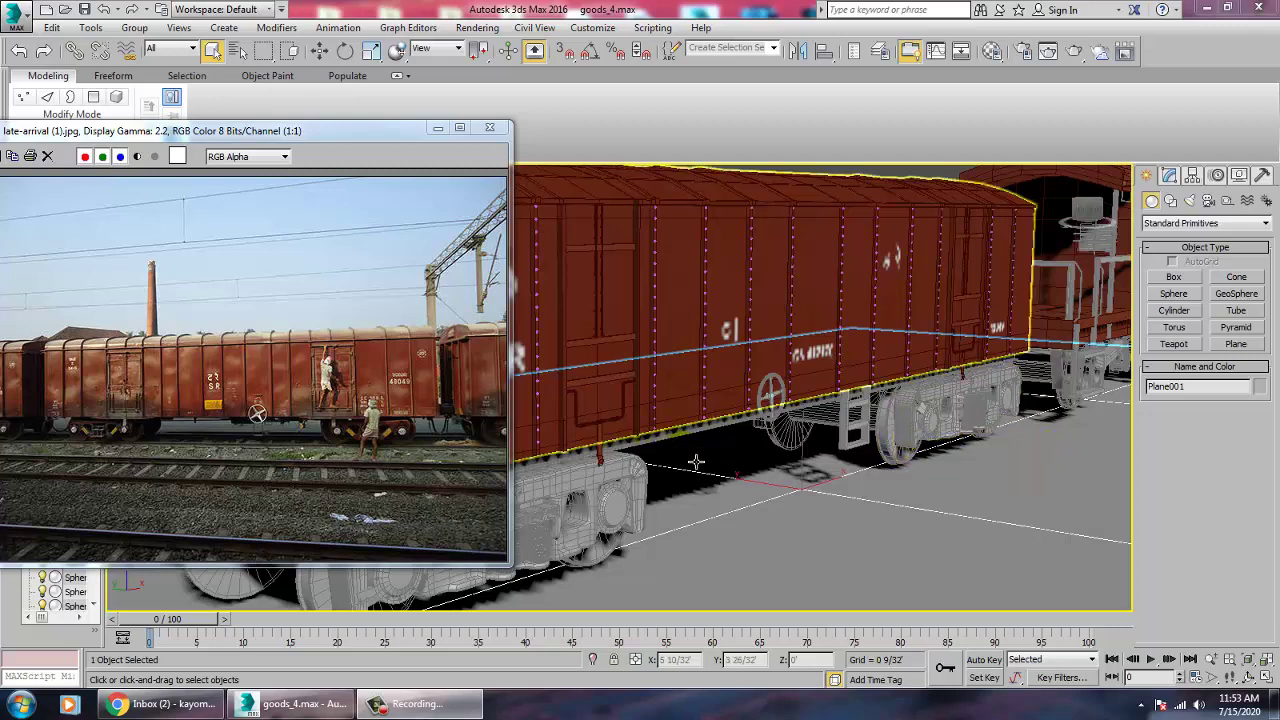
{"action": "scroll", "coordinate": [700, 465], "scroll_direction": "down", "scroll_amount": 5}
{"action": "scroll", "coordinate": [898, 478], "scroll_direction": "up", "scroll_amount": 5}
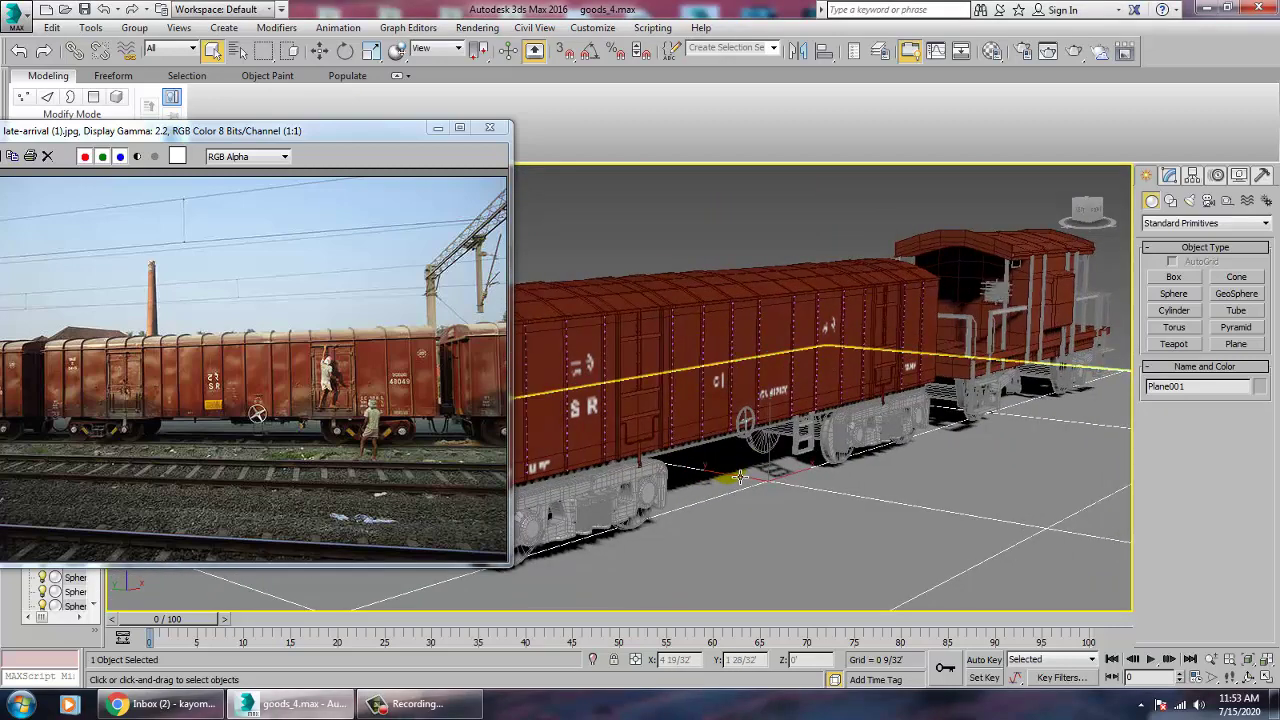
{"action": "scroll", "coordinate": [898, 478], "scroll_direction": "down", "scroll_amount": 5}
{"action": "scroll", "coordinate": [840, 497], "scroll_direction": "up", "scroll_amount": 2}
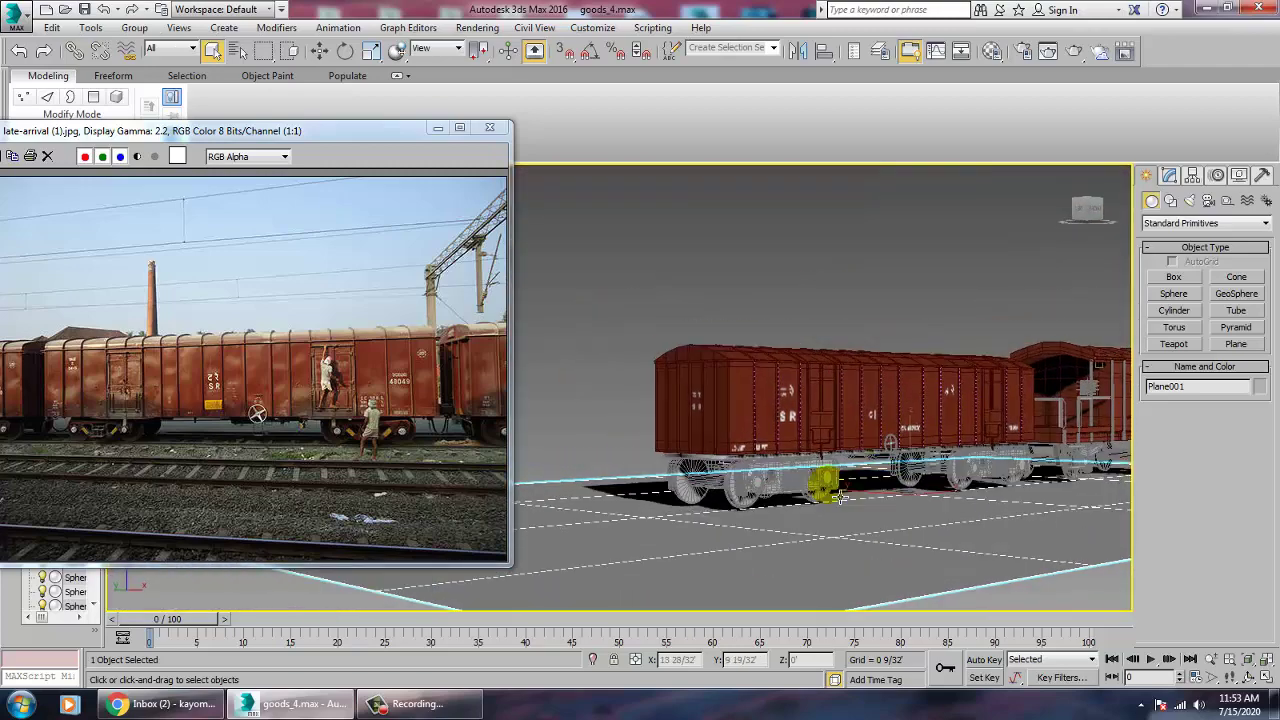
{"action": "scroll", "coordinate": [783, 489], "scroll_direction": "up", "scroll_amount": 6}
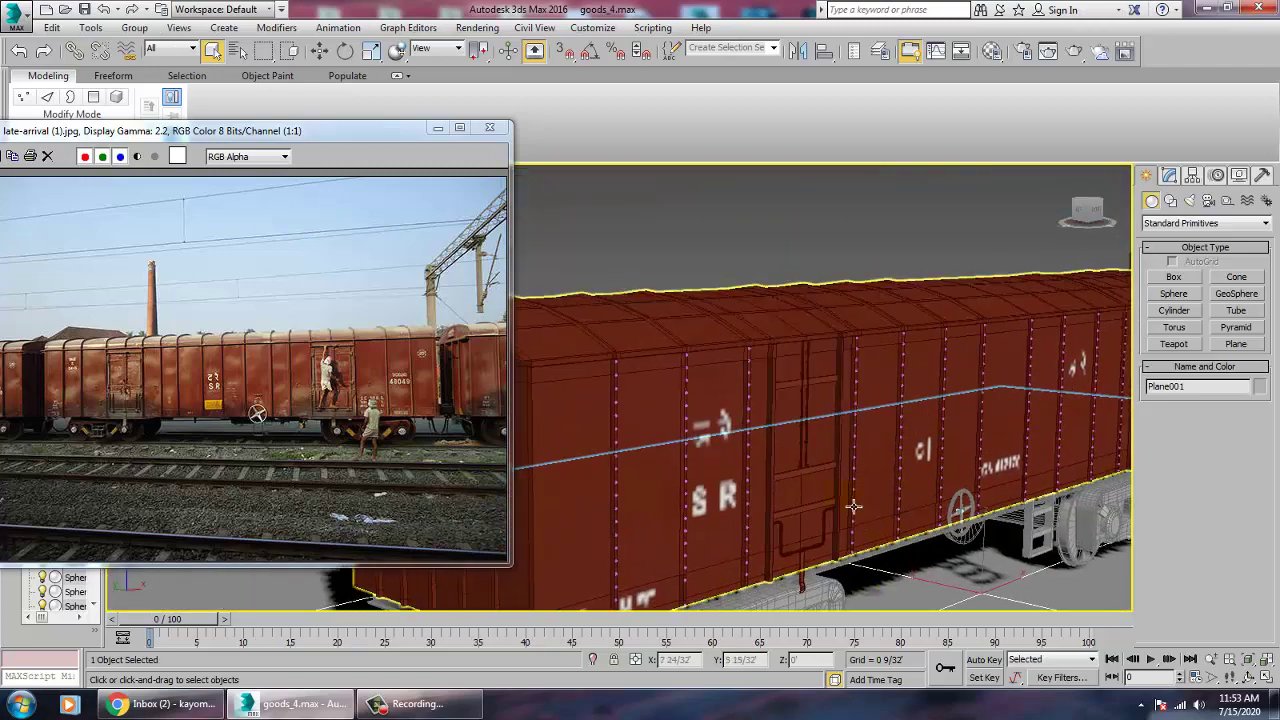
- Select the near side door's two vertical lock rods, their upper brackets and the upper cross bar together
{"action": "scroll", "coordinate": [752, 431], "scroll_direction": "up", "scroll_amount": 5}
{"action": "middle_click_drag", "start_coordinate": [783, 454], "coordinate": [816, 447]}
{"action": "scroll", "coordinate": [816, 447], "scroll_direction": "up", "scroll_amount": 6}
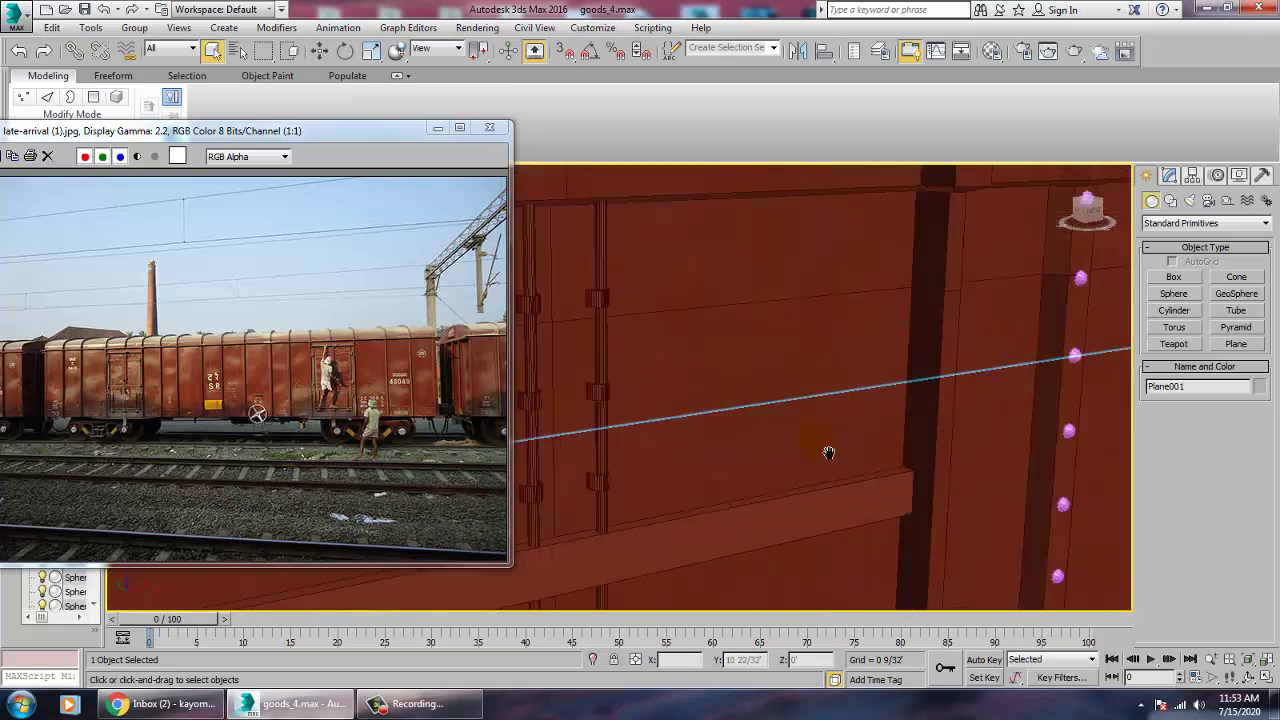
{"action": "left_click", "coordinate": [1054, 380]}
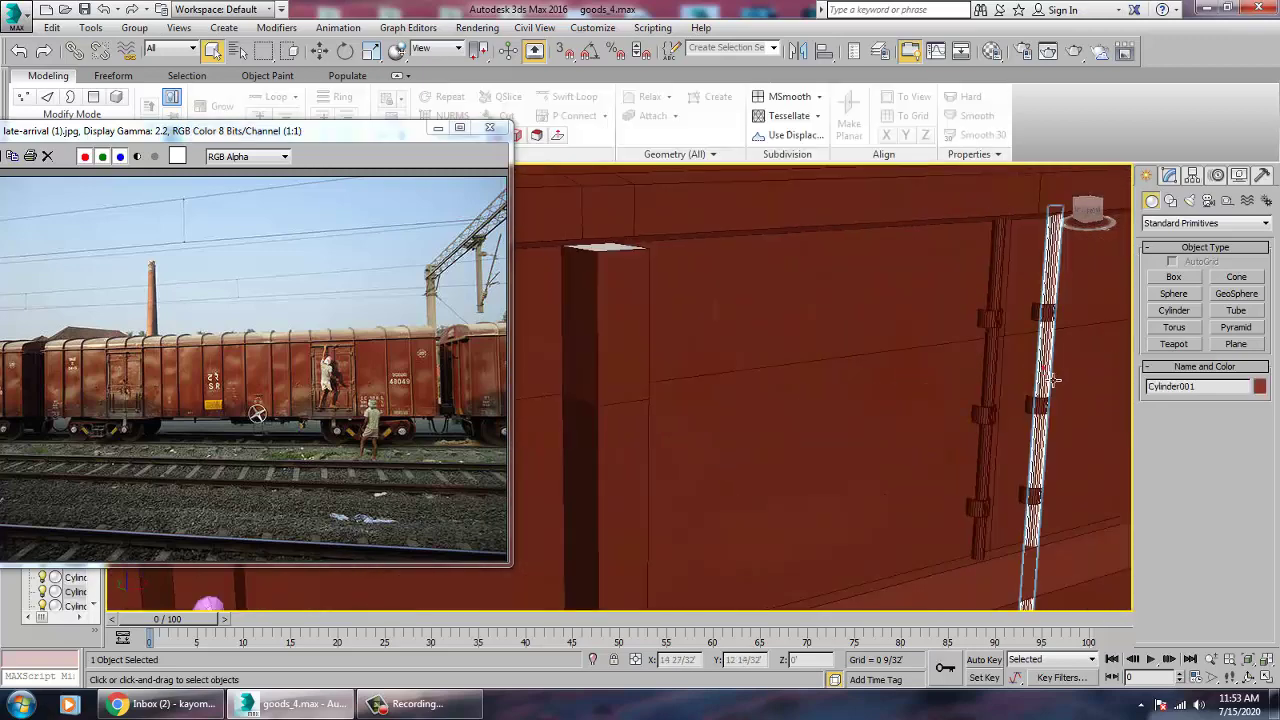
{"action": "left_click", "coordinate": [999, 368], "text": "ctrl"}
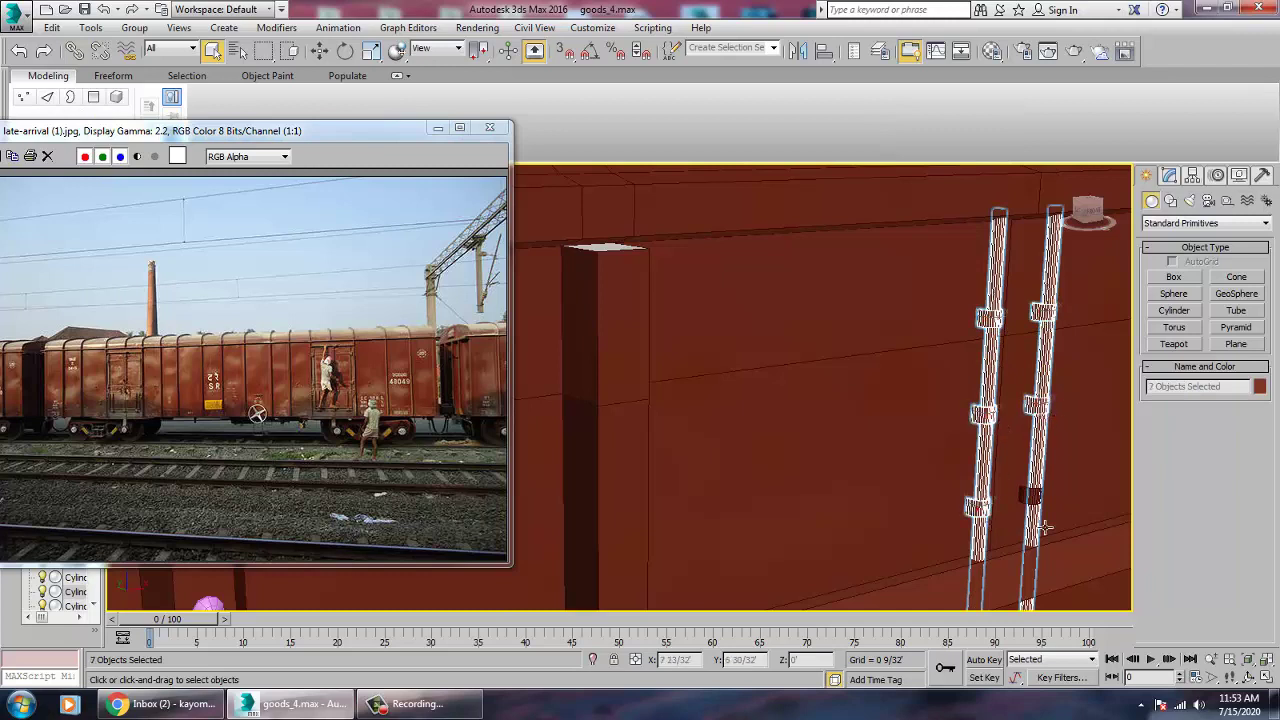
{"action": "middle_click_drag", "start_coordinate": [1040, 512], "coordinate": [986, 379], "text": "alt"}
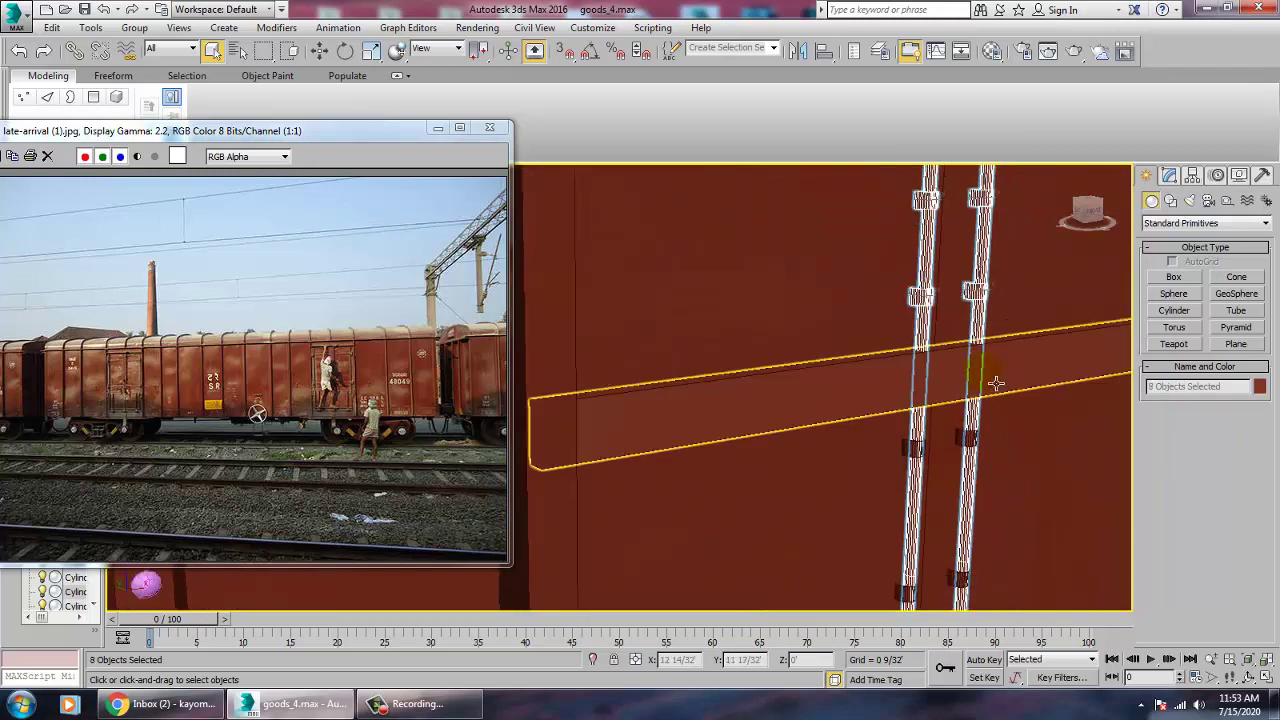
{"action": "left_click", "coordinate": [986, 379], "text": "ctrl"}
{"action": "left_click", "coordinate": [981, 387], "text": "ctrl"}
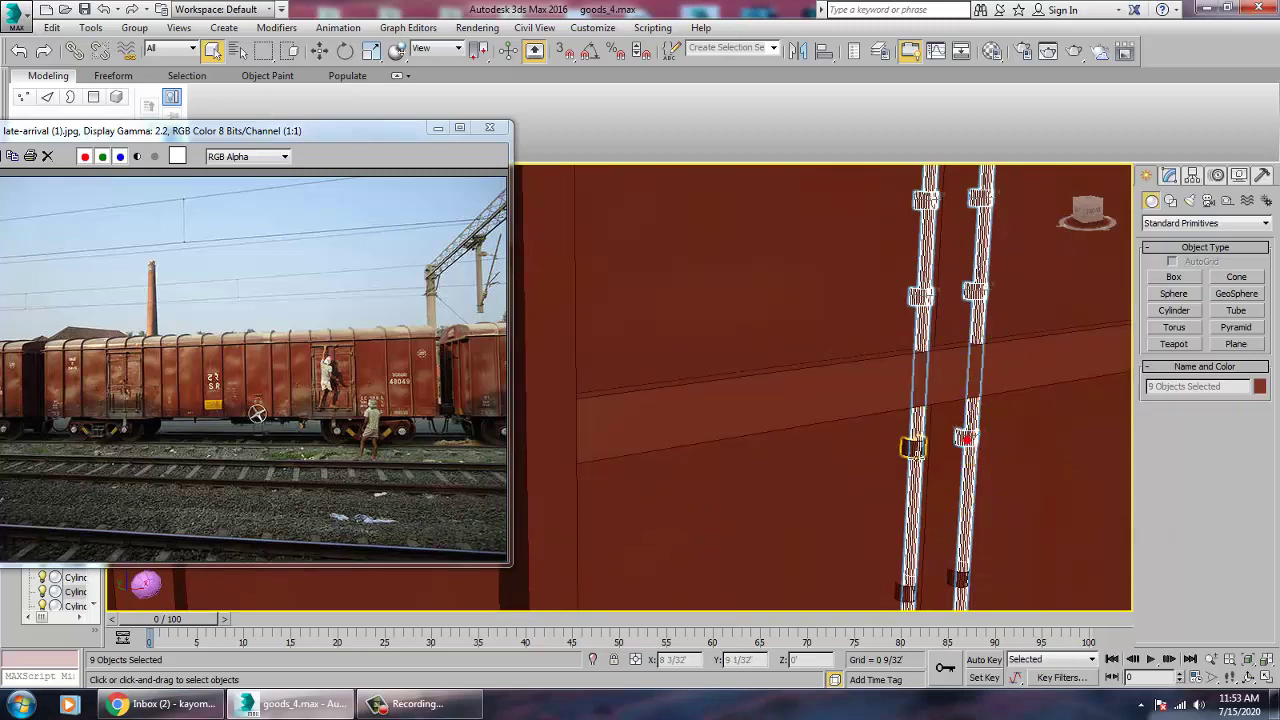
{"action": "left_click", "coordinate": [917, 455], "text": "ctrl"}
{"action": "left_click", "coordinate": [822, 412], "text": "ctrl"}
- Add the remaining lower rod brackets and the lower cross bar of the door to the selection
{"action": "scroll", "coordinate": [837, 431], "scroll_direction": "down", "scroll_amount": 3}
{"action": "middle_click_drag", "start_coordinate": [834, 436], "coordinate": [808, 215]}
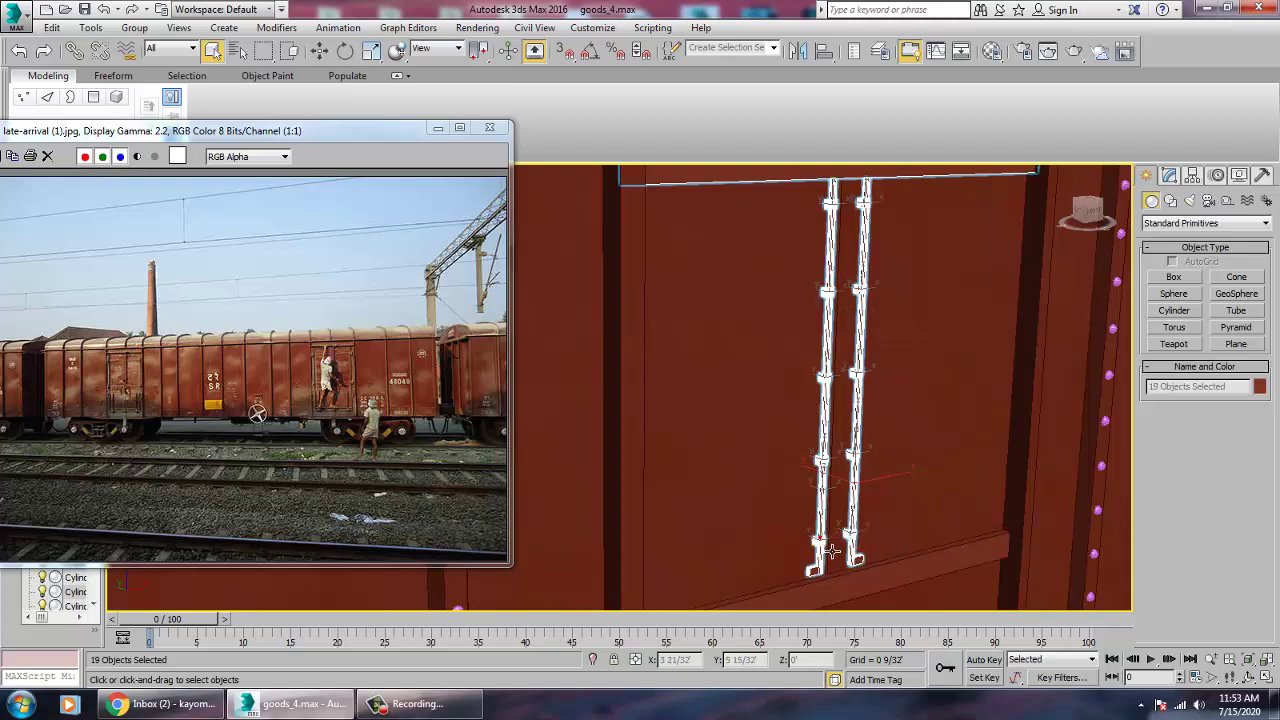
{"action": "left_click", "coordinate": [856, 586], "text": "ctrl"}
{"action": "middle_click_drag", "start_coordinate": [876, 504], "coordinate": [877, 314]}
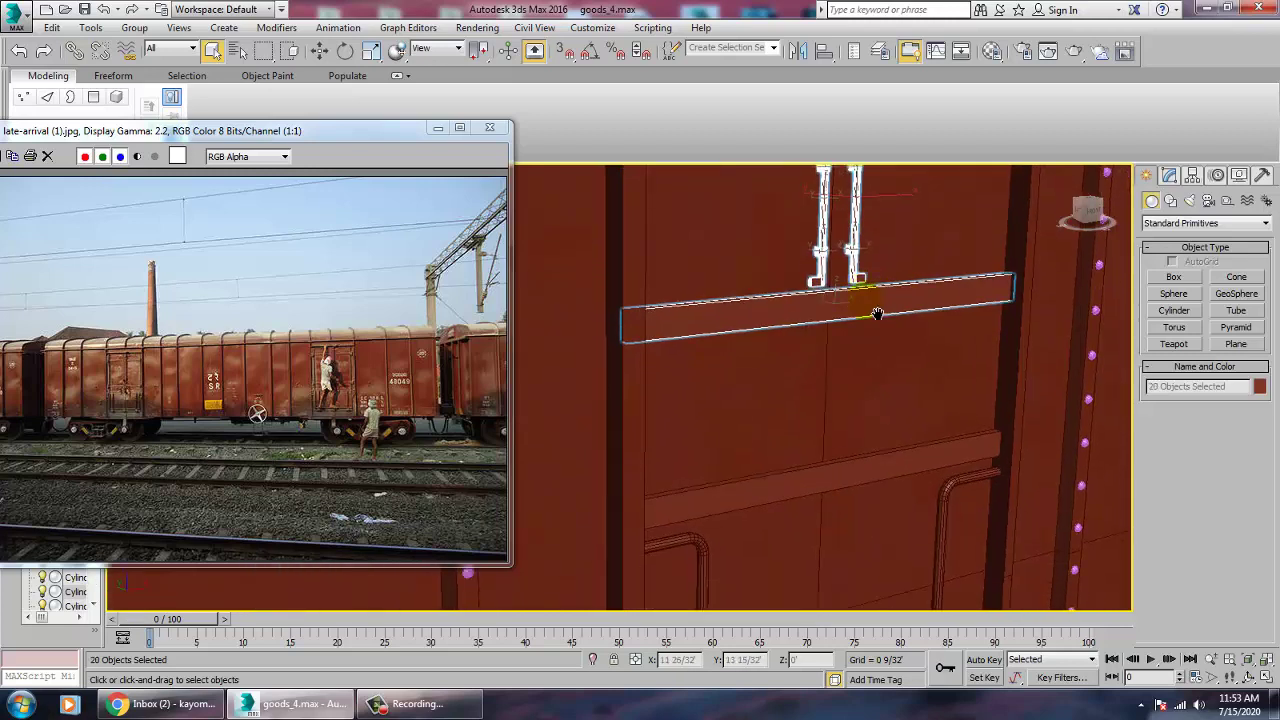
- Add the door's U-shaped handle rod, its clamps and the hanging strap beneath it to the selection
{"action": "left_click", "coordinate": [949, 533], "text": "ctrl"}
{"action": "middle_click_drag", "start_coordinate": [846, 583], "coordinate": [846, 220]}
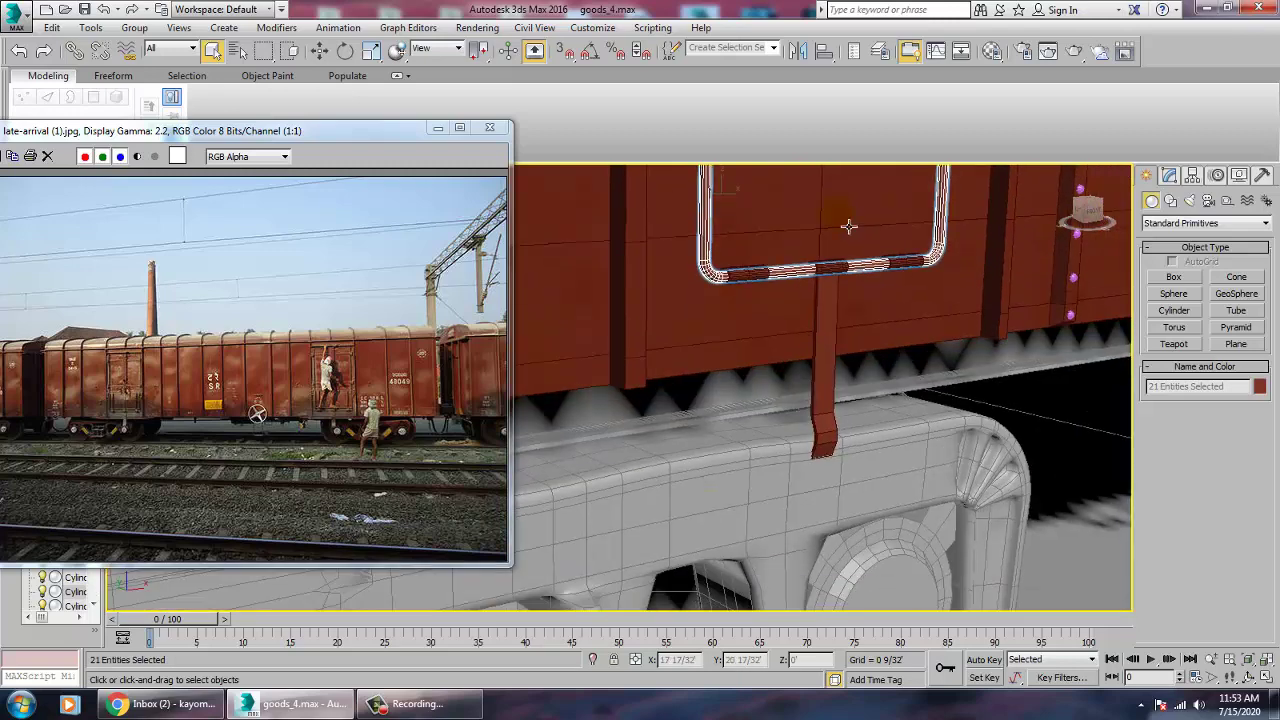
{"action": "left_click", "coordinate": [851, 432], "text": "ctrl"}
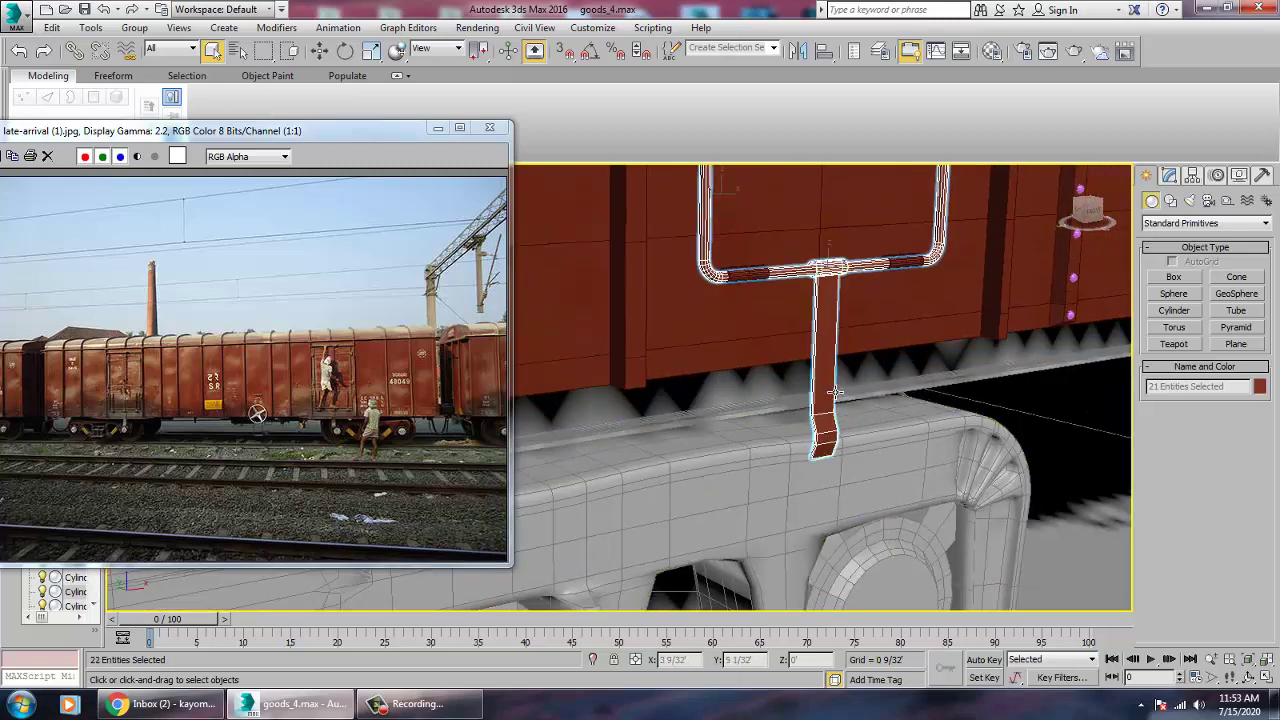
{"action": "left_click", "coordinate": [760, 285], "text": "ctrl"}
{"action": "middle_click_drag", "start_coordinate": [857, 306], "coordinate": [844, 413]}
{"action": "scroll", "coordinate": [869, 431], "scroll_direction": "down", "scroll_amount": 4}
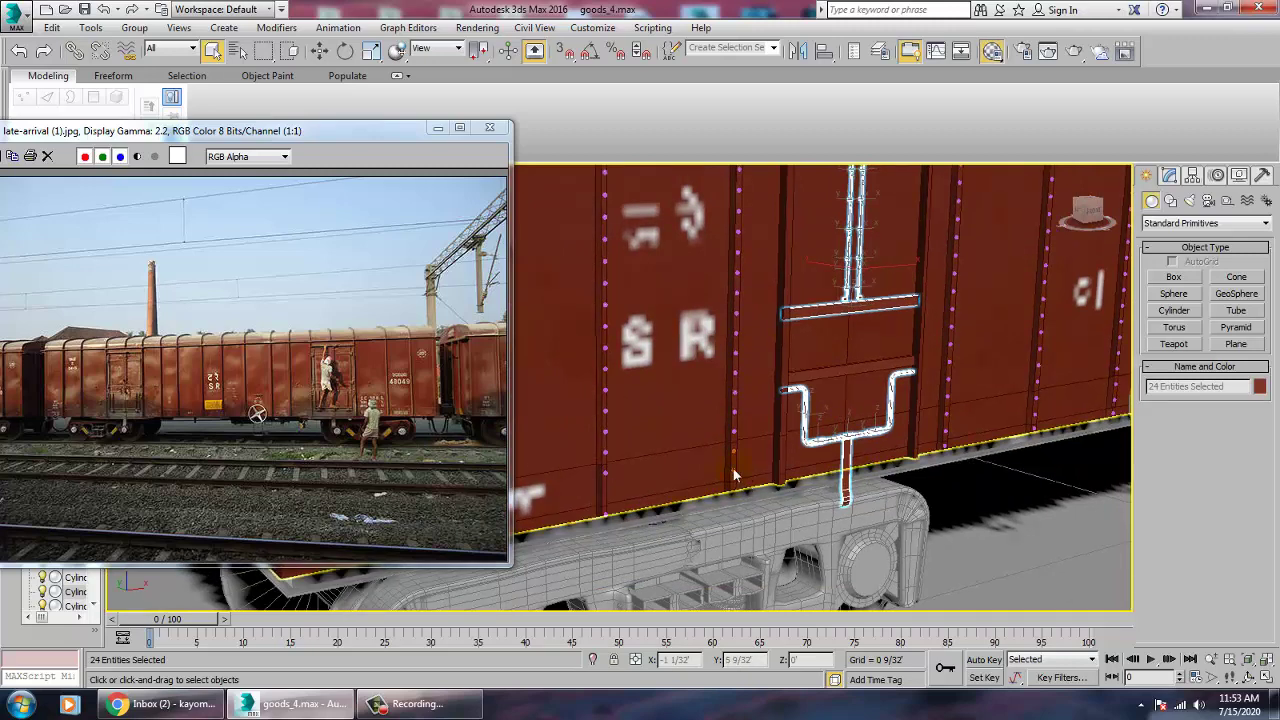
- Give the unused 04 - Default material a diffuse colour sampled from the wagon's red-brown side and lightened to RGB 73, 48, 45
{"action": "key", "text": "m"}
{"action": "left_click", "coordinate": [874, 206]}
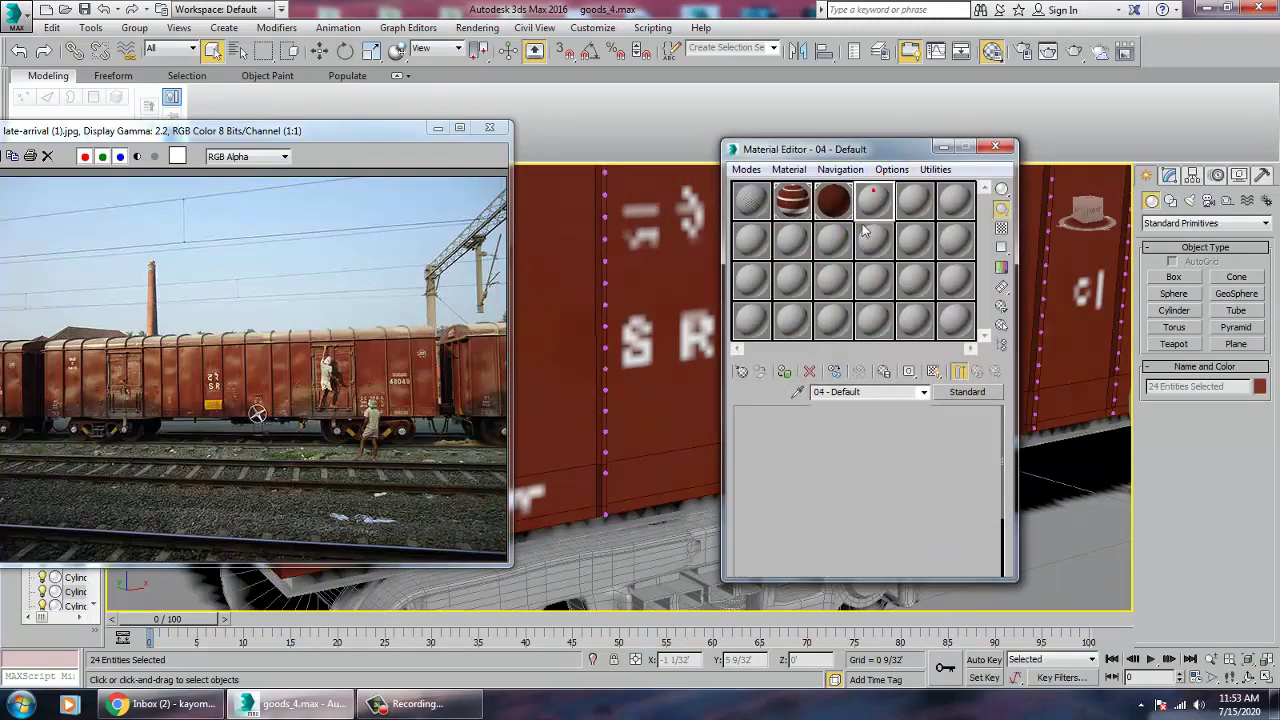
{"action": "left_click", "coordinate": [829, 514]}
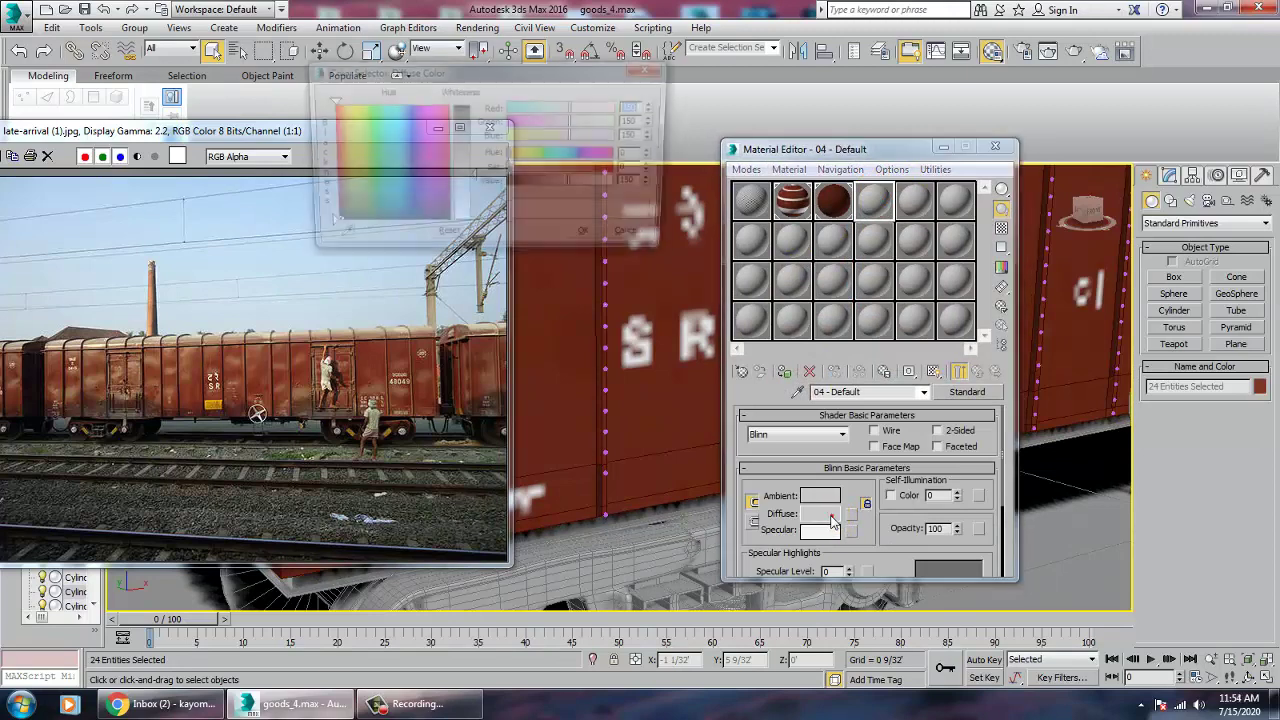
{"action": "left_click", "coordinate": [680, 423]}
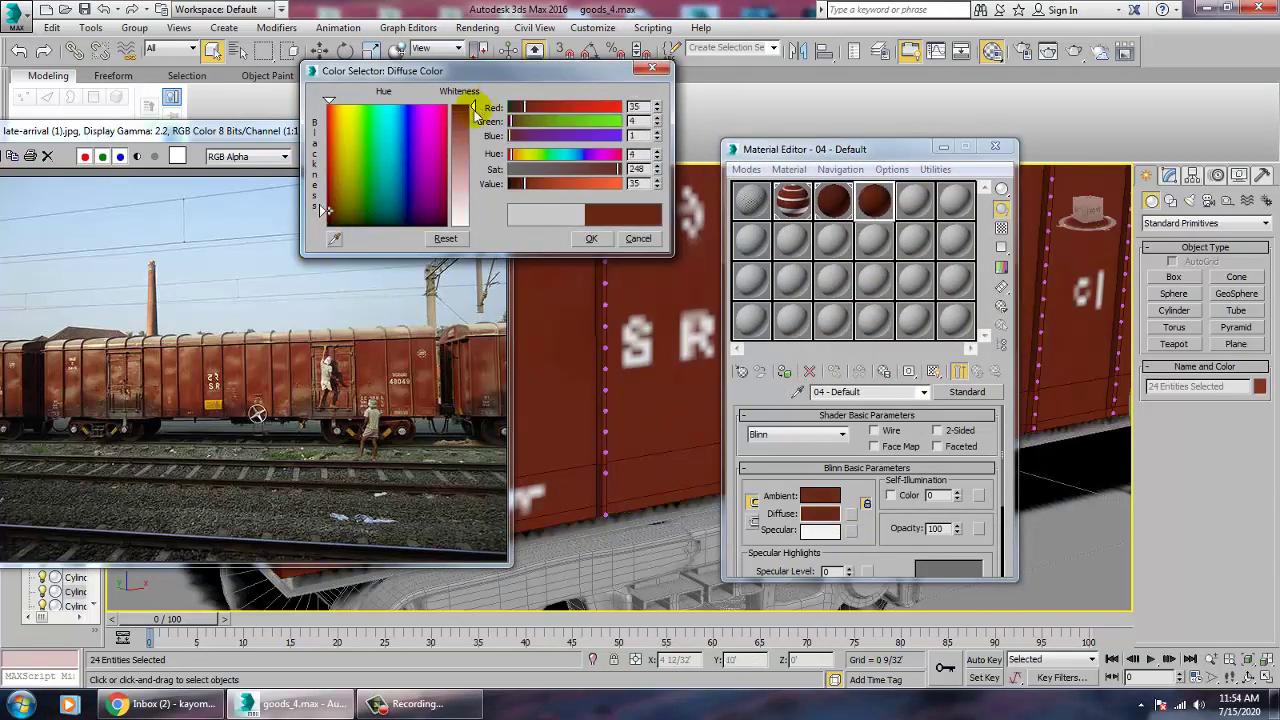
{"action": "left_click_drag", "start_coordinate": [474, 107], "coordinate": [474, 127]}
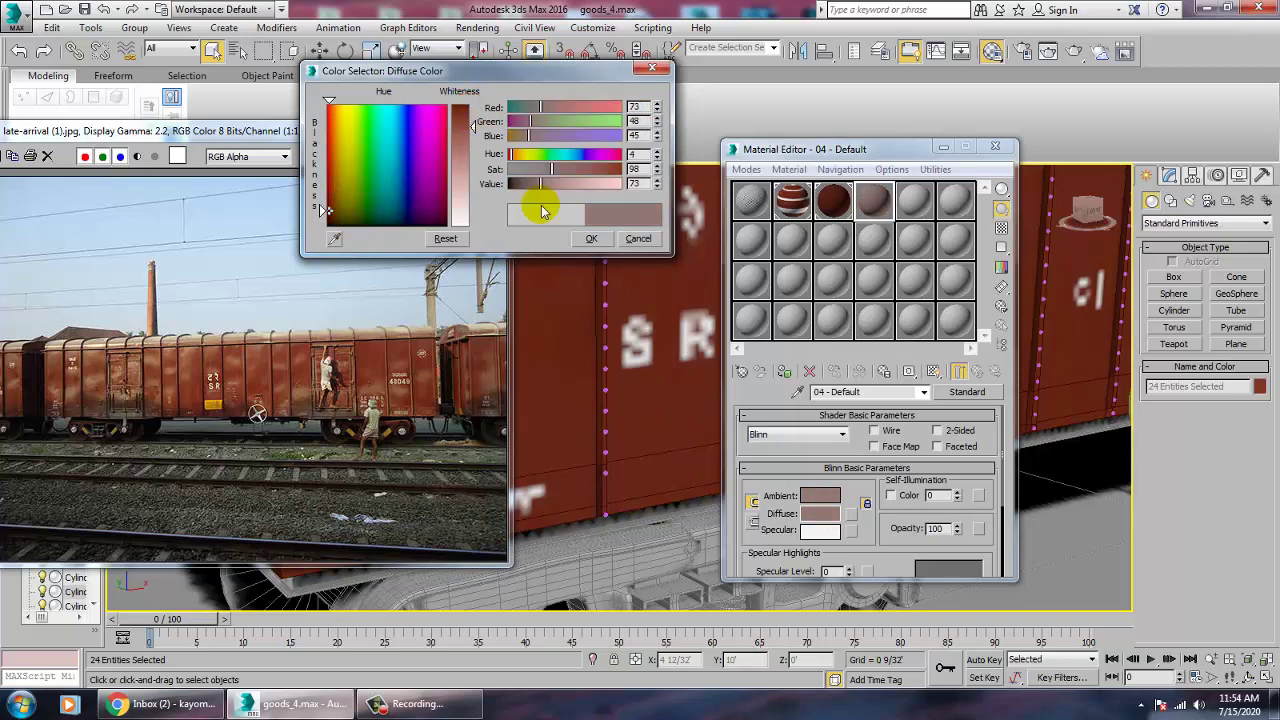
{"action": "left_click", "coordinate": [593, 240]}
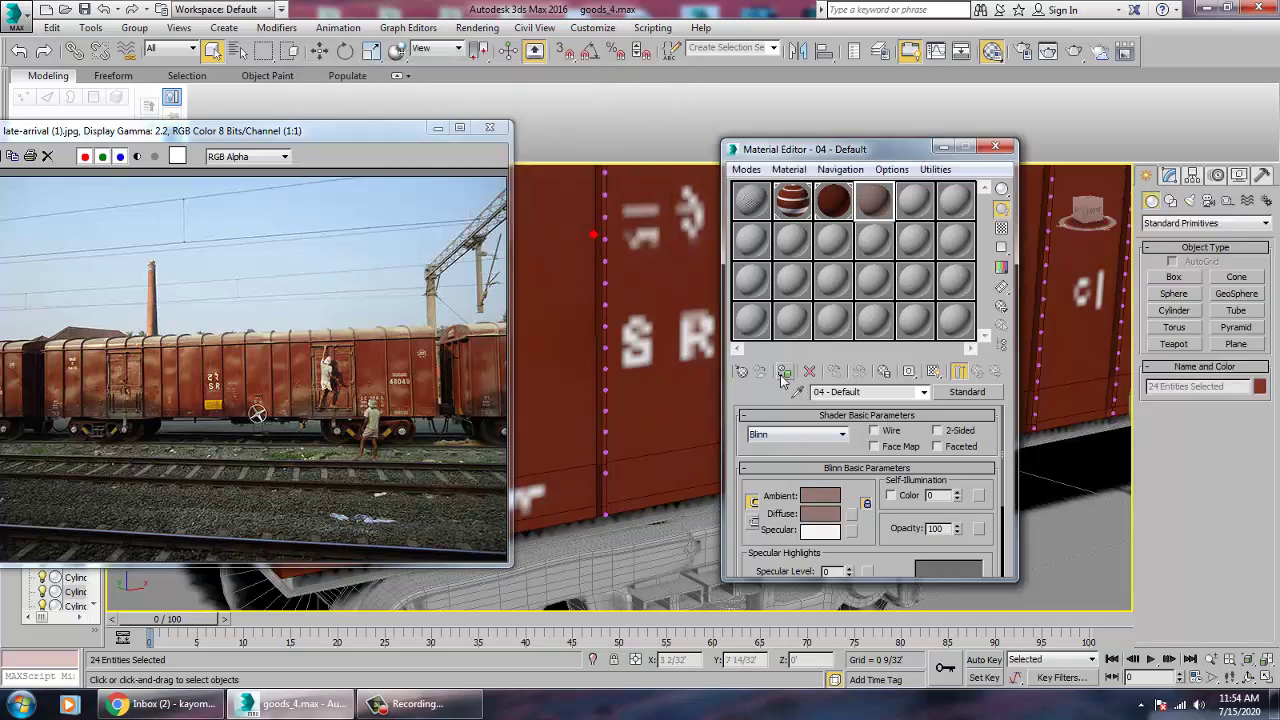
- Assign the 04 - Default material to the selected door parts, move the Material Editor over the reference photo and deselect the parts
{"action": "left_click_drag", "start_coordinate": [814, 153], "coordinate": [284, 175]}
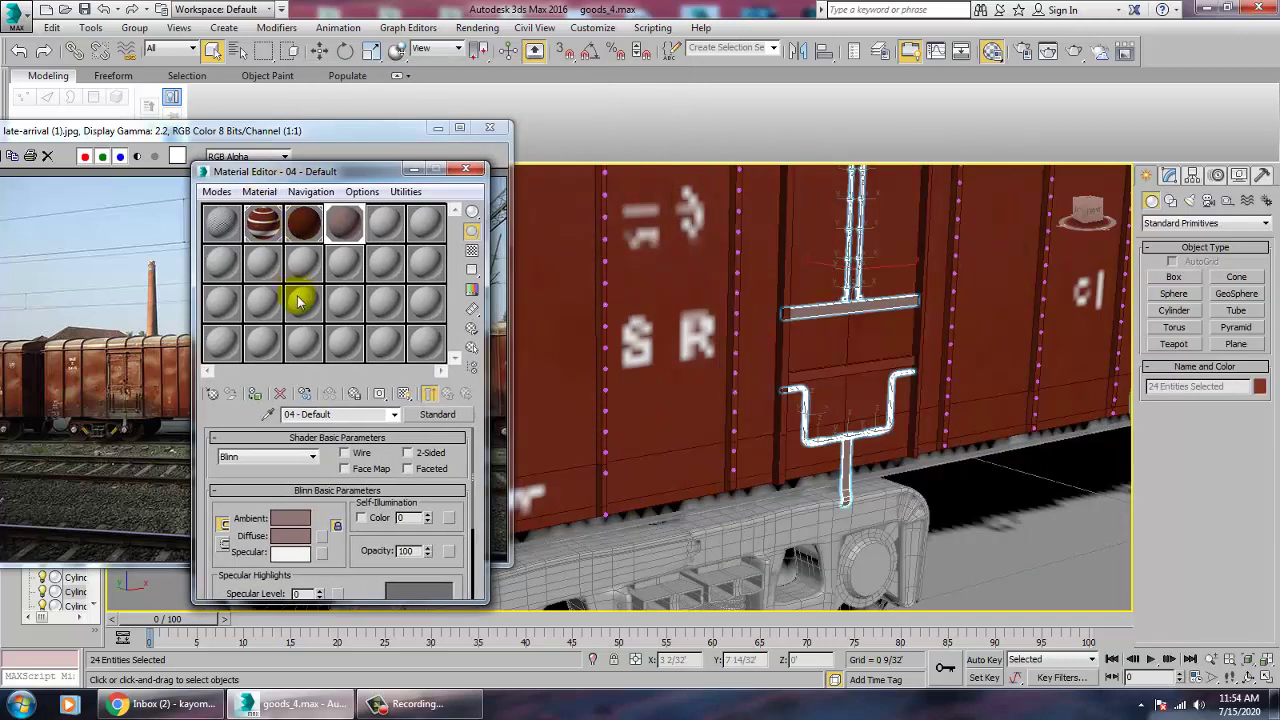
{"action": "left_click", "coordinate": [1015, 490]}
{"action": "middle_click_drag", "start_coordinate": [1013, 511], "coordinate": [904, 460]}
{"action": "scroll", "coordinate": [849, 377], "scroll_direction": "up", "scroll_amount": 3}
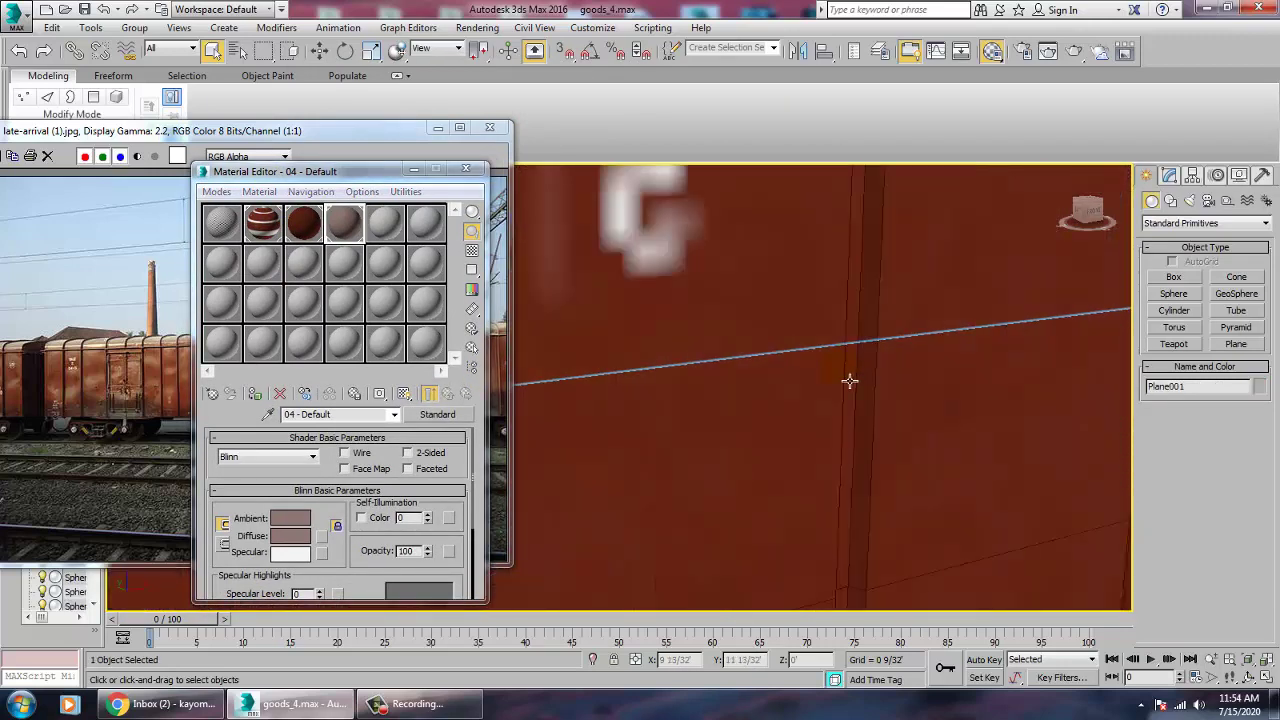
{"action": "scroll", "coordinate": [845, 390], "scroll_direction": "down", "scroll_amount": 2}
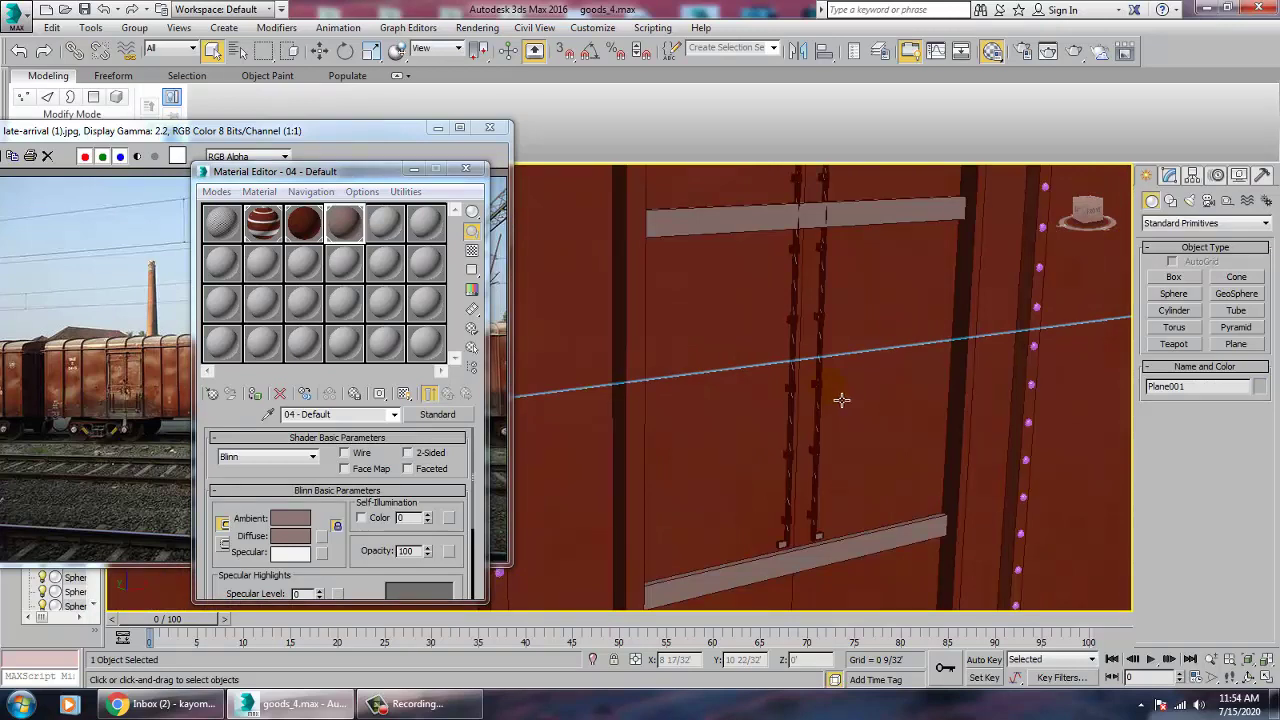
{"action": "scroll", "coordinate": [916, 402], "scroll_direction": "down", "scroll_amount": 5}
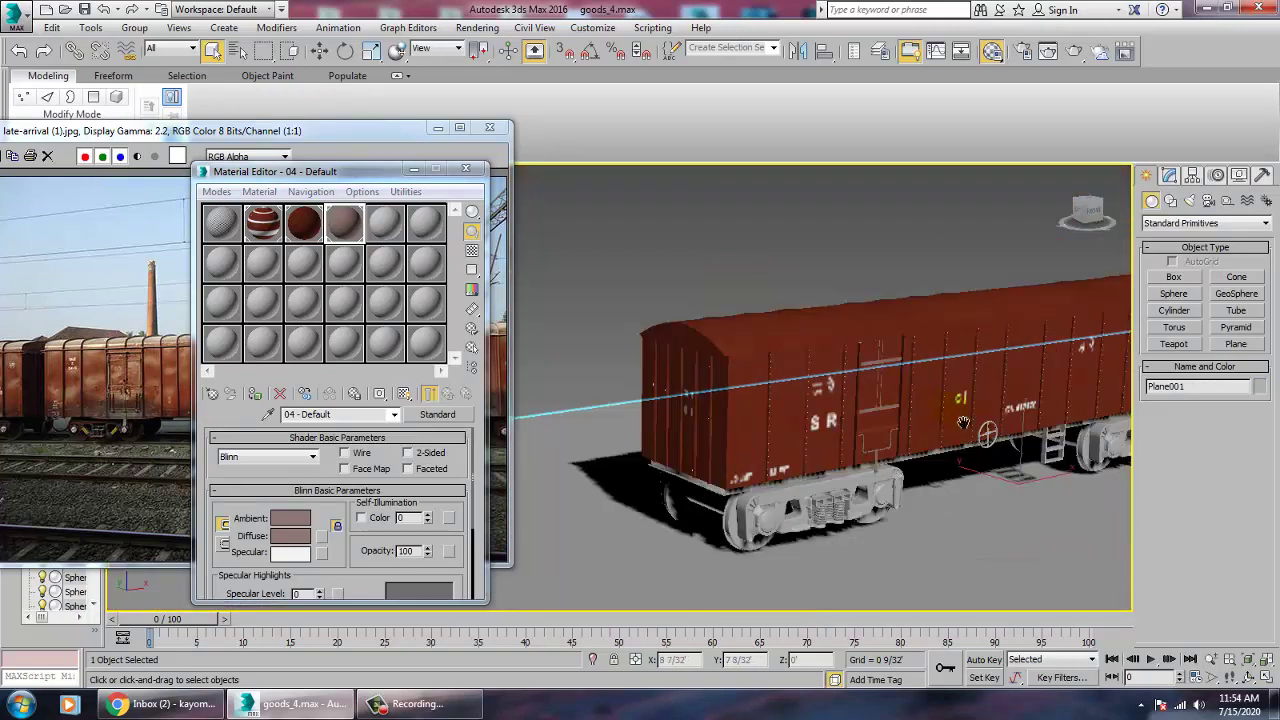
- Select the upper cross bar, both vertical lock rods and the topmost brackets on the wagon's far side door
{"action": "scroll", "coordinate": [965, 427], "scroll_direction": "up", "scroll_amount": 6}
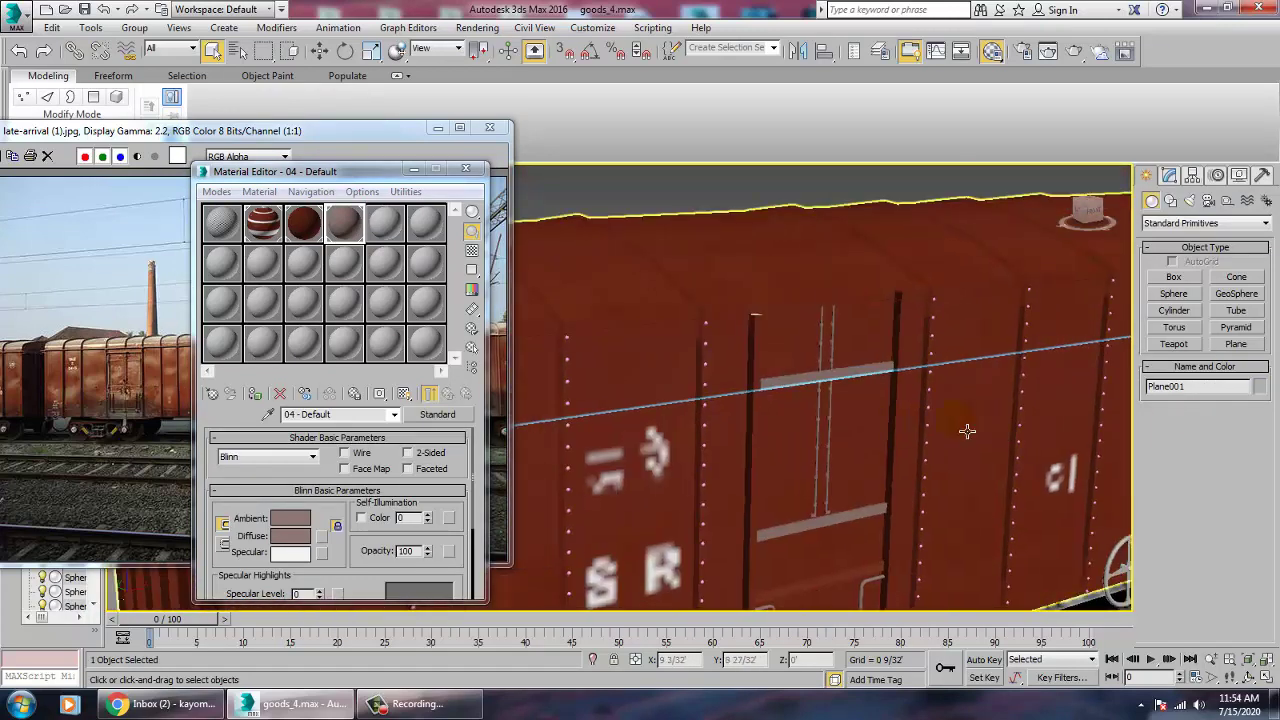
{"action": "scroll", "coordinate": [967, 431], "scroll_direction": "down", "scroll_amount": 3}
{"action": "scroll", "coordinate": [1060, 376], "scroll_direction": "up", "scroll_amount": 4}
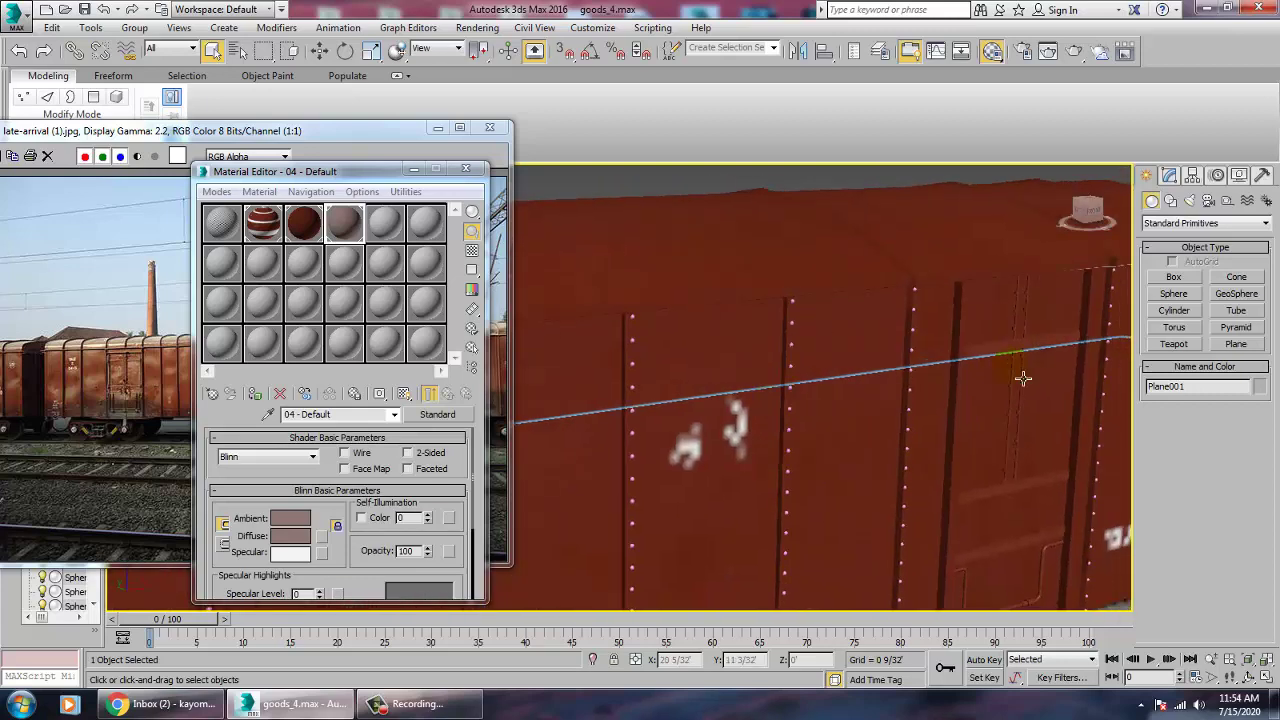
{"action": "scroll", "coordinate": [817, 428], "scroll_direction": "down", "scroll_amount": 2}
{"action": "left_click", "coordinate": [768, 392]}
{"action": "scroll", "coordinate": [766, 394], "scroll_direction": "up", "scroll_amount": 2}
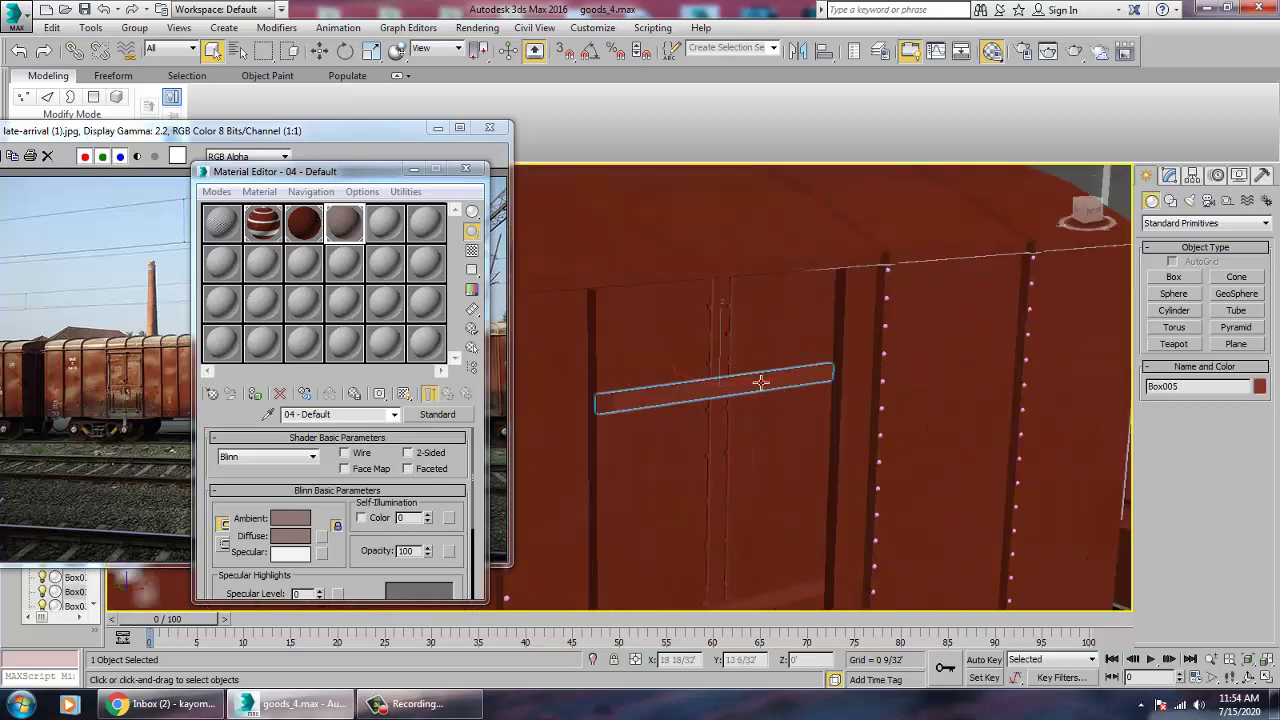
{"action": "middle_click_drag", "start_coordinate": [760, 381], "coordinate": [786, 379], "text": "alt"}
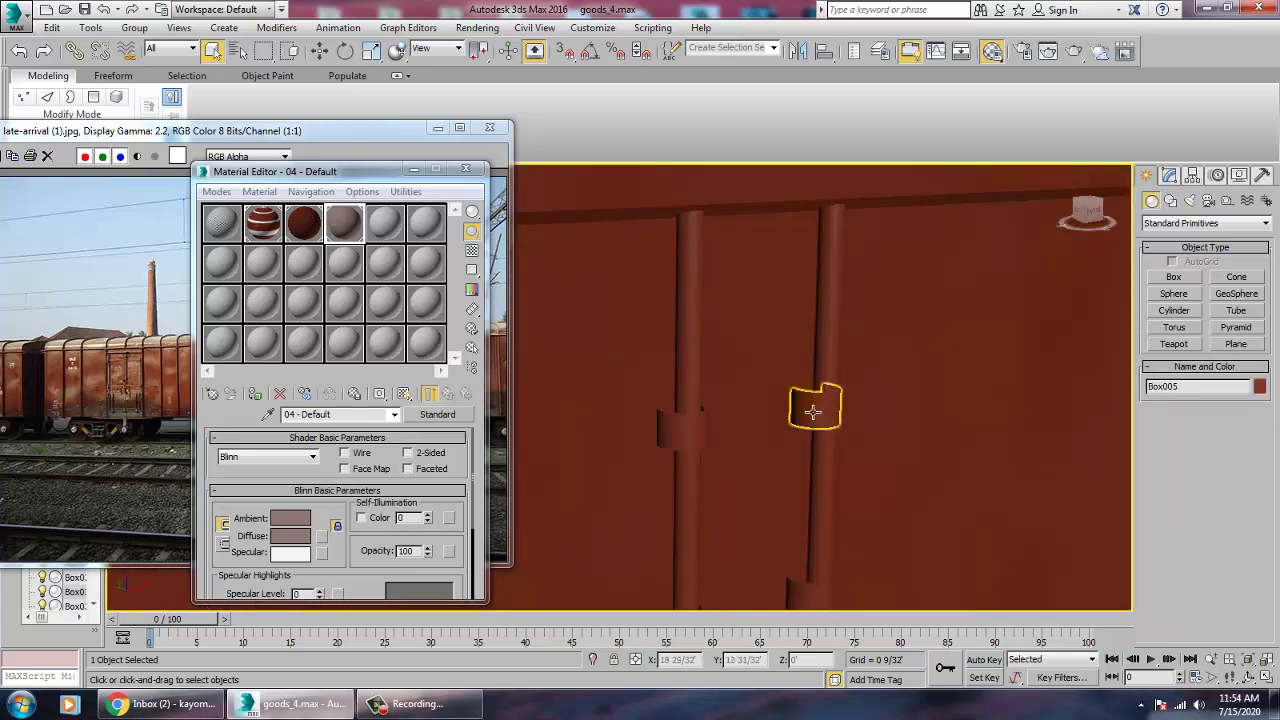
{"action": "left_click", "coordinate": [813, 412], "text": "ctrl"}
{"action": "left_click", "coordinate": [706, 440], "text": "ctrl"}
{"action": "left_click", "coordinate": [700, 378], "text": "ctrl"}
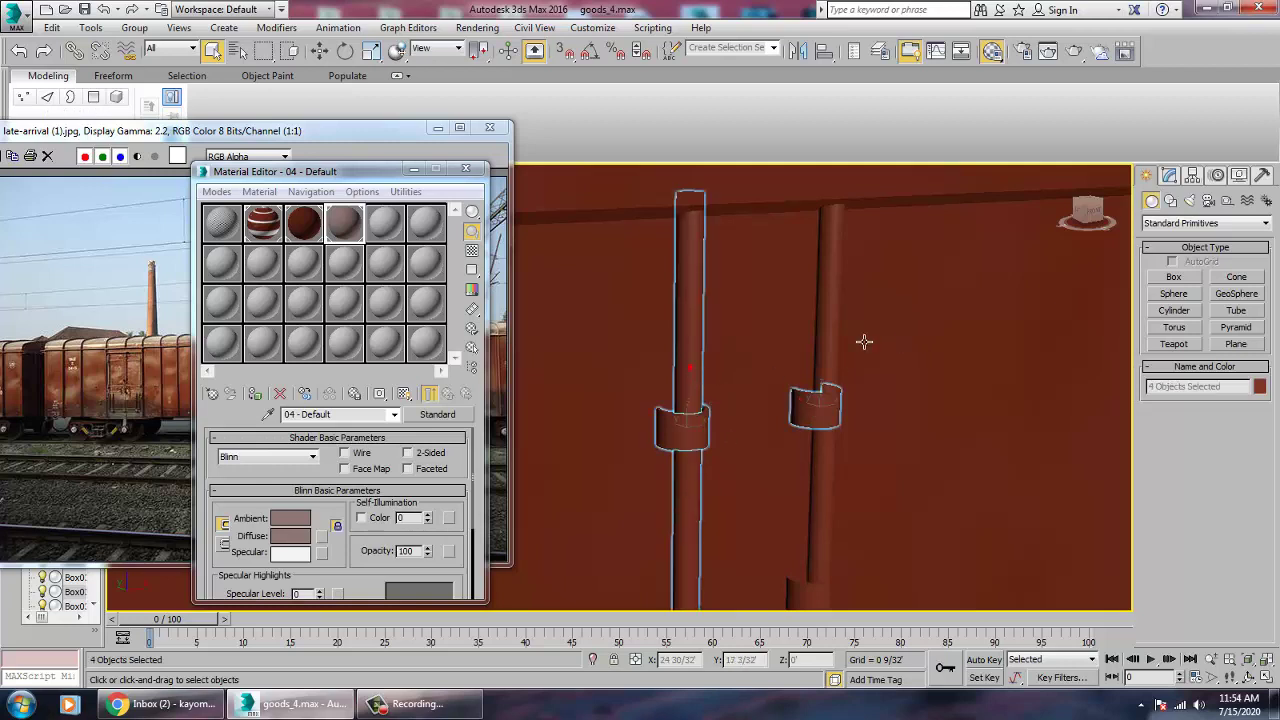
{"action": "left_click", "coordinate": [839, 391], "text": "ctrl"}
- Add the remaining rod brackets above the far door's upper cross bar to the selection
{"action": "middle_click_drag", "start_coordinate": [845, 431], "coordinate": [871, 252]}
{"action": "left_click", "coordinate": [838, 448], "text": "ctrl"}
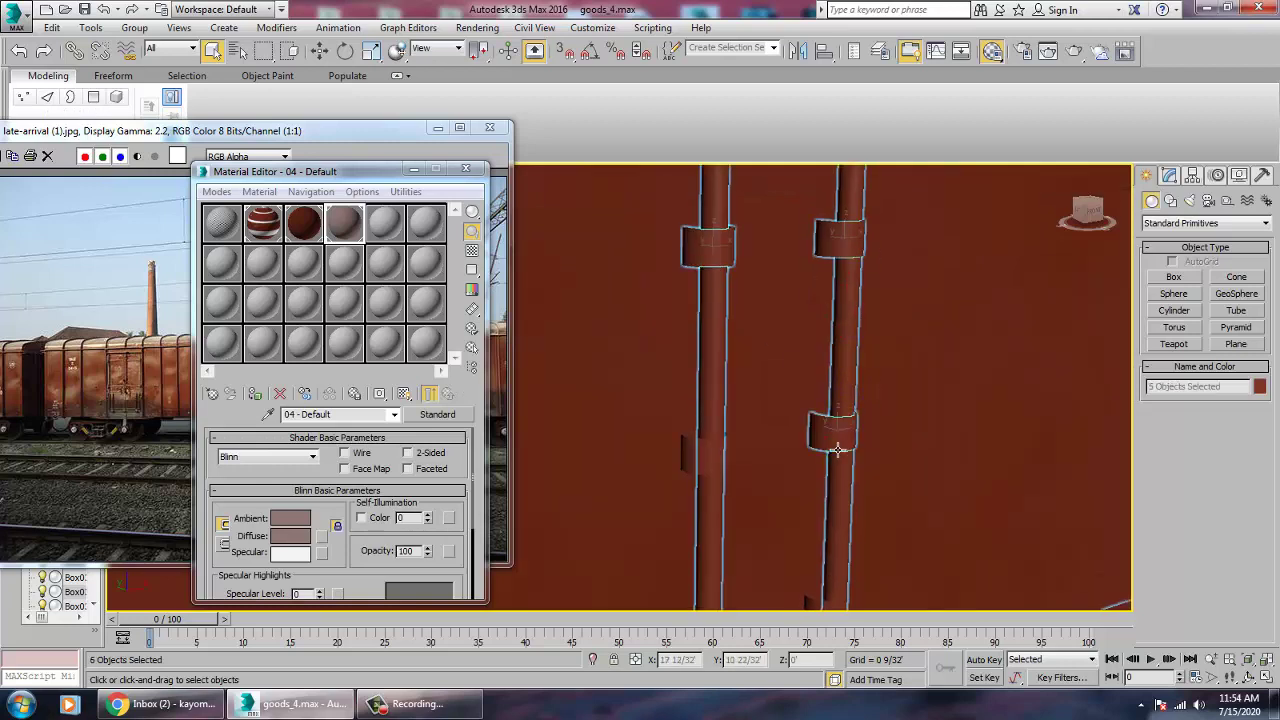
{"action": "middle_click_drag", "start_coordinate": [748, 478], "coordinate": [757, 287]}
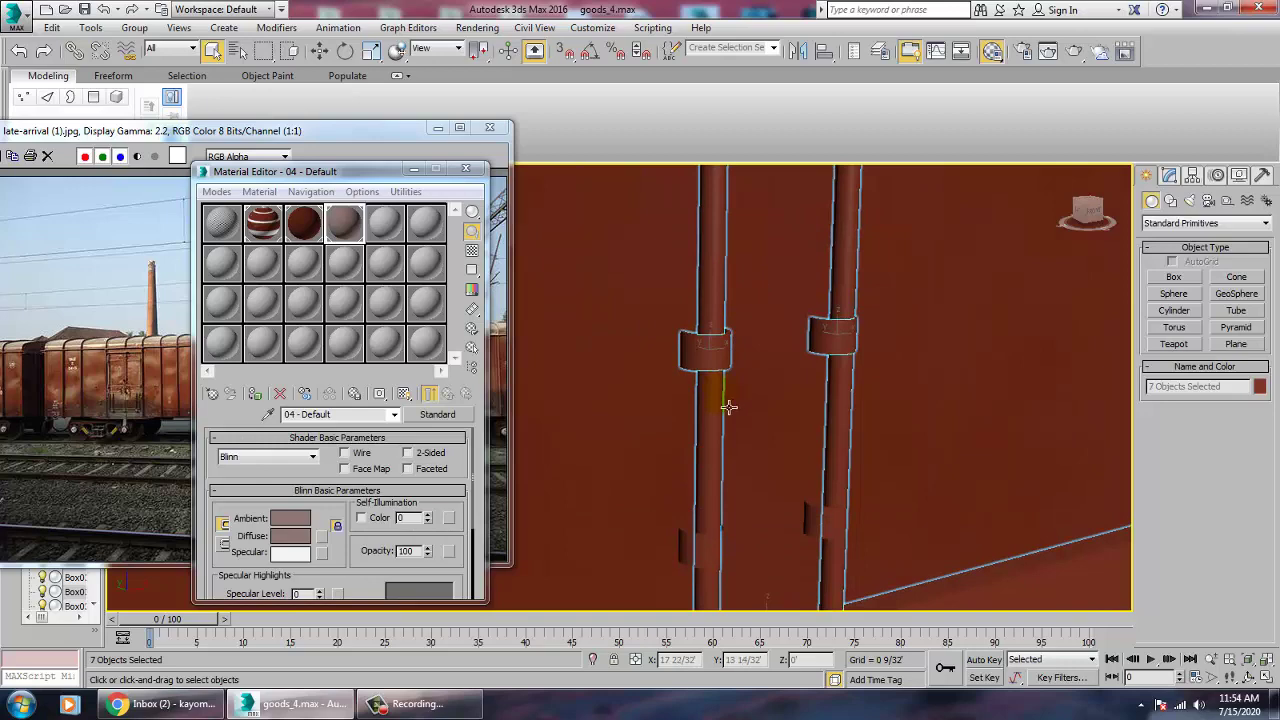
{"action": "middle_click_drag", "start_coordinate": [852, 550], "coordinate": [843, 492]}
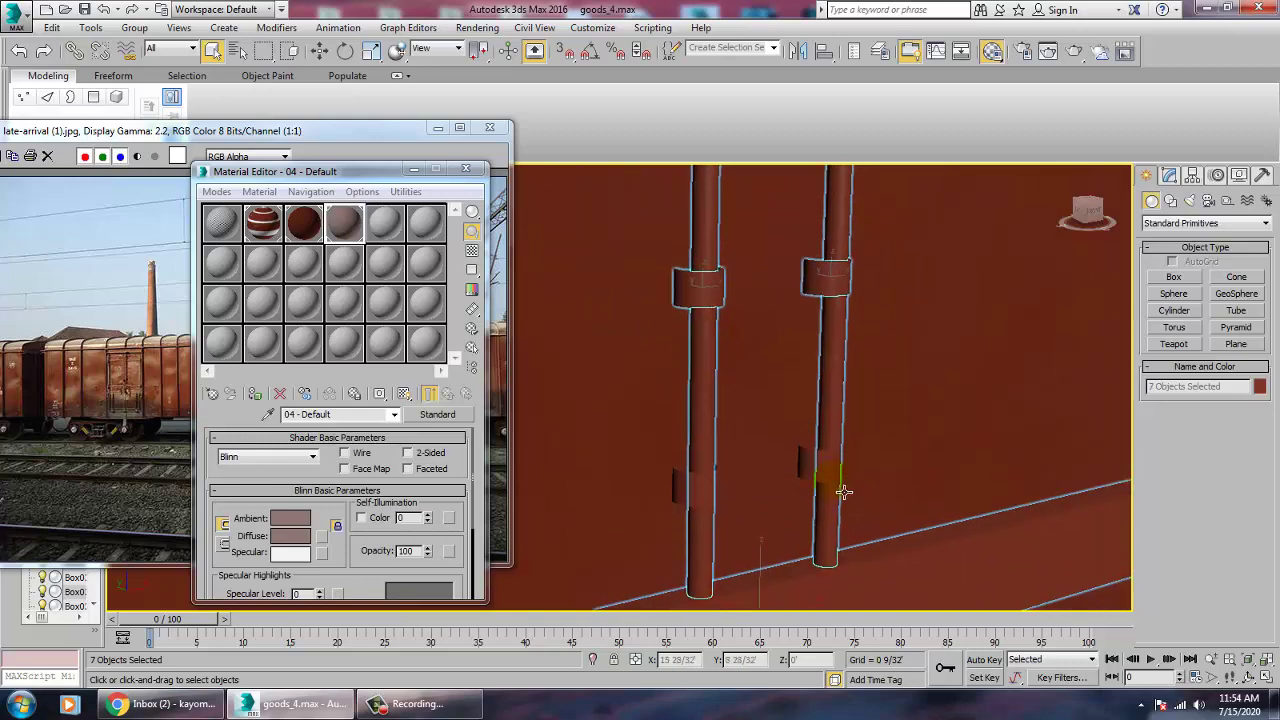
{"action": "scroll", "coordinate": [710, 498], "scroll_direction": "down", "scroll_amount": 5}
{"action": "scroll", "coordinate": [850, 410], "scroll_direction": "up", "scroll_amount": 3}
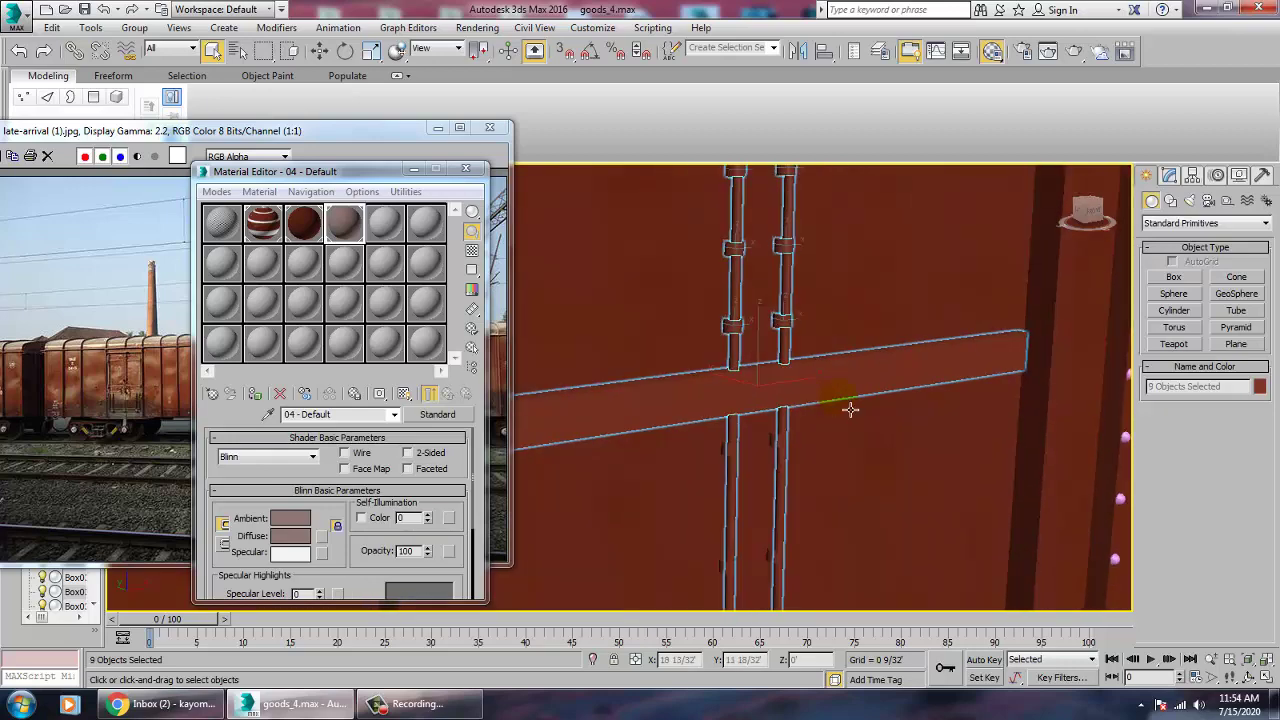
- Add the rod brackets below the upper cross bar and the lower cross bar of the far door to the selection
{"action": "middle_click_drag", "start_coordinate": [845, 479], "coordinate": [818, 364]}
{"action": "left_click", "coordinate": [782, 350], "text": "ctrl"}
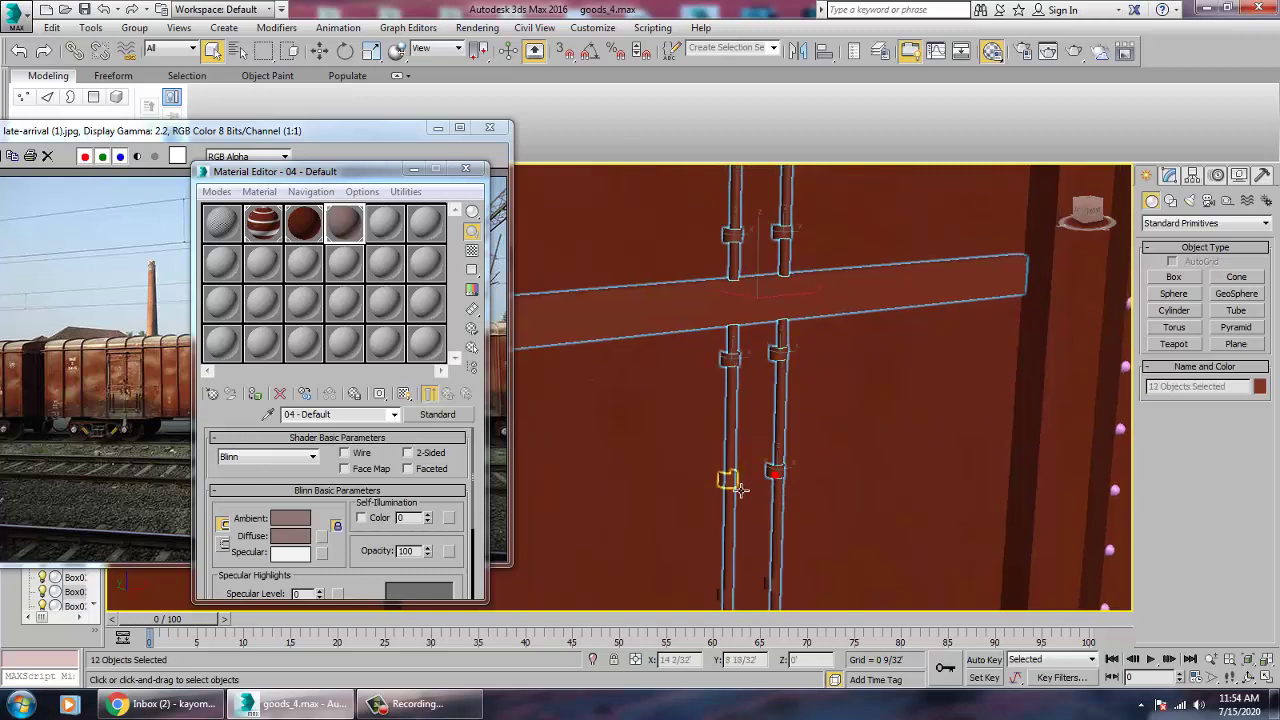
{"action": "middle_click_drag", "start_coordinate": [804, 299], "coordinate": [802, 225]}
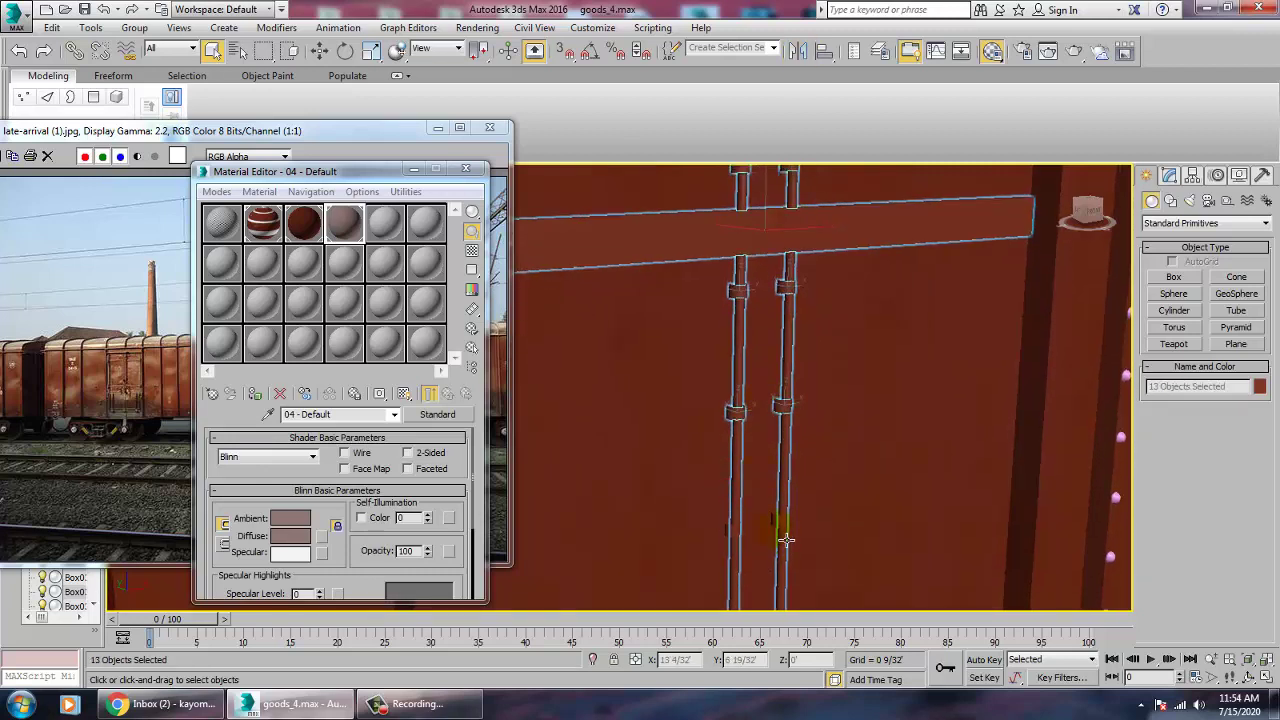
{"action": "middle_click_drag", "start_coordinate": [754, 420], "coordinate": [751, 94]}
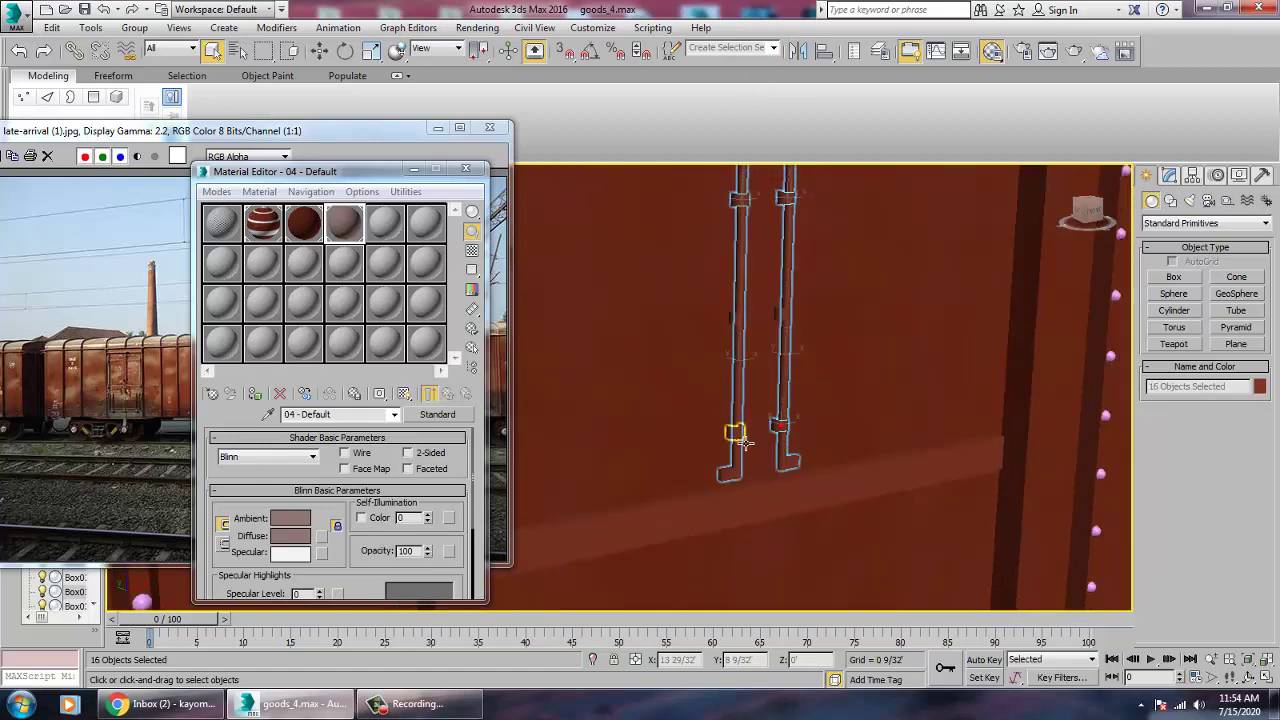
{"action": "left_click", "coordinate": [738, 436], "text": "ctrl"}
{"action": "scroll", "coordinate": [794, 594], "scroll_direction": "down", "scroll_amount": 5}
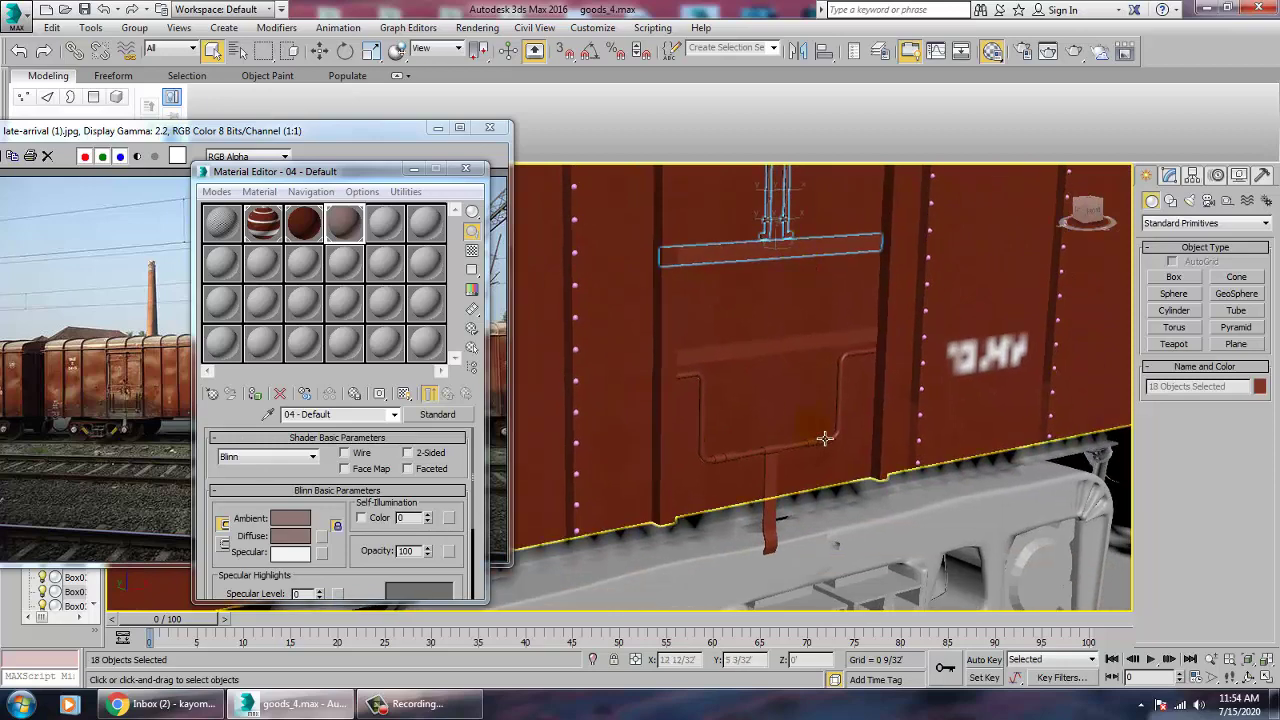
- Add the far door's bent handle, its sleeves and the vertical strap to the selection and assign the 04 - Default material to all selected parts
{"action": "scroll", "coordinate": [824, 438], "scroll_direction": "up", "scroll_amount": 3}
{"action": "left_click", "coordinate": [843, 421], "text": "ctrl"}
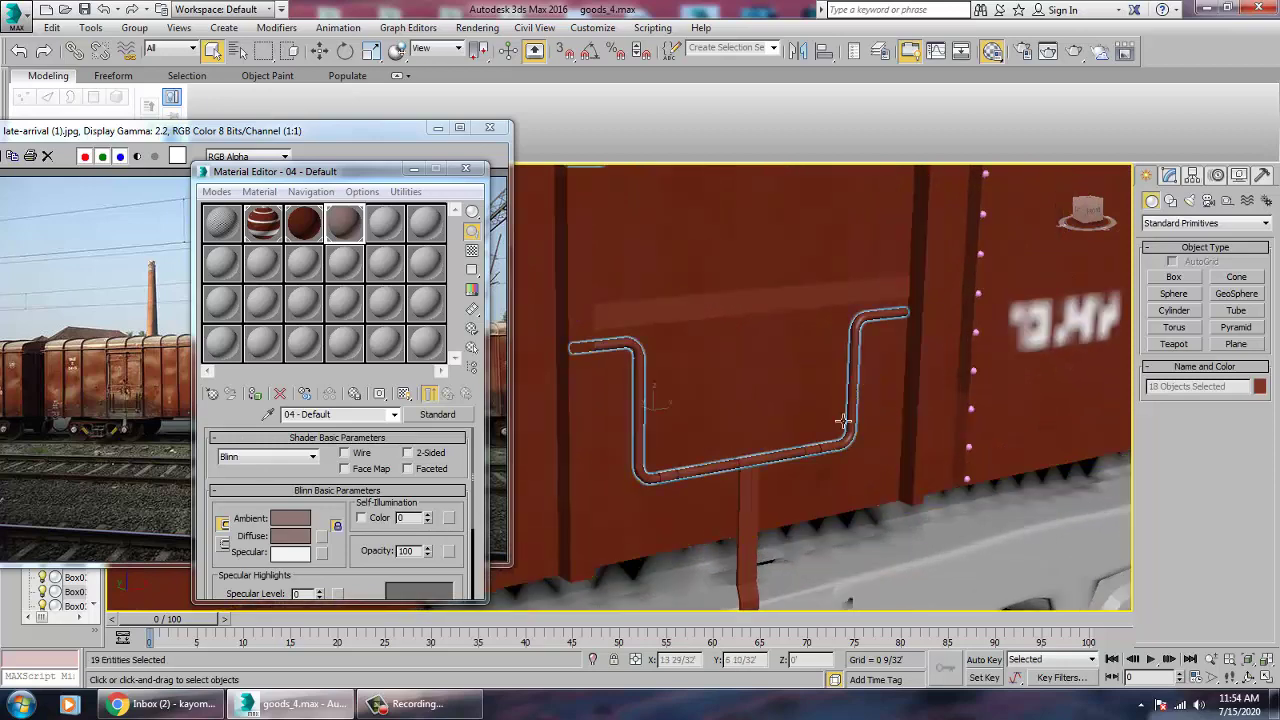
{"action": "left_click", "coordinate": [750, 476], "text": "ctrl"}
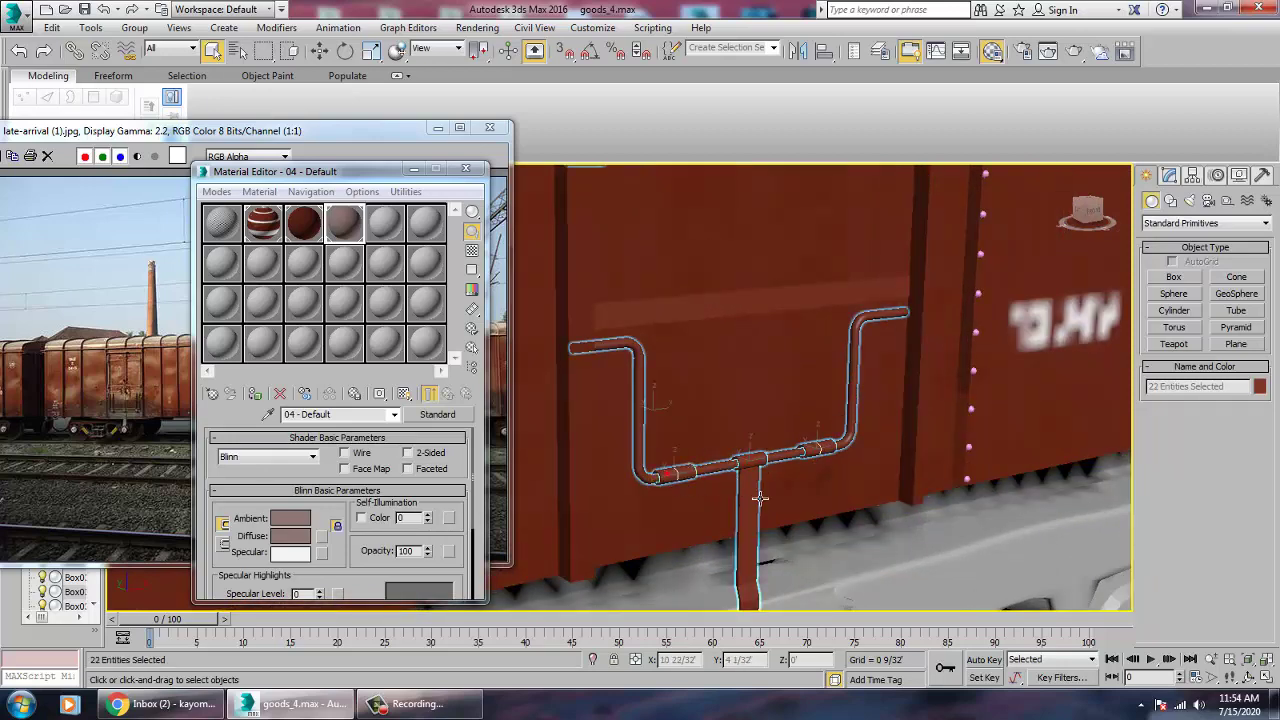
{"action": "left_click", "coordinate": [256, 395]}
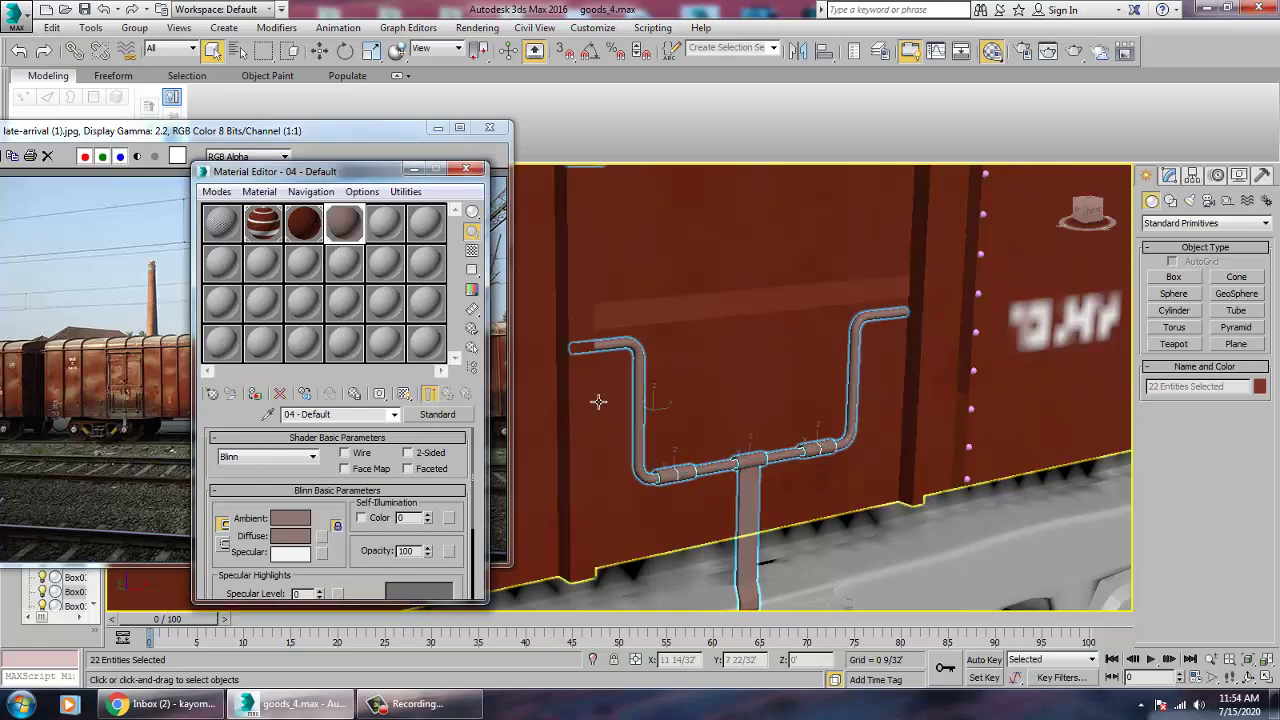
- Assign the 04 - Default material to the lowest cross bar, just above the bent handle on the far door
{"action": "middle_click_drag", "start_coordinate": [655, 361], "coordinate": [647, 547]}
{"action": "left_click", "coordinate": [716, 521]}
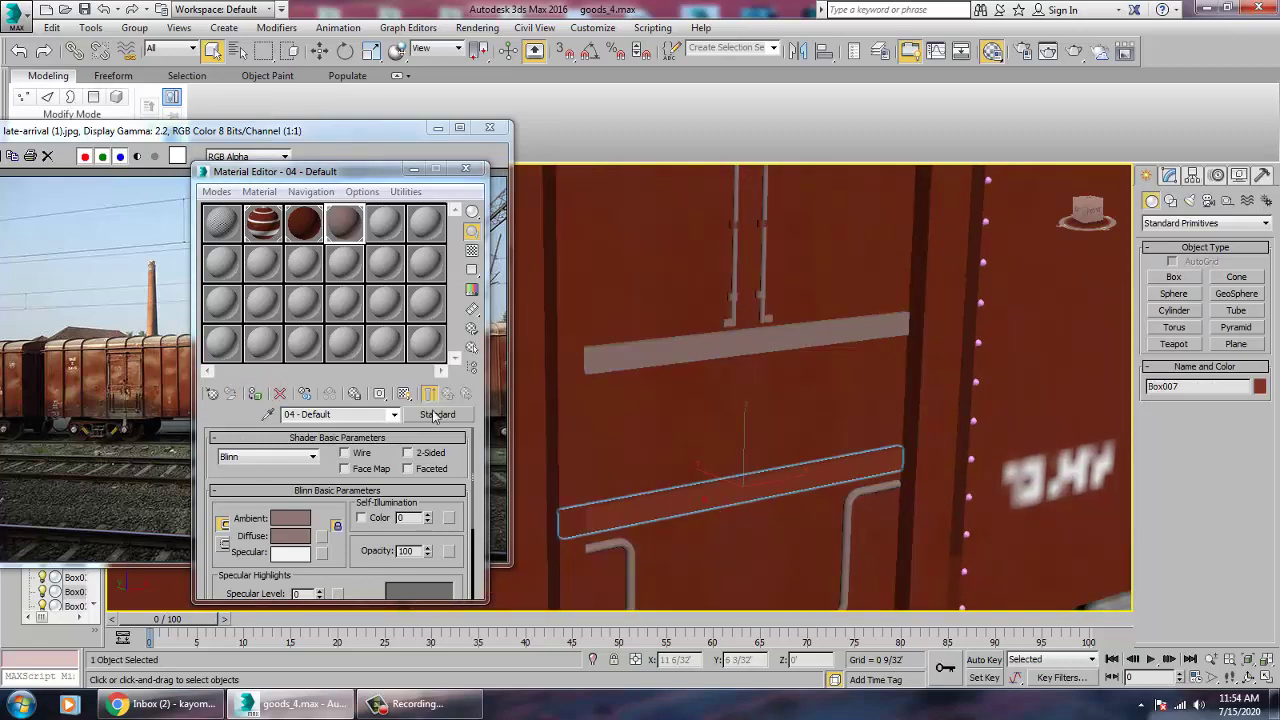
{"action": "left_click", "coordinate": [252, 392]}
- Select the two remaining red brackets on the far door's lock rods and assign the 04 - Default material to them
{"action": "scroll", "coordinate": [882, 484], "scroll_direction": "down", "scroll_amount": 4}
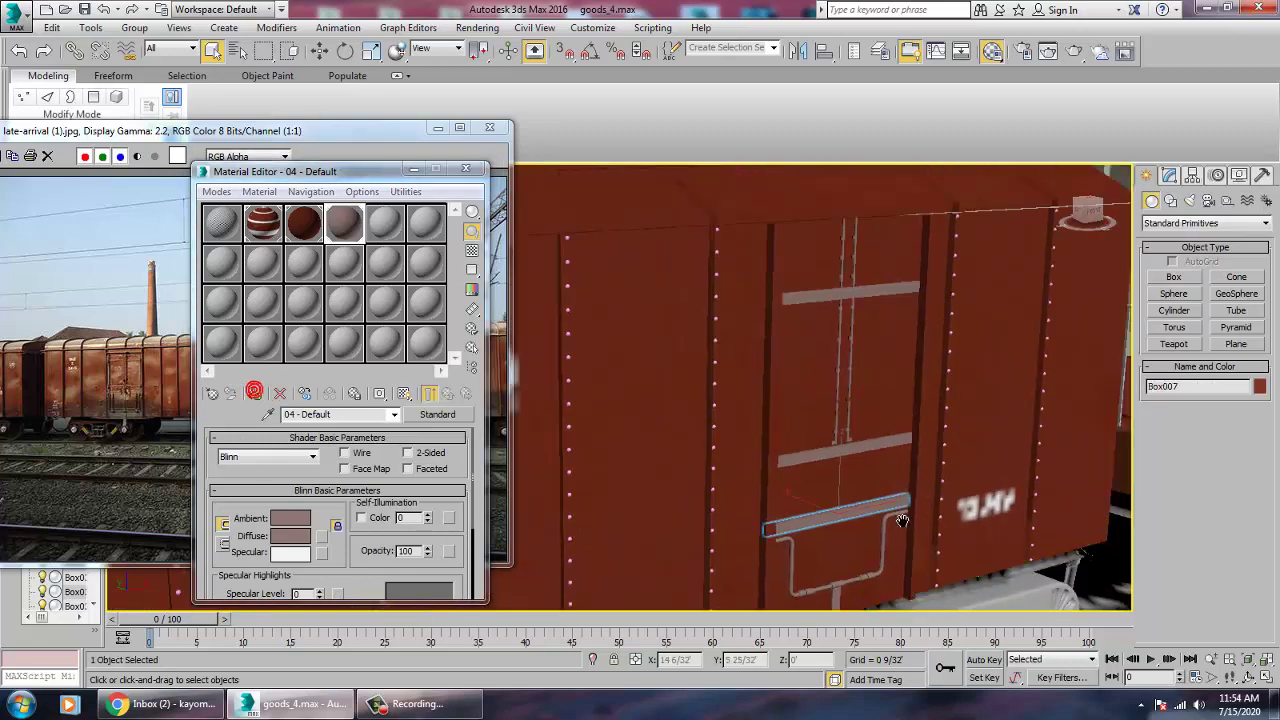
{"action": "scroll", "coordinate": [768, 491], "scroll_direction": "up", "scroll_amount": 5}
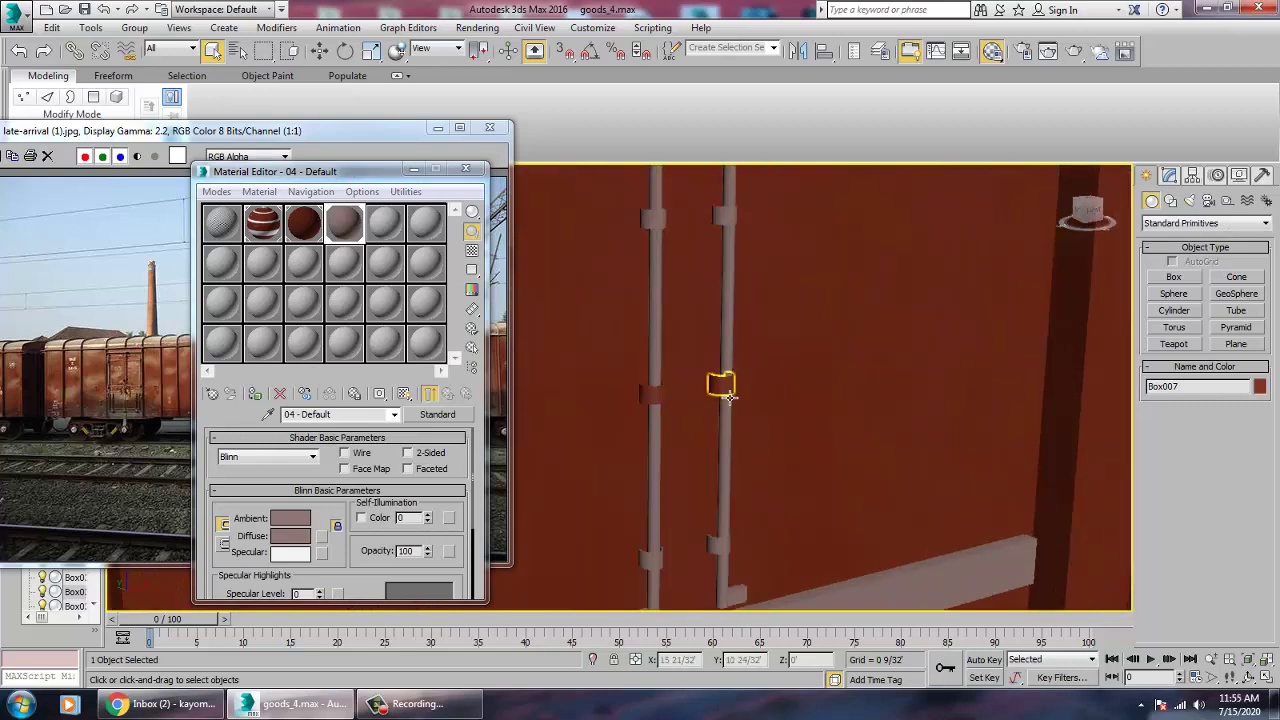
{"action": "left_click", "coordinate": [651, 392], "text": "ctrl"}
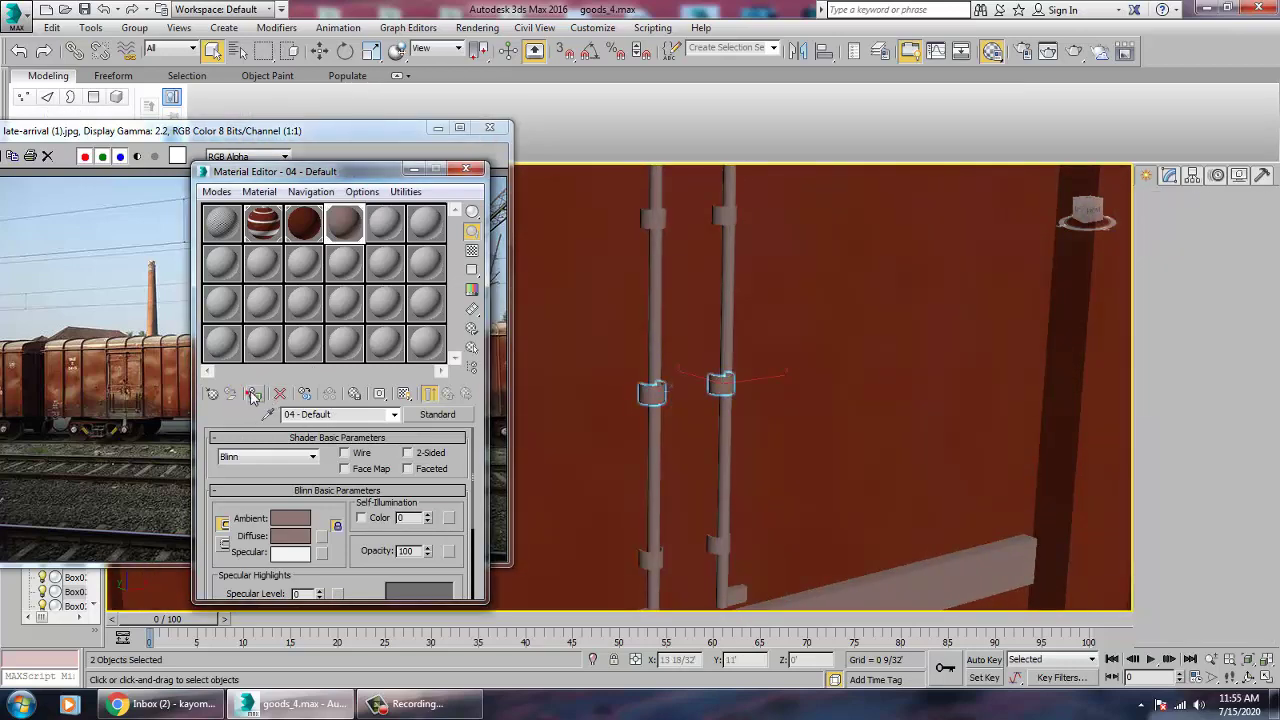
- Examine the wagon body along its side and end for parts that still need a material
{"action": "scroll", "coordinate": [800, 360], "scroll_direction": "down", "scroll_amount": 5}
{"action": "middle_click_drag", "start_coordinate": [800, 360], "coordinate": [1017, 267], "text": "alt"}
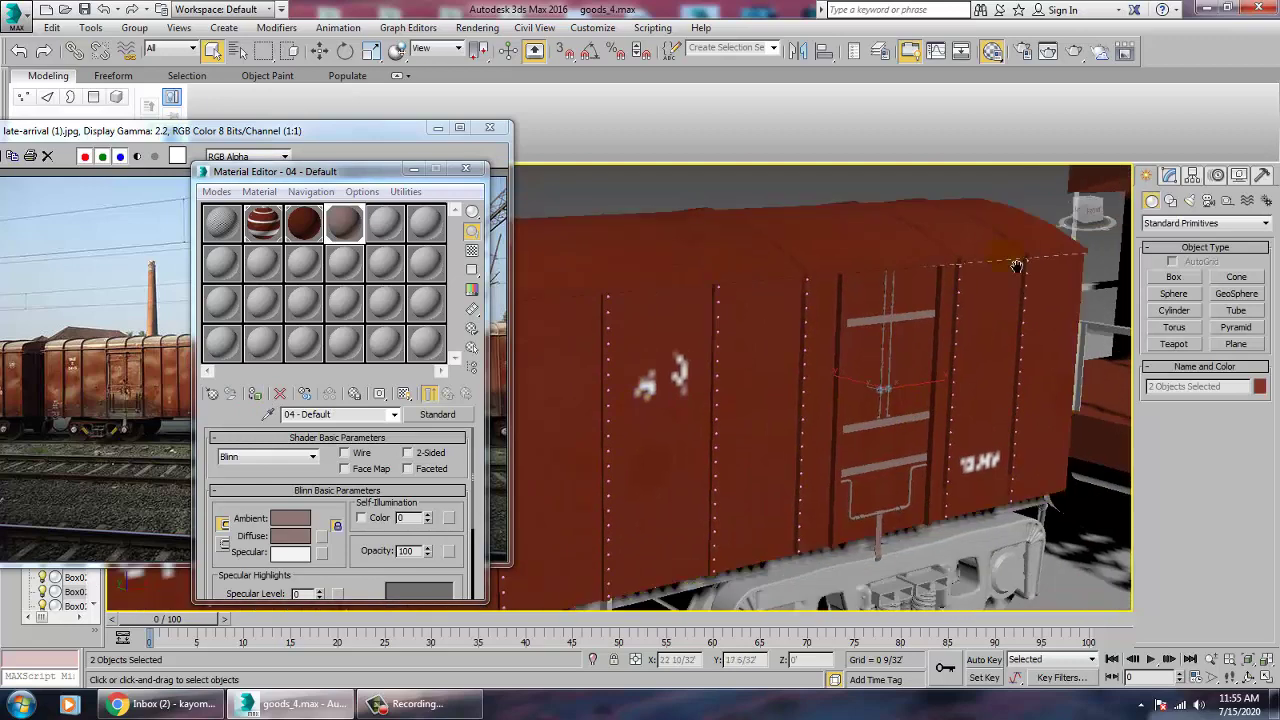
{"action": "scroll", "coordinate": [1149, 285], "scroll_direction": "up", "scroll_amount": 3}
{"action": "middle_click_drag", "start_coordinate": [1149, 285], "coordinate": [1150, 310], "text": "alt"}
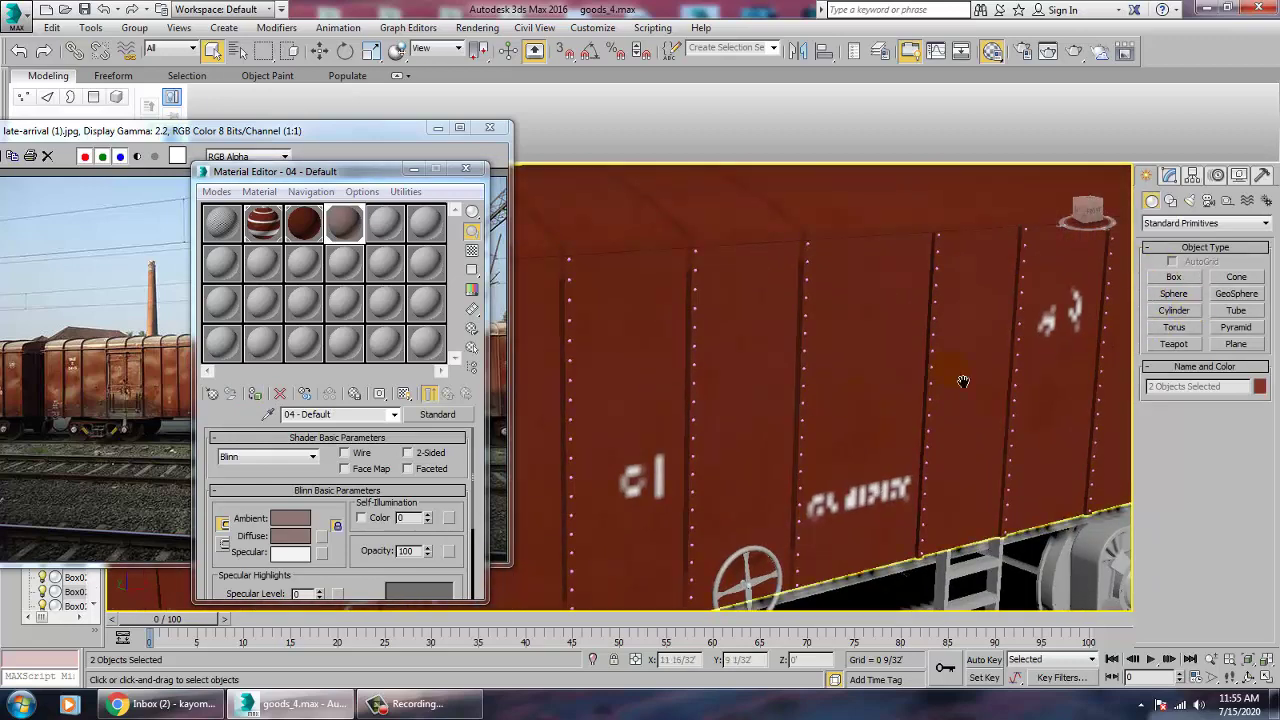
{"action": "scroll", "coordinate": [964, 381], "scroll_direction": "up", "scroll_amount": 3}
{"action": "middle_click_drag", "start_coordinate": [877, 394], "coordinate": [715, 385]}
{"action": "scroll", "coordinate": [852, 459], "scroll_direction": "down", "scroll_amount": 5}
{"action": "scroll", "coordinate": [800, 420], "scroll_direction": "up", "scroll_amount": 2}
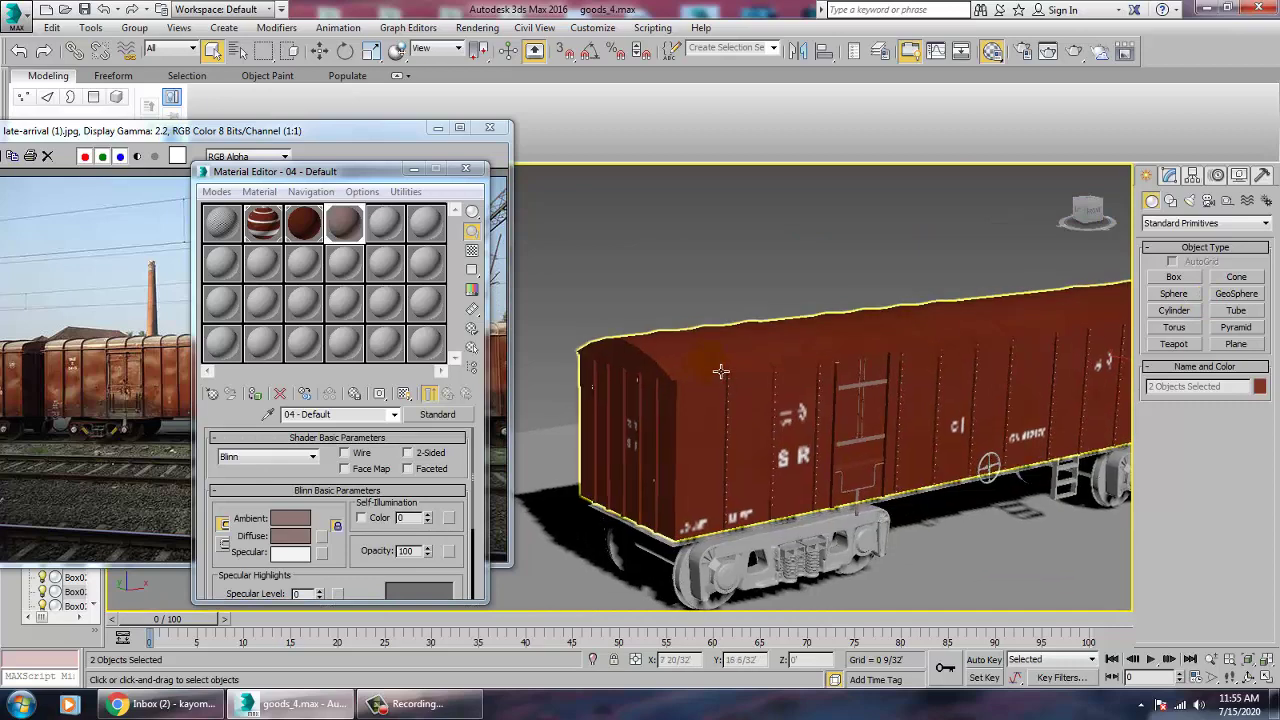
{"action": "left_click", "coordinate": [720, 371]}
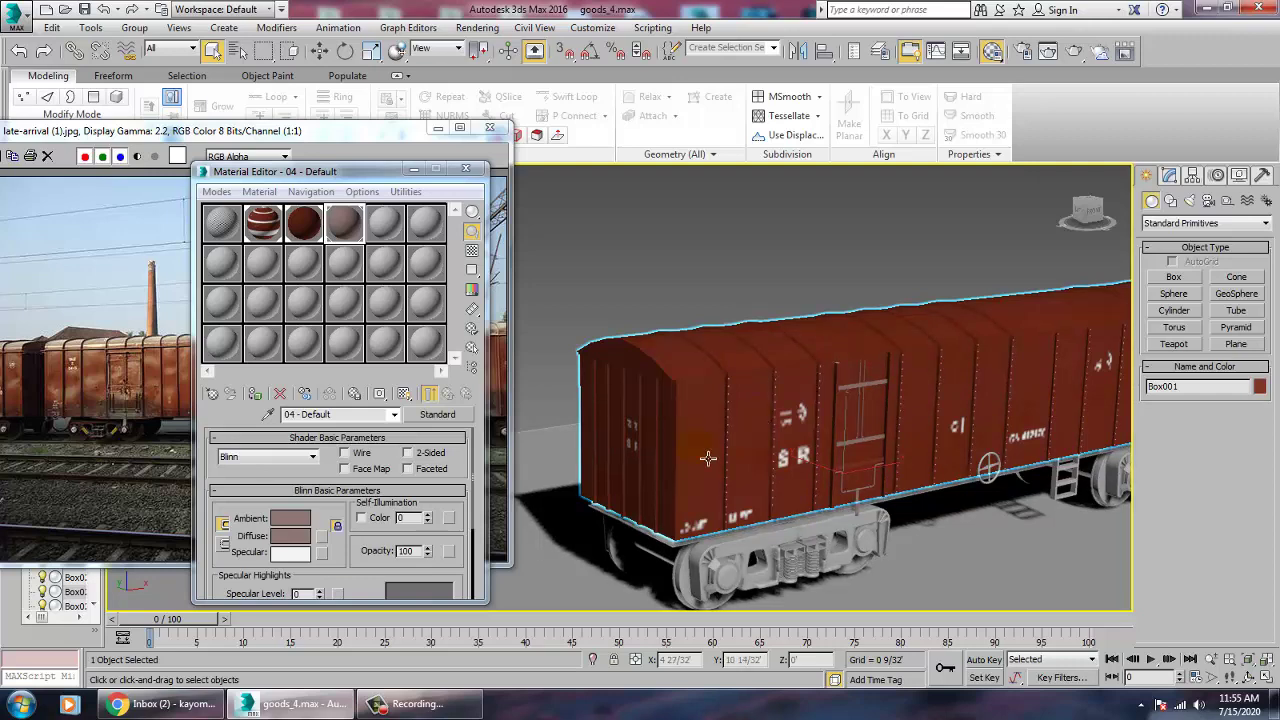
- Select the grey base frame running beneath the wagon body, above the bogies
{"action": "middle_click_drag", "start_coordinate": [840, 522], "coordinate": [913, 470], "text": "alt"}
{"action": "scroll", "coordinate": [913, 470], "scroll_direction": "up", "scroll_amount": 5}
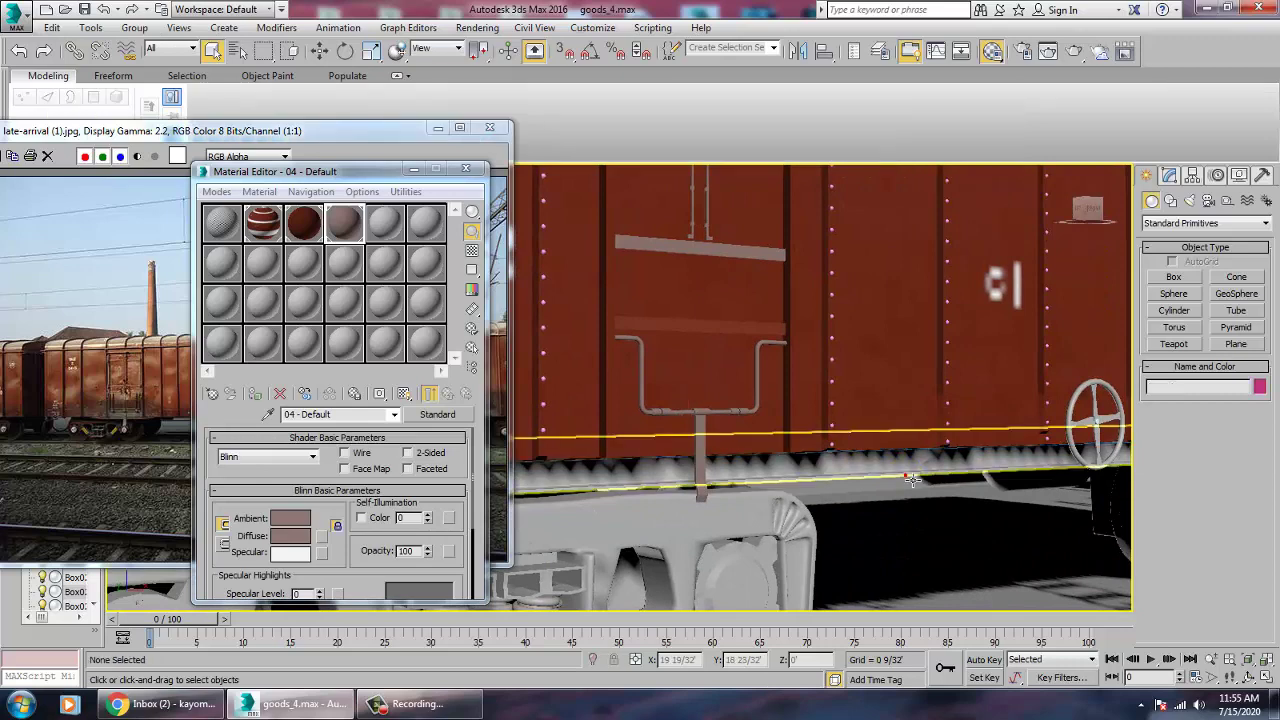
{"action": "left_click", "coordinate": [840, 484]}
{"action": "middle_click_drag", "start_coordinate": [840, 484], "coordinate": [930, 481], "text": "alt"}
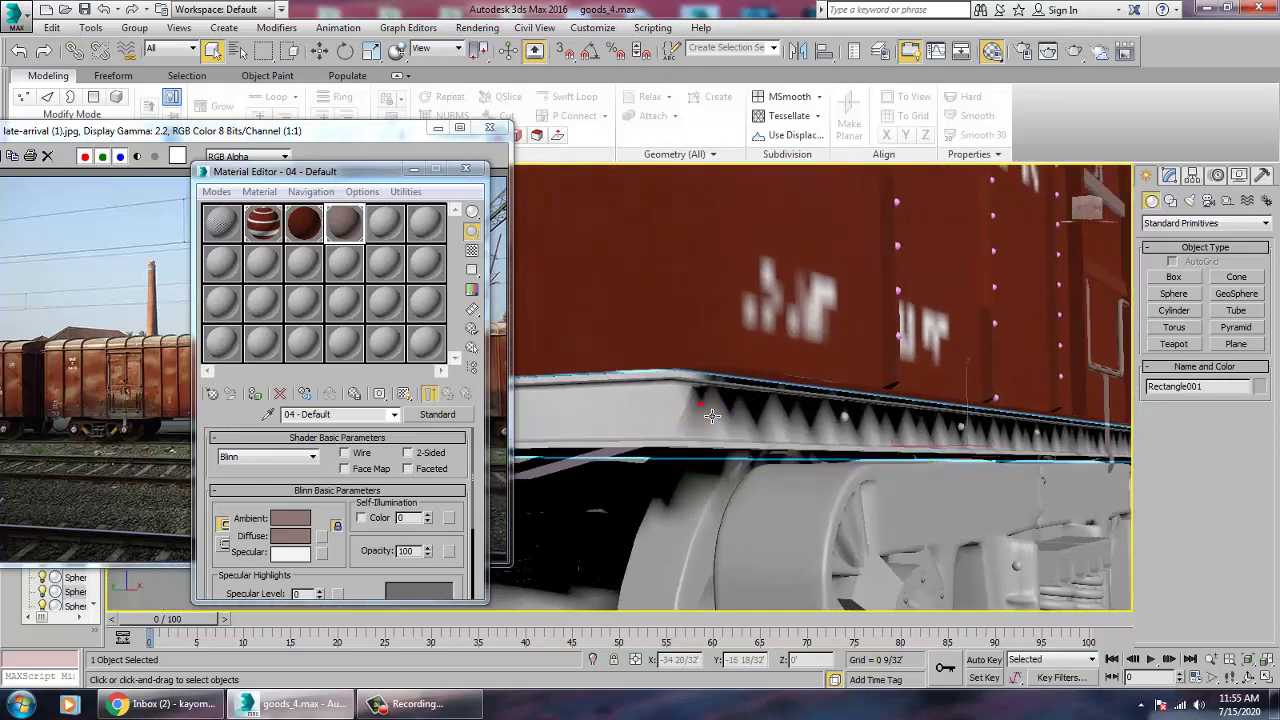
- Choose a Bitmap as the diffuse map of the 05 - Default material and browse to the textures folder inside goods bogie on the Desktop
{"action": "left_click", "coordinate": [385, 225]}
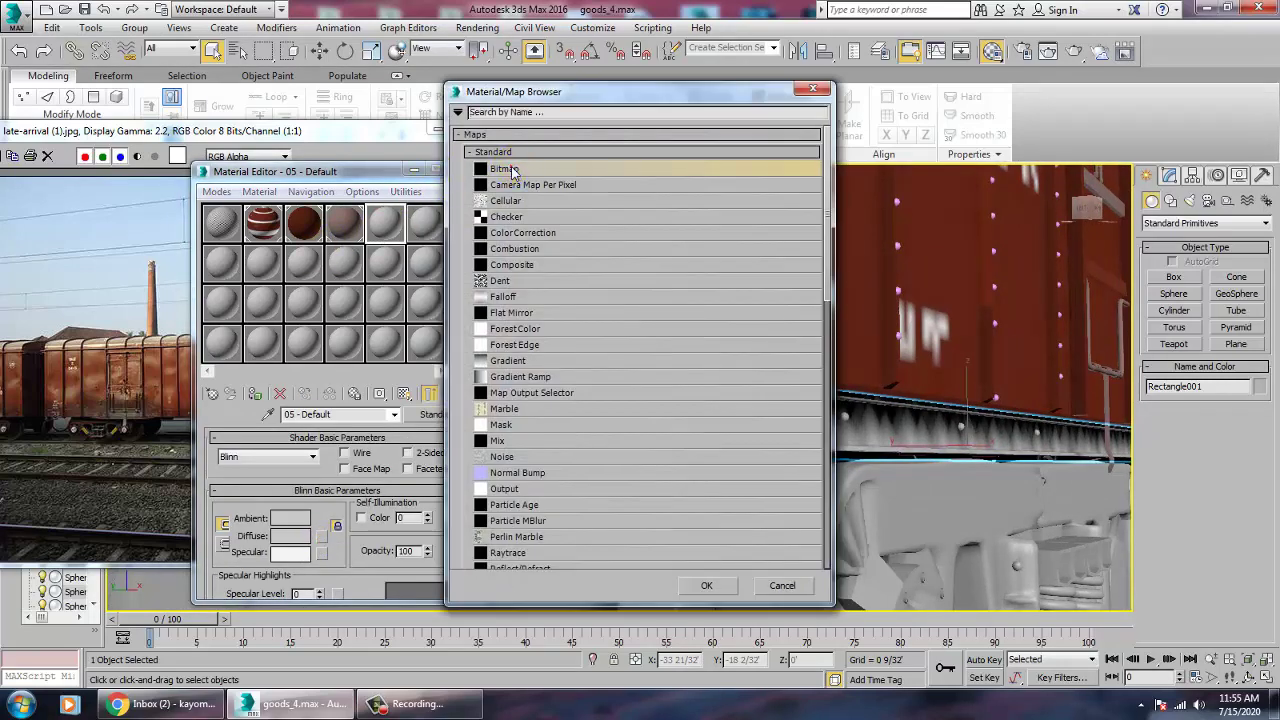
{"action": "double_click", "coordinate": [512, 171]}
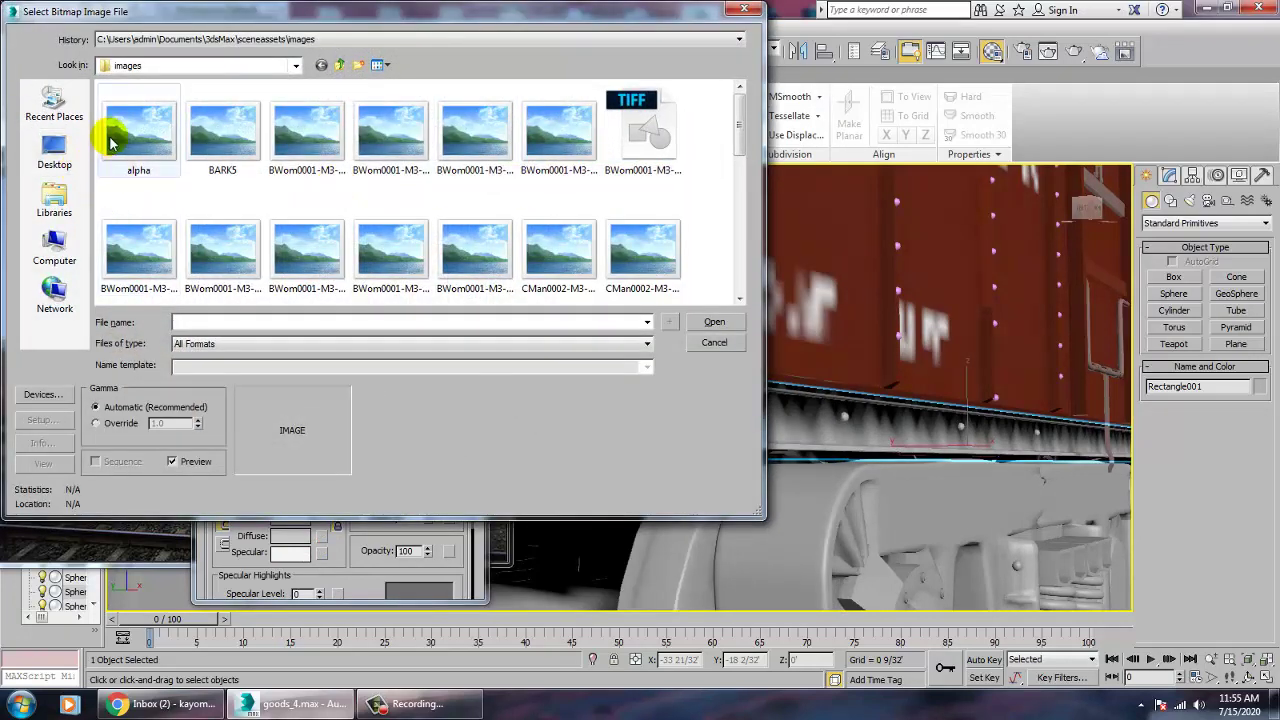
{"action": "left_click", "coordinate": [54, 152]}
{"action": "left_click", "coordinate": [186, 162]}
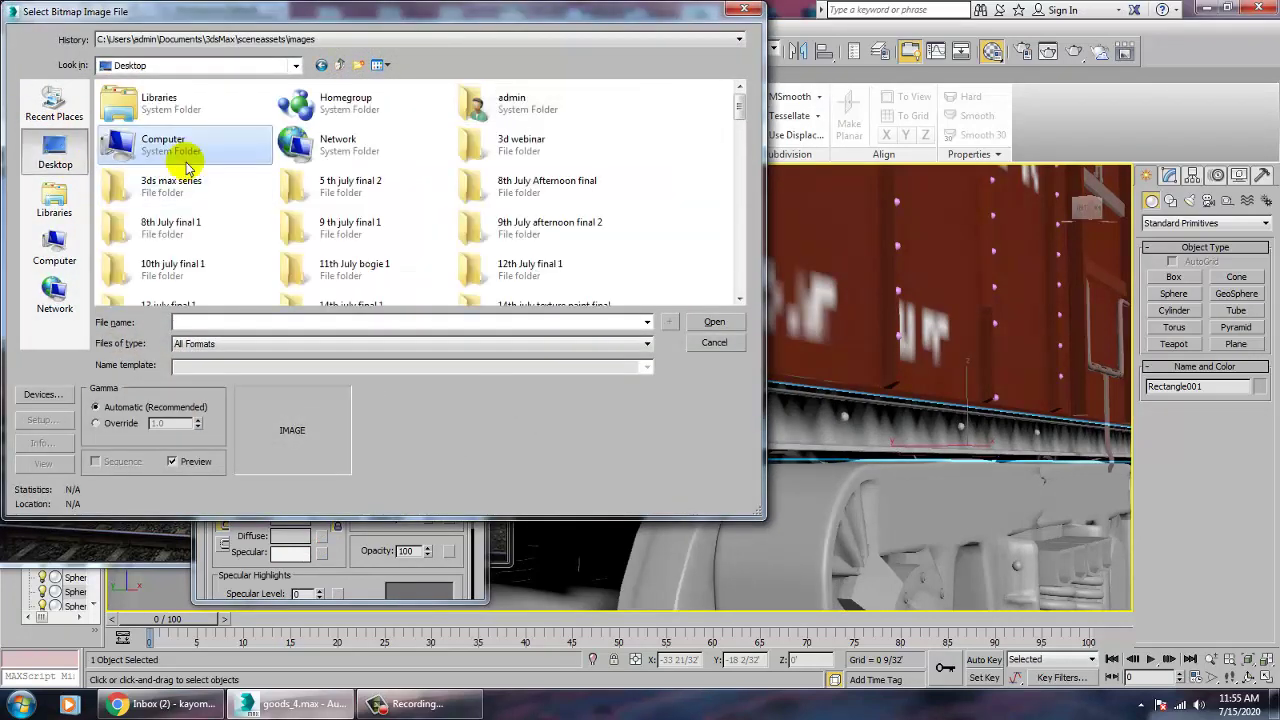
{"action": "key", "text": "g"}
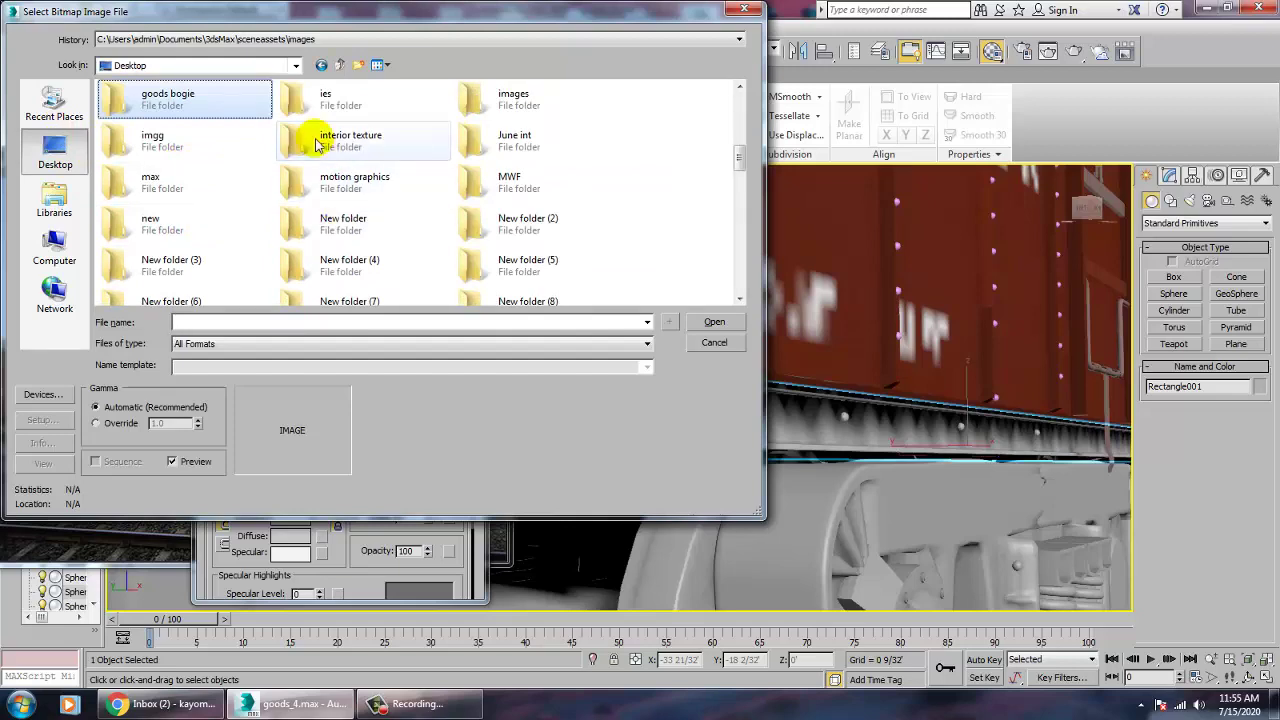
{"action": "double_click", "coordinate": [190, 100]}
{"action": "double_click", "coordinate": [140, 122]}
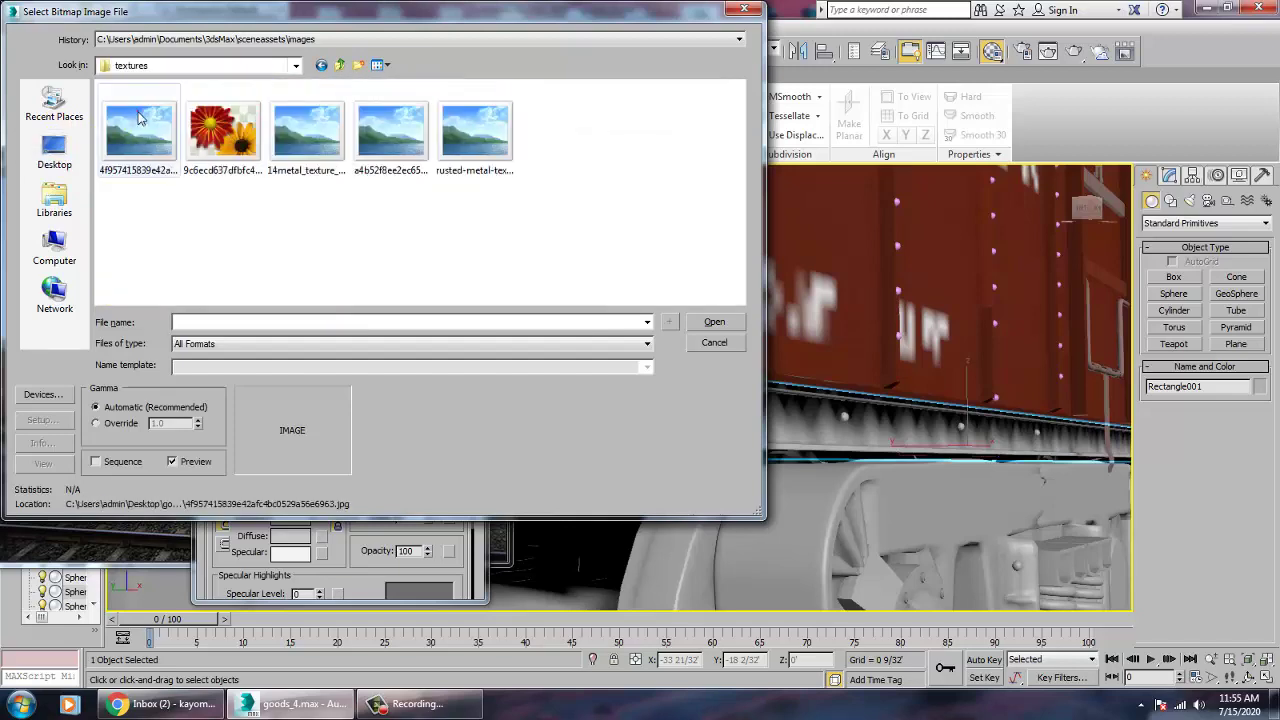
- Preview the metal texture images in Windows Photo Viewer to compare them, then return to the bitmap file selection
{"action": "left_click", "coordinate": [145, 135]}
{"action": "right_click", "coordinate": [145, 140]}
{"action": "left_click", "coordinate": [178, 134]}
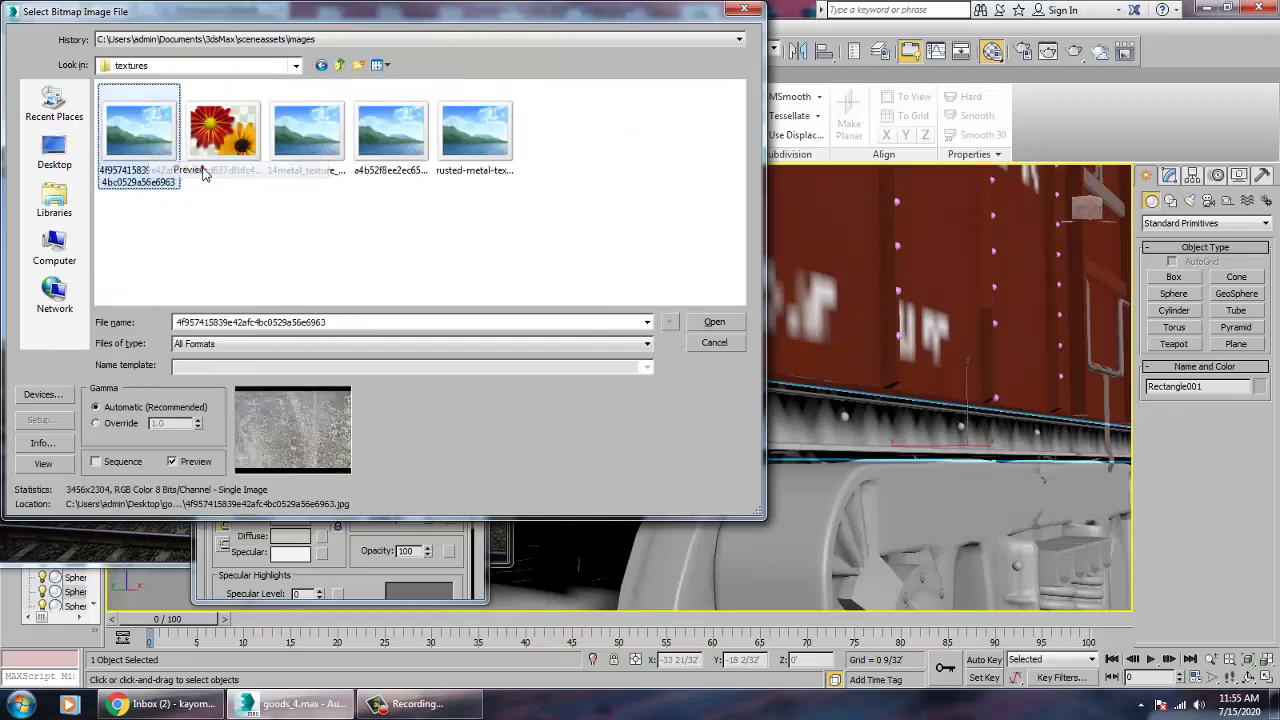
{"action": "scroll", "coordinate": [202, 172], "scroll_direction": "down", "scroll_amount": 3}
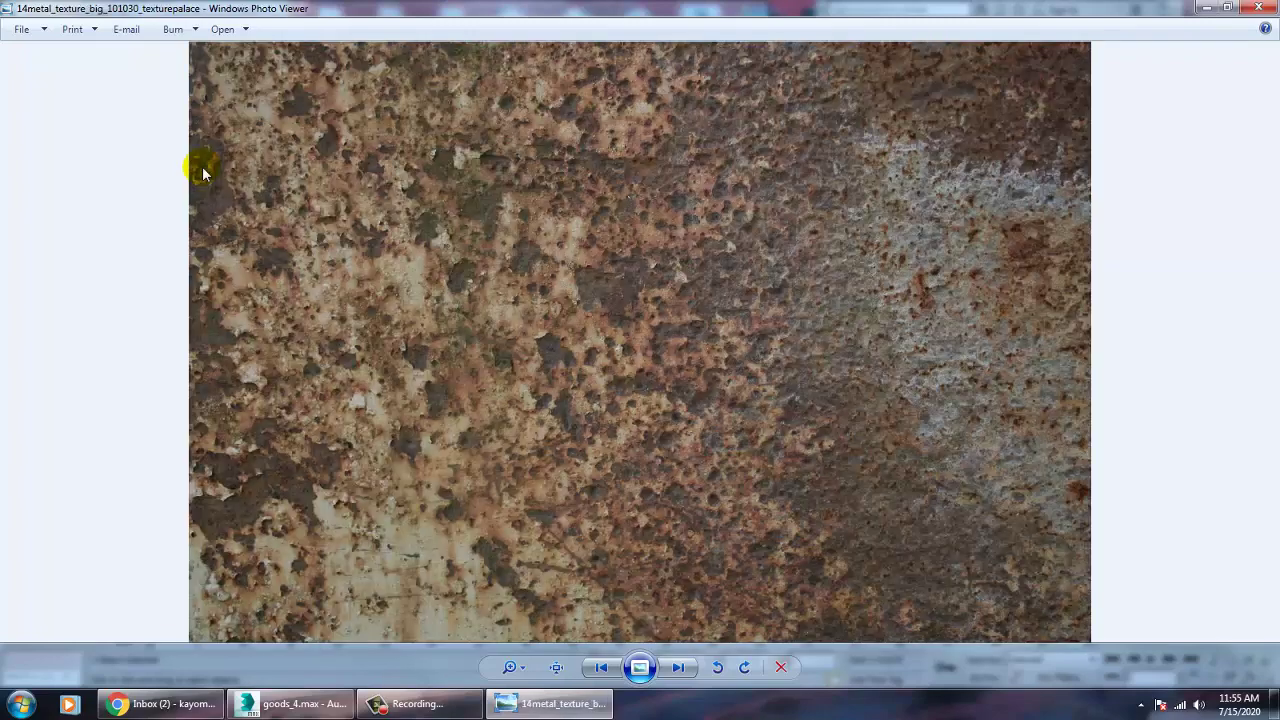
{"action": "scroll", "coordinate": [202, 172], "scroll_direction": "down", "scroll_amount": 1}
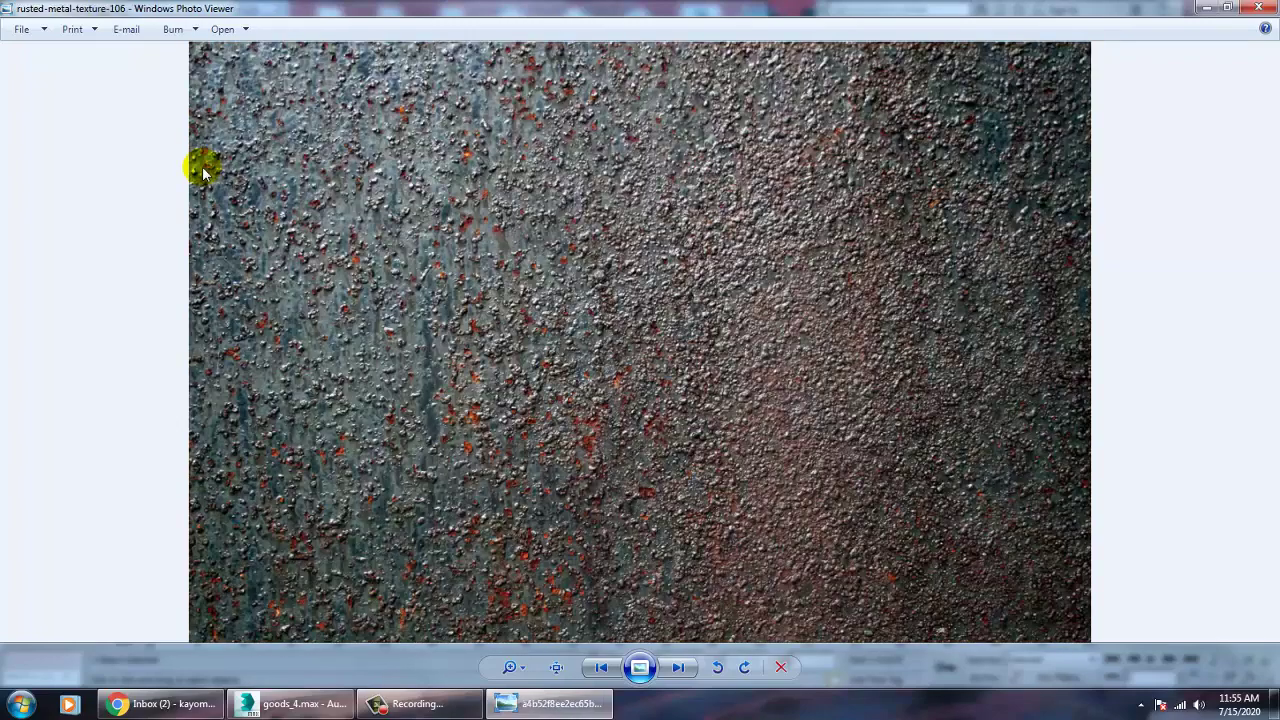
{"action": "scroll", "coordinate": [202, 172], "scroll_direction": "down", "scroll_amount": 3}
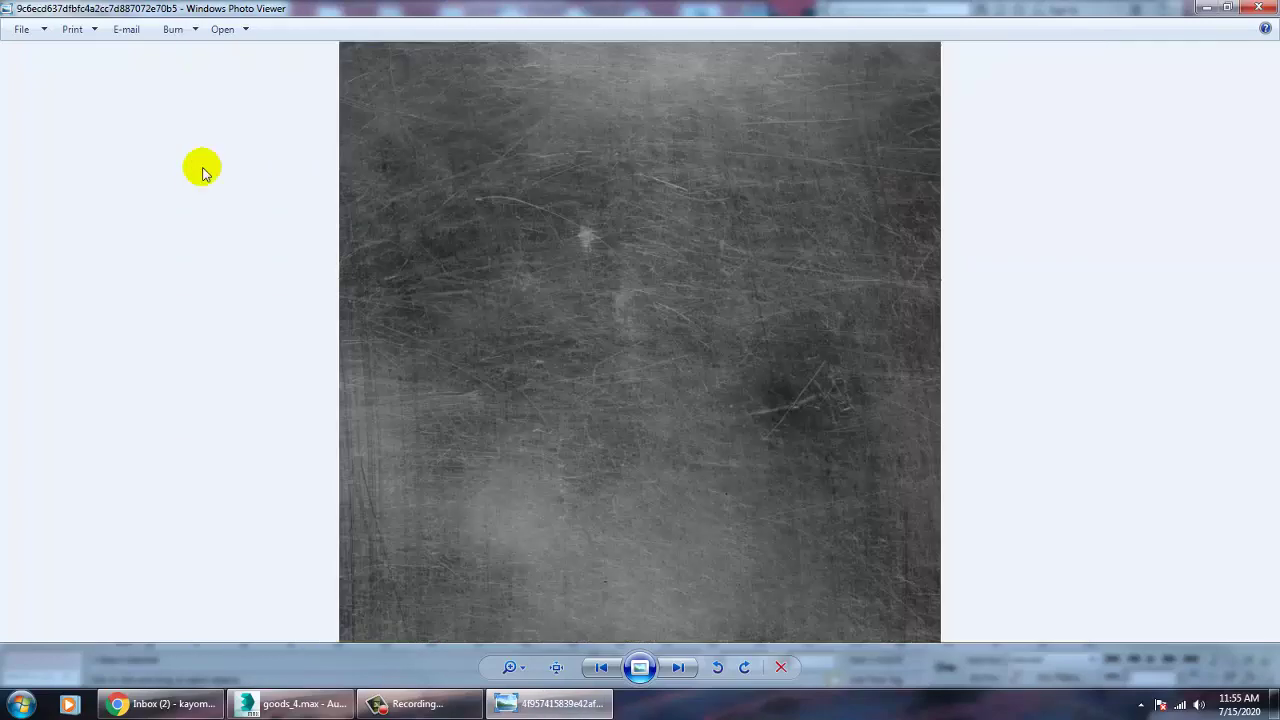
{"action": "scroll", "coordinate": [202, 173], "scroll_direction": "down", "scroll_amount": 3}
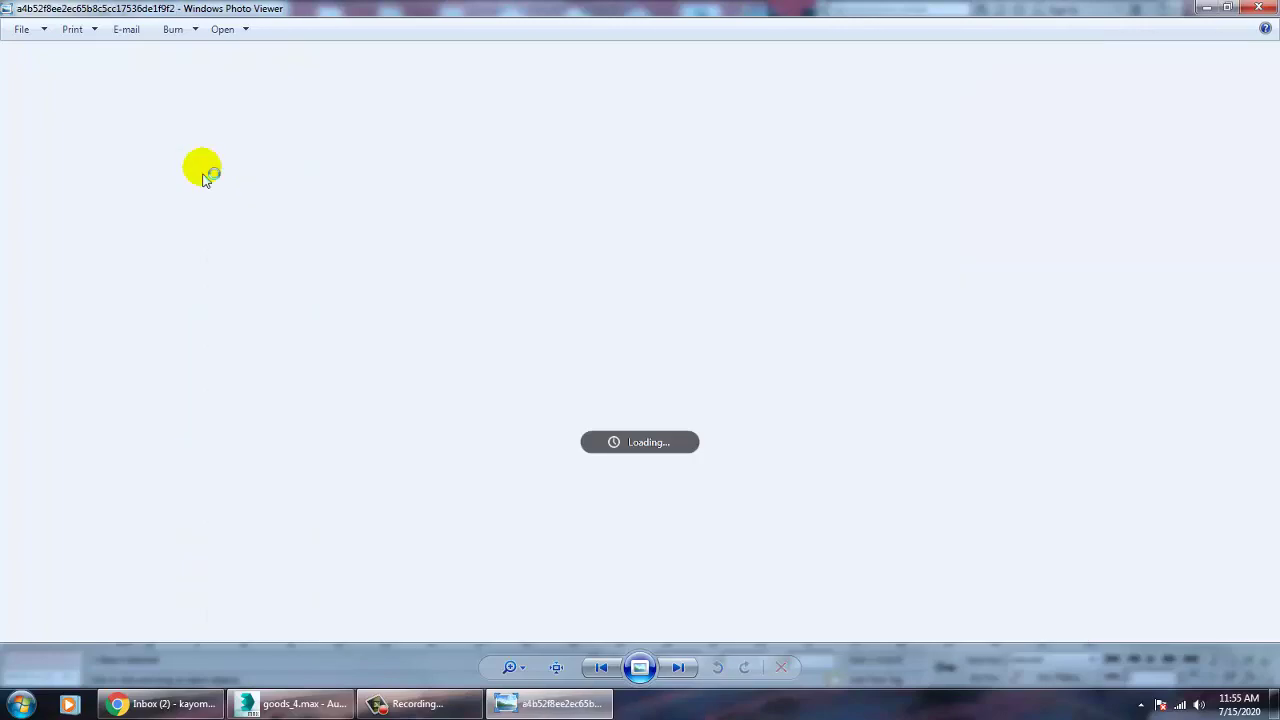
{"action": "scroll", "coordinate": [202, 172], "scroll_direction": "down", "scroll_amount": 1}
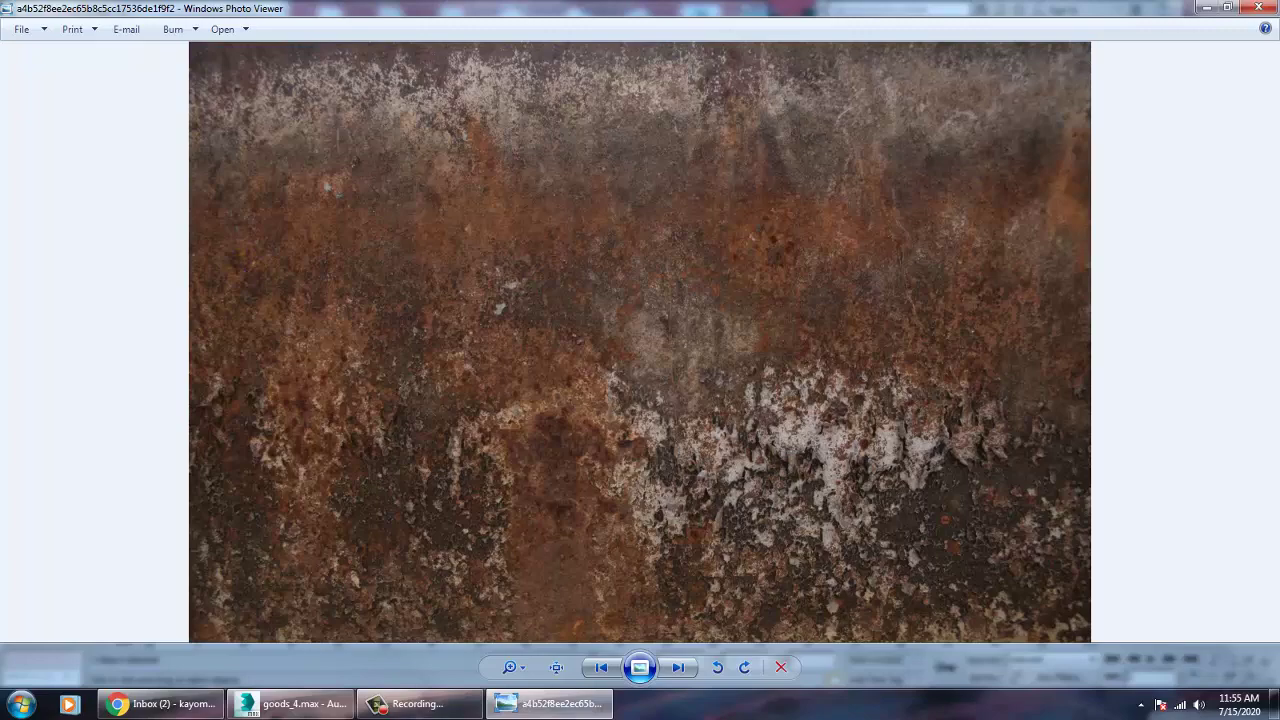
{"action": "left_click", "coordinate": [1254, 9]}
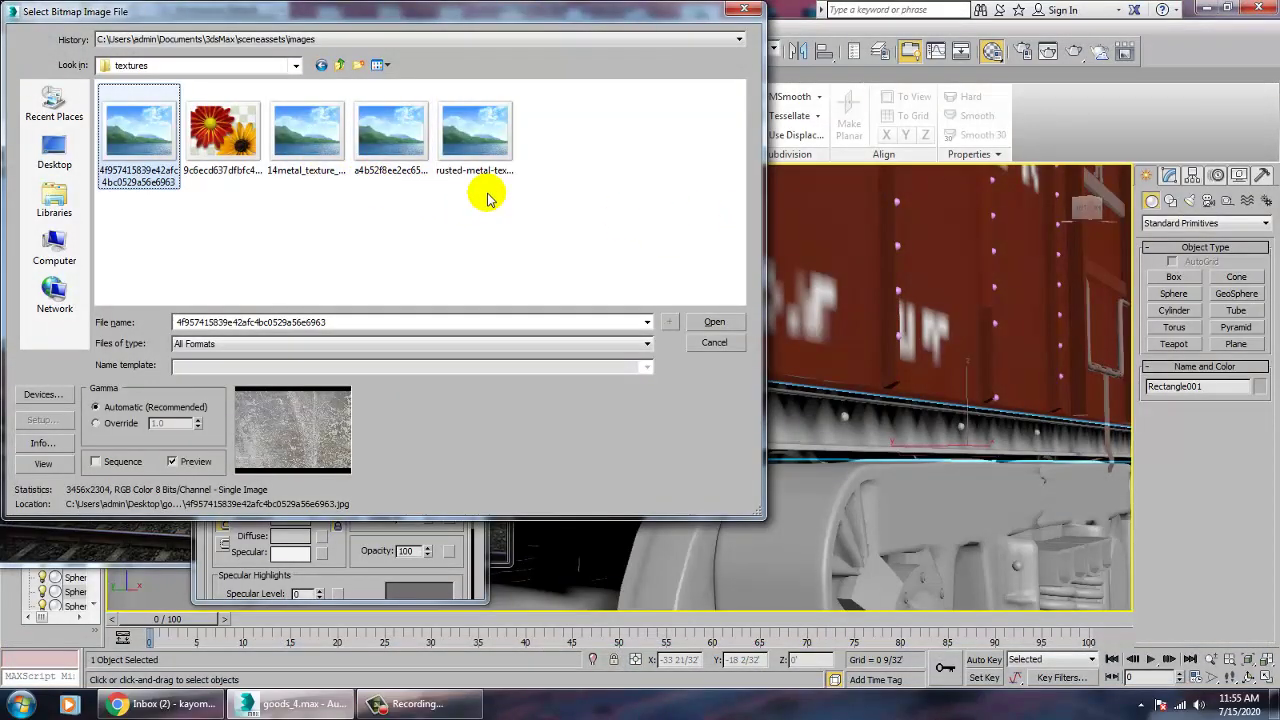
- Load a4b52f8ee2ec65b8c5cc17536de1f9f2 as the diffuse bitmap, assign the 05 - Default material to the base frame and display its map in the viewport
{"action": "left_click", "coordinate": [391, 140]}
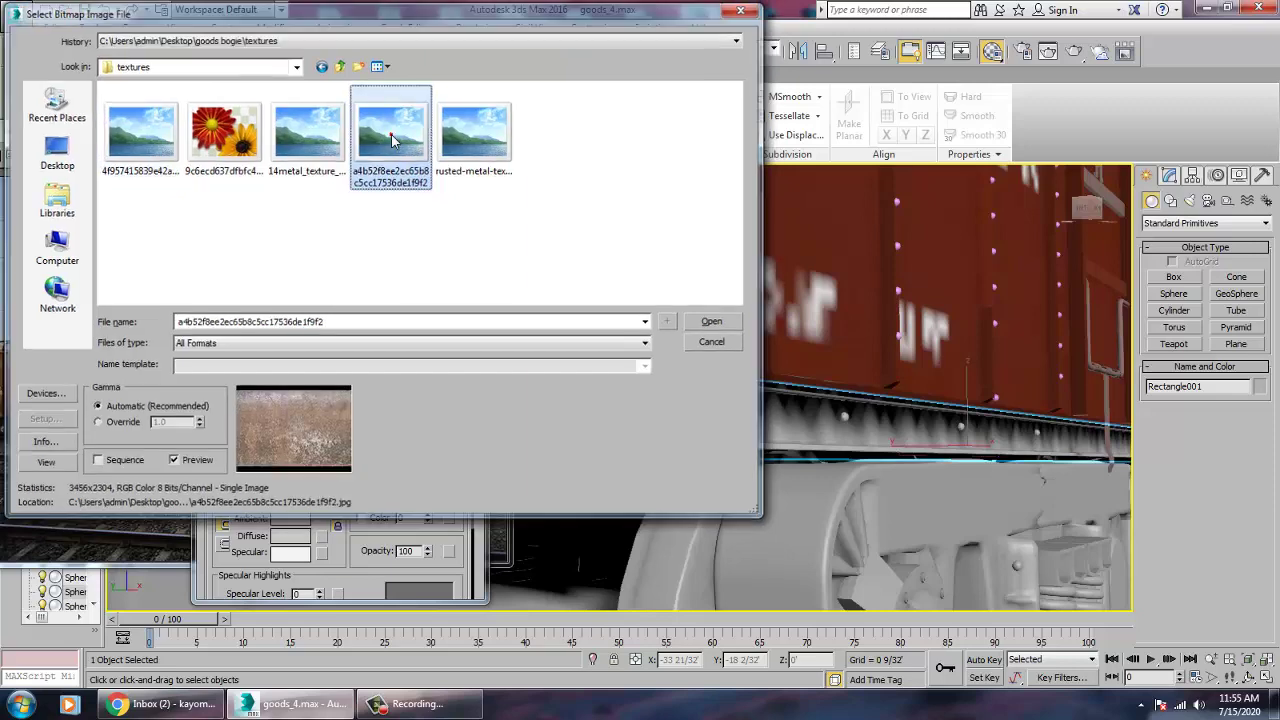
{"action": "double_click", "coordinate": [391, 140]}
{"action": "left_click", "coordinate": [254, 394]}
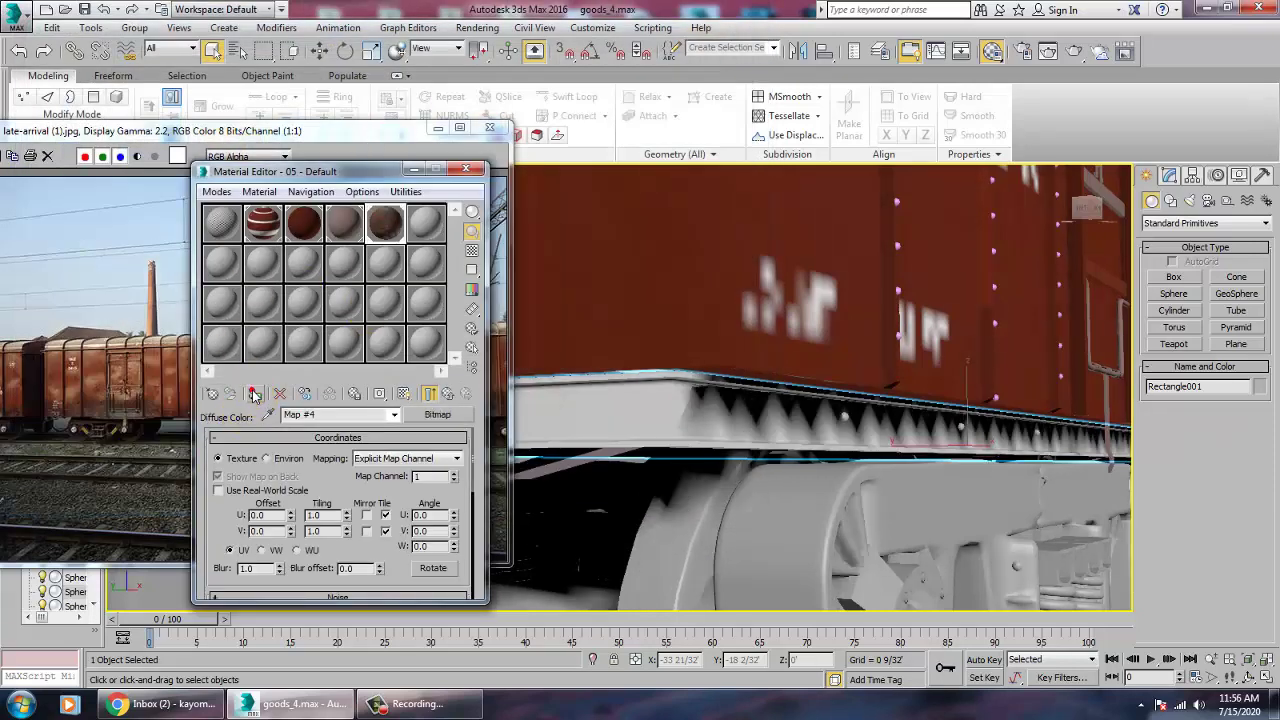
{"action": "left_click", "coordinate": [405, 396]}
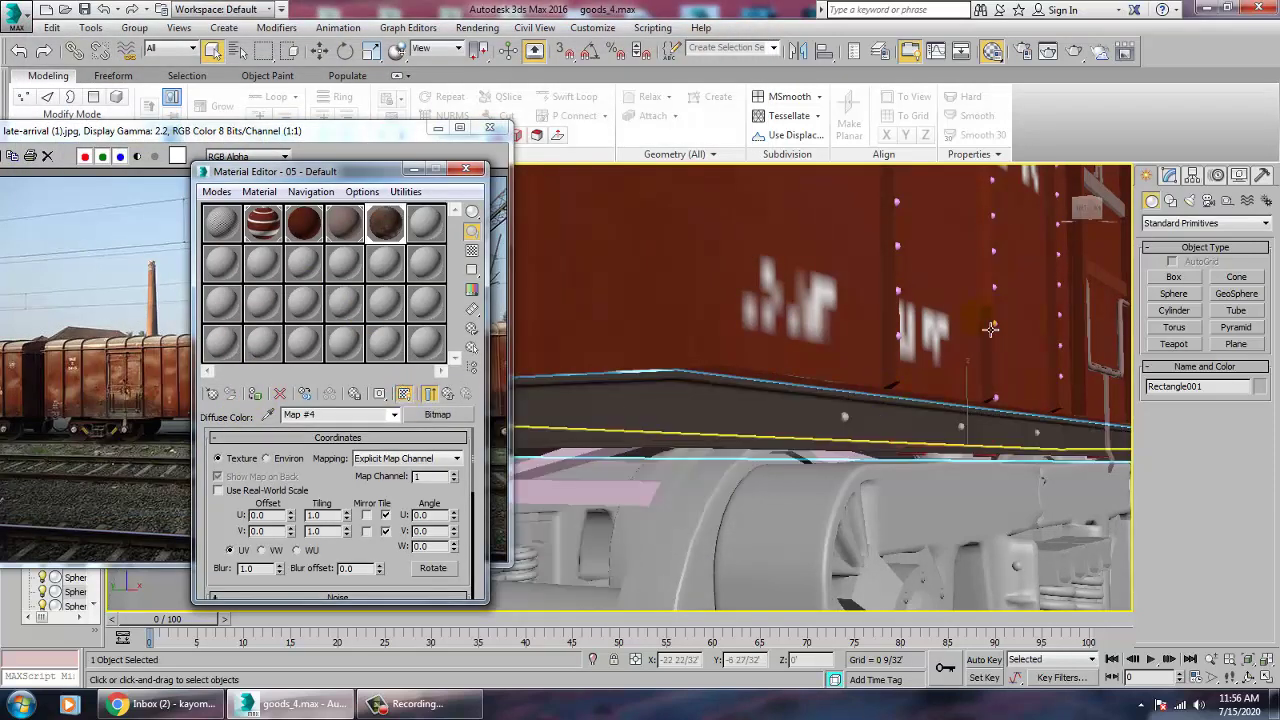
- Add a UVW Map modifier to the base frame and set its mapping to Box
{"action": "left_click", "coordinate": [1172, 177]}
{"action": "left_click", "coordinate": [1205, 219]}
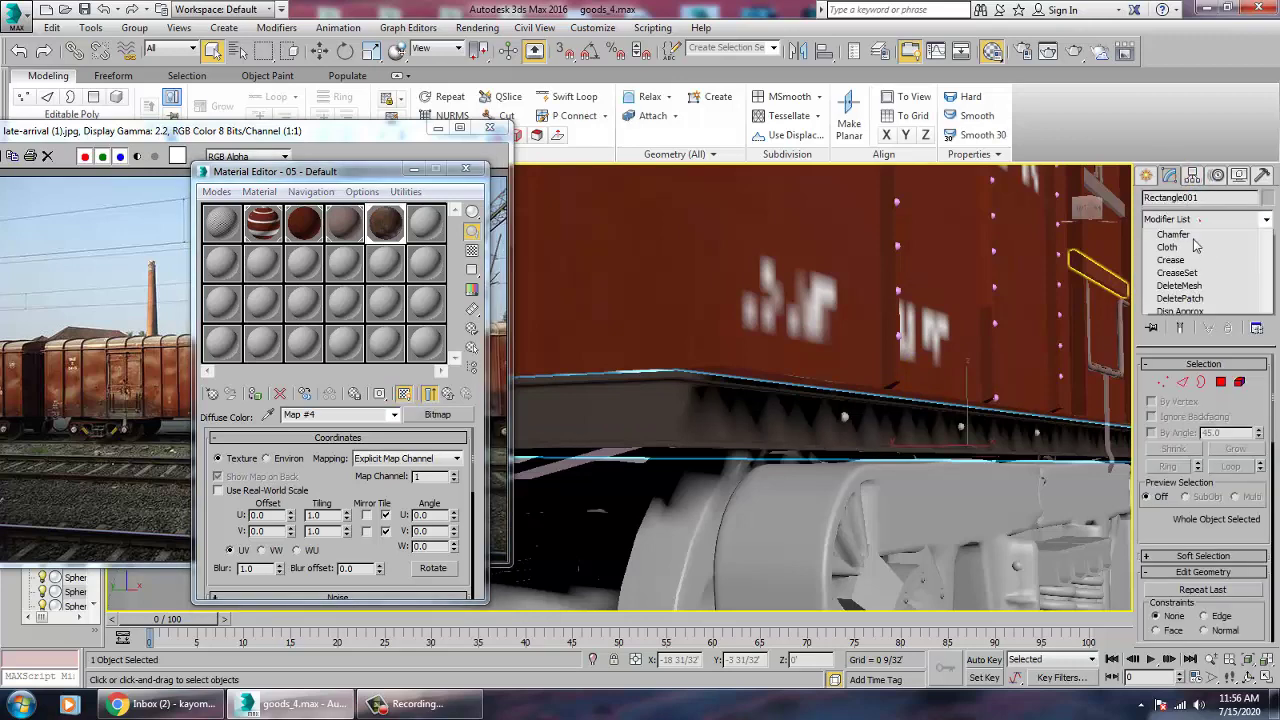
{"action": "scroll", "coordinate": [1183, 313], "scroll_direction": "down", "scroll_amount": 15}
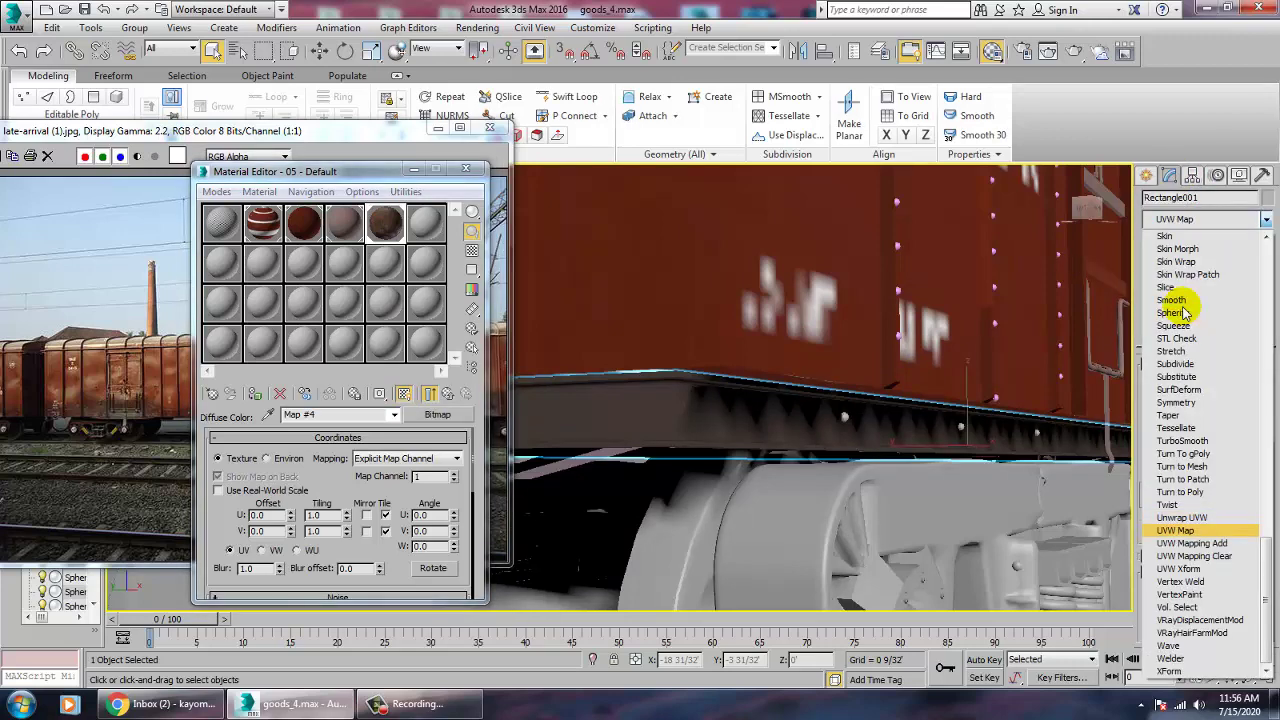
{"action": "left_click", "coordinate": [1176, 530]}
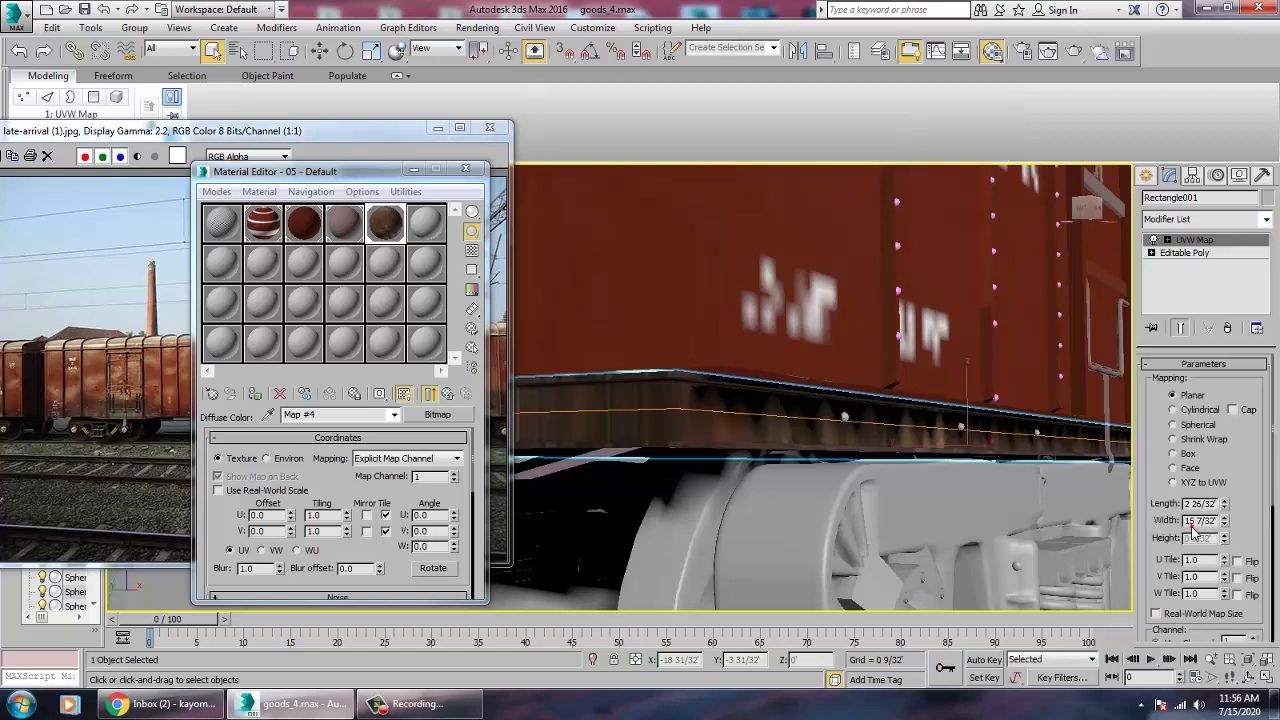
{"action": "left_click", "coordinate": [1173, 453]}
- Set the height of the base frame's box mapping to 0 19/32'
{"action": "middle_click_drag", "start_coordinate": [1000, 430], "coordinate": [1172, 528], "text": "alt"}
{"action": "scroll", "coordinate": [1029, 420], "scroll_direction": "down", "scroll_amount": 5}
{"action": "scroll", "coordinate": [1017, 434], "scroll_direction": "up", "scroll_amount": 5}
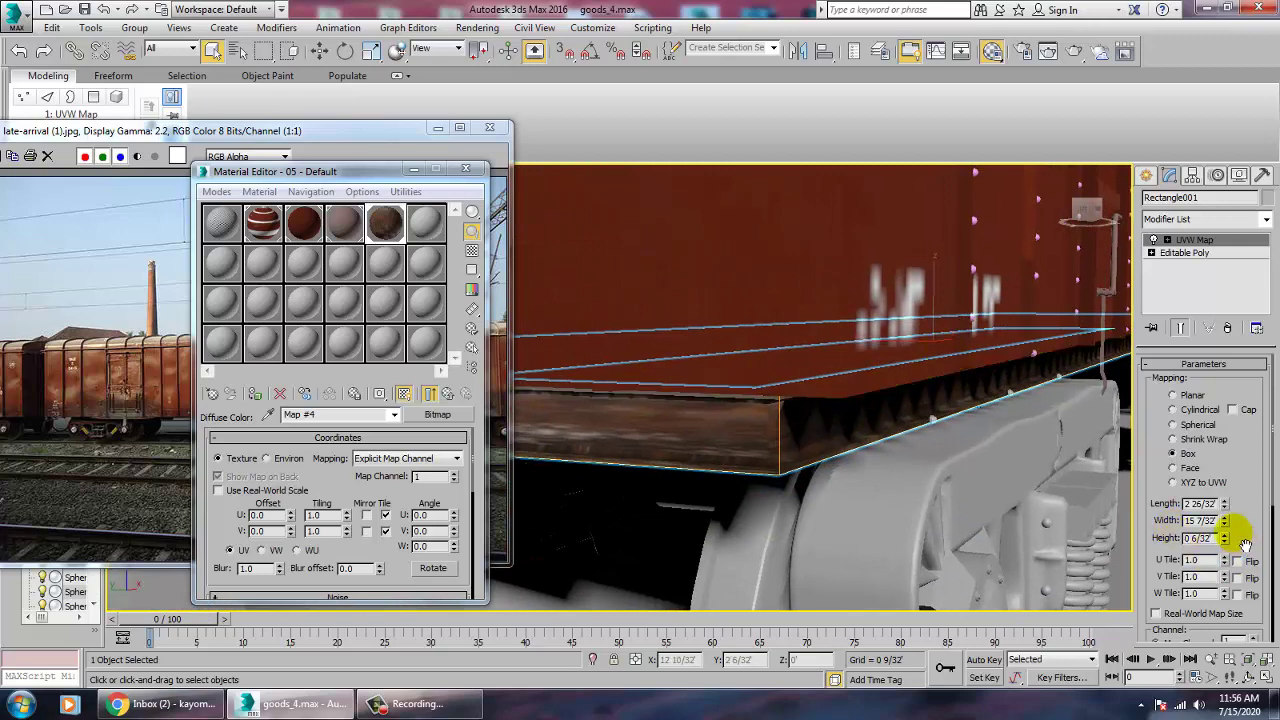
{"action": "left_click_drag", "start_coordinate": [1235, 538], "coordinate": [1235, 455]}
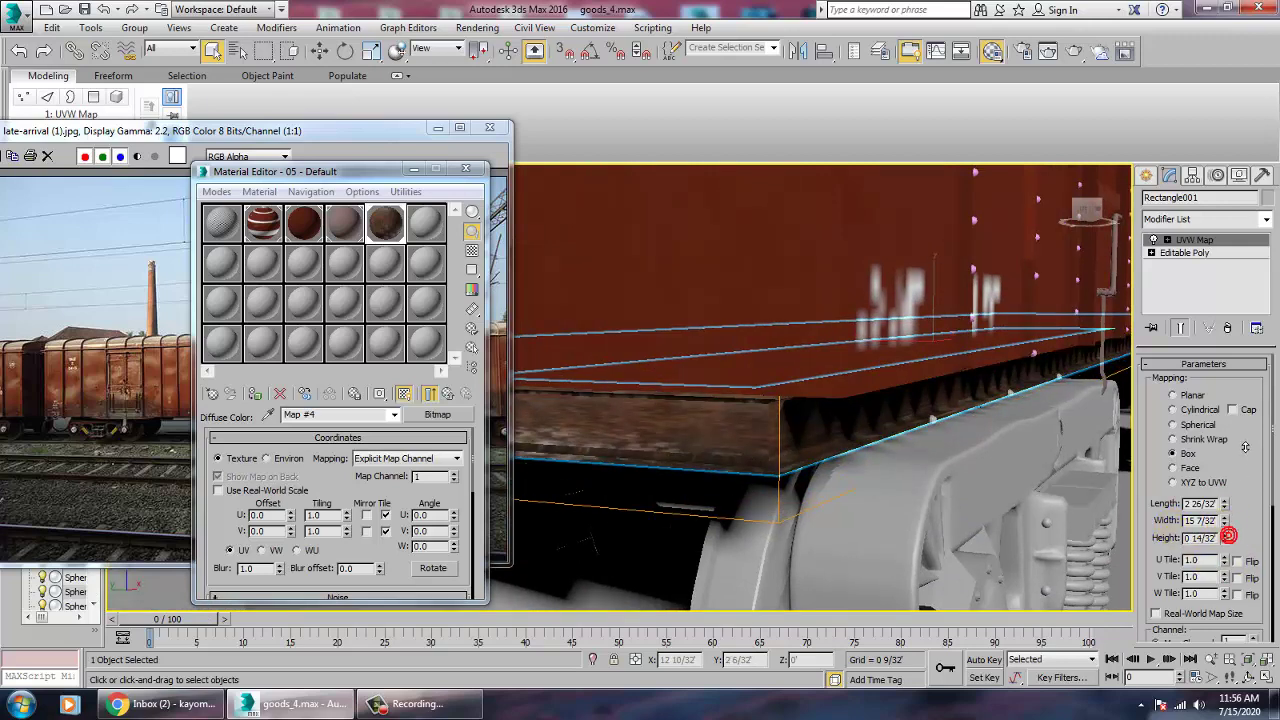
{"action": "mouse_move", "coordinate": [1224, 518]}
{"action": "left_mouse_down"}
{"action": "mouse_move", "coordinate": [1228, 500]}
{"action": "mouse_move", "coordinate": [1250, 520]}
{"action": "mouse_move", "coordinate": [1226, 497]}
{"action": "mouse_move", "coordinate": [1220, 534]}
{"action": "mouse_move", "coordinate": [1240, 521]}
{"action": "left_mouse_up"}
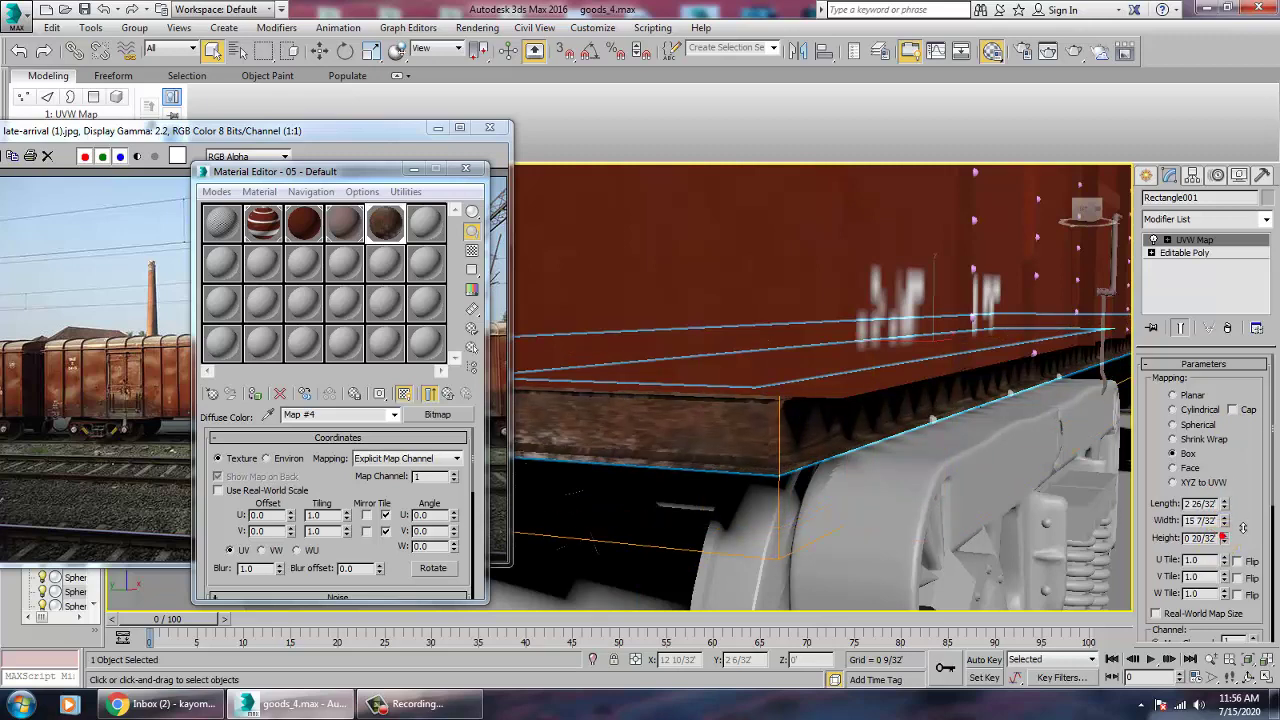
{"action": "scroll", "coordinate": [1200, 500], "scroll_direction": "down", "scroll_amount": 2}
{"action": "scroll", "coordinate": [879, 441], "scroll_direction": "down", "scroll_amount": 5}
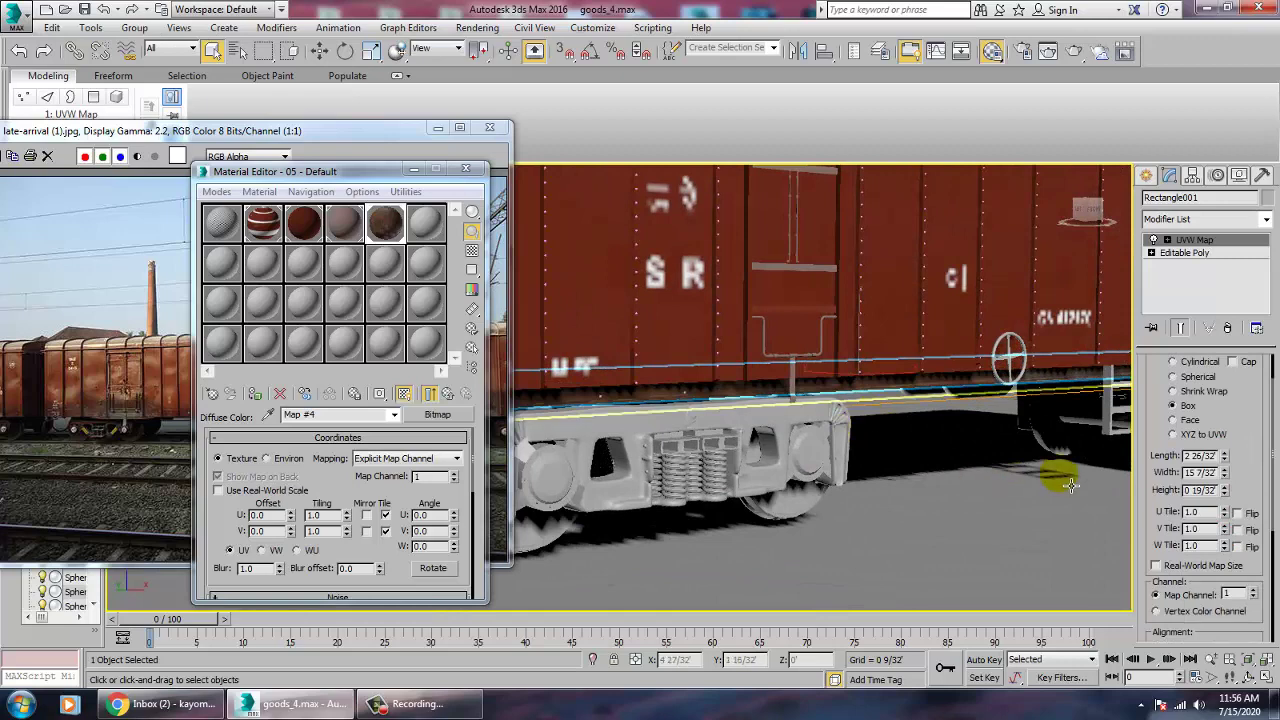
- Assign a Noise map to the bump channel of the 05 - Default material
{"action": "scroll", "coordinate": [879, 441], "scroll_direction": "up", "scroll_amount": 3}
{"action": "middle_click_drag", "start_coordinate": [1018, 416], "coordinate": [832, 390], "text": "alt"}
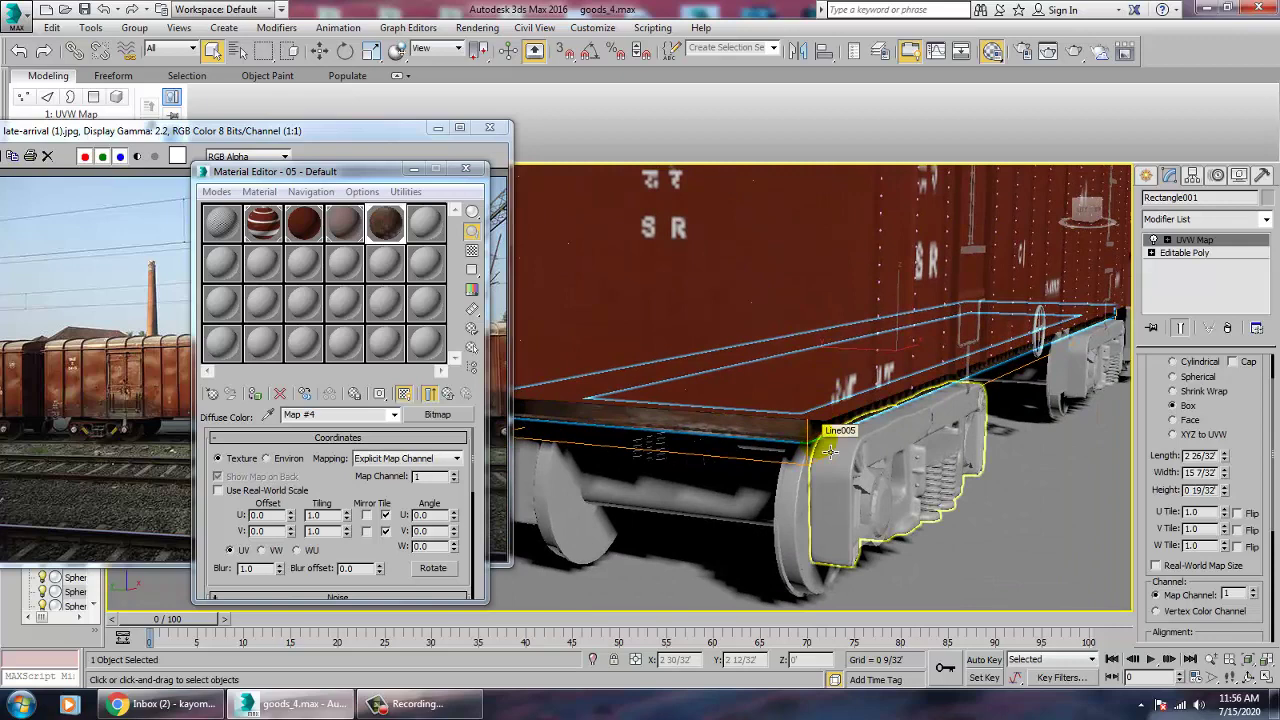
{"action": "left_click", "coordinate": [448, 393]}
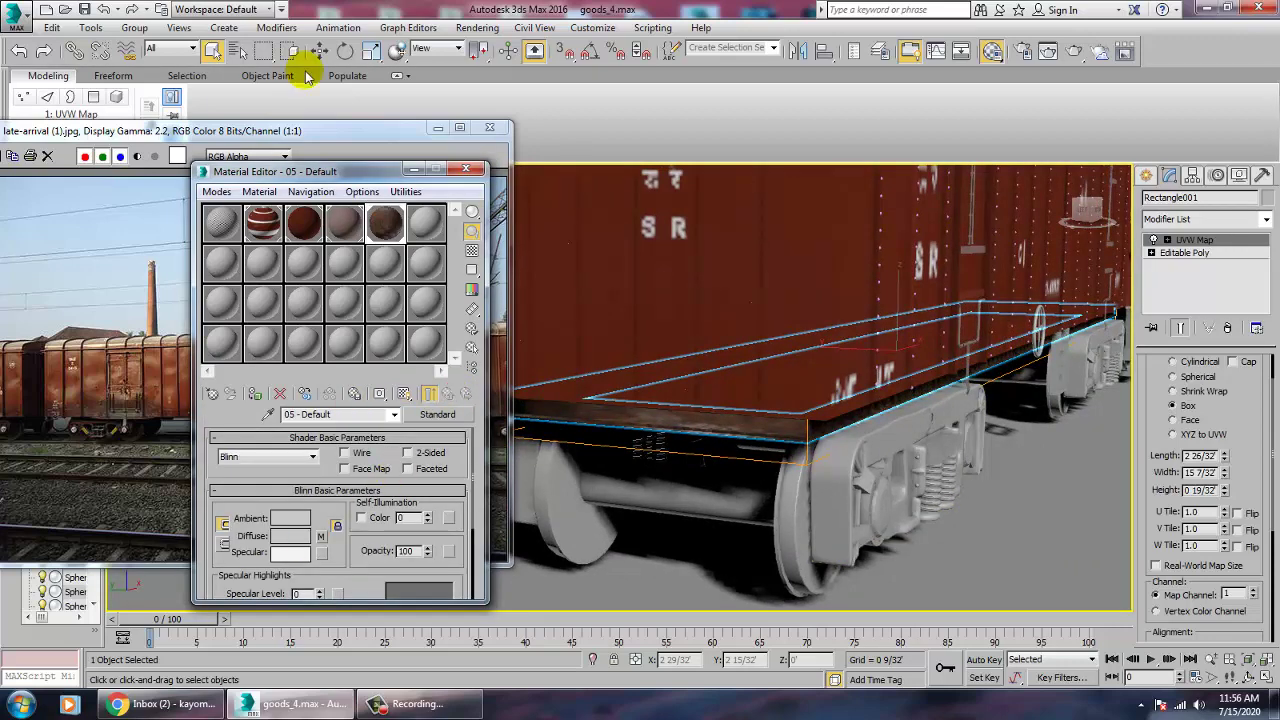
{"action": "left_click_drag", "start_coordinate": [369, 176], "coordinate": [870, 42]}
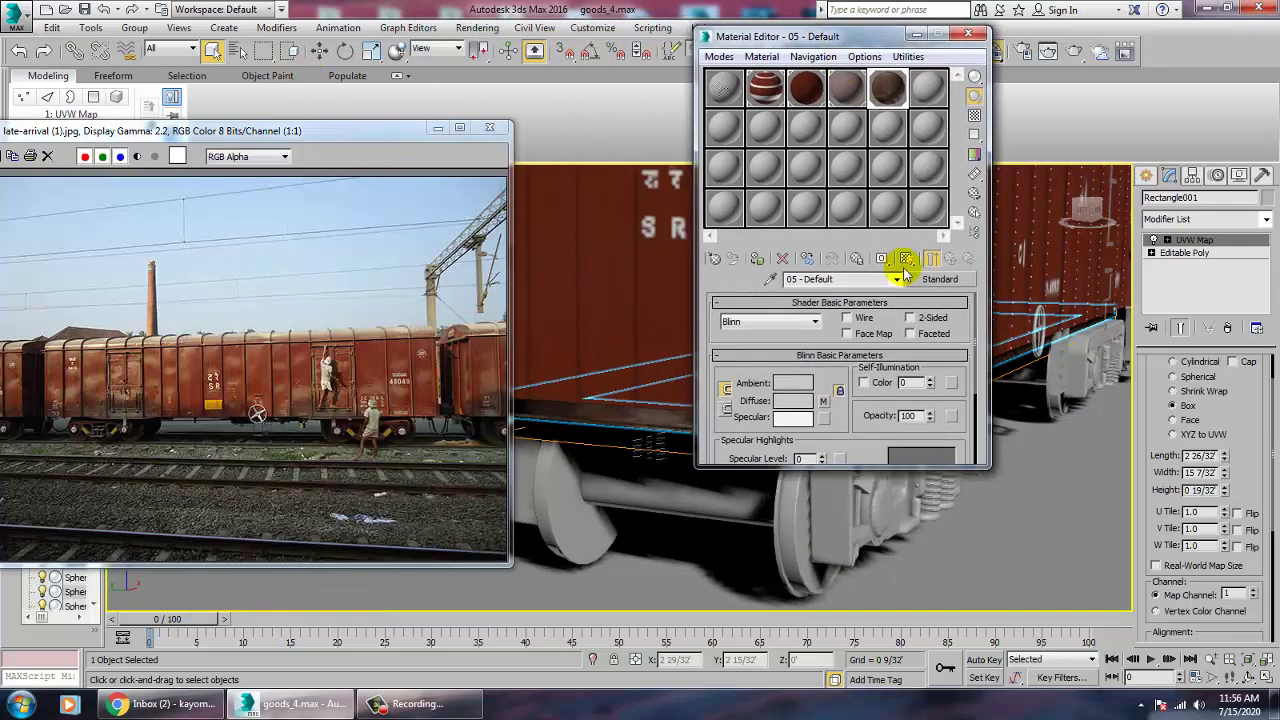
{"action": "scroll", "coordinate": [870, 400], "scroll_direction": "down", "scroll_amount": 3}
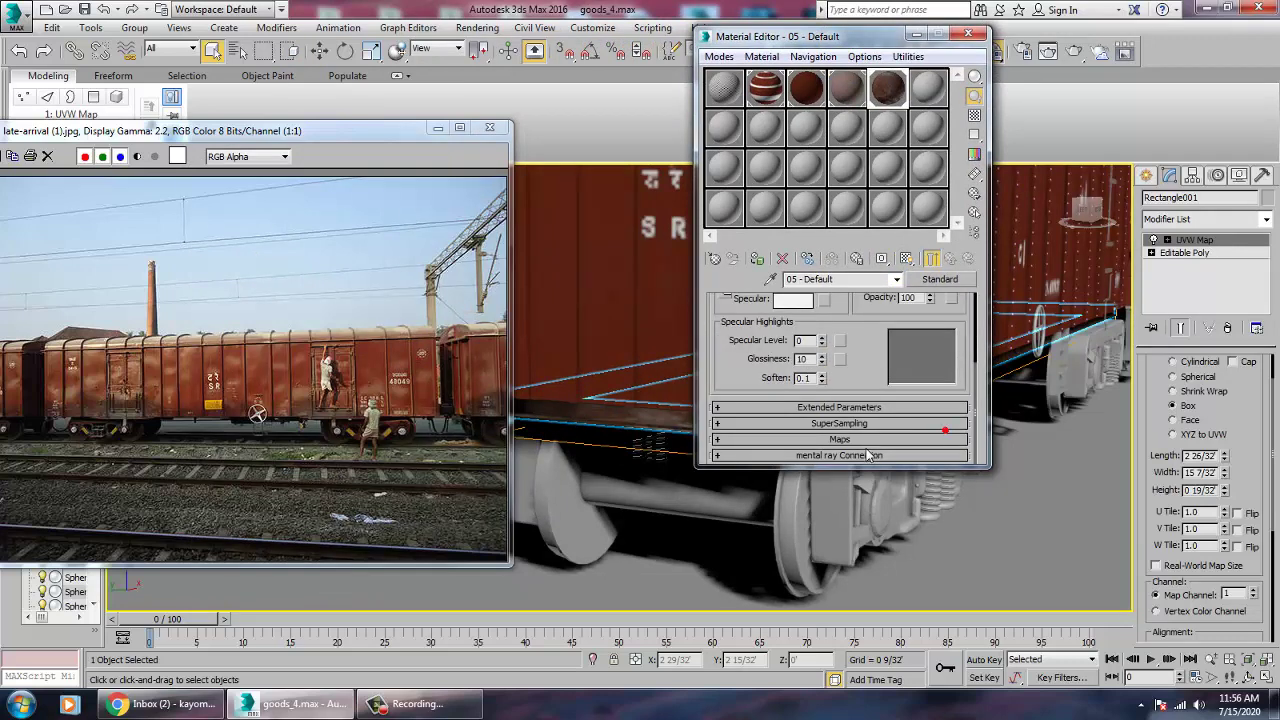
{"action": "left_click", "coordinate": [843, 440]}
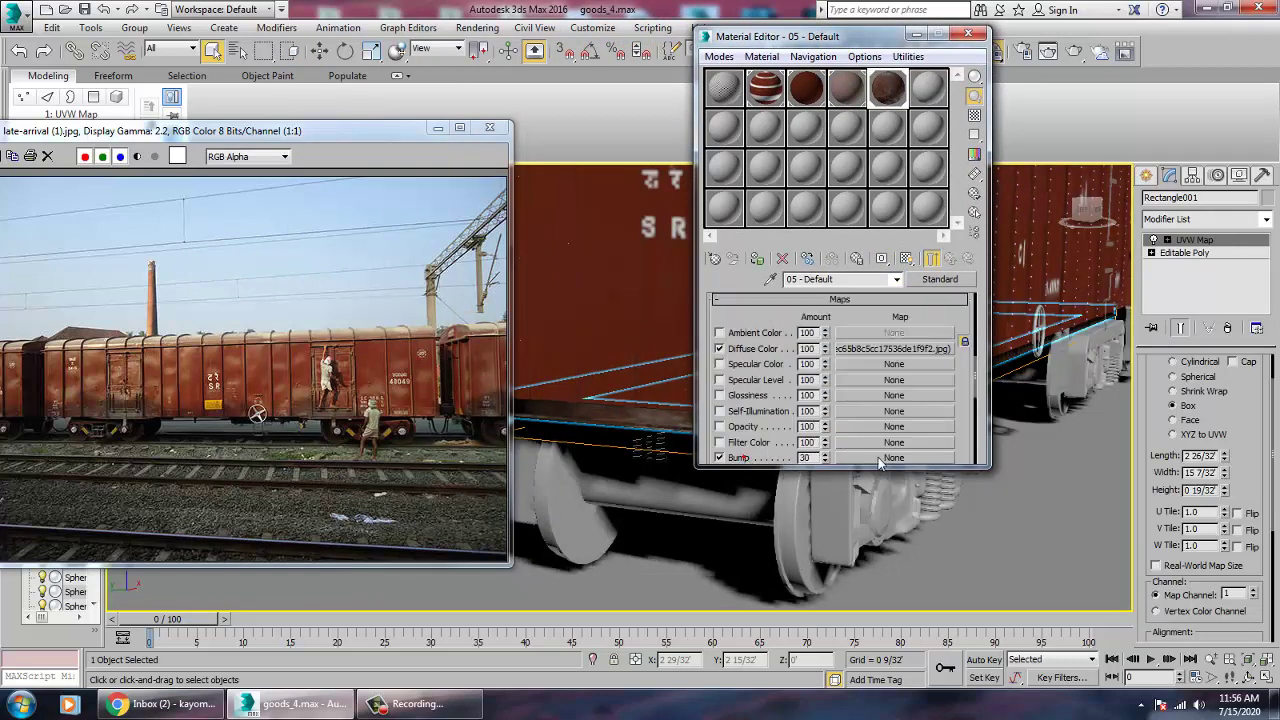
{"action": "left_click", "coordinate": [885, 458]}
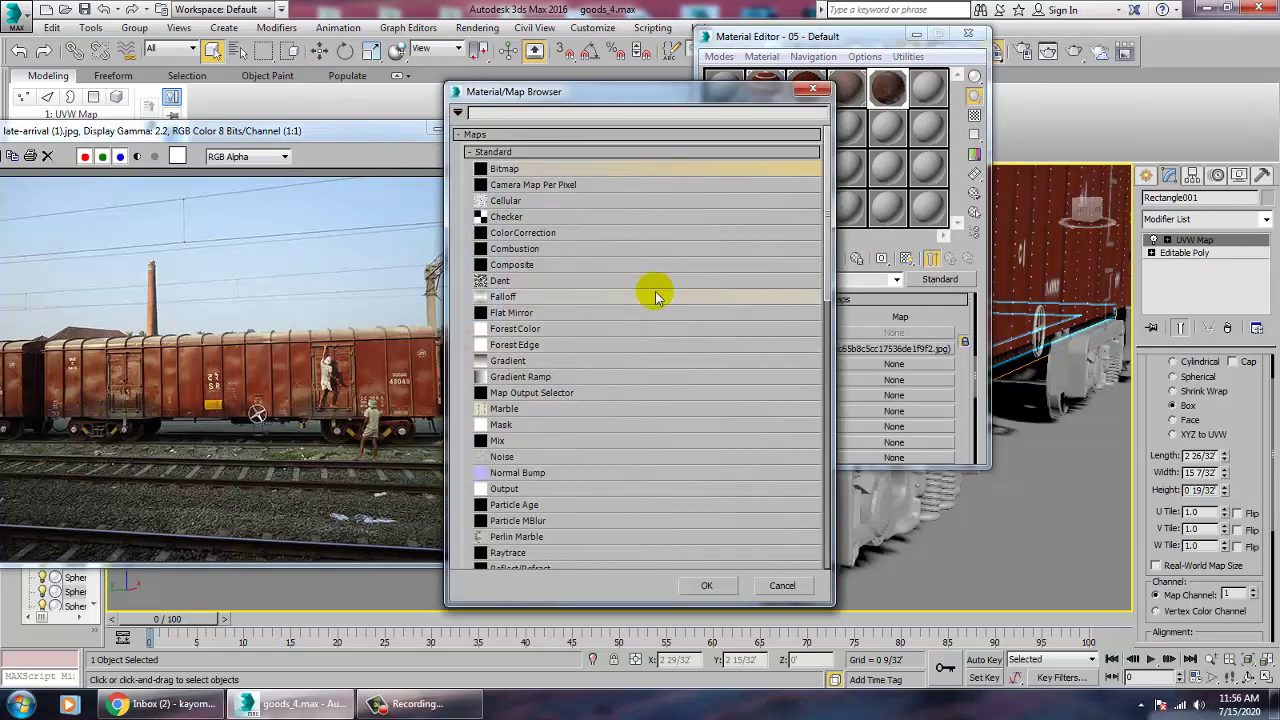
{"action": "double_click", "coordinate": [502, 456]}
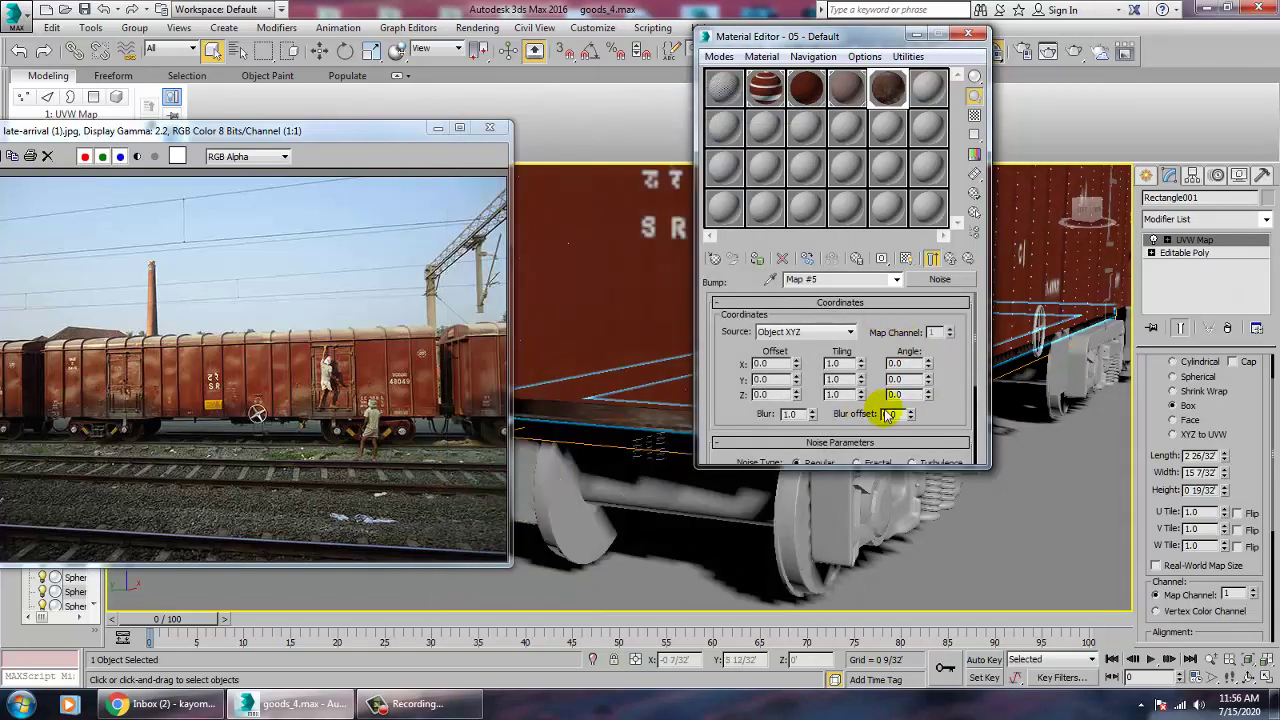
- Set the bump noise to Turbulence with a size of 0.6 and check the material on an enlarged sample sphere and the base frame
{"action": "left_click_drag", "start_coordinate": [932, 402], "coordinate": [959, 231]}
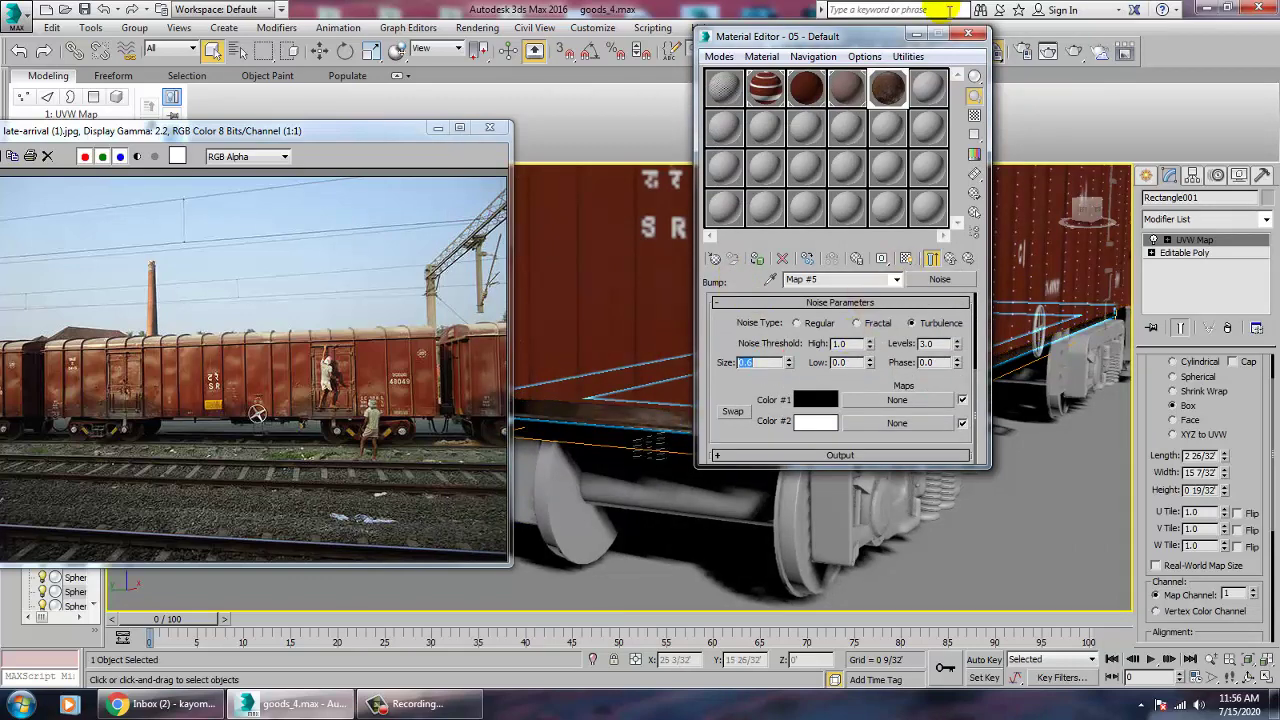
{"action": "double_click", "coordinate": [888, 94]}
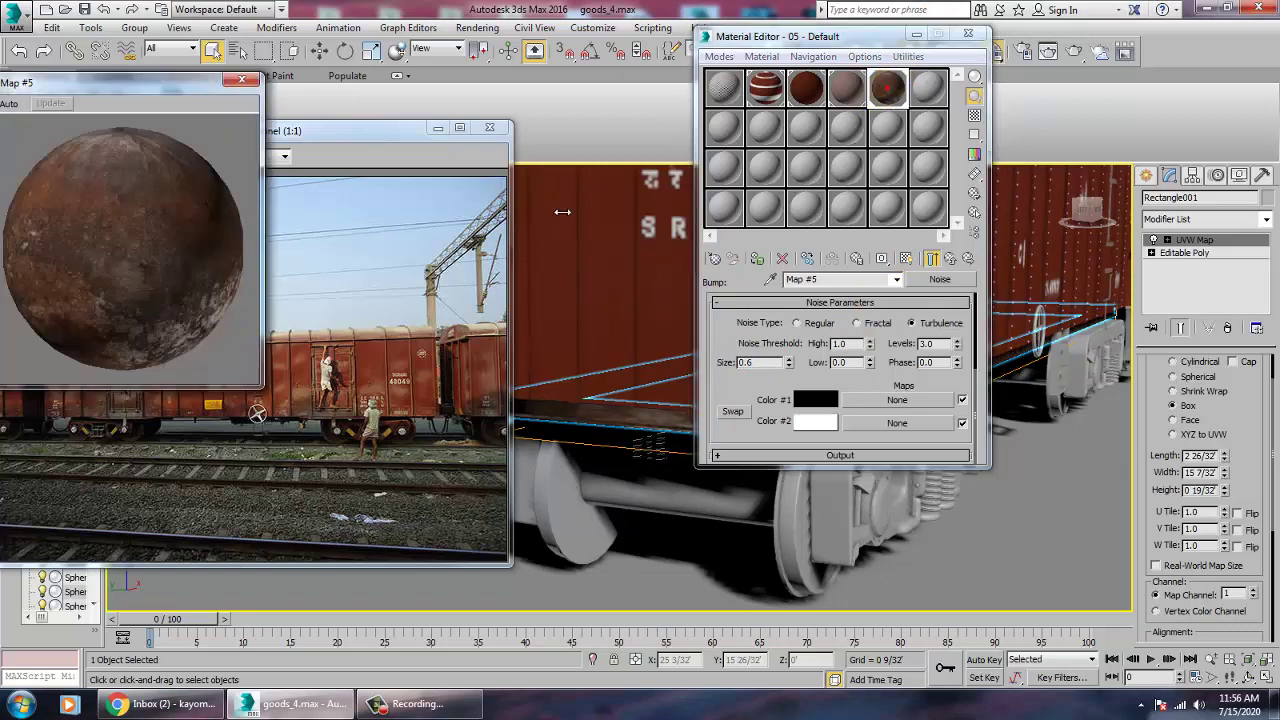
{"action": "left_click", "coordinate": [241, 79]}
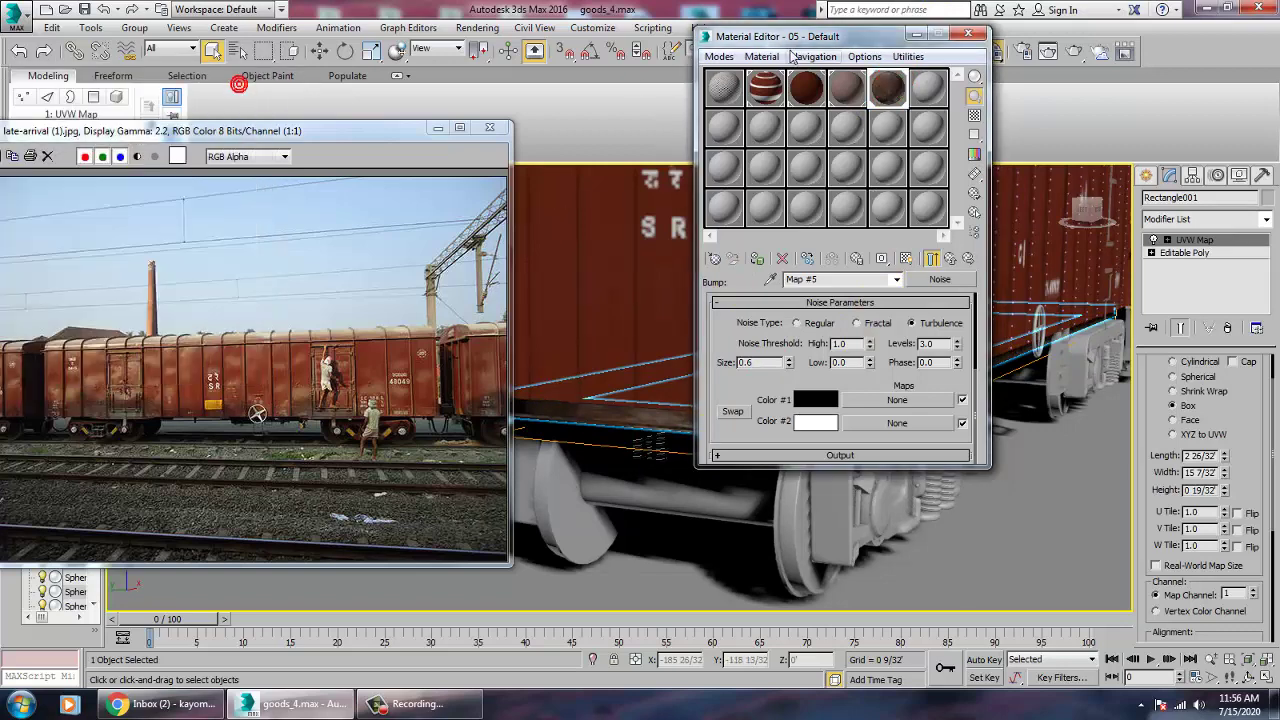
{"action": "left_click_drag", "start_coordinate": [775, 38], "coordinate": [173, 183]}
{"action": "middle_click_drag", "start_coordinate": [811, 386], "coordinate": [868, 401], "text": "alt"}
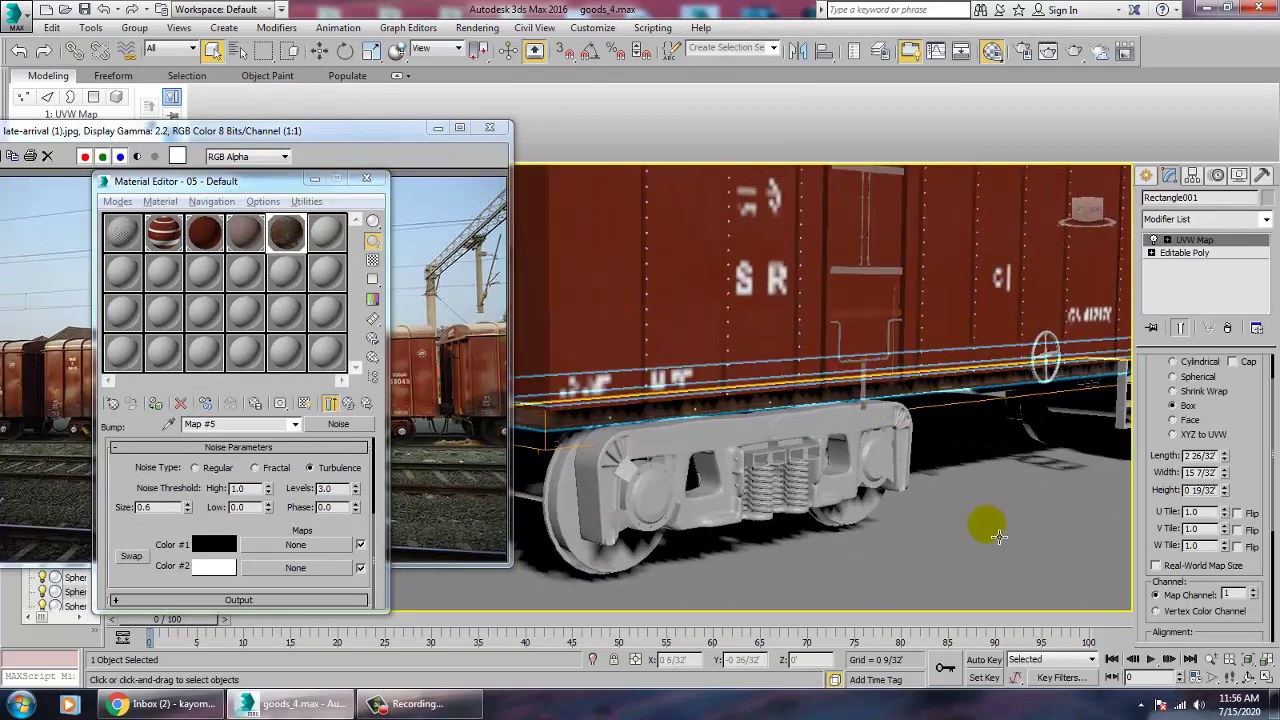
{"action": "middle_click_drag", "start_coordinate": [1011, 517], "coordinate": [952, 478], "text": "alt"}
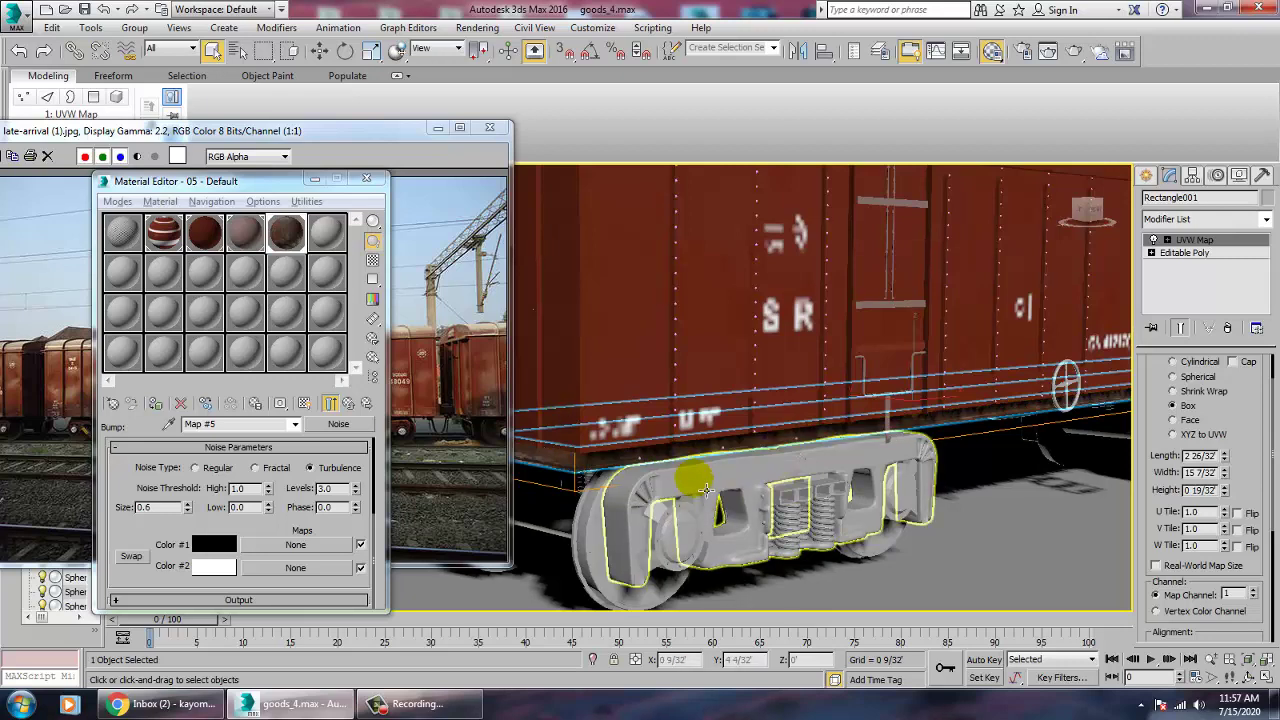
- Select the wheelset under the wagon's near end and compare its bogie area with the reference photo
{"action": "middle_click_drag", "start_coordinate": [700, 495], "coordinate": [834, 429], "text": "alt"}
{"action": "left_click", "coordinate": [983, 447]}
{"action": "scroll", "coordinate": [966, 421], "scroll_direction": "up", "scroll_amount": 5}
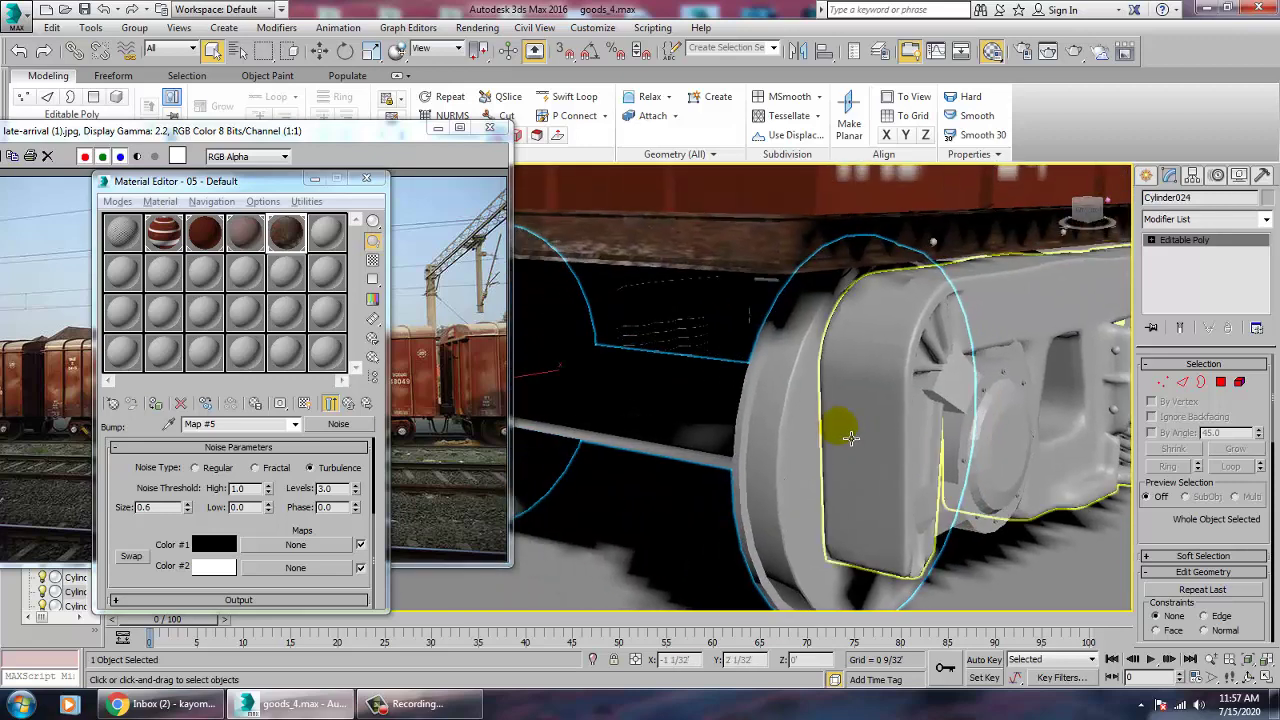
{"action": "scroll", "coordinate": [848, 437], "scroll_direction": "down", "scroll_amount": 6}
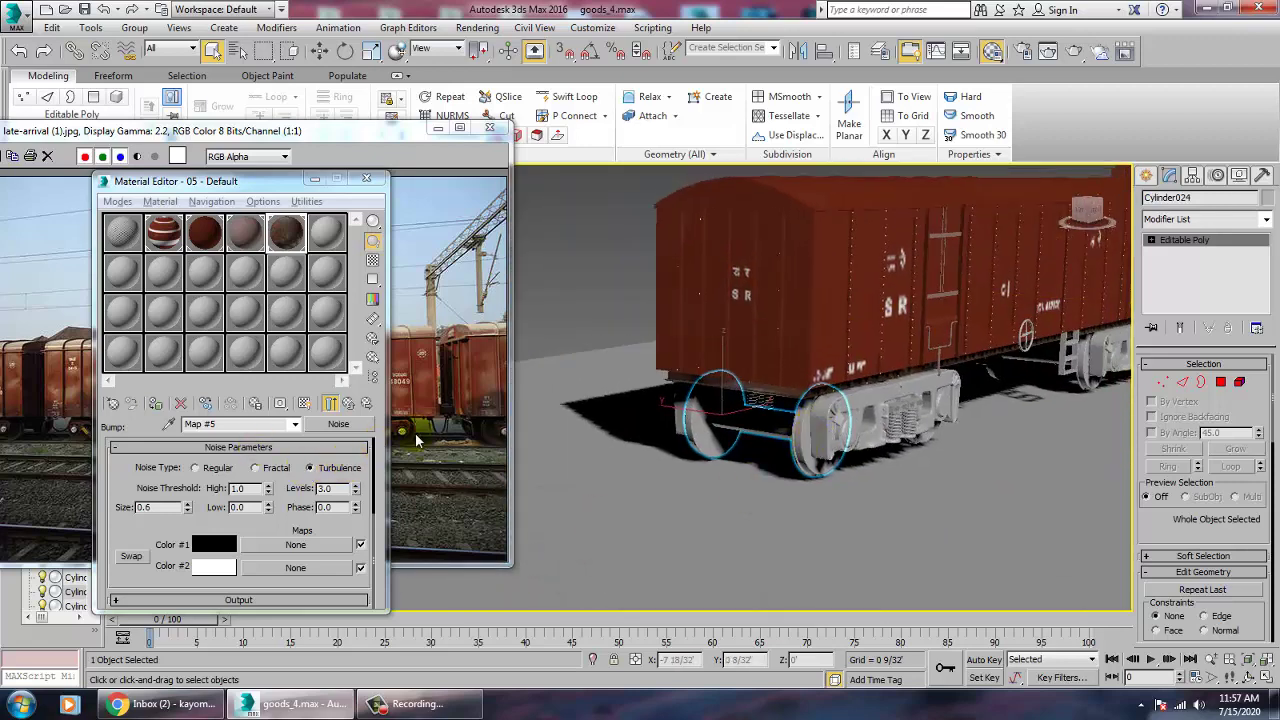
{"action": "left_click", "coordinate": [468, 428]}
- Open the download image from the goods bogie folder as a second reference and place it over the first photo
{"action": "left_click", "coordinate": [477, 27]}
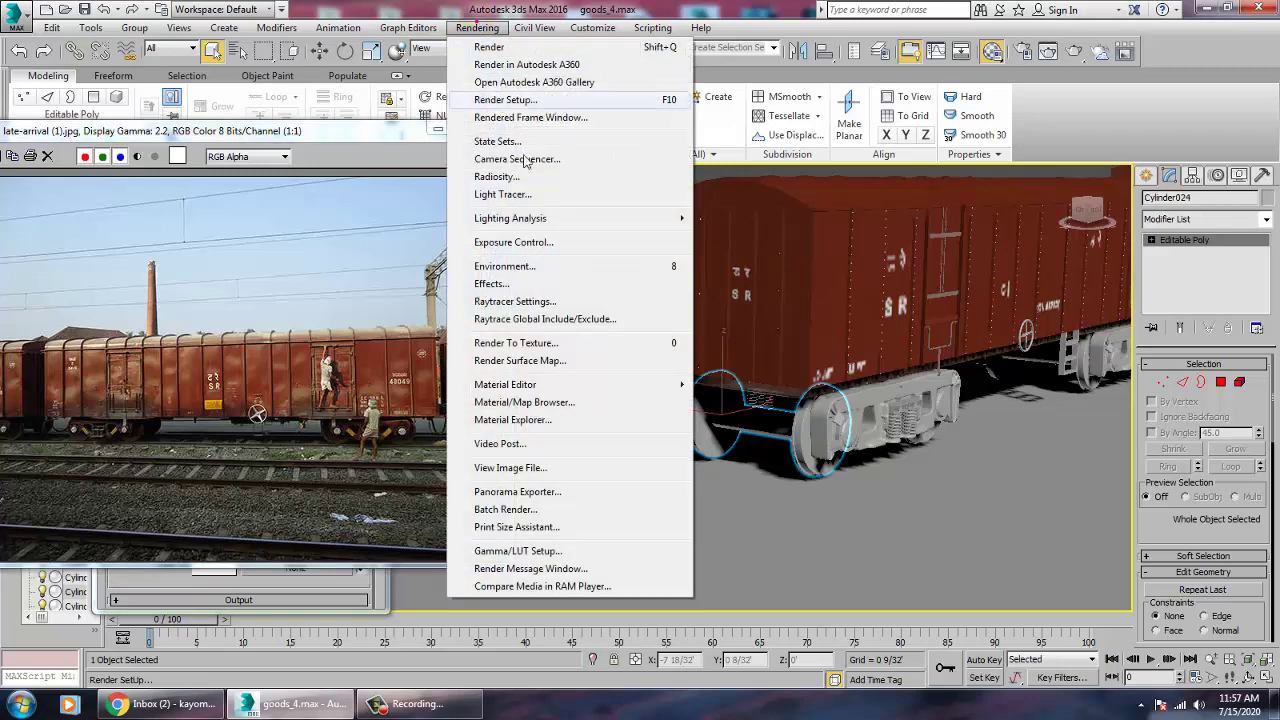
{"action": "left_click", "coordinate": [520, 468]}
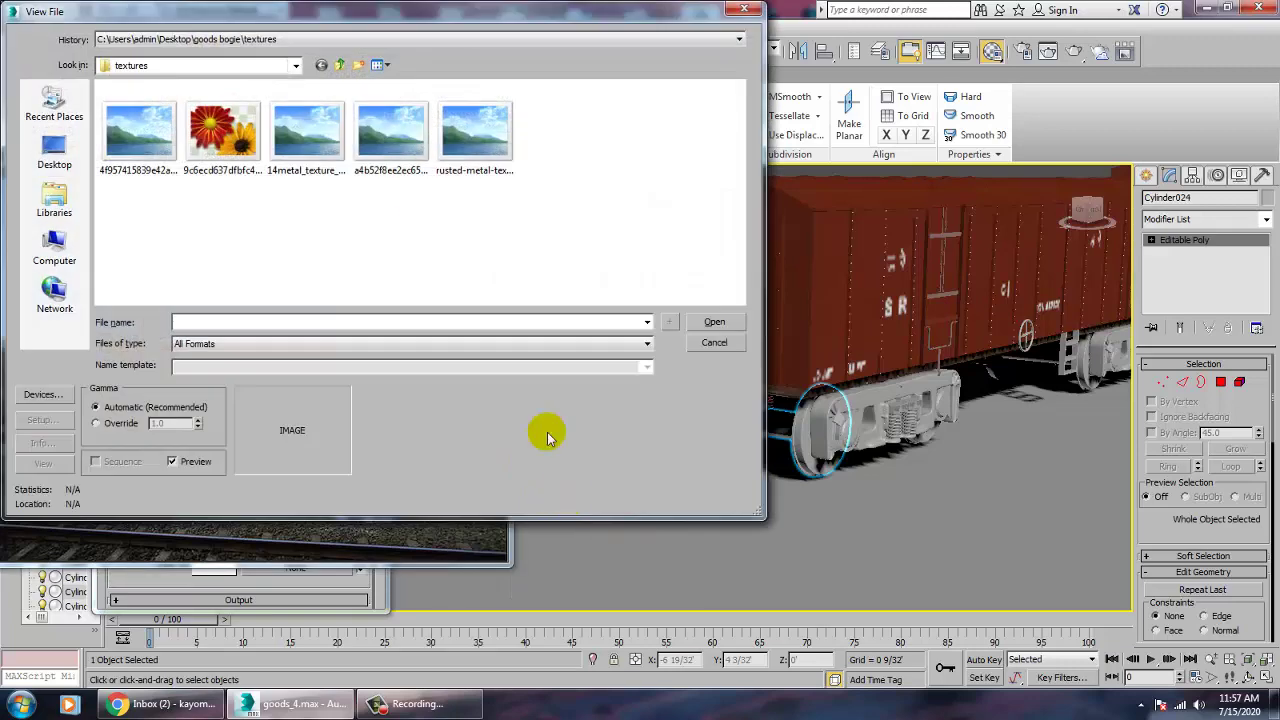
{"action": "left_click", "coordinate": [309, 140]}
{"action": "left_click", "coordinate": [393, 145]}
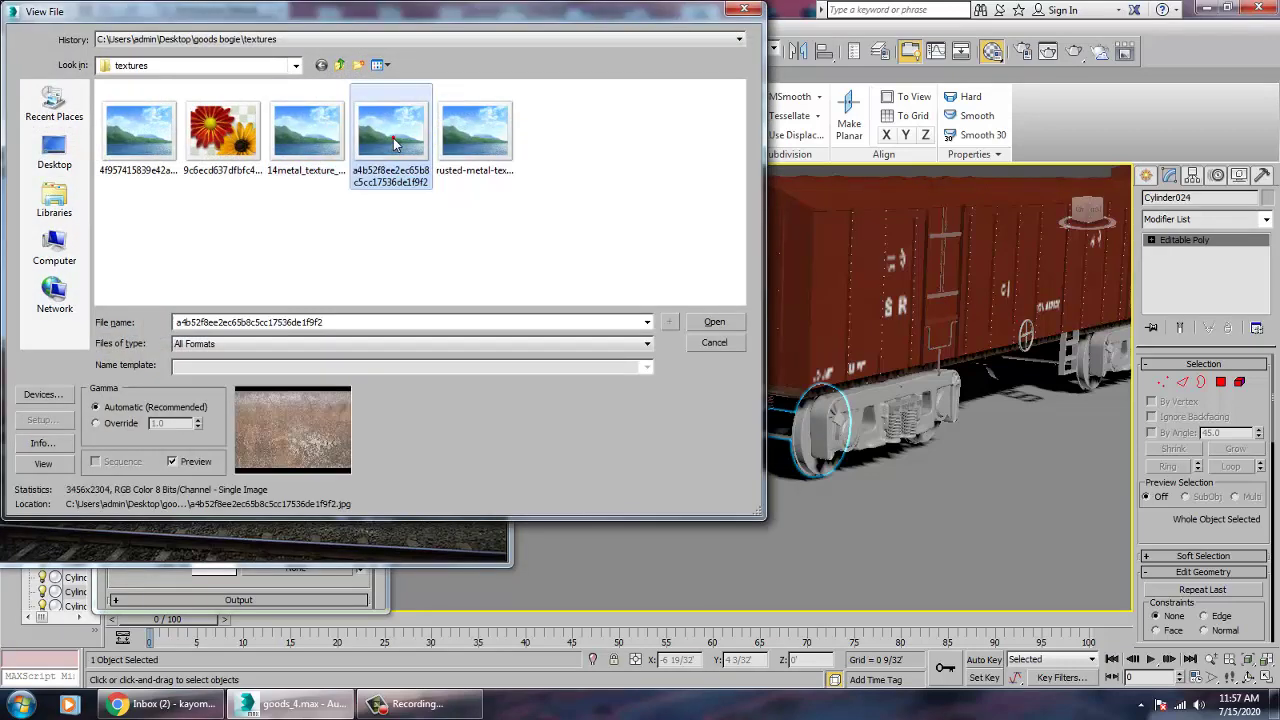
{"action": "left_click", "coordinate": [339, 65]}
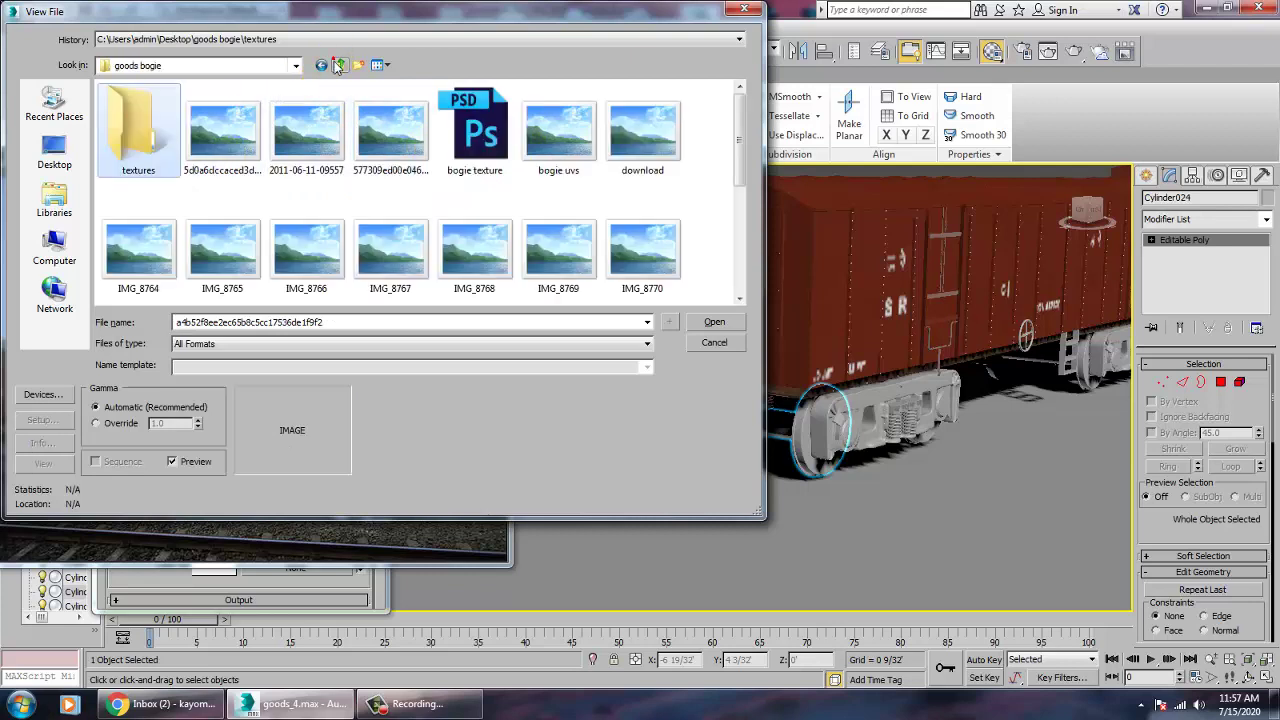
{"action": "left_click", "coordinate": [228, 140]}
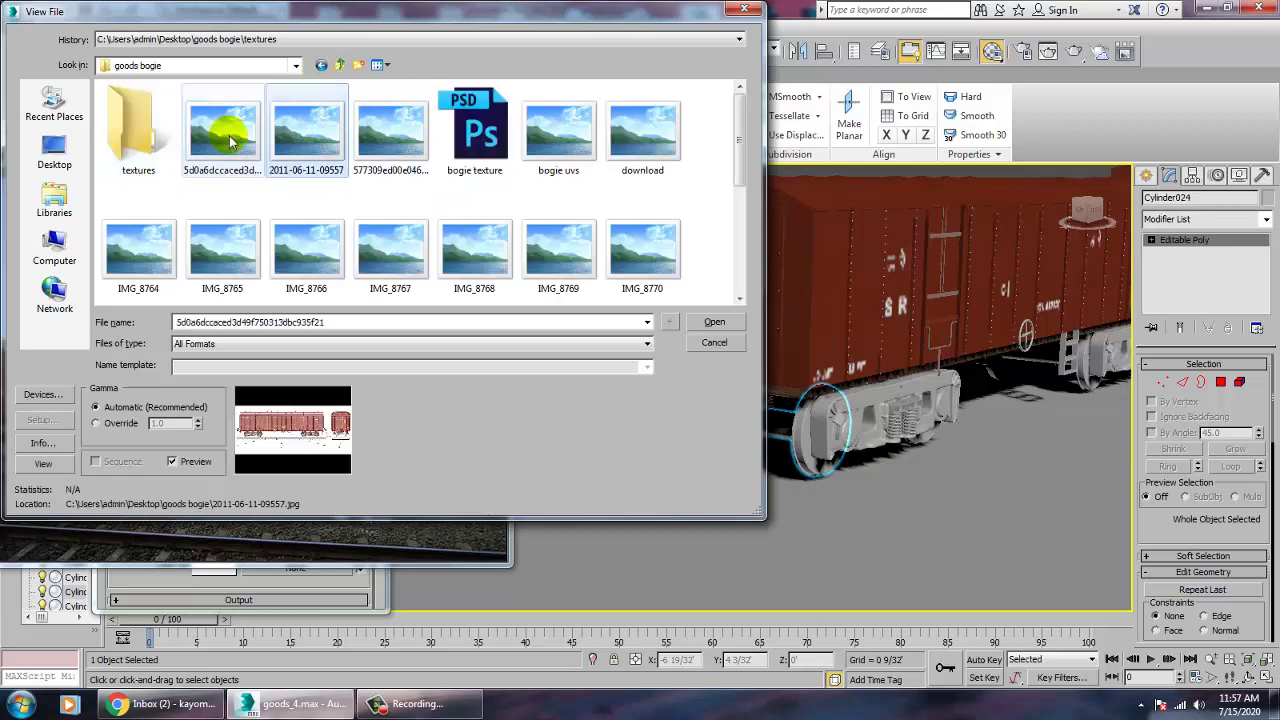
{"action": "key", "text": "Right"}
{"action": "key", "text": "Right"}
{"action": "key", "text": "Right"}
{"action": "key", "text": "Right"}
{"action": "key", "text": "Right"}
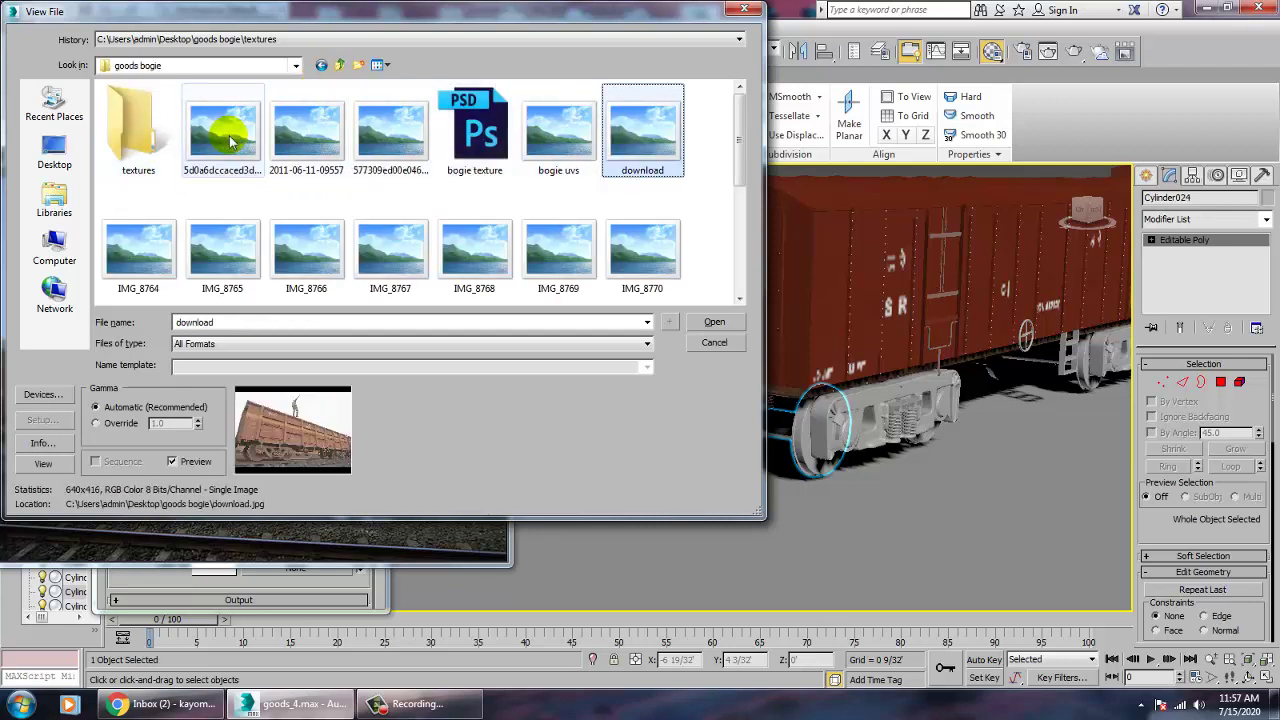
{"action": "key", "text": "Down"}
{"action": "key", "text": "Up"}
{"action": "key", "text": "Return"}
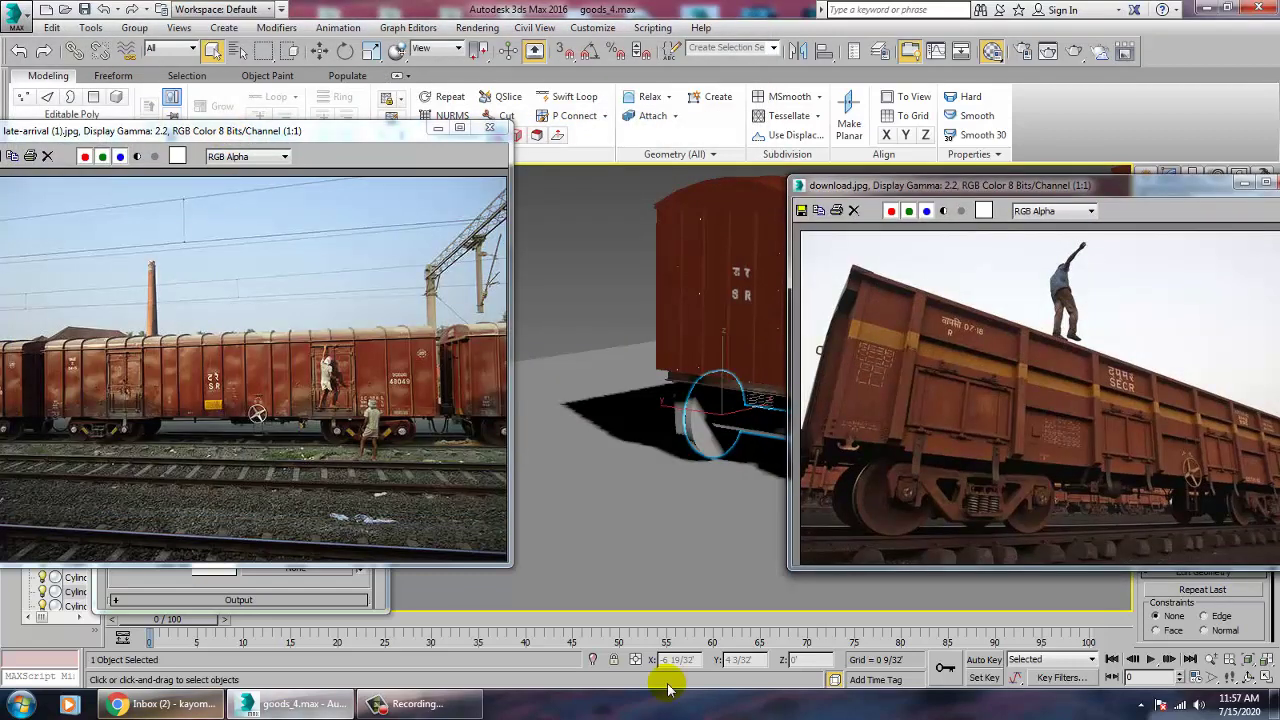
{"action": "left_click_drag", "start_coordinate": [916, 192], "coordinate": [188, 165]}
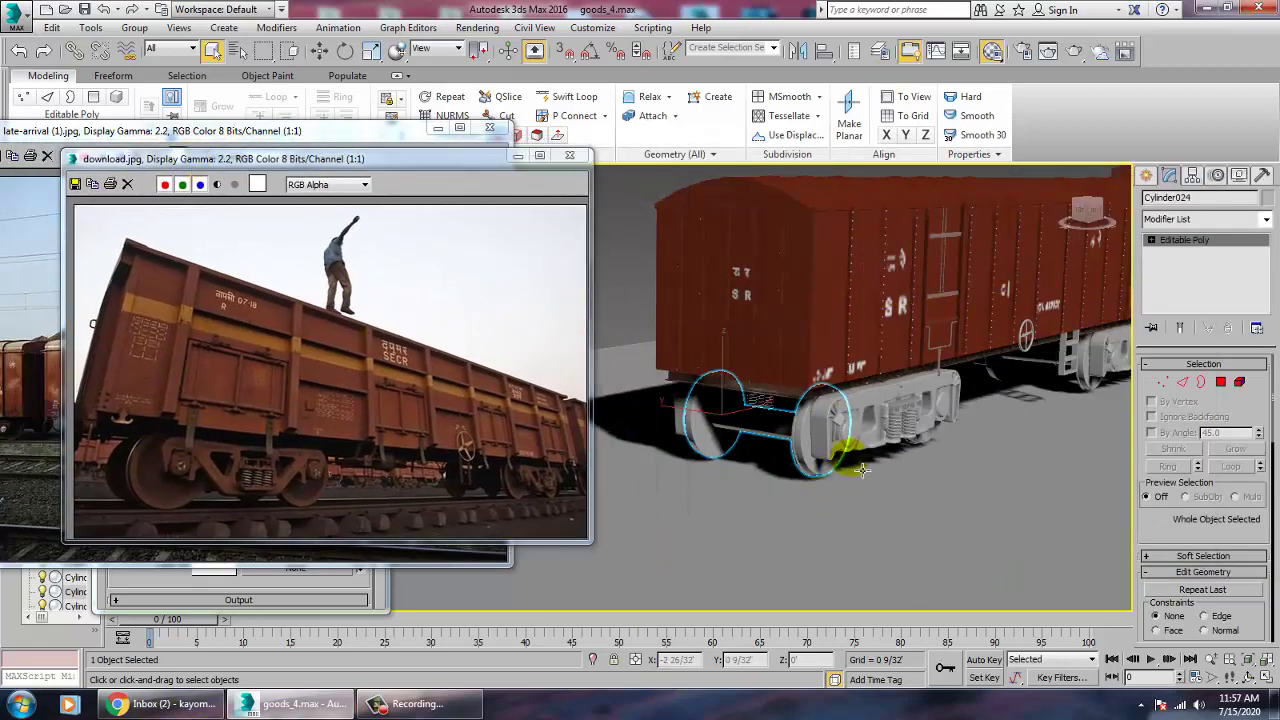
{"action": "scroll", "coordinate": [845, 484], "scroll_direction": "up", "scroll_amount": 5}
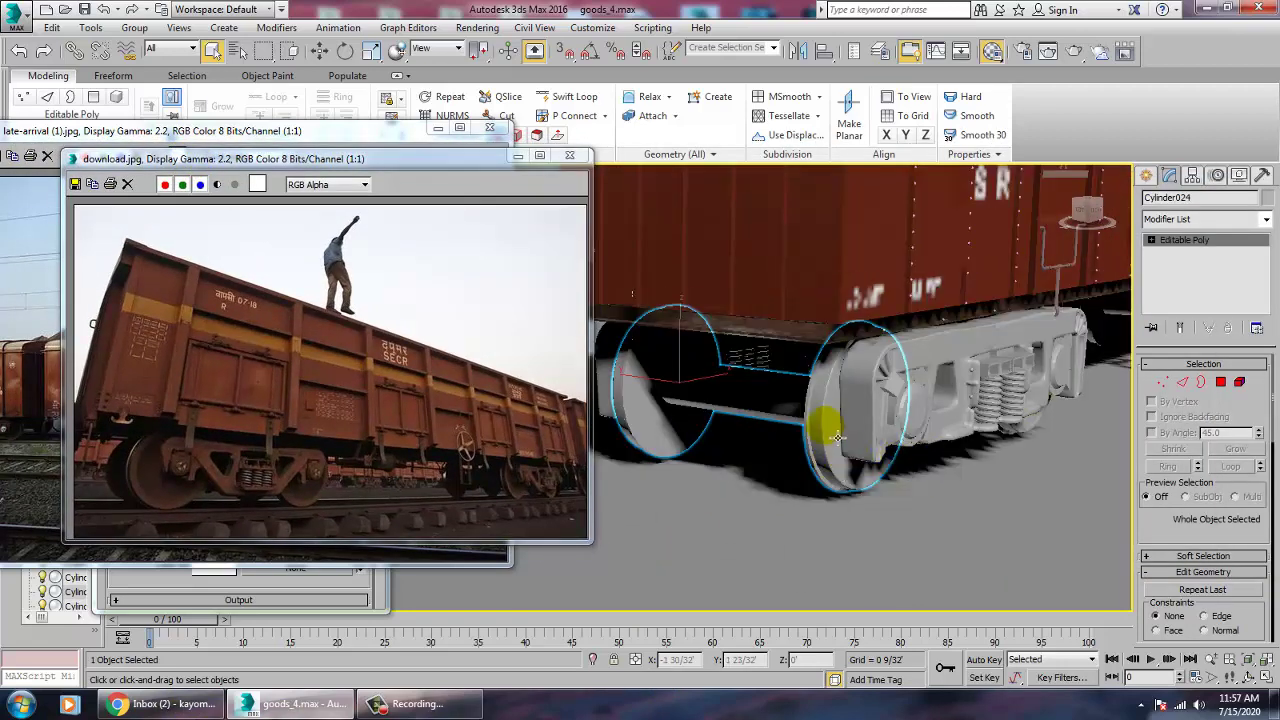
{"action": "scroll", "coordinate": [838, 439], "scroll_direction": "up", "scroll_amount": 5}
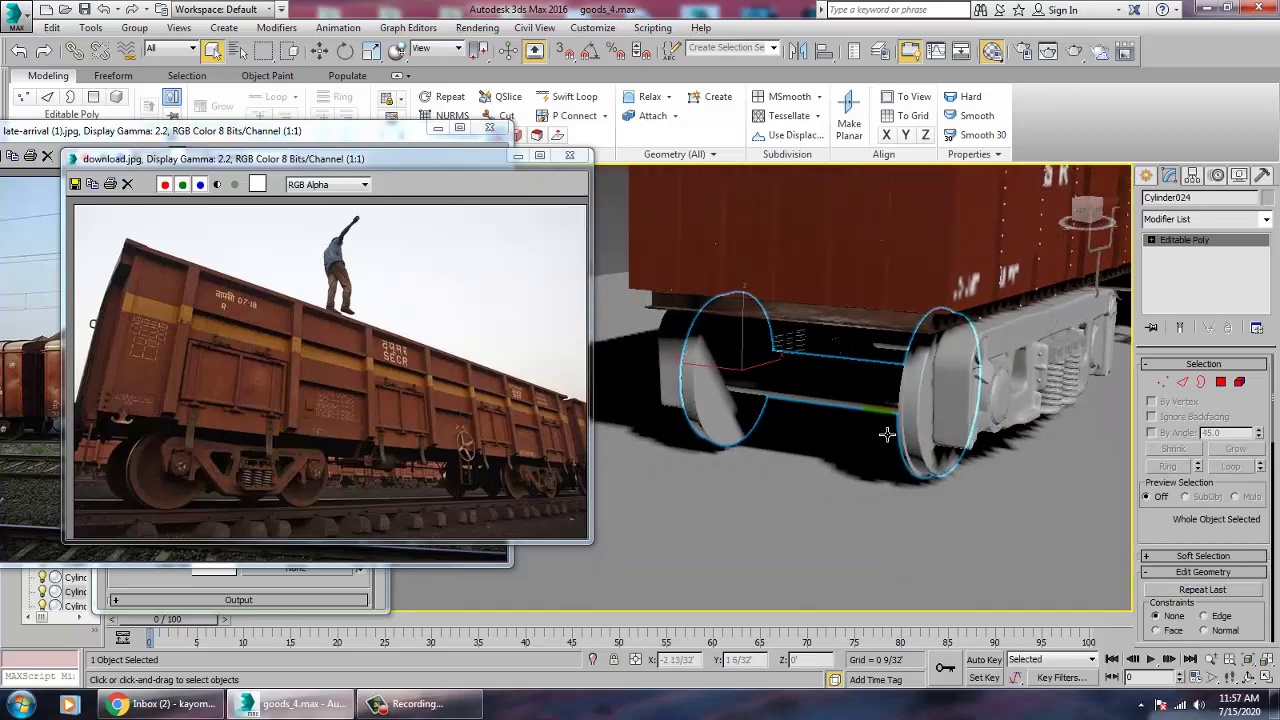
{"action": "middle_click_drag", "start_coordinate": [900, 375], "coordinate": [888, 420], "text": "alt"}
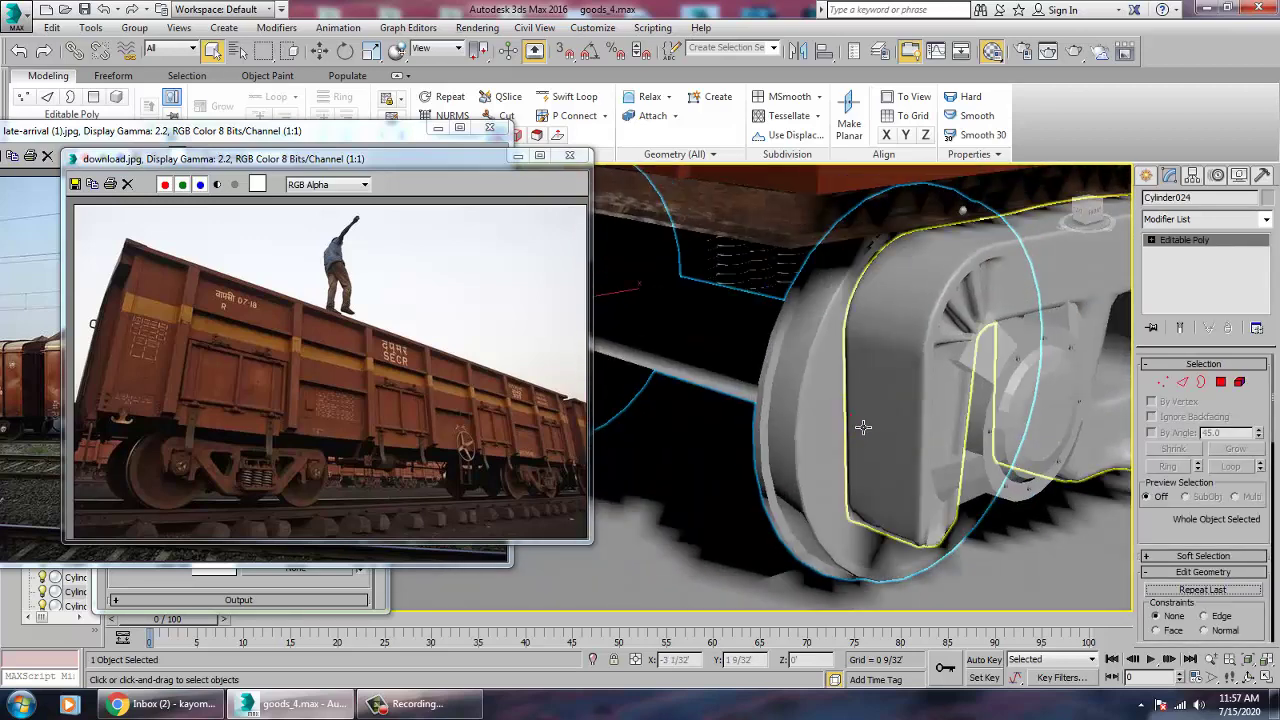
{"action": "left_click", "coordinate": [856, 420]}
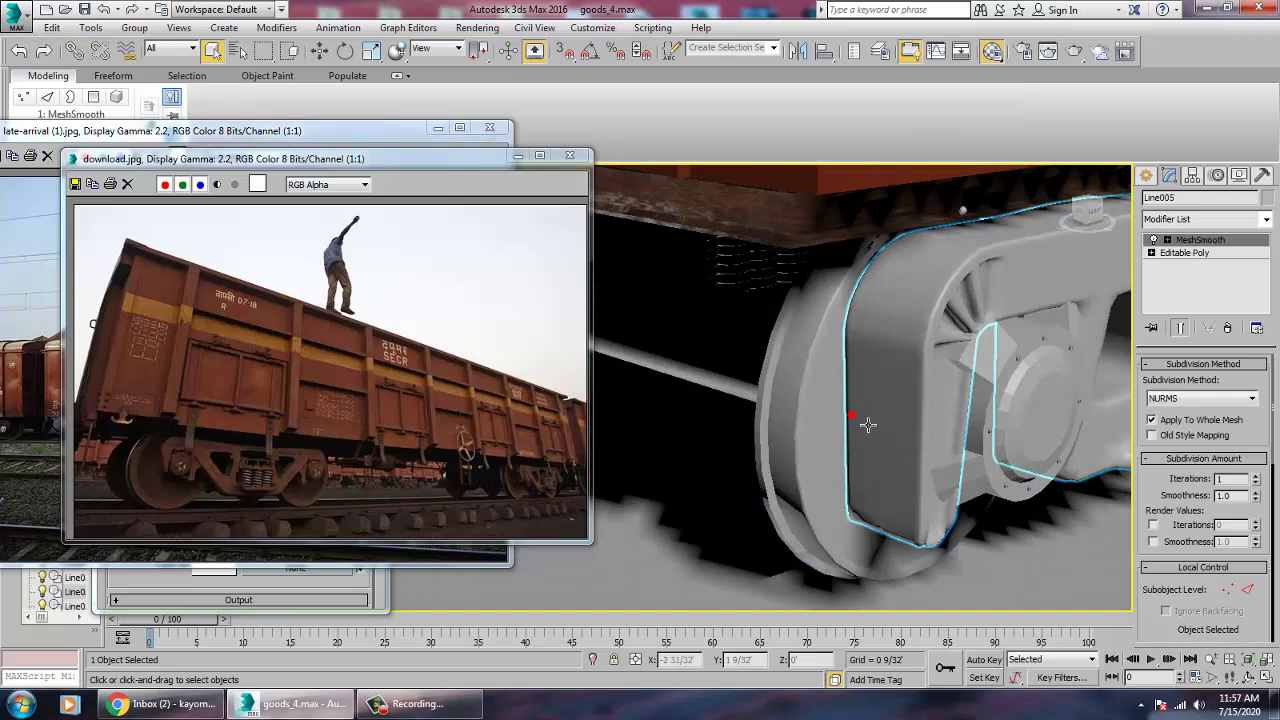
{"action": "left_click", "coordinate": [770, 455]}
{"action": "left_click", "coordinate": [814, 357]}
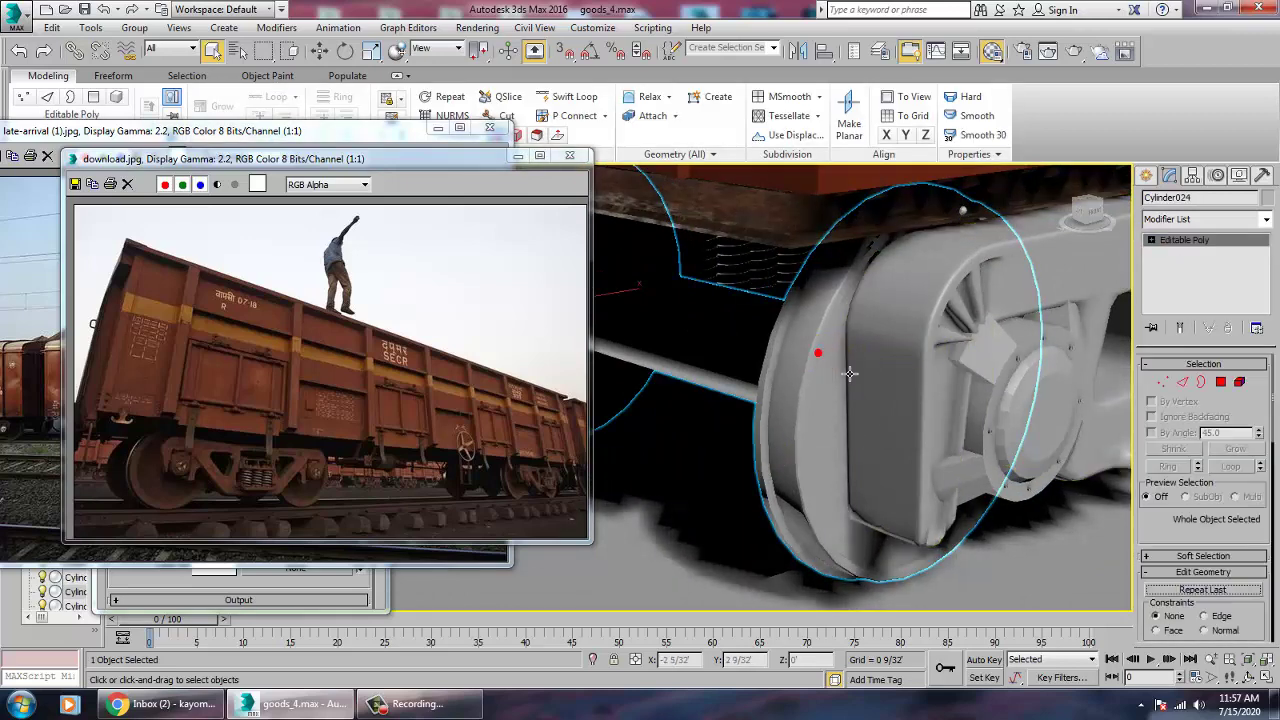
{"action": "left_click", "coordinate": [808, 359]}
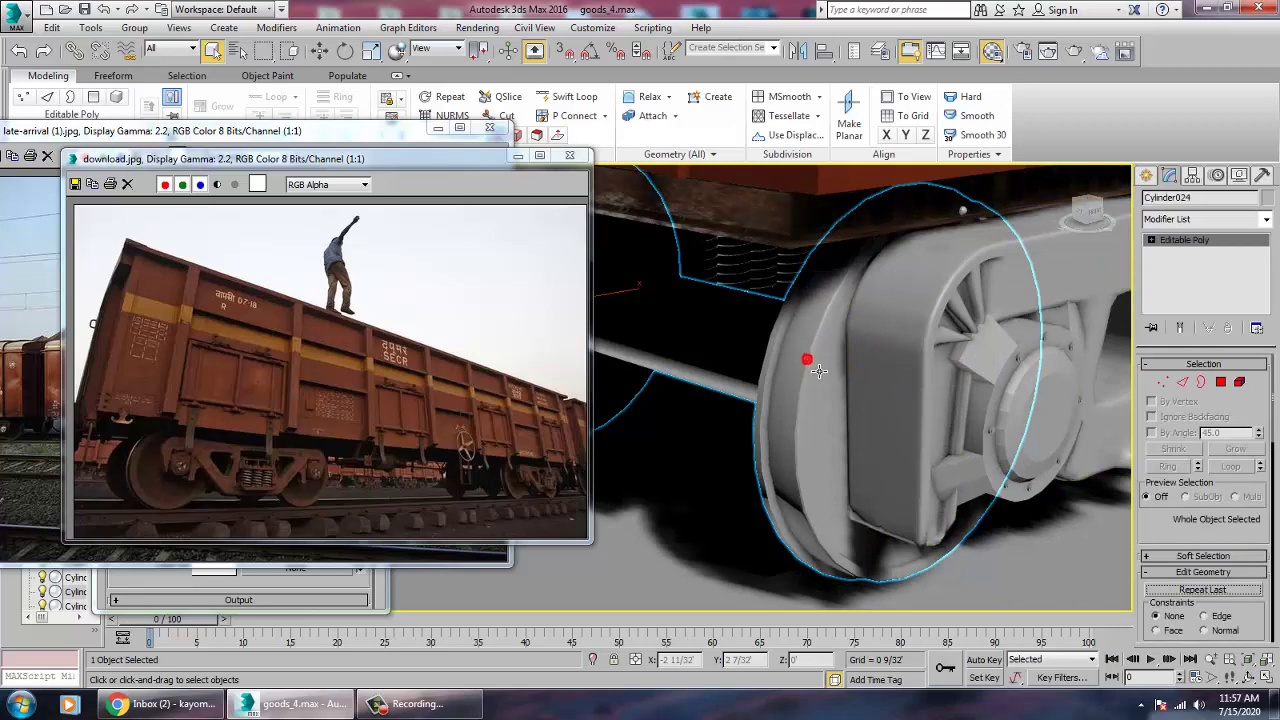
{"action": "left_click", "coordinate": [807, 360]}
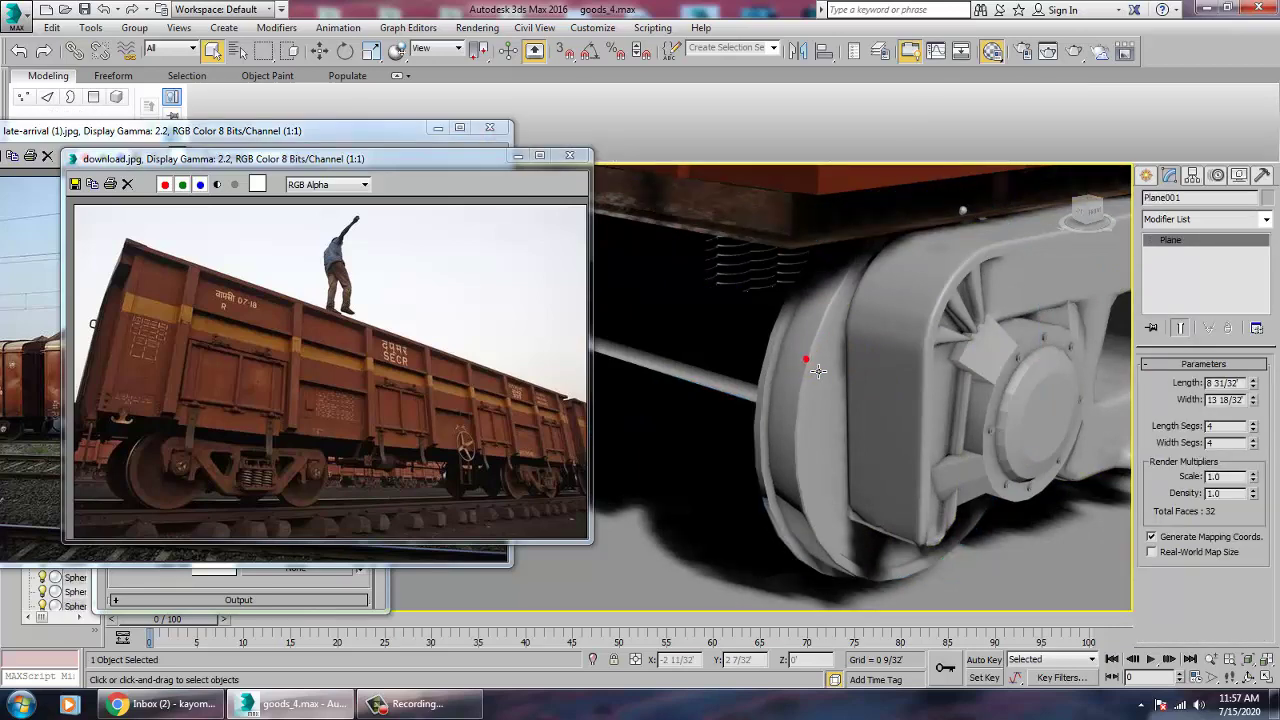
{"action": "key", "text": "alt+q"}
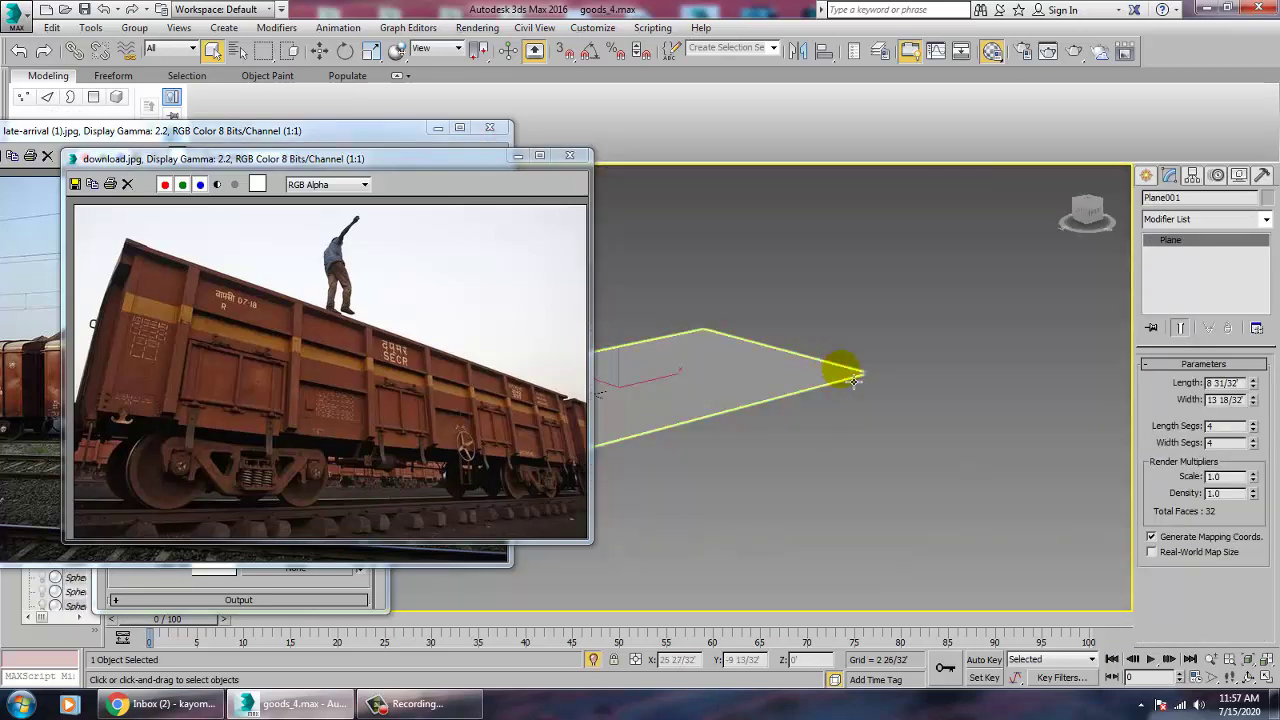
{"action": "right_click", "coordinate": [879, 235]}
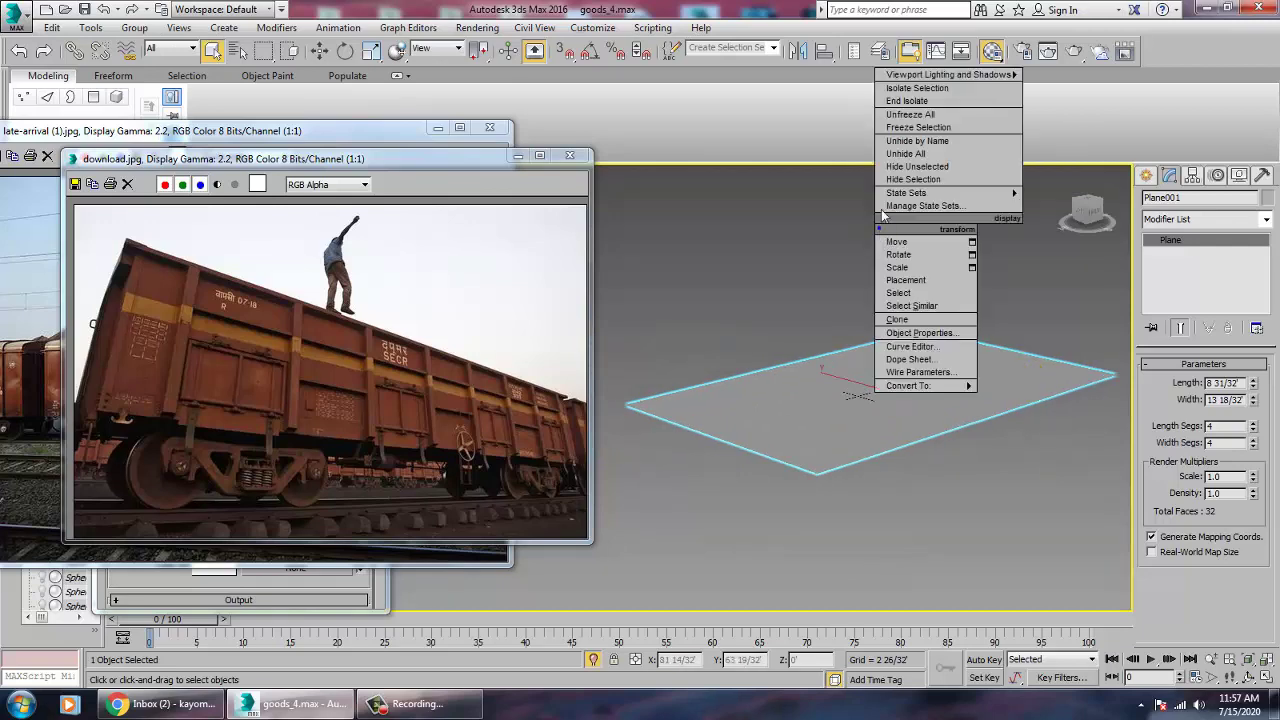
{"action": "left_click", "coordinate": [906, 101]}
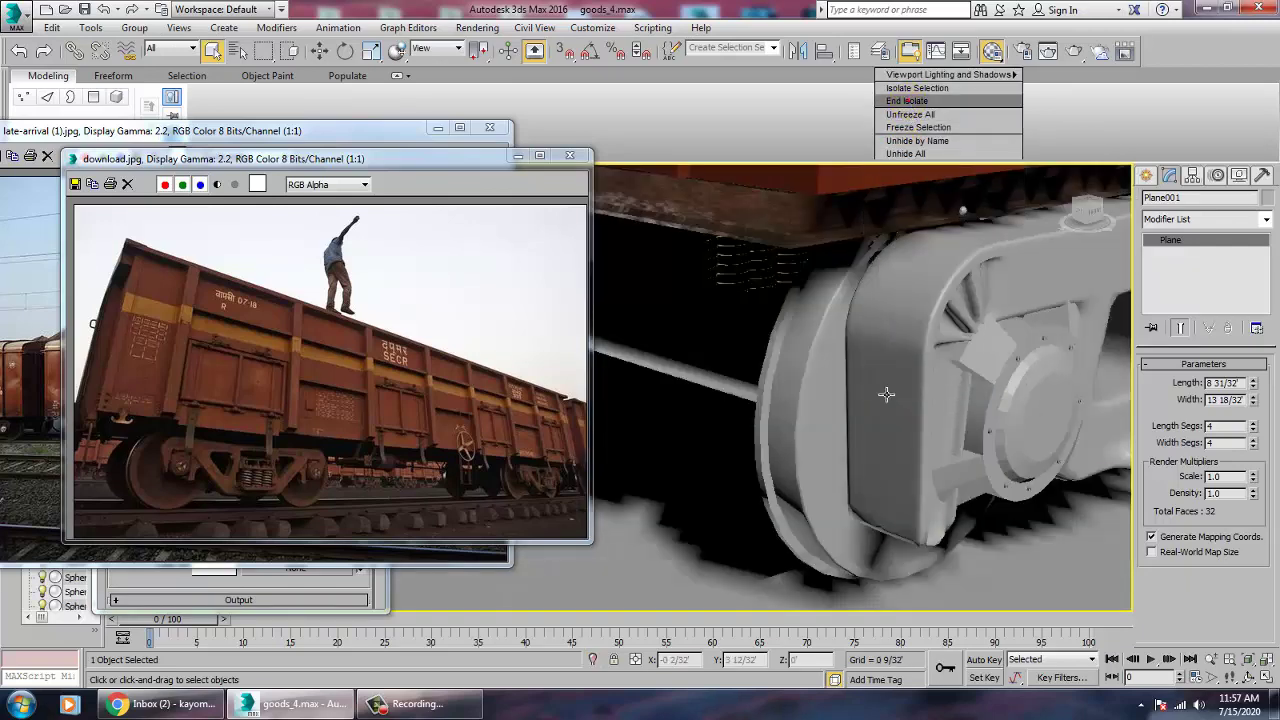
- Isolate the wheelset under the wagon's near end and inspect its wheel and axle
{"action": "left_click", "coordinate": [796, 409]}
{"action": "key", "text": "alt+q"}
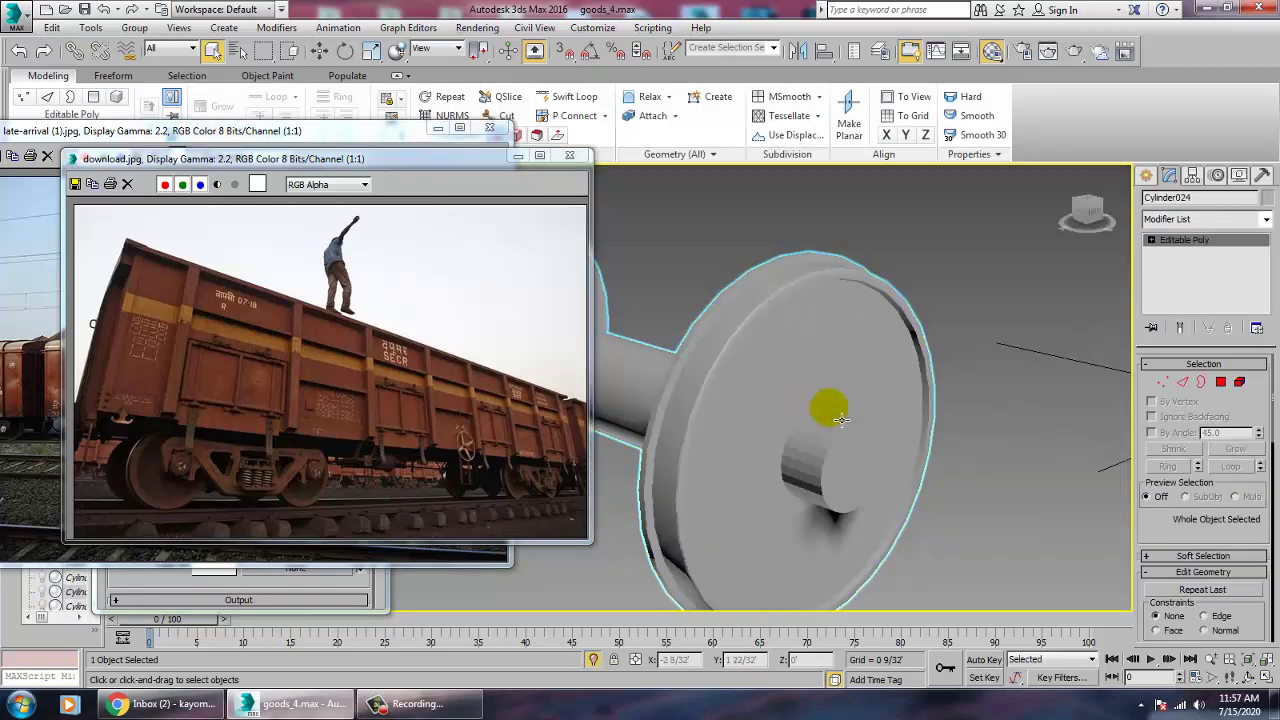
{"action": "mouse_move", "coordinate": [845, 409]}
{"action": "middle_mouse_down", "text": "alt"}
{"action": "mouse_move", "coordinate": [814, 386]}
{"action": "mouse_move", "coordinate": [909, 380]}
{"action": "mouse_move", "coordinate": [855, 397]}
{"action": "mouse_move", "coordinate": [871, 408]}
{"action": "mouse_move", "coordinate": [859, 402]}
{"action": "middle_mouse_up", "text": "alt"}
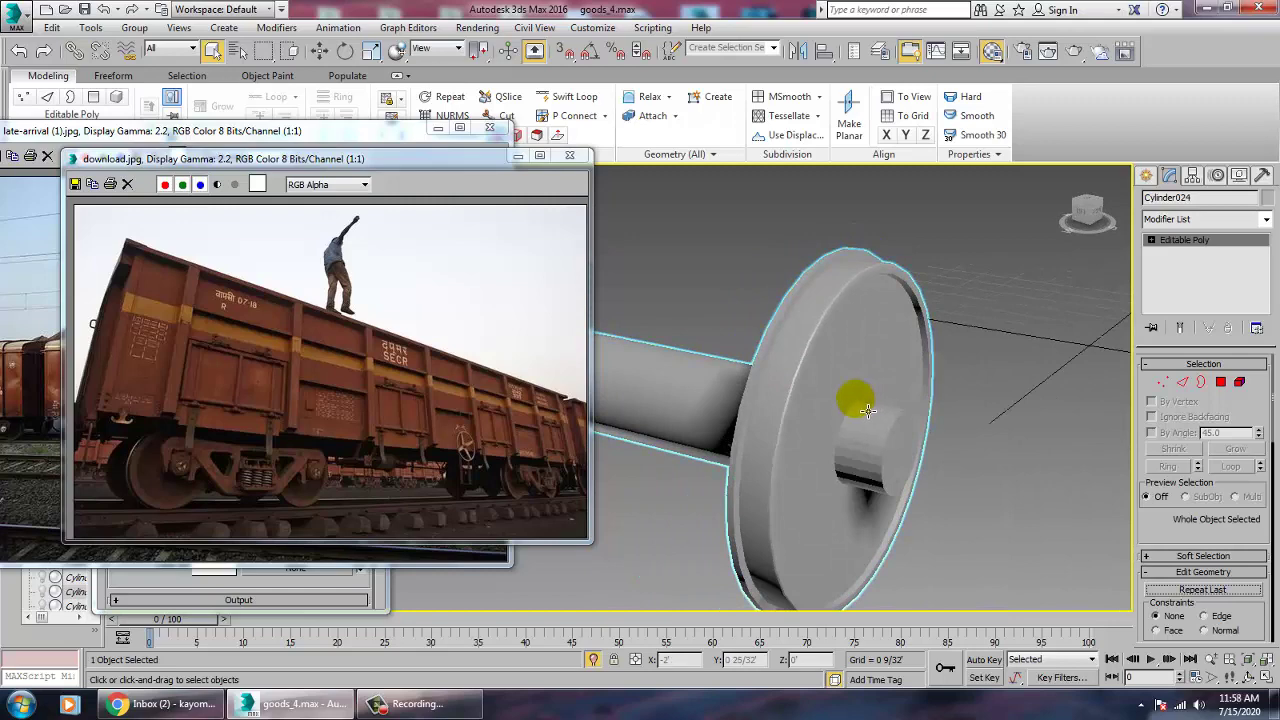
{"action": "middle_click_drag", "start_coordinate": [701, 441], "coordinate": [701, 441], "text": "alt"}
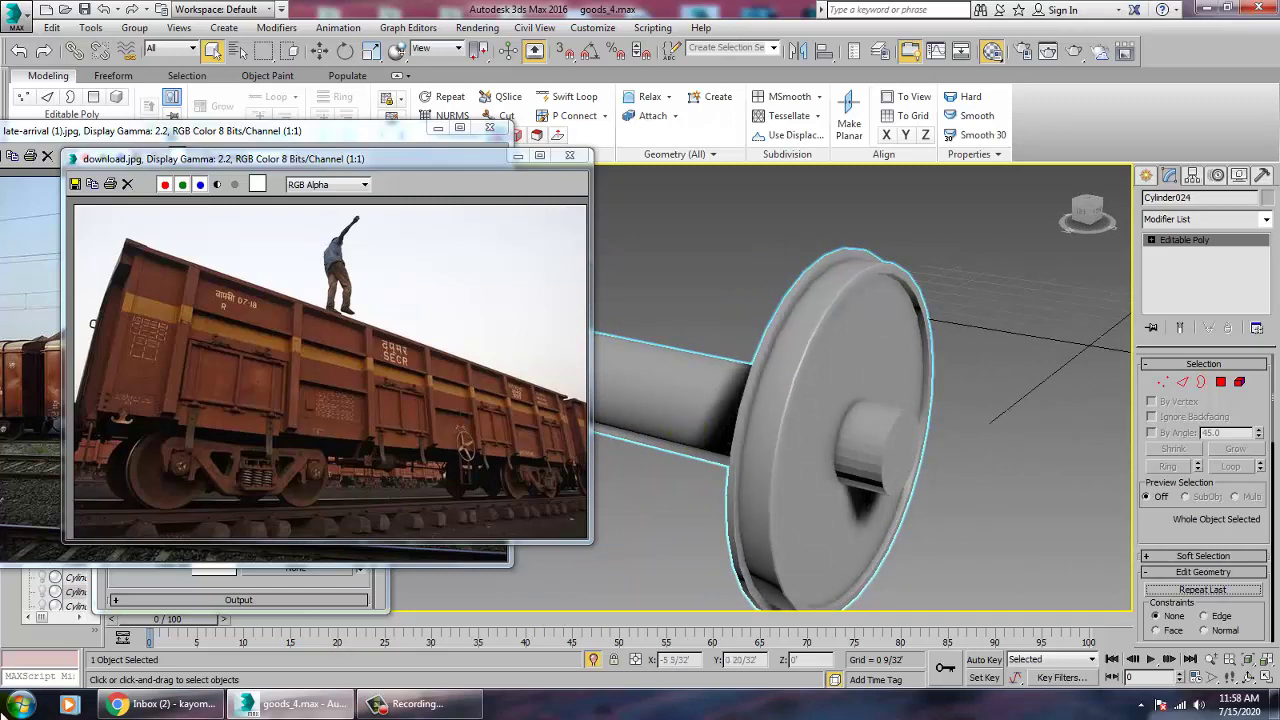
- Start Adobe Photoshop CC 2015 and browse for an image to open in the textures folder inside goods bogie on the Desktop
{"action": "left_click", "coordinate": [33, 705]}
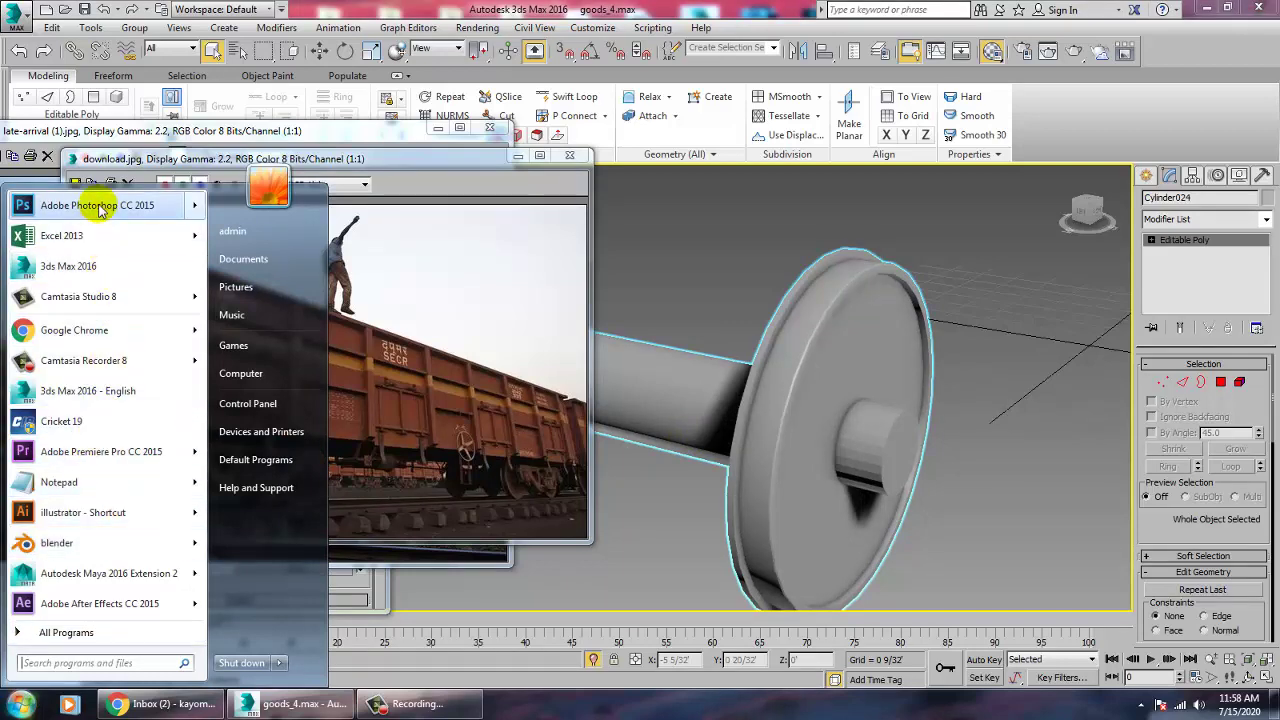
{"action": "left_click", "coordinate": [100, 210]}
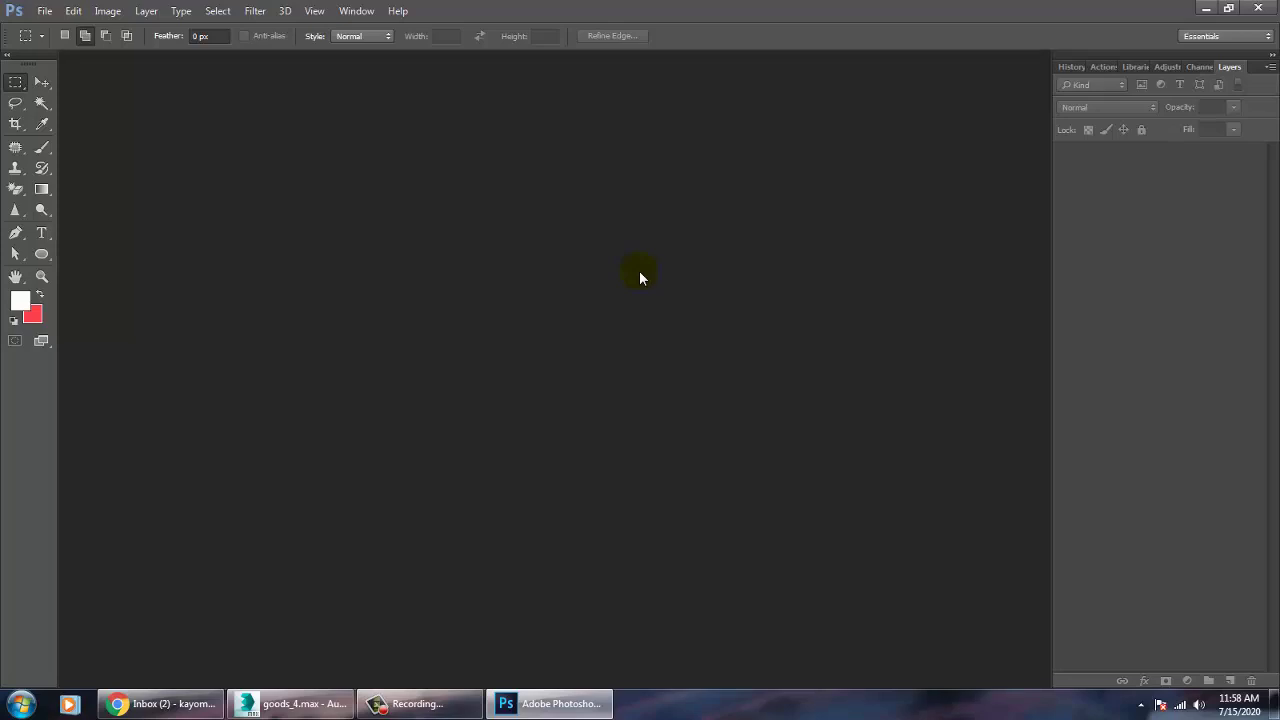
{"action": "left_click", "coordinate": [44, 11]}
{"action": "left_click", "coordinate": [44, 11]}
{"action": "left_click", "coordinate": [44, 11]}
{"action": "left_click", "coordinate": [75, 39]}
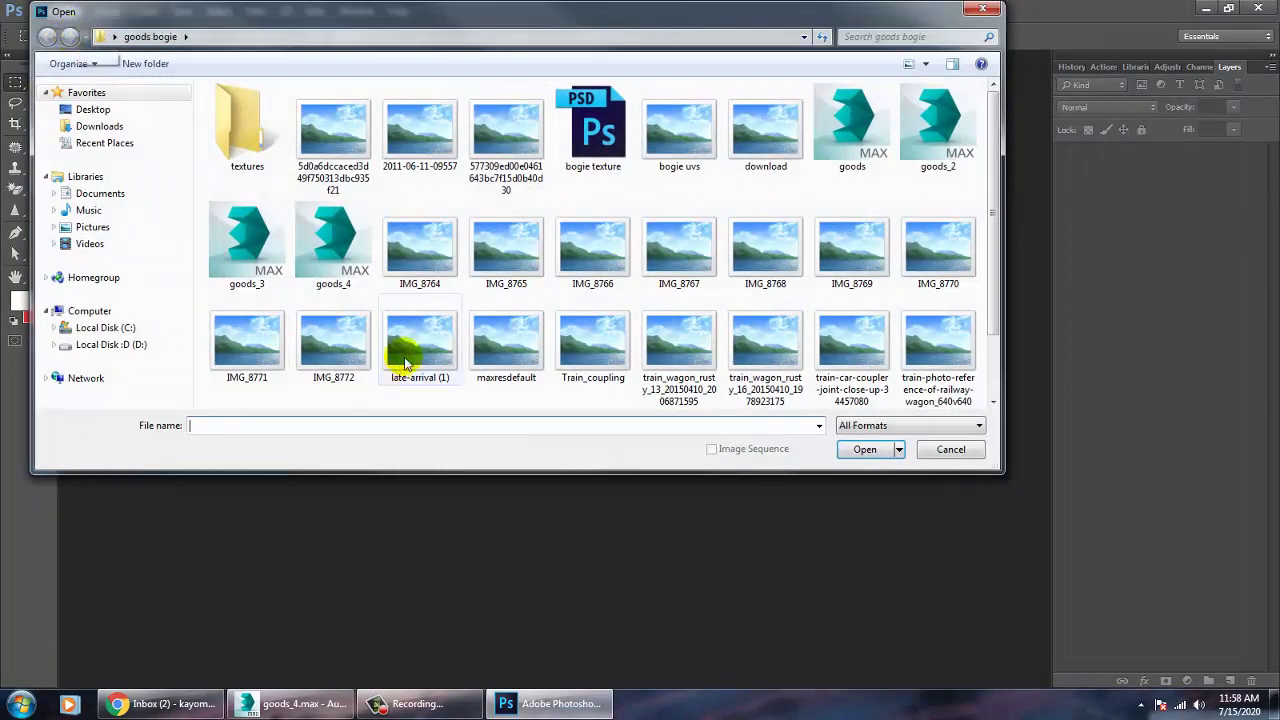
{"action": "left_click", "coordinate": [92, 109]}
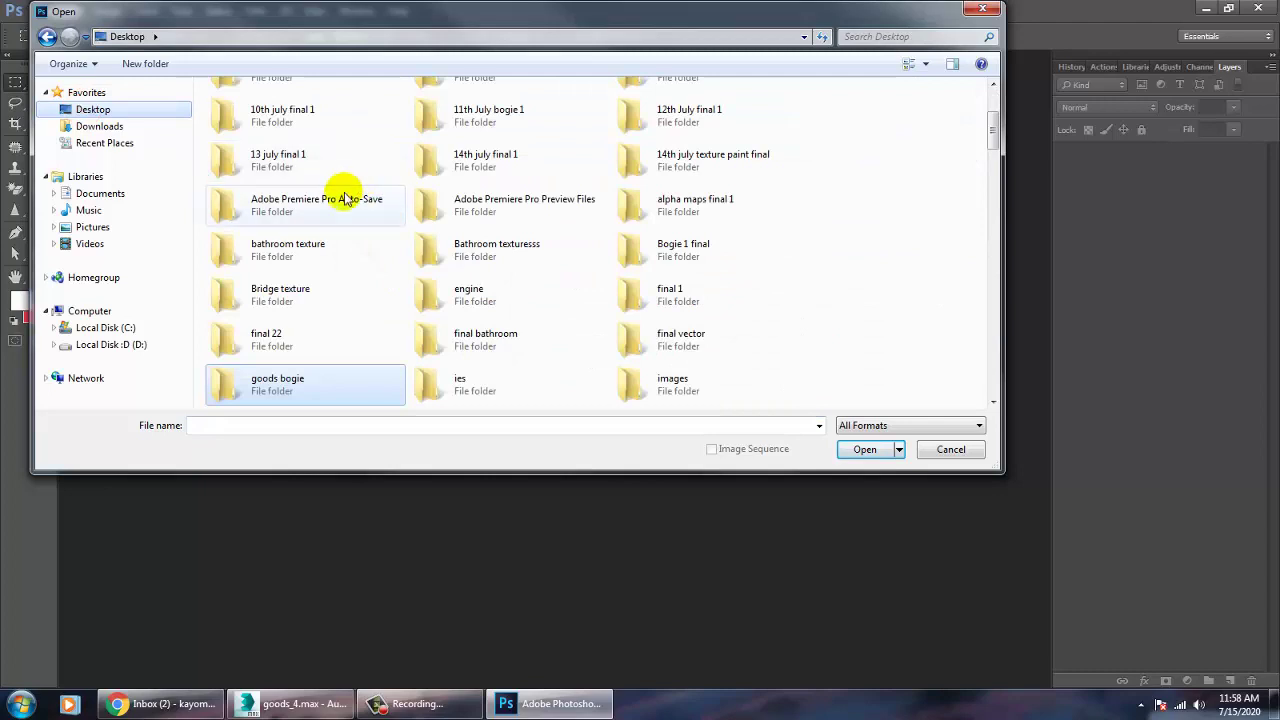
{"action": "double_click", "coordinate": [321, 386]}
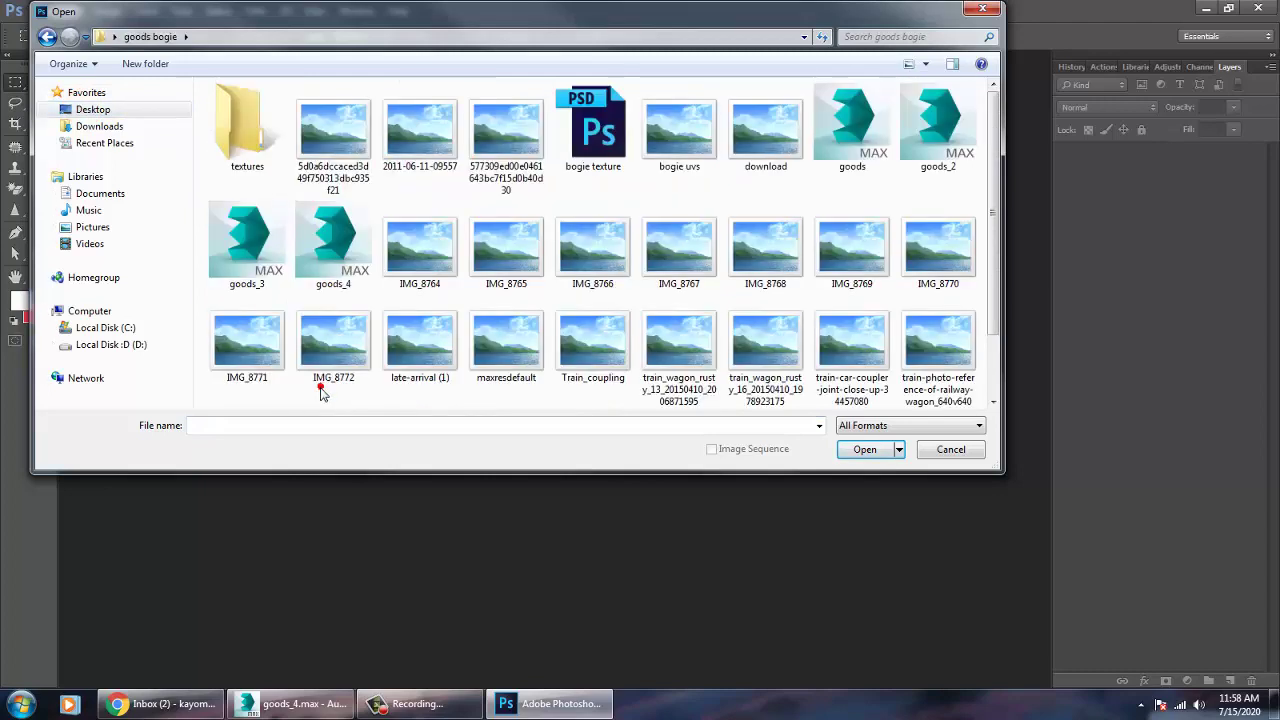
{"action": "double_click", "coordinate": [245, 130]}
- Preview the first texture images in the folder and open the dark scratched-metal image 9c6ecd637dfbfc4a2cc7d887072e70b5
{"action": "left_click", "coordinate": [243, 128]}
{"action": "right_click", "coordinate": [243, 128]}
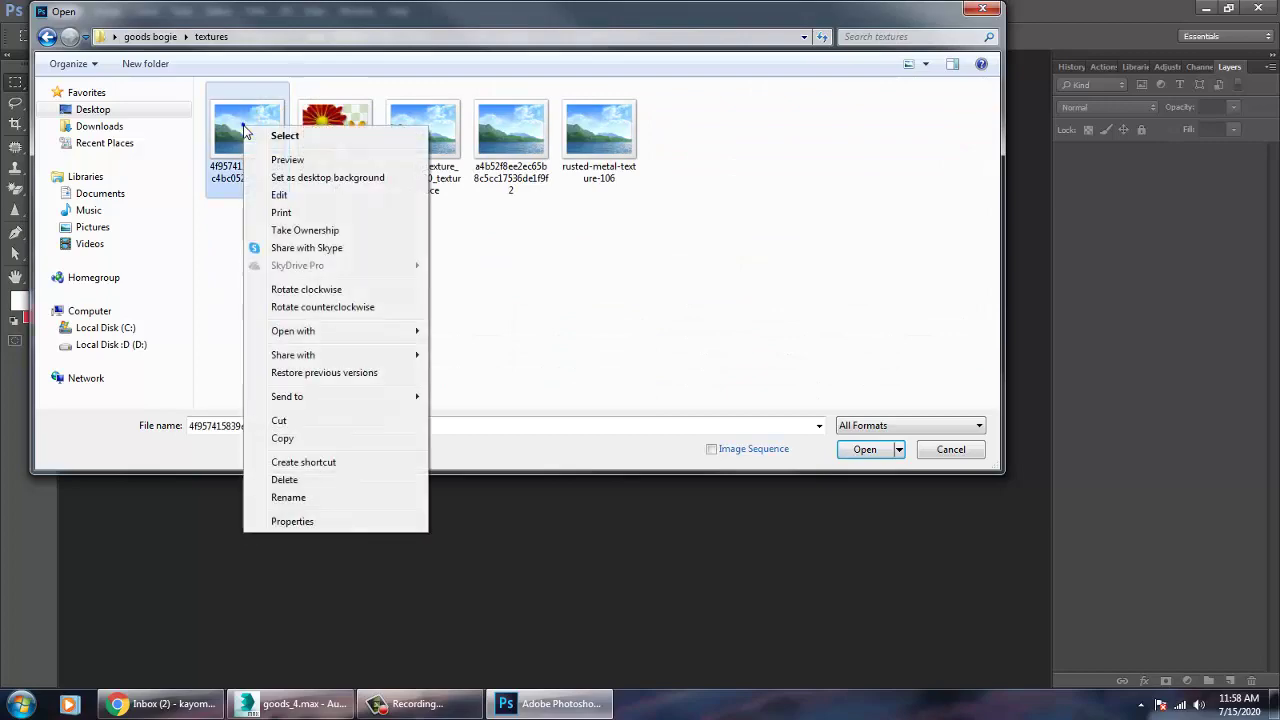
{"action": "left_click", "coordinate": [306, 157]}
{"action": "key", "text": "Right"}
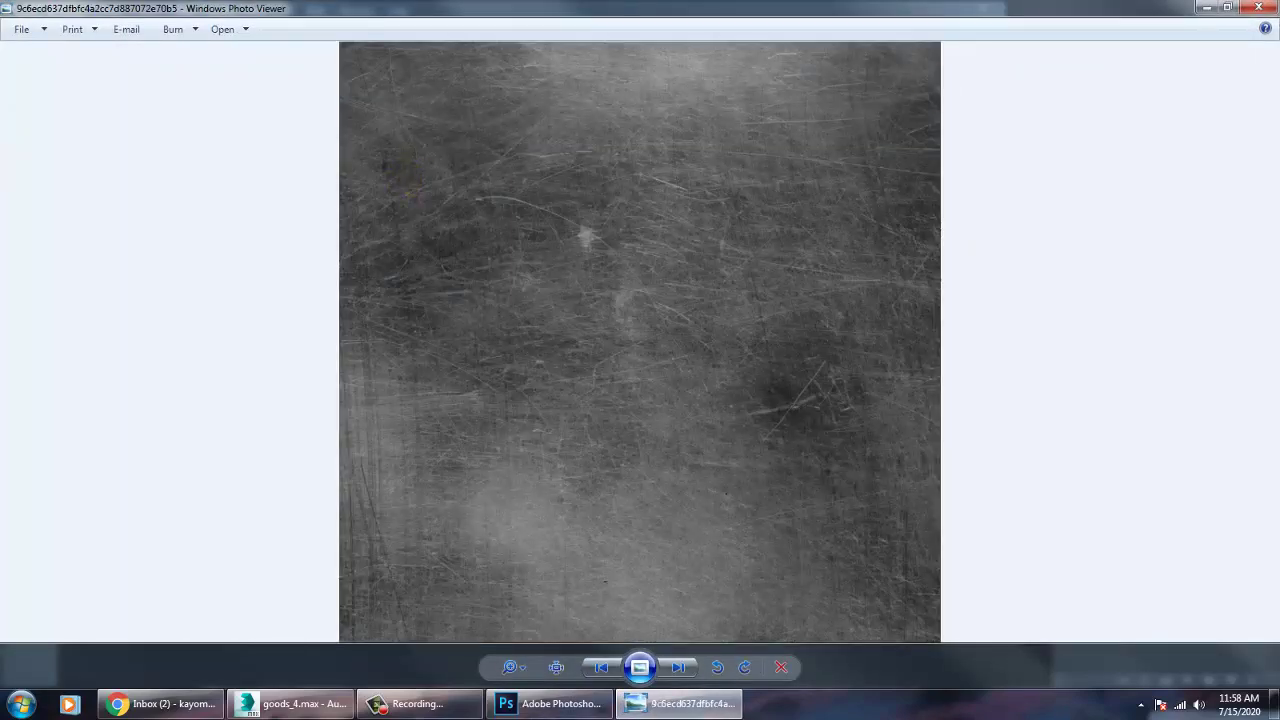
{"action": "left_click", "coordinate": [1258, 7]}
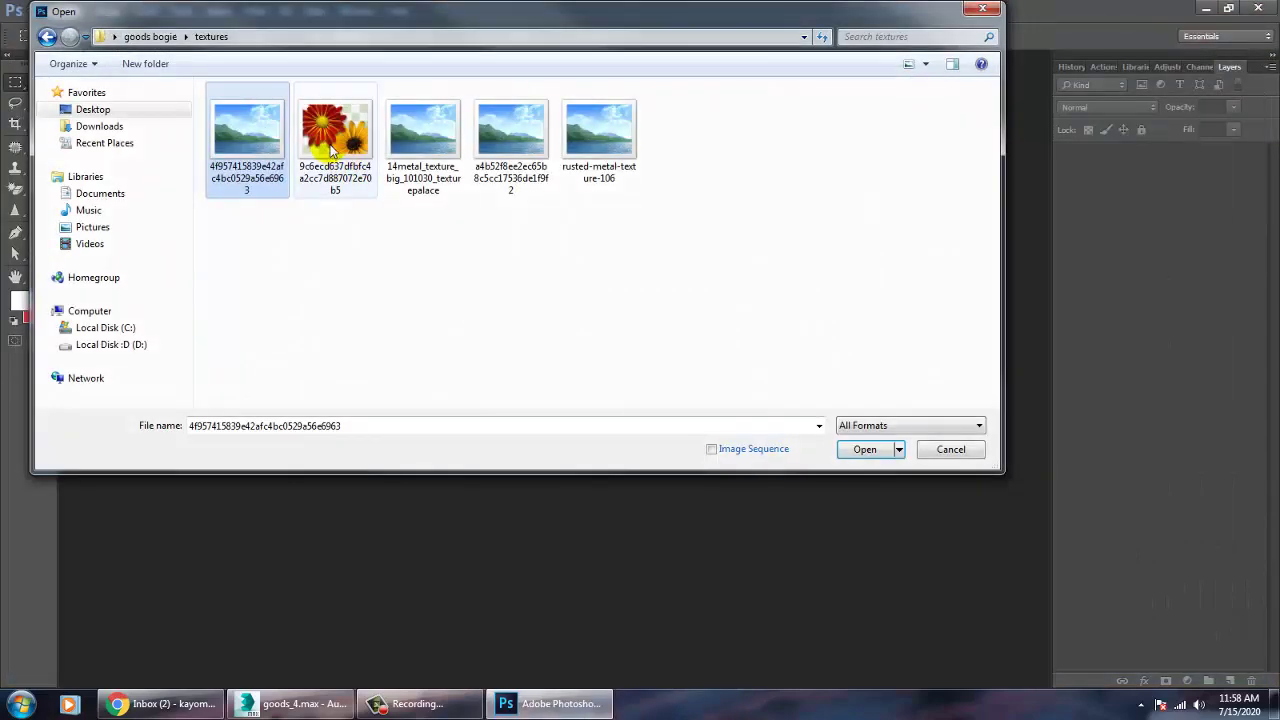
{"action": "double_click", "coordinate": [333, 150]}
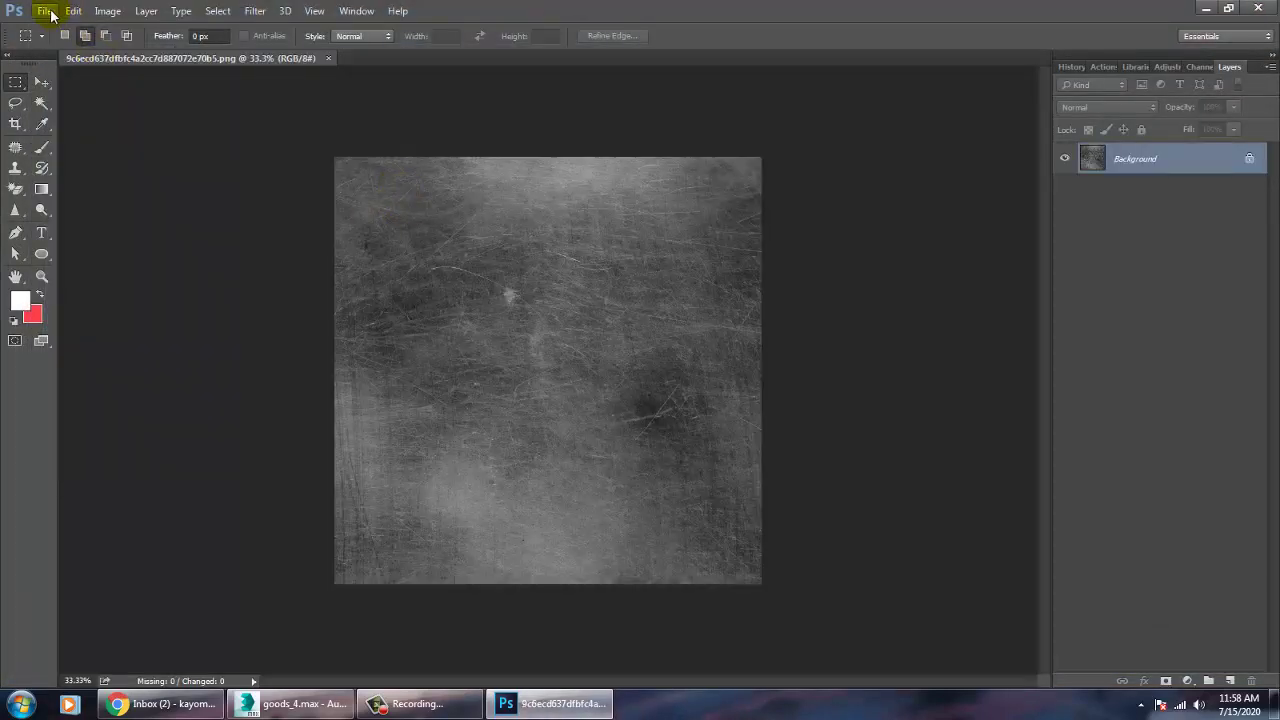
- Preview rusted-metal-texture-106 and the other textures, and open the worn-paint image 4f957415839e42afc4bc0529a56e6963 as a second document
{"action": "left_click", "coordinate": [46, 11]}
{"action": "left_click", "coordinate": [57, 40]}
{"action": "left_click", "coordinate": [608, 133]}
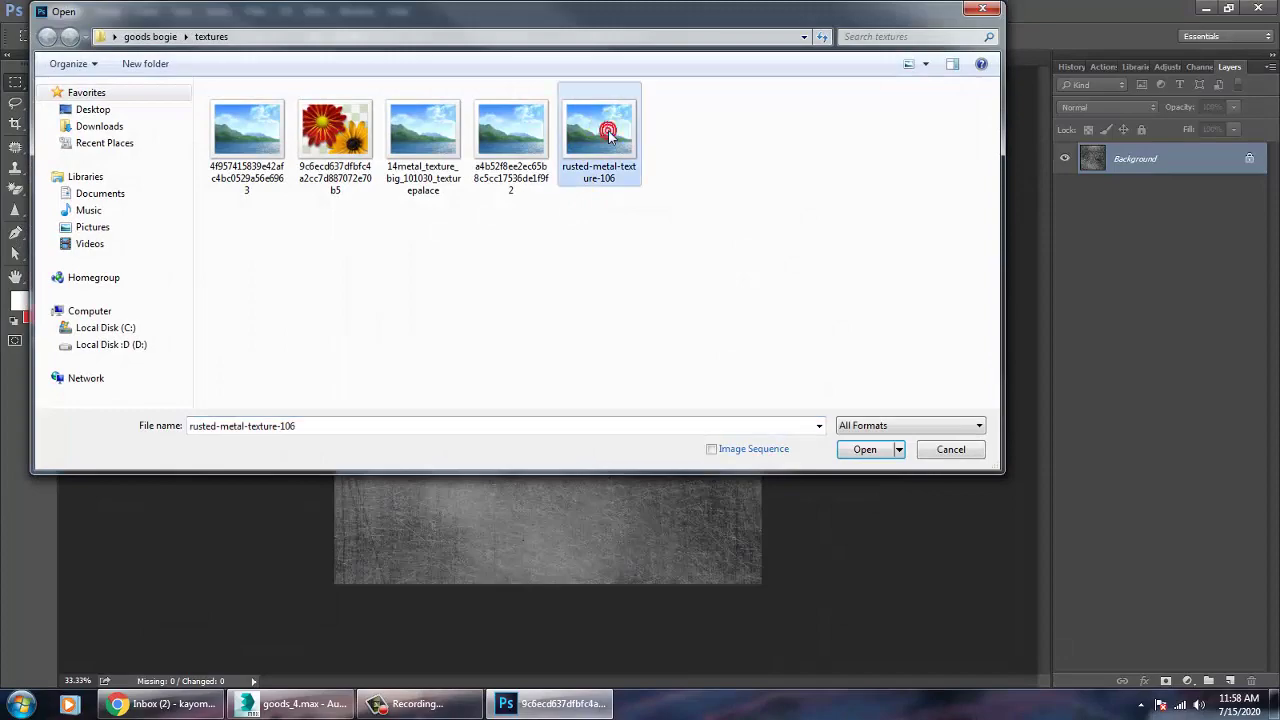
{"action": "right_click", "coordinate": [608, 133]}
{"action": "left_click", "coordinate": [658, 162]}
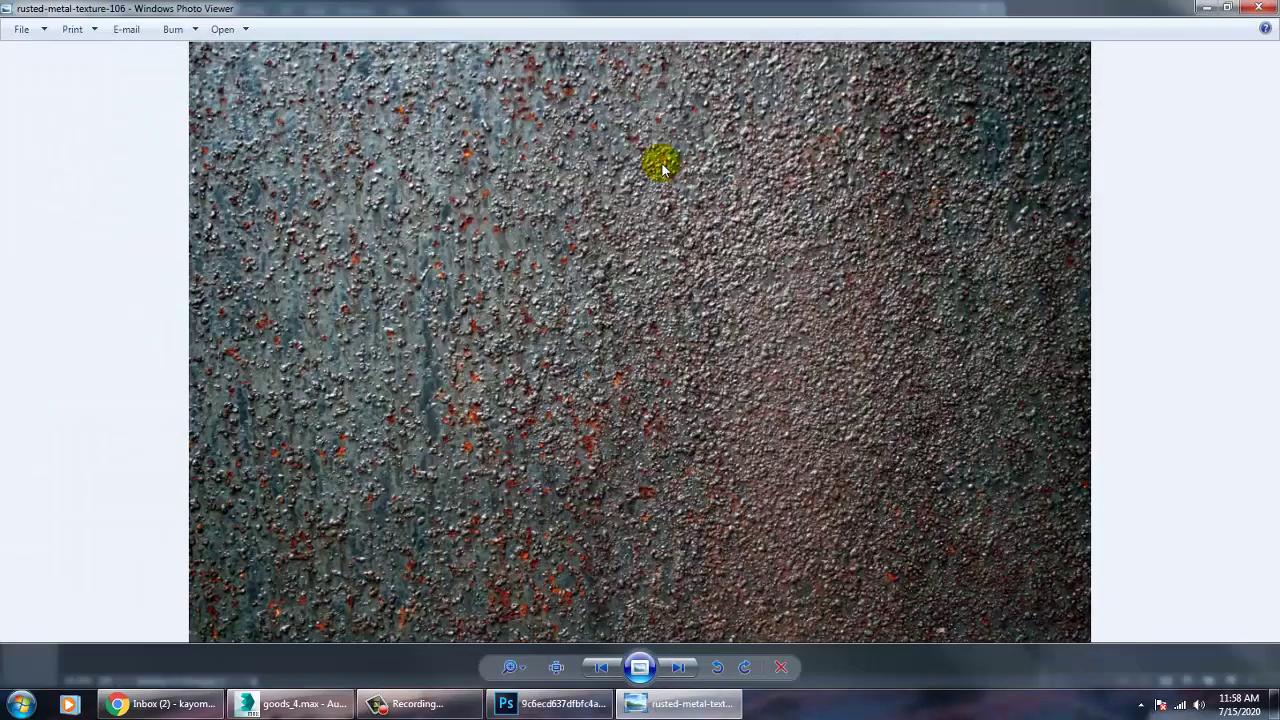
{"action": "scroll", "coordinate": [661, 167], "scroll_direction": "down", "scroll_amount": 3}
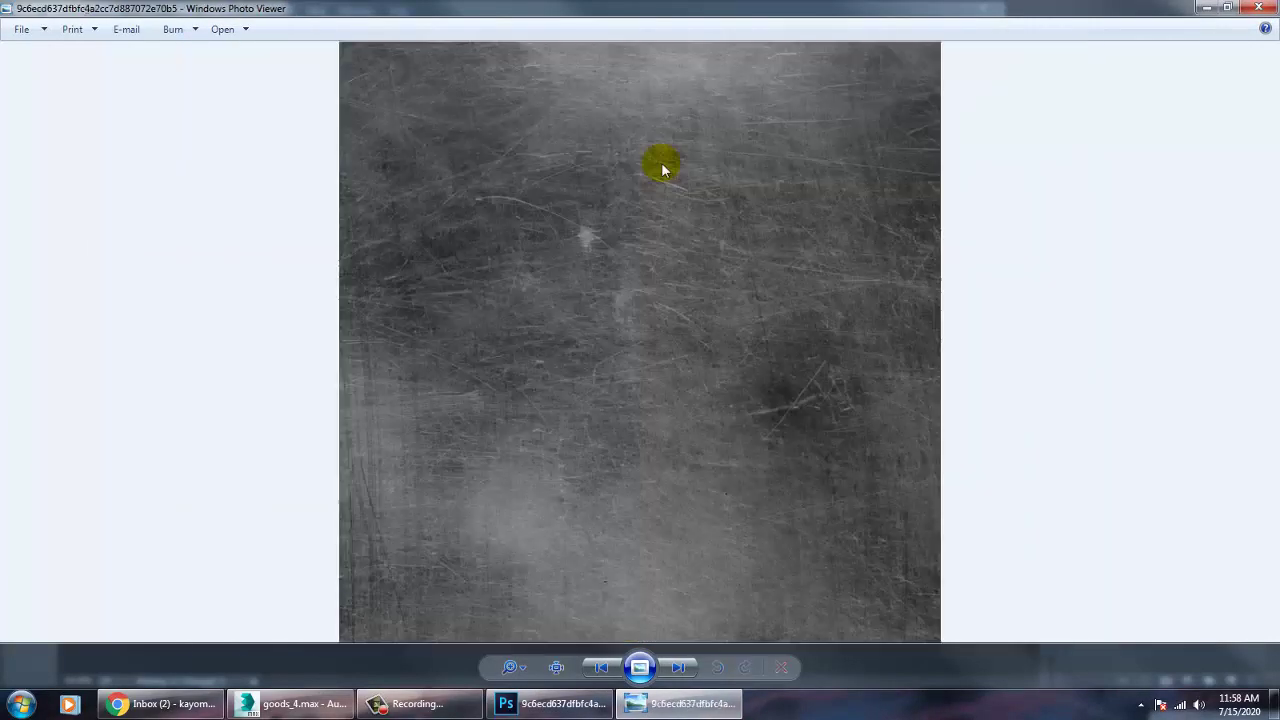
{"action": "scroll", "coordinate": [661, 167], "scroll_direction": "down", "scroll_amount": 2}
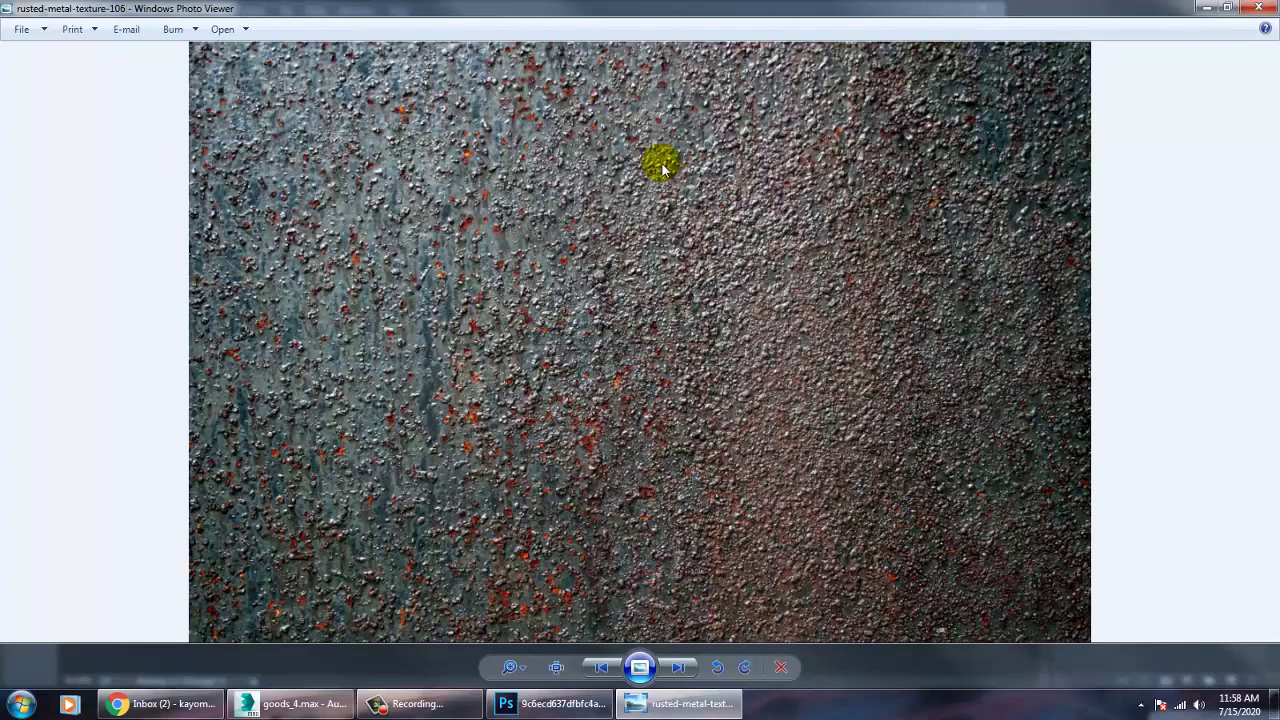
{"action": "scroll", "coordinate": [661, 167], "scroll_direction": "up", "scroll_amount": 1}
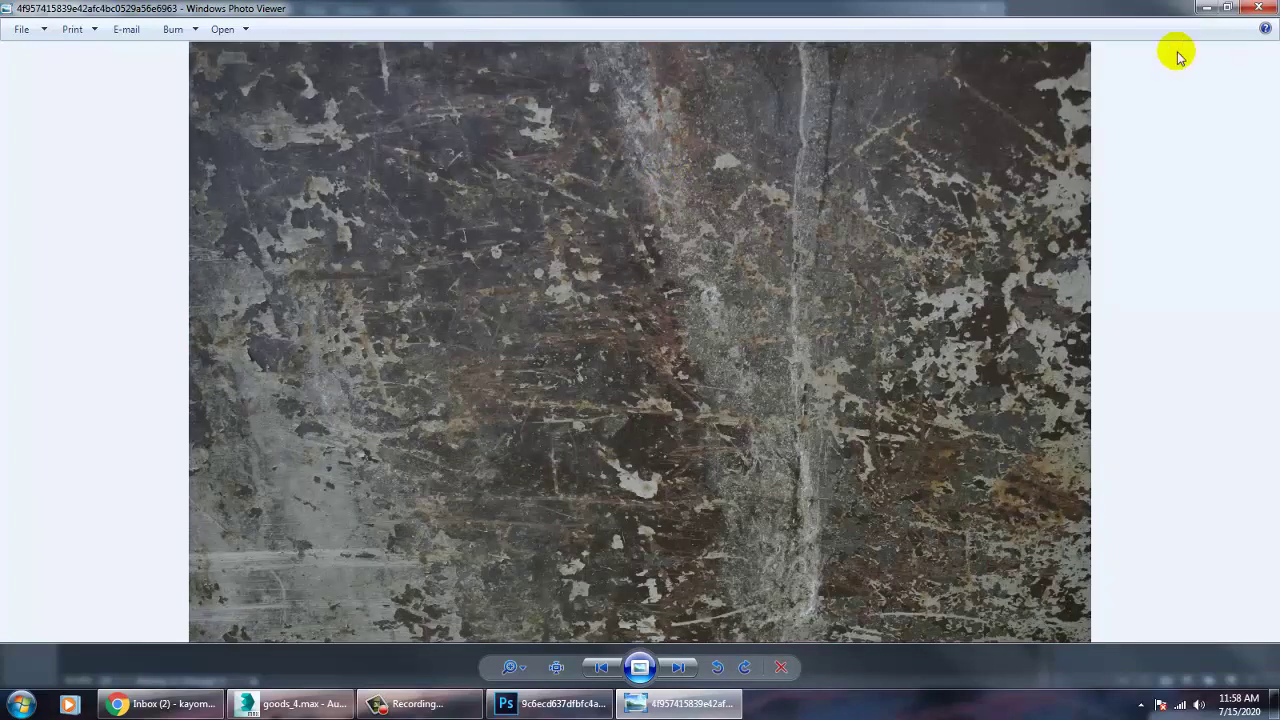
{"action": "left_click", "coordinate": [1258, 8]}
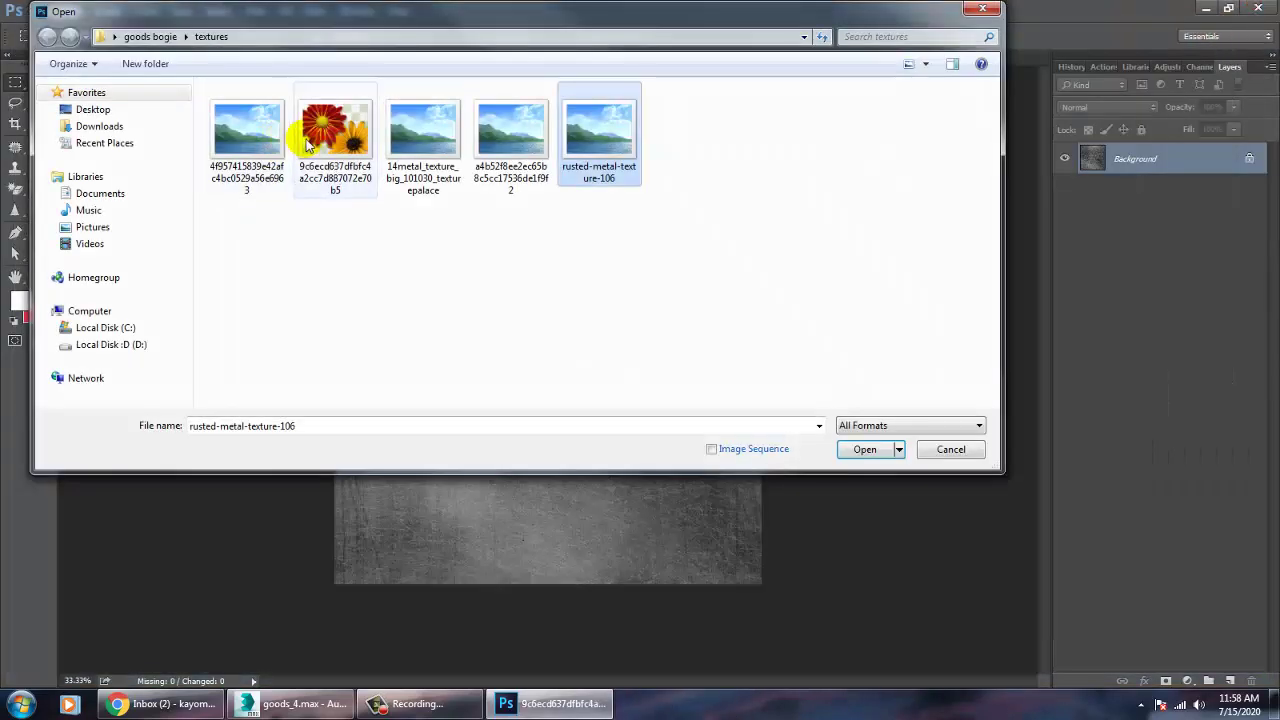
{"action": "left_click", "coordinate": [272, 137]}
{"action": "double_click", "coordinate": [272, 137]}
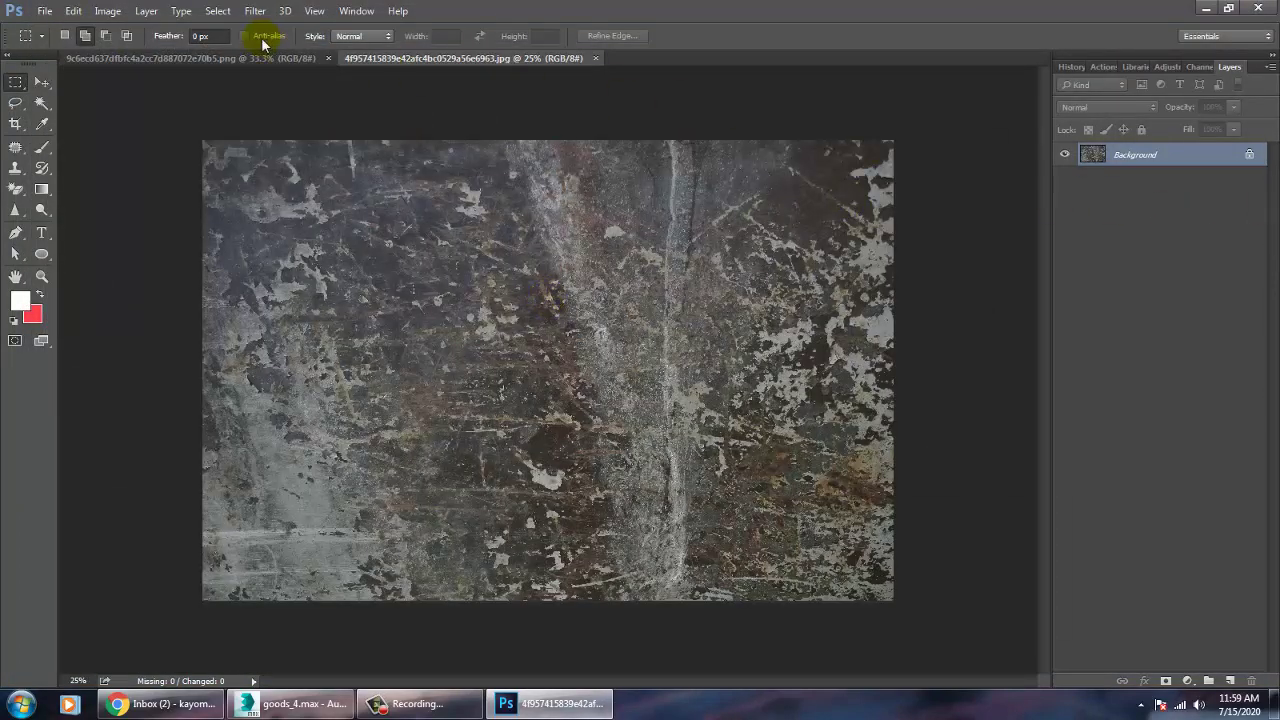
- Bring the scratched-metal image into the worn-paint document as a new layer and scale it to cover the whole canvas
{"action": "left_click", "coordinate": [232, 58]}
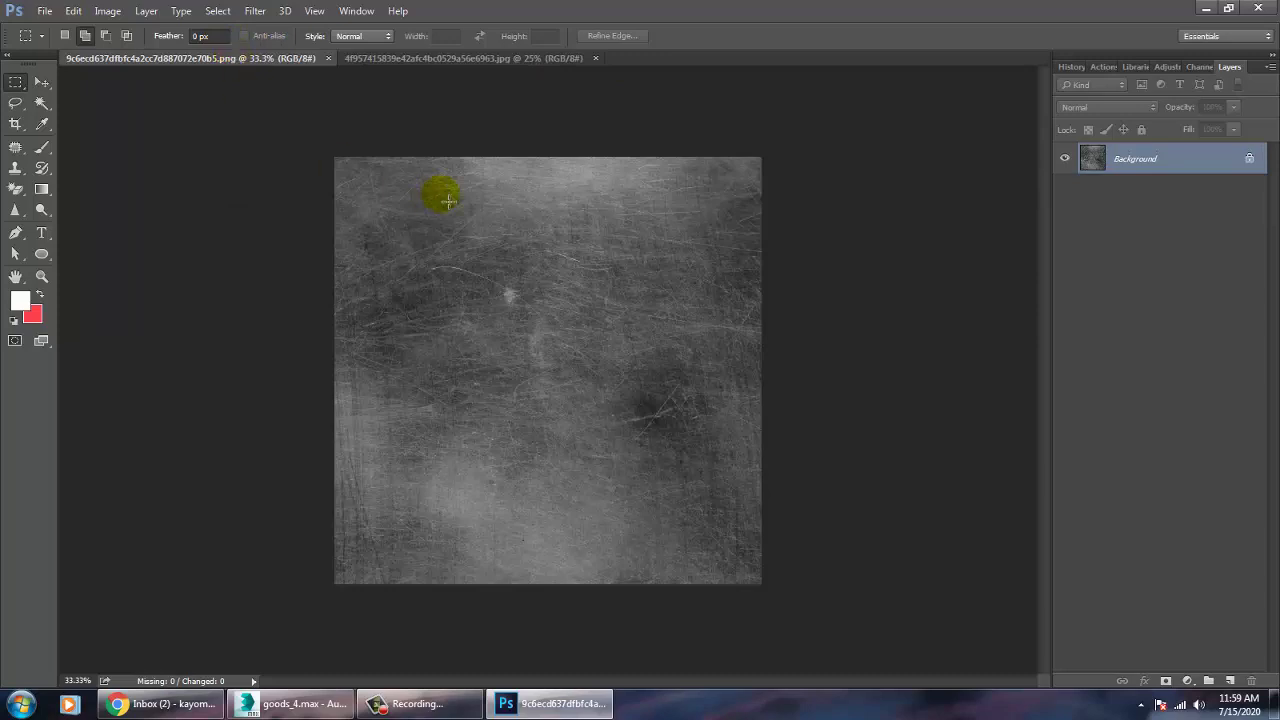
{"action": "left_click", "coordinate": [45, 84]}
{"action": "left_click_drag", "start_coordinate": [613, 476], "coordinate": [610, 446]}
{"action": "key", "text": "ctrl+t"}
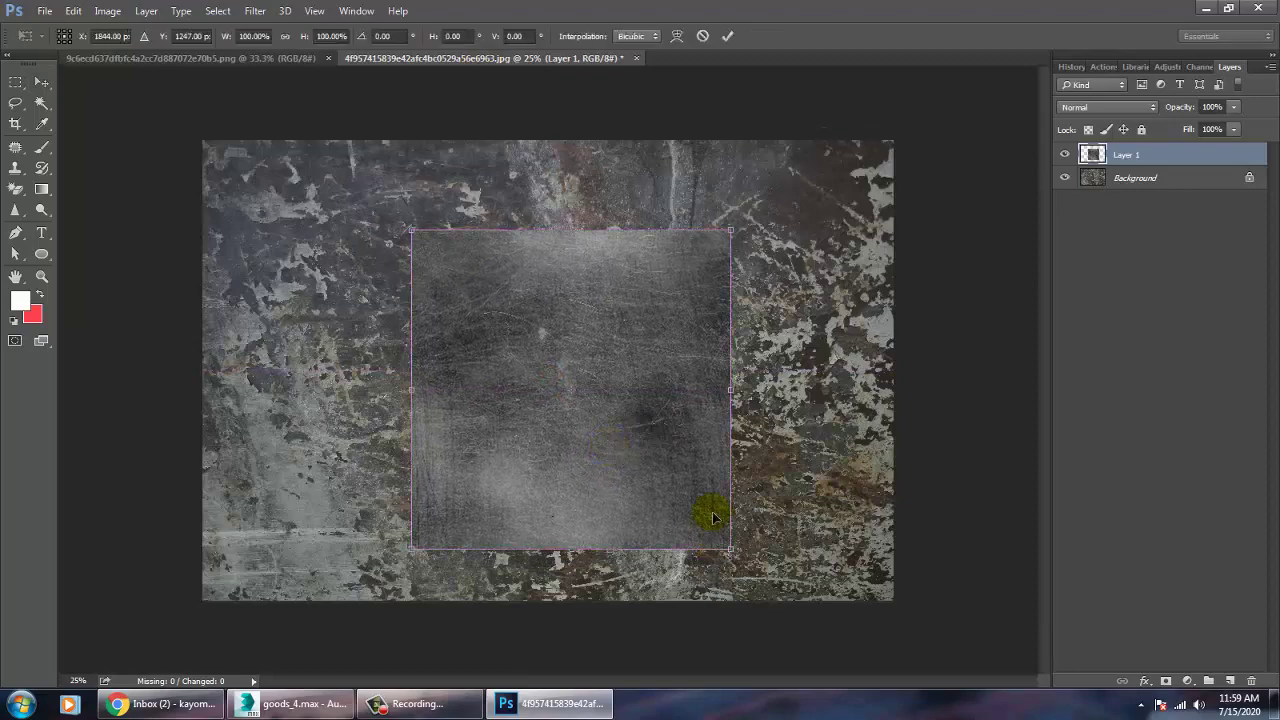
{"action": "left_click_drag", "start_coordinate": [731, 552], "coordinate": [1001, 700], "text": "shift"}
{"action": "left_click_drag", "start_coordinate": [637, 440], "coordinate": [614, 427]}
{"action": "key", "text": "Return"}
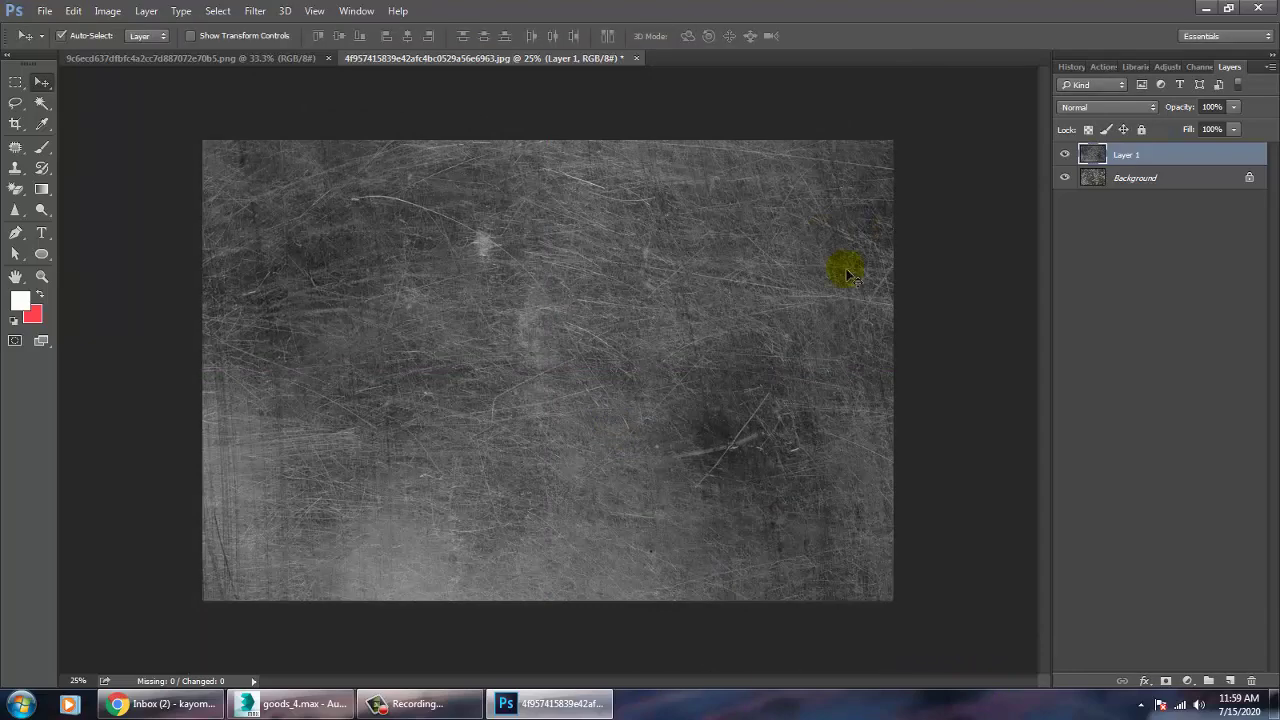
- Set the scratched-metal layer's blend mode to Darken and compare the image with the layer hidden and shown
{"action": "left_click", "coordinate": [1095, 107]}
{"action": "left_click", "coordinate": [1086, 127]}
{"action": "key", "text": "shift+plus"}
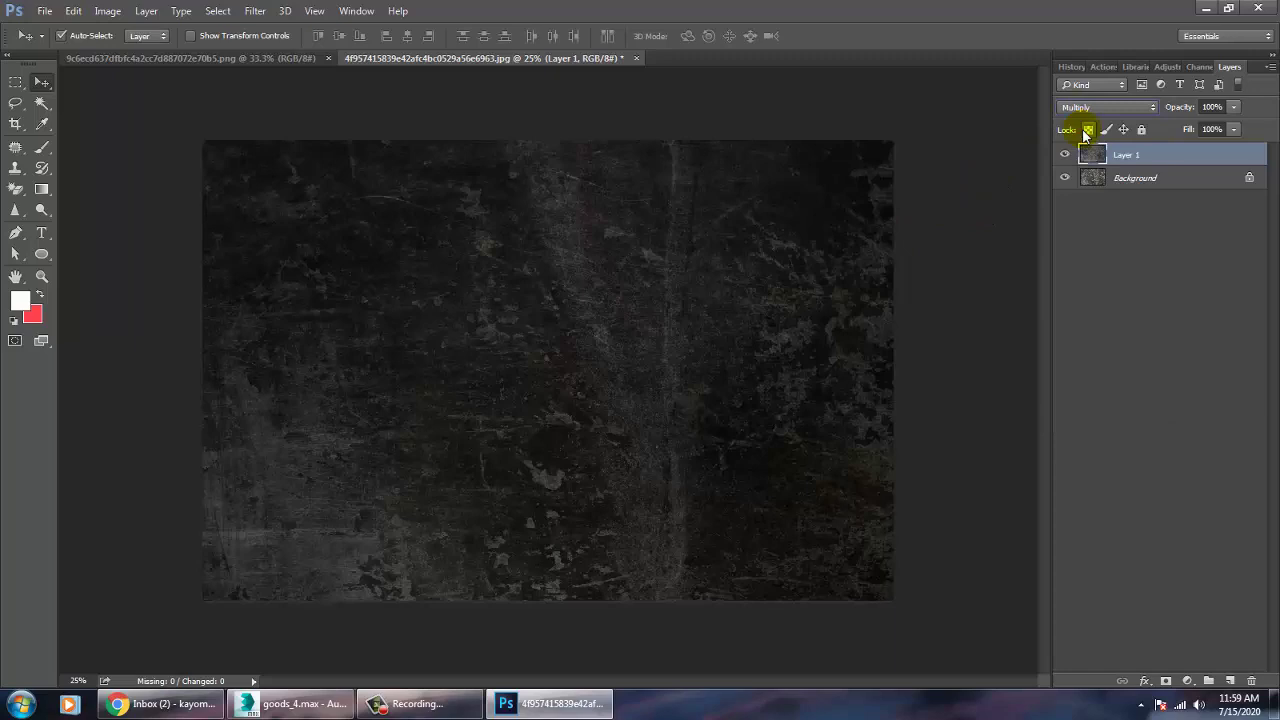
{"action": "key", "text": "shift+minus"}
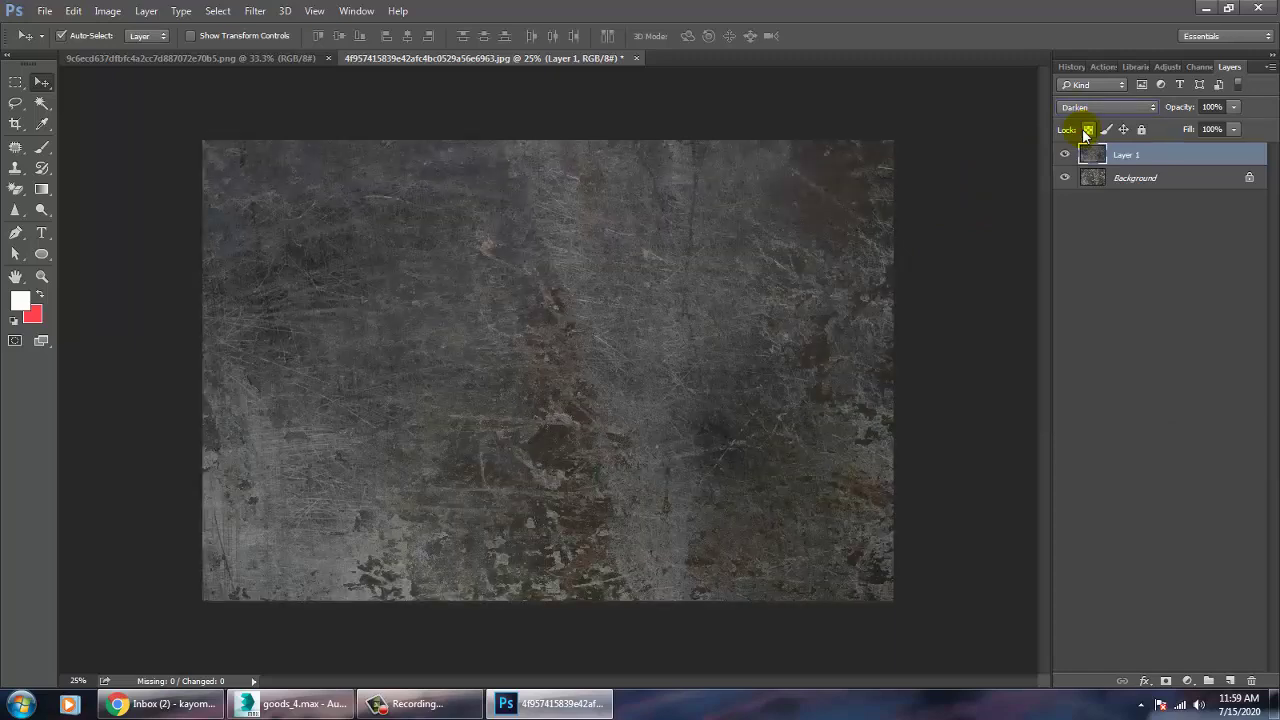
{"action": "left_click", "coordinate": [1075, 154]}
{"action": "left_click", "coordinate": [1071, 158]}
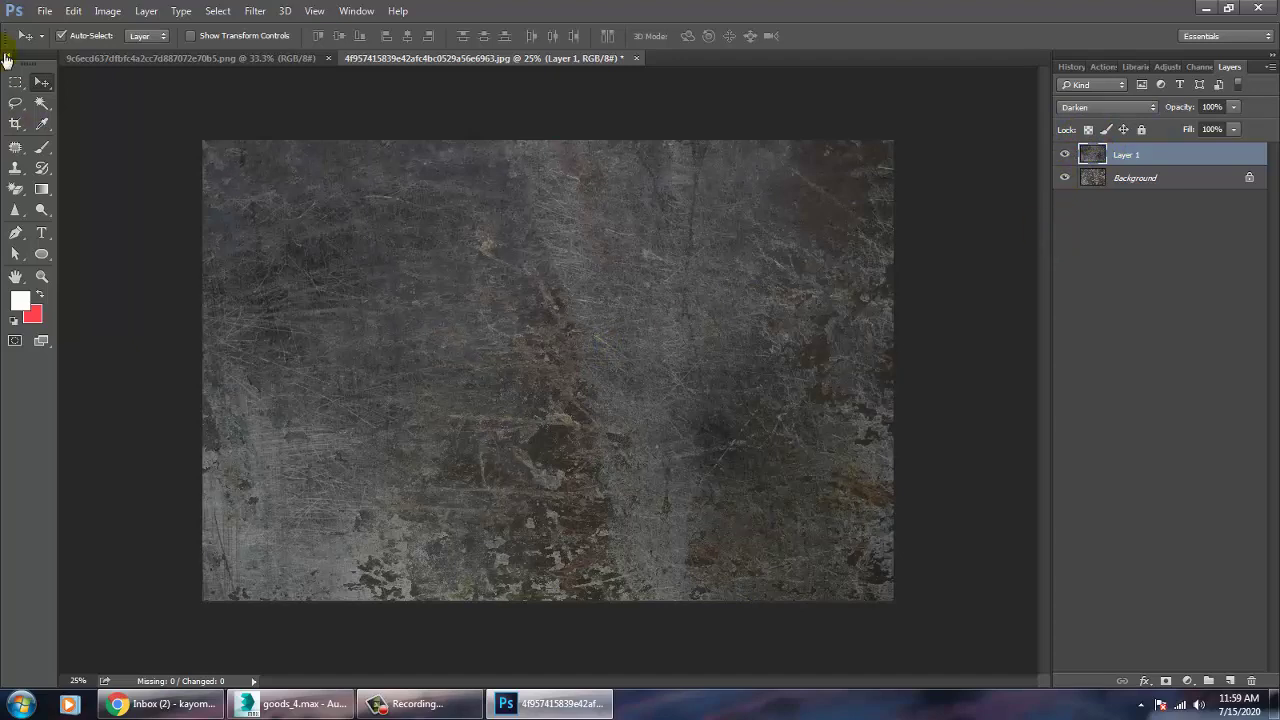
- Save the blended texture in the textures folder as a JPEG named mix, with quality 9 (High)
{"action": "left_click", "coordinate": [44, 12]}
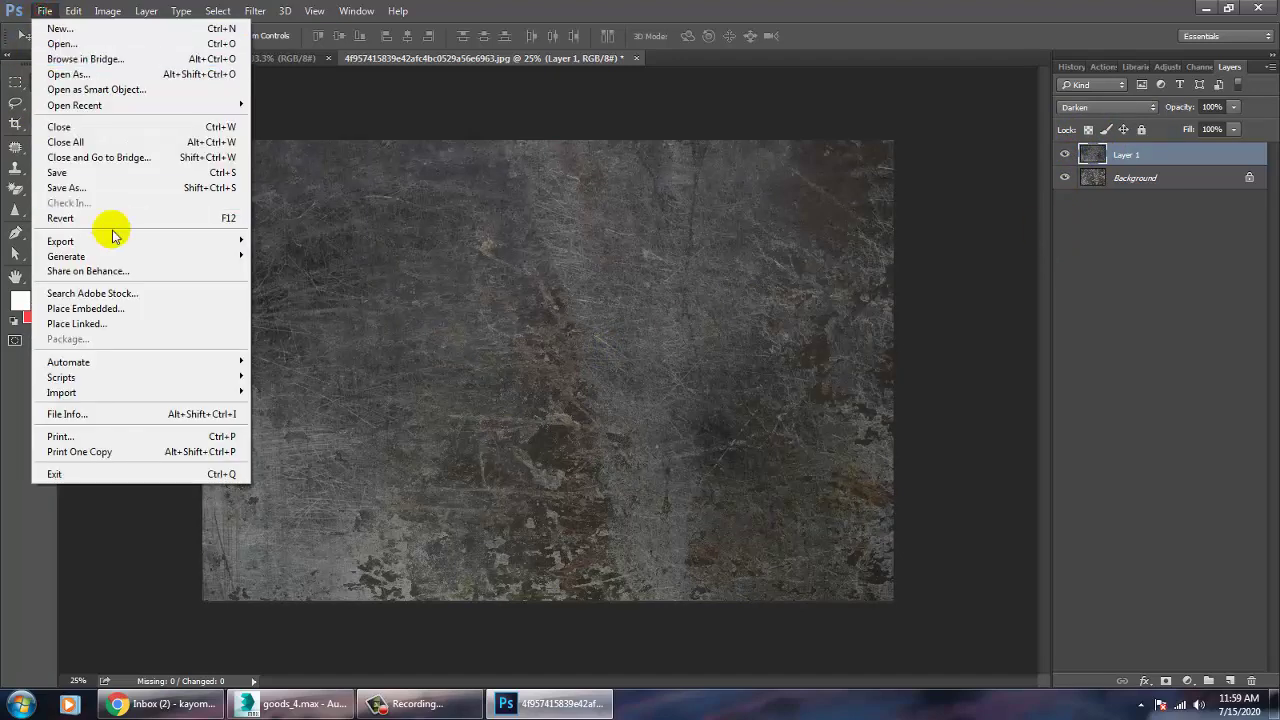
{"action": "left_click", "coordinate": [95, 189]}
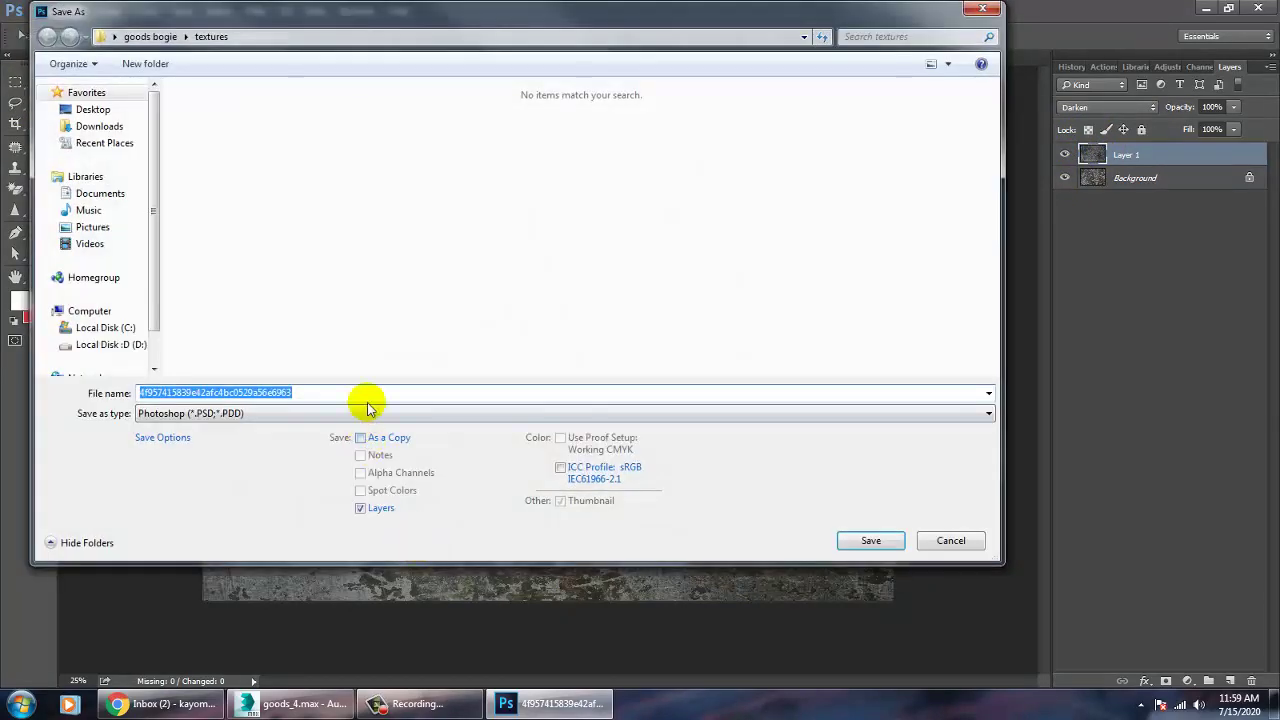
{"action": "type", "text": "mix"}
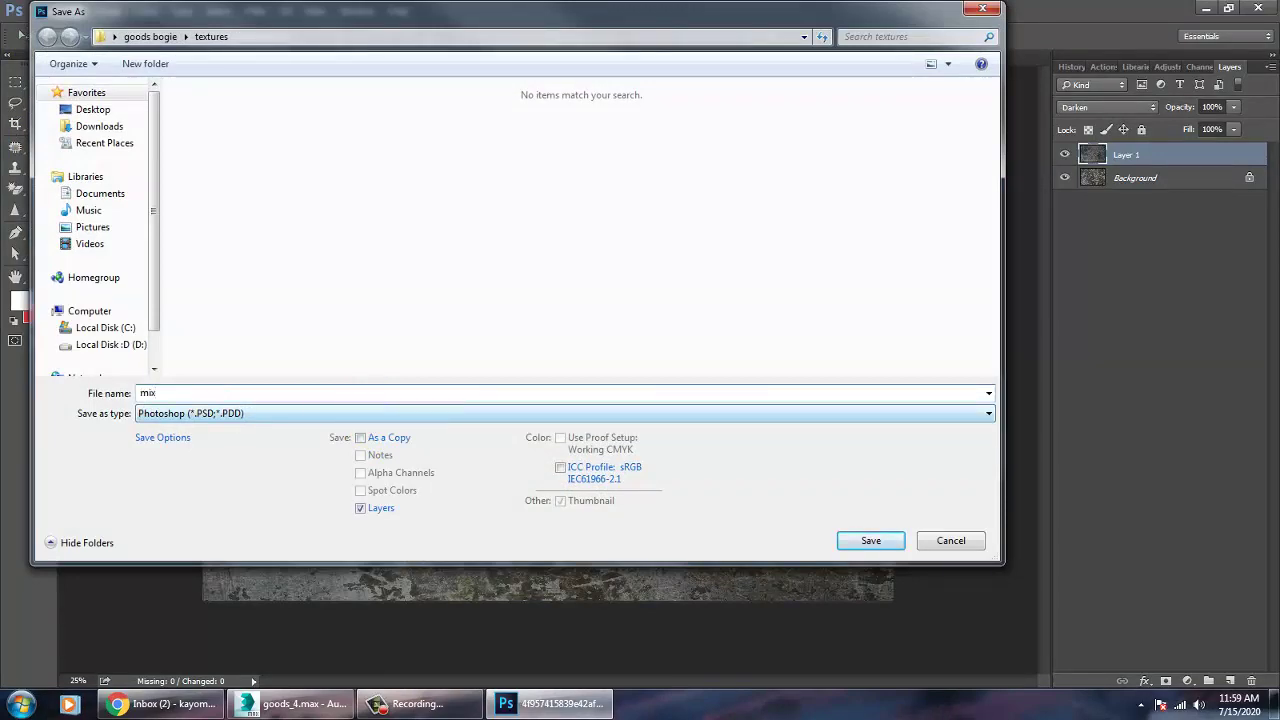
{"action": "key", "text": "Tab"}
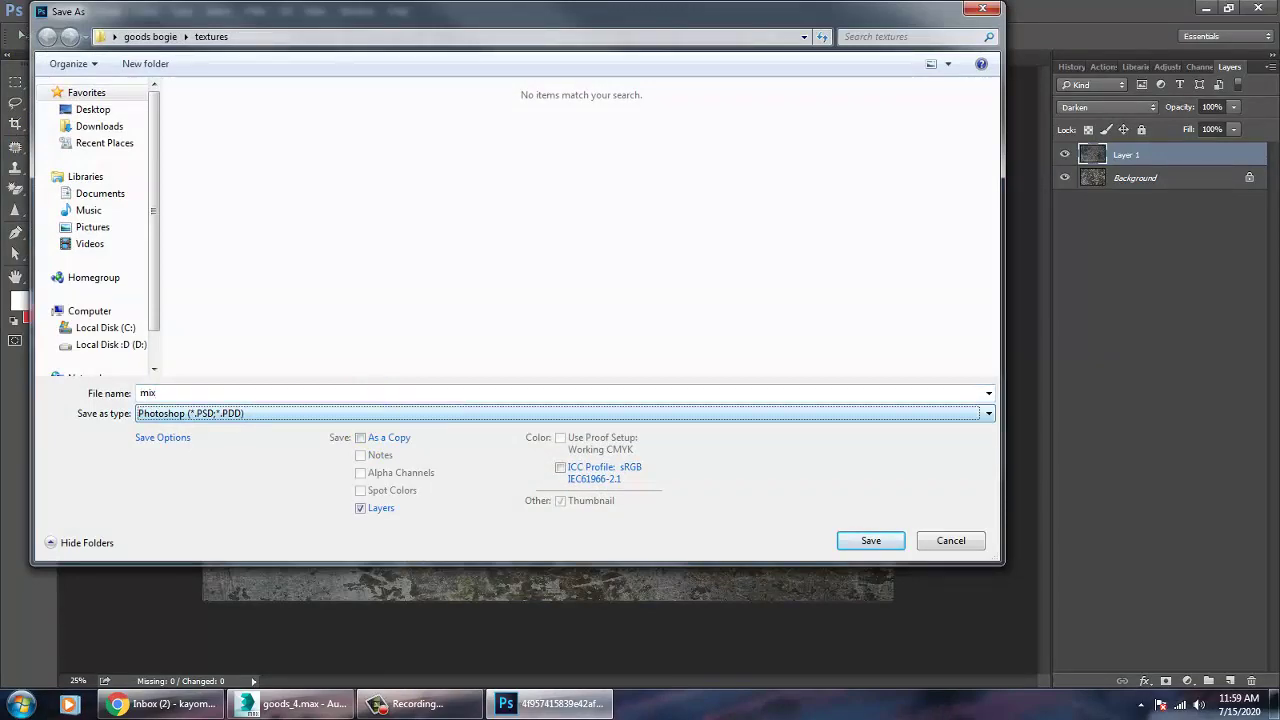
{"action": "key", "text": "j"}
{"action": "key", "text": "Return"}
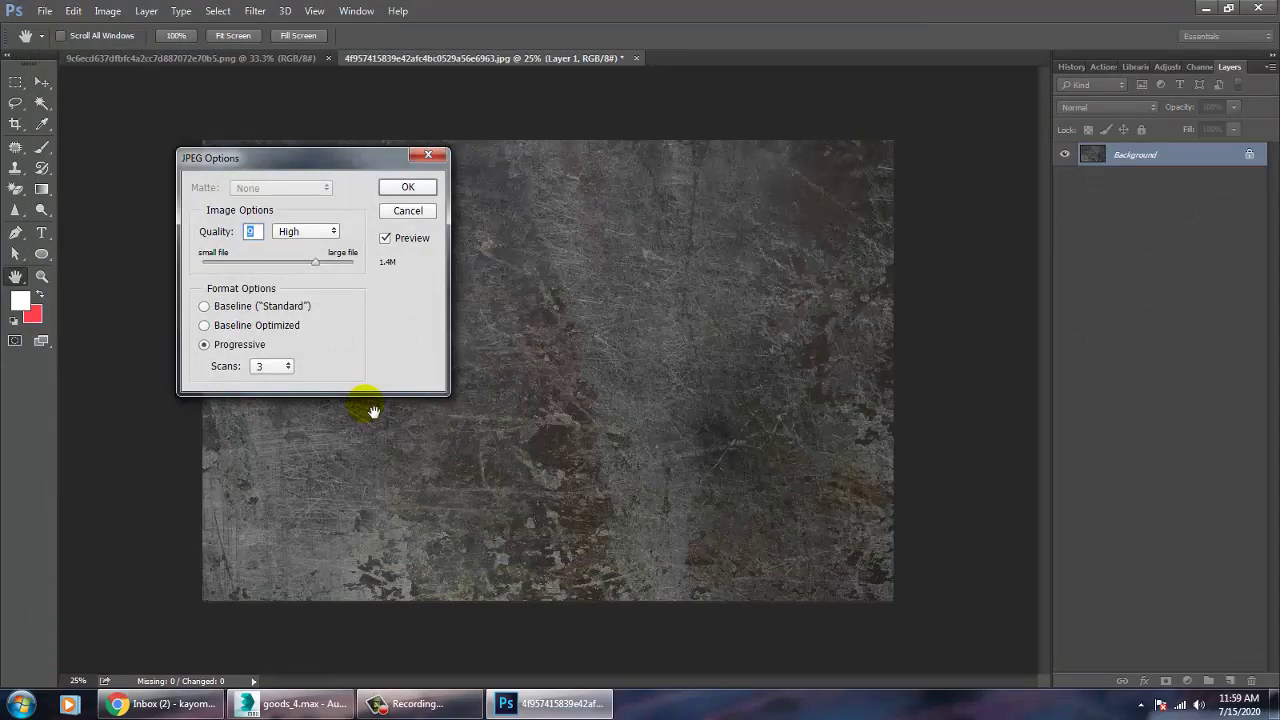
{"action": "left_click", "coordinate": [410, 189]}
- Switch to 3ds Max and select all polygons of the wheel at the visible end of the axle
{"action": "left_click", "coordinate": [290, 704]}
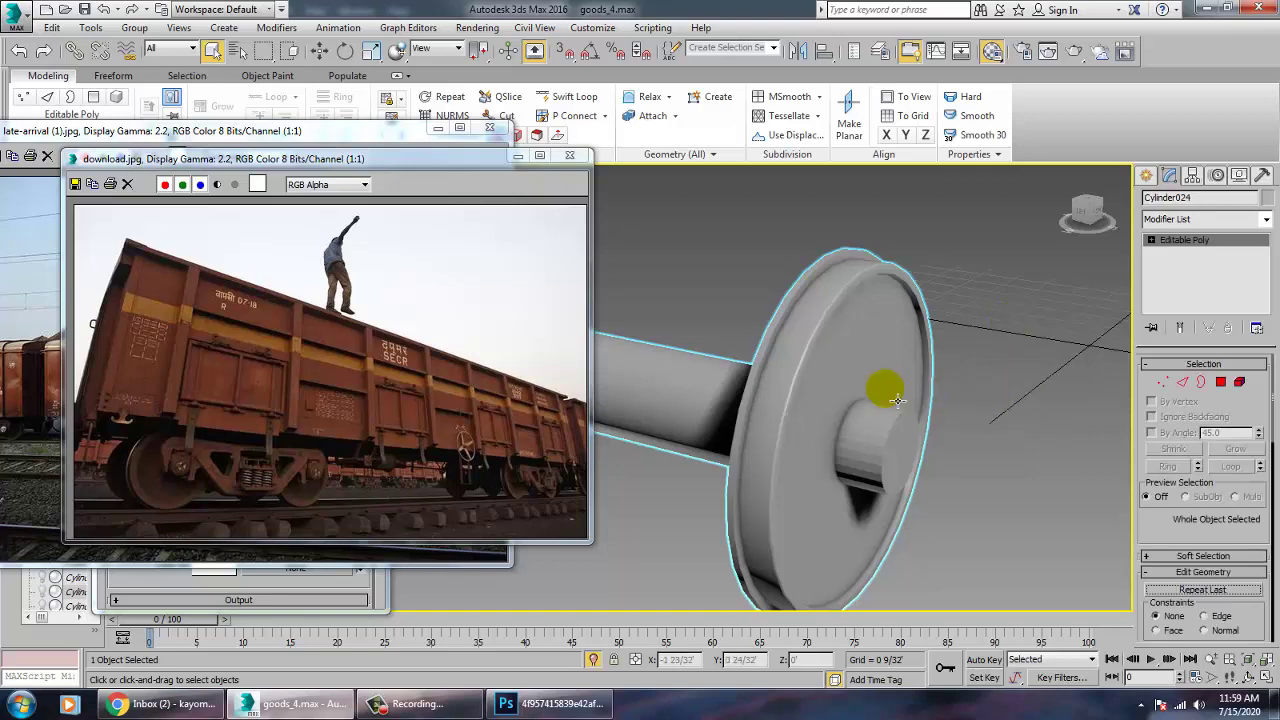
{"action": "left_click", "coordinate": [1221, 382]}
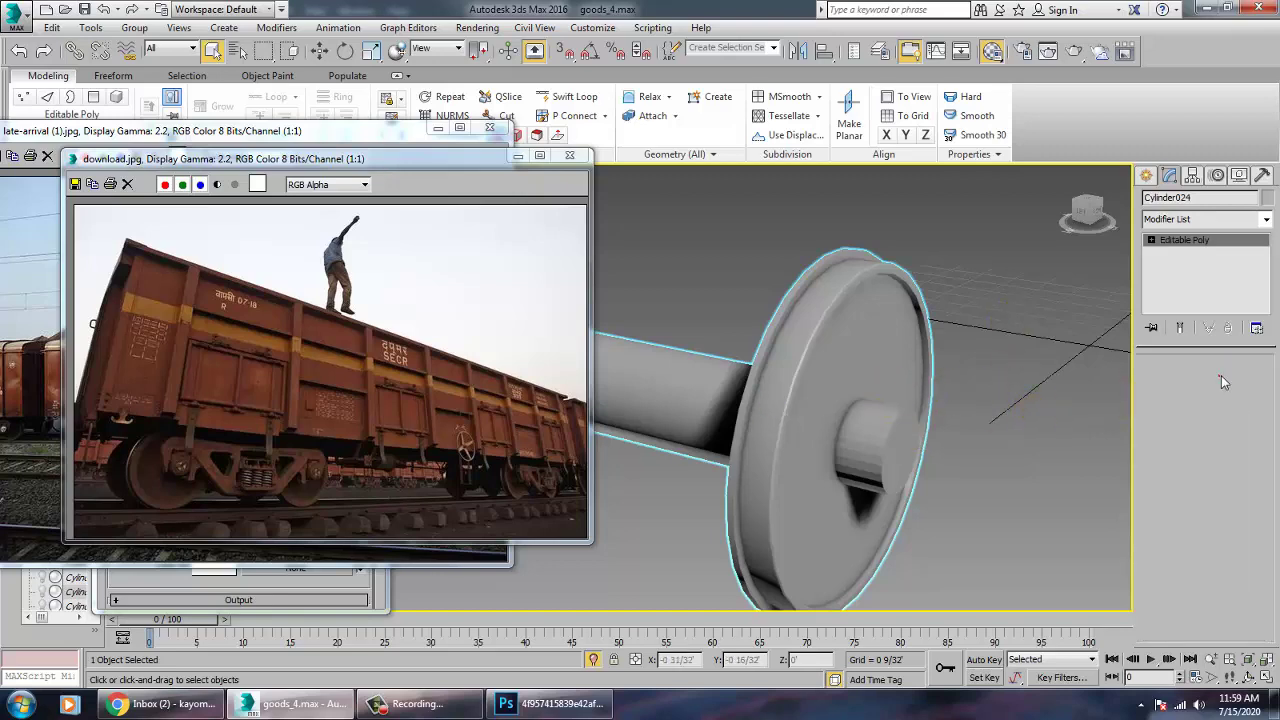
{"action": "middle_click_drag", "start_coordinate": [885, 319], "coordinate": [810, 204], "text": "alt"}
{"action": "left_click_drag", "start_coordinate": [808, 186], "coordinate": [800, 186]}
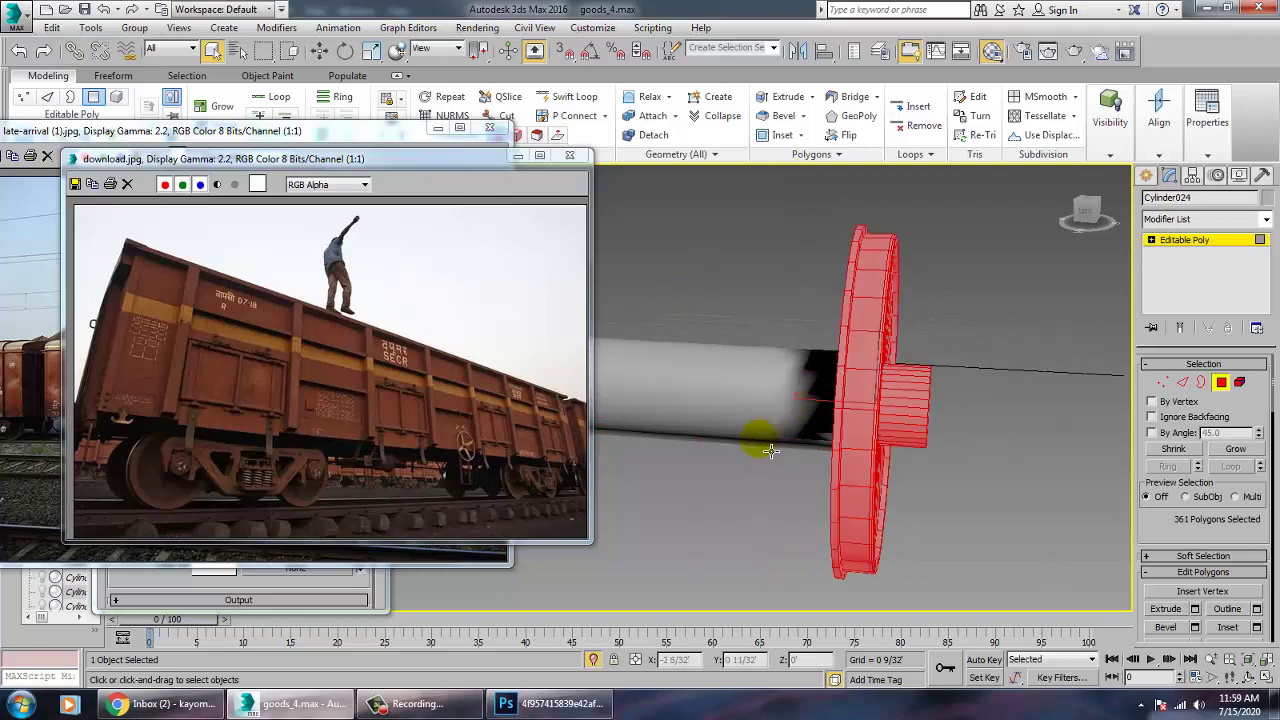
- Load the mix image from the textures folder as the diffuse bitmap of the unused material 06 - Default
{"action": "key", "text": "m"}
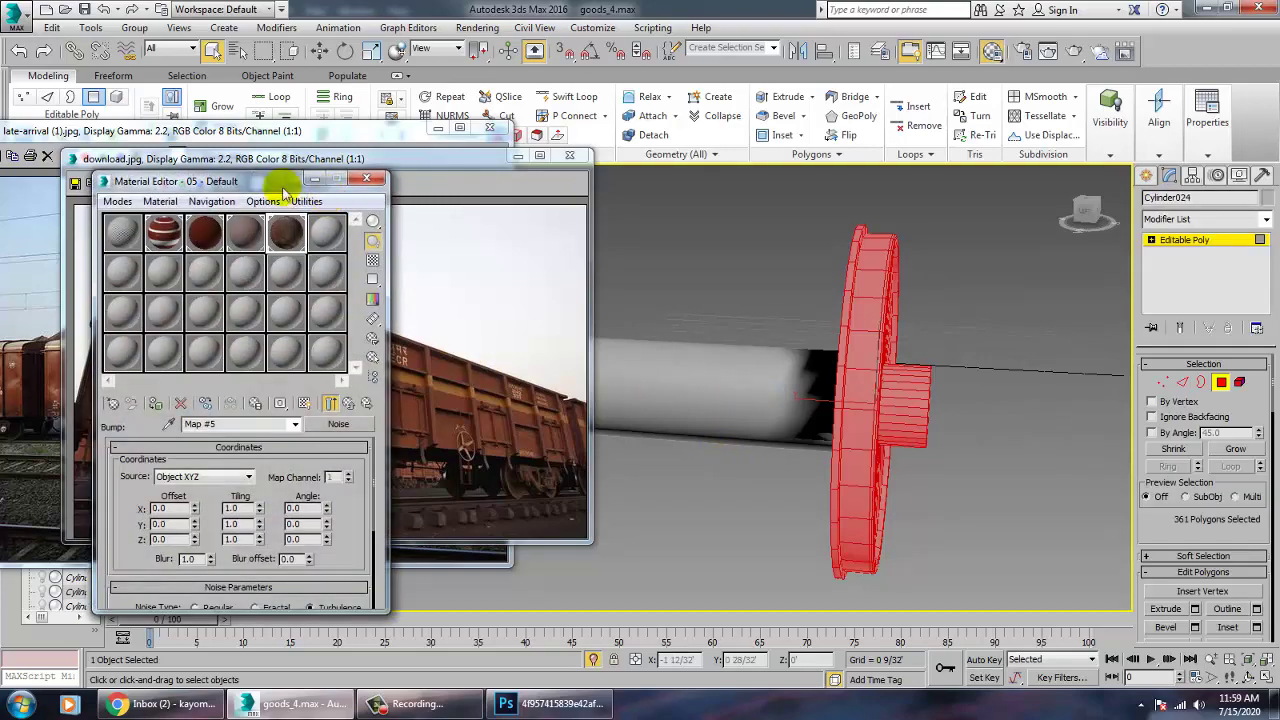
{"action": "left_click", "coordinate": [327, 236]}
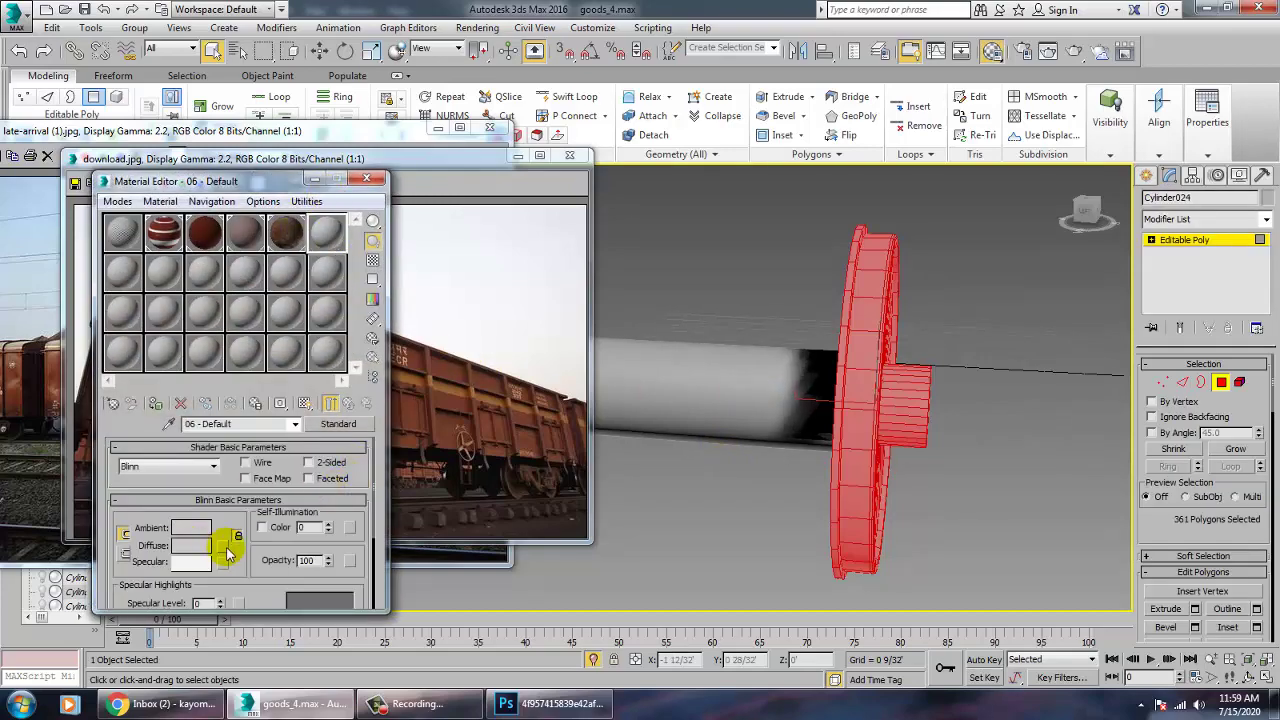
{"action": "left_click", "coordinate": [223, 546]}
{"action": "double_click", "coordinate": [508, 168]}
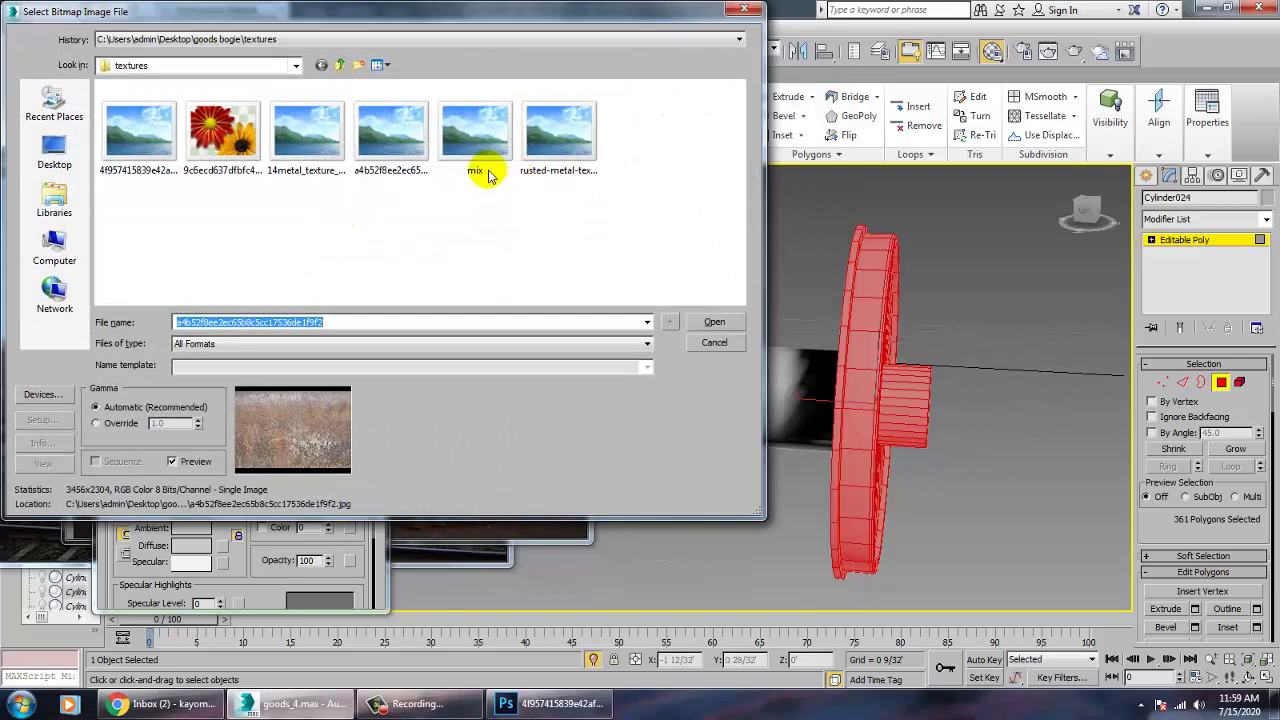
{"action": "left_click", "coordinate": [486, 150]}
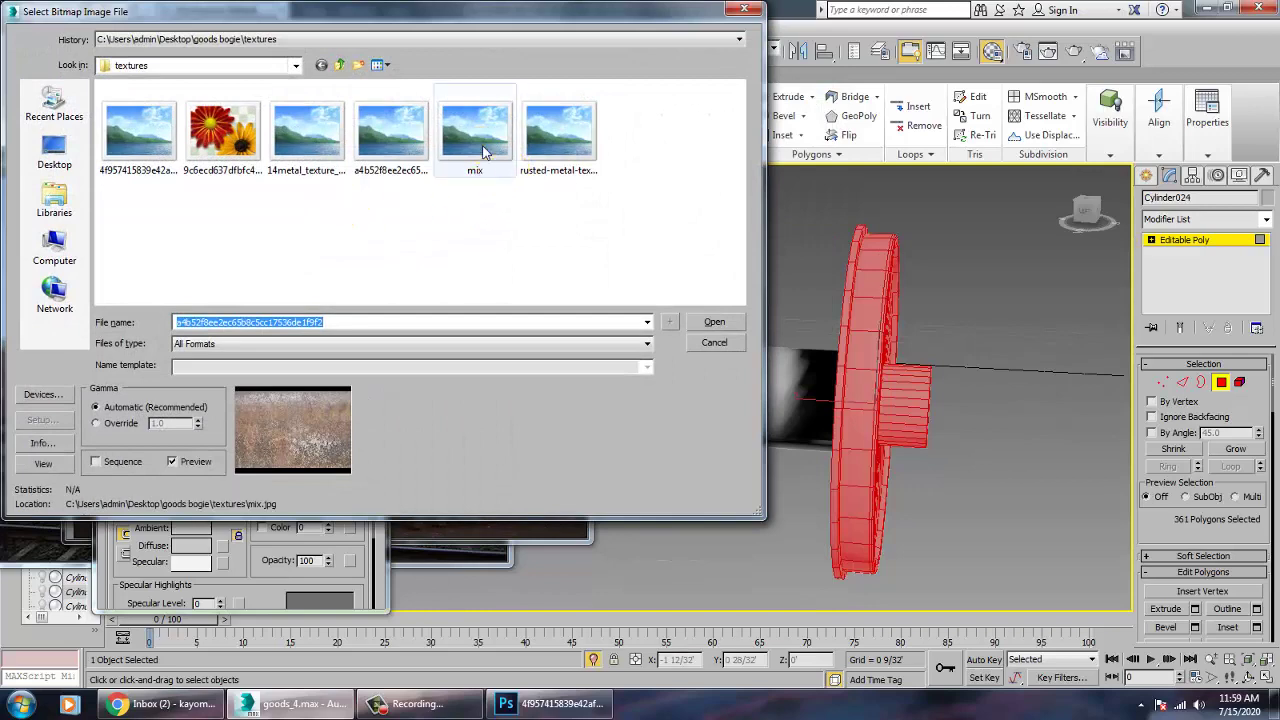
{"action": "double_click", "coordinate": [482, 150]}
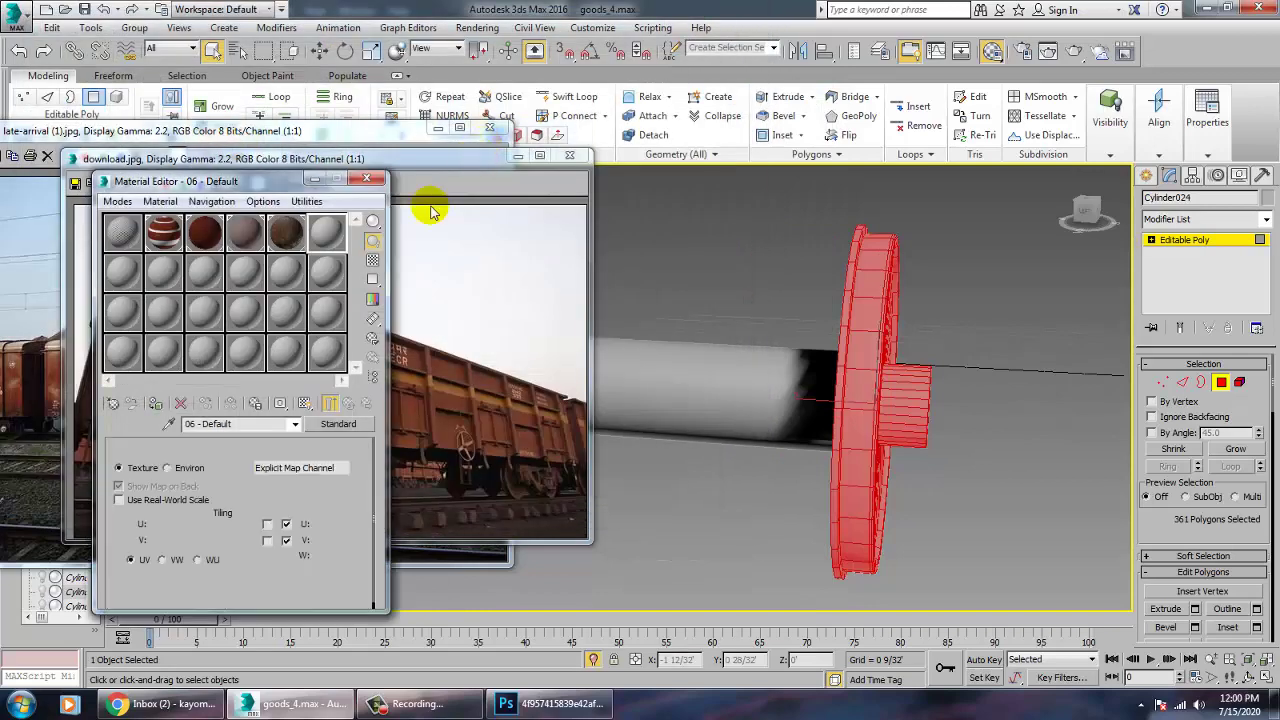
- Assign material 06 - Default to the selected wheel polygons and show its texture in the viewport
{"action": "left_click", "coordinate": [157, 405]}
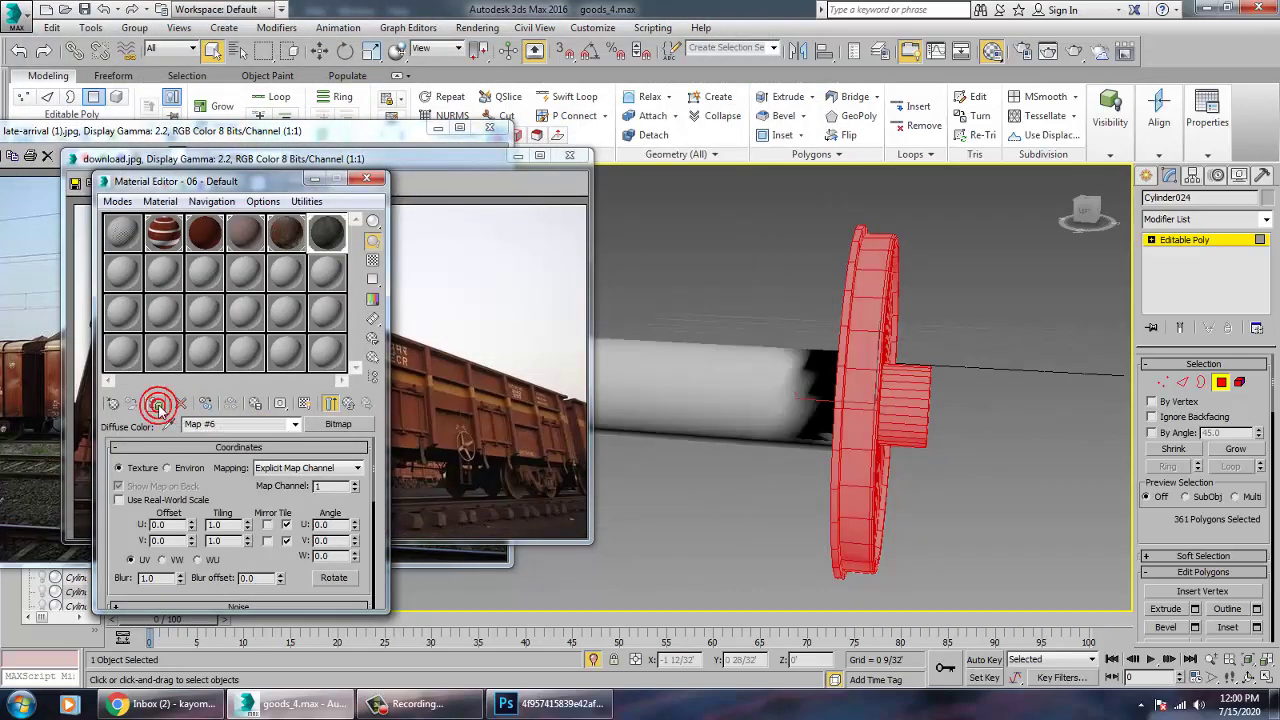
{"action": "left_click", "coordinate": [306, 405]}
{"action": "mouse_move", "coordinate": [992, 393]}
{"action": "middle_mouse_down", "text": "alt"}
{"action": "mouse_move", "coordinate": [886, 379]}
{"action": "mouse_move", "coordinate": [938, 392]}
{"action": "middle_mouse_up", "text": "alt"}
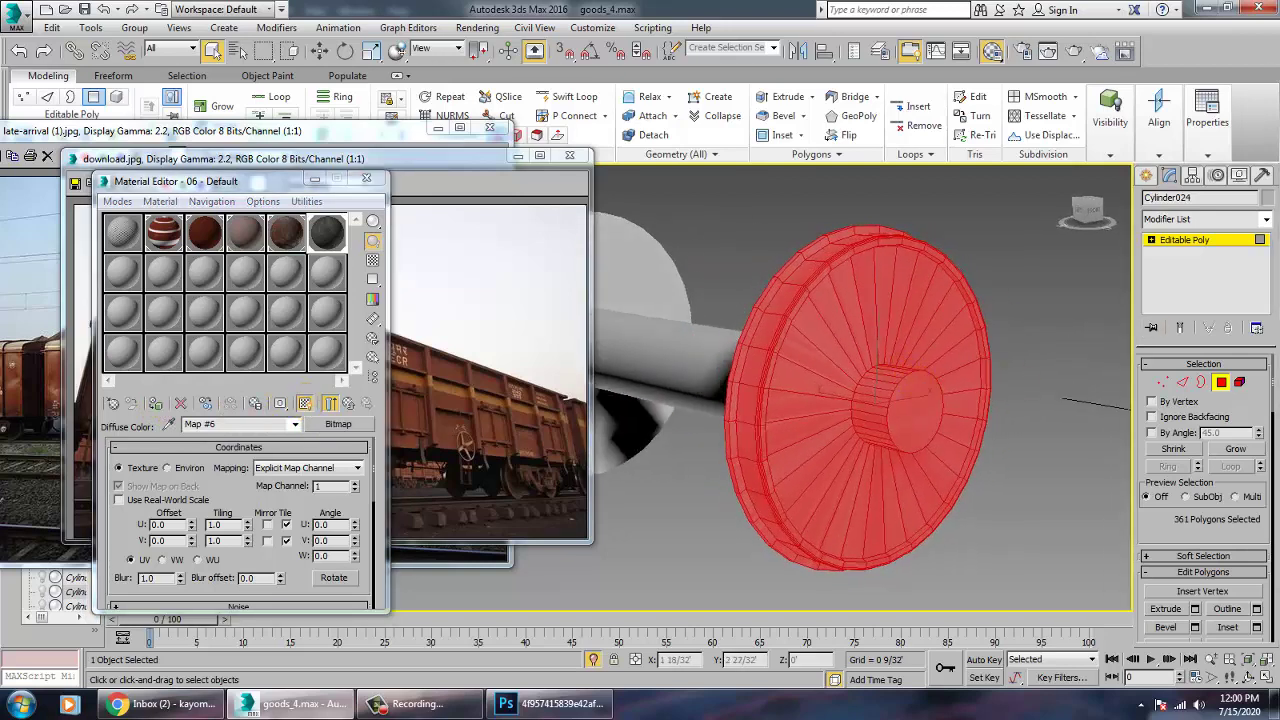
- Add a UVW Map modifier to the selected wheel polygons, try Cylindrical mapping and settle on Box mapping
{"action": "left_click", "coordinate": [1268, 219]}
{"action": "scroll", "coordinate": [1250, 290], "scroll_direction": "down", "scroll_amount": 10}
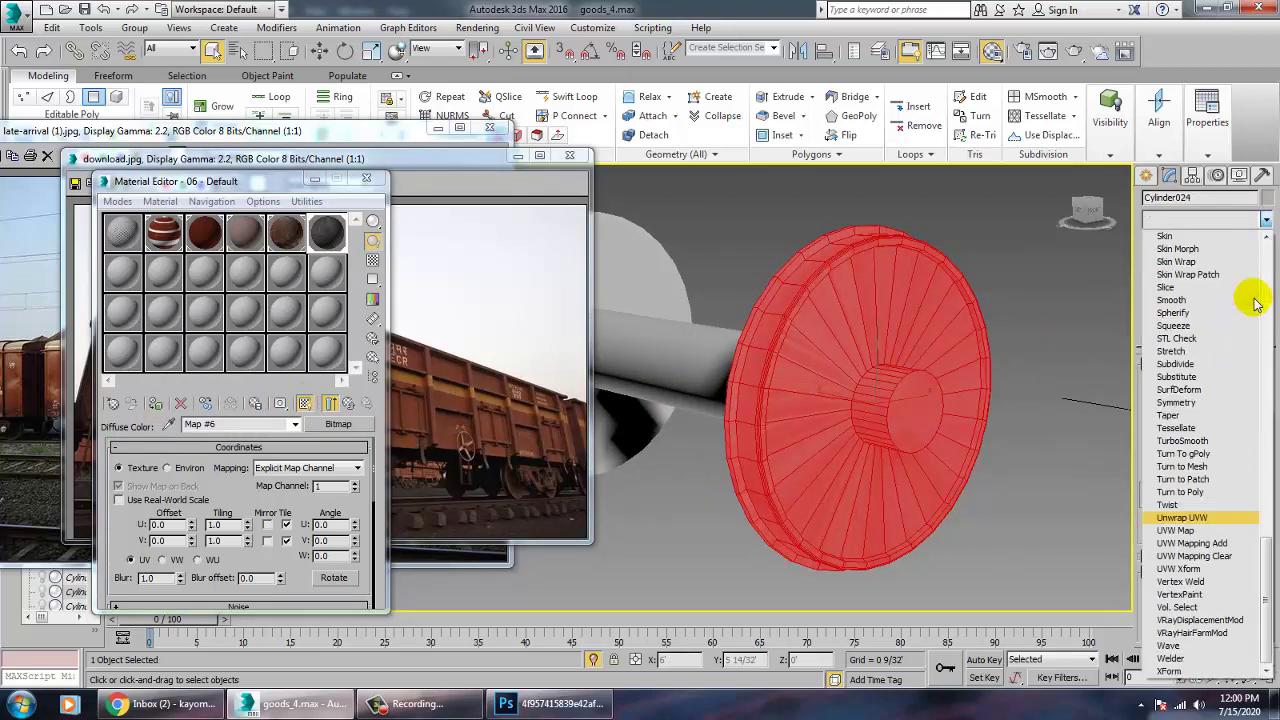
{"action": "left_click", "coordinate": [1195, 530]}
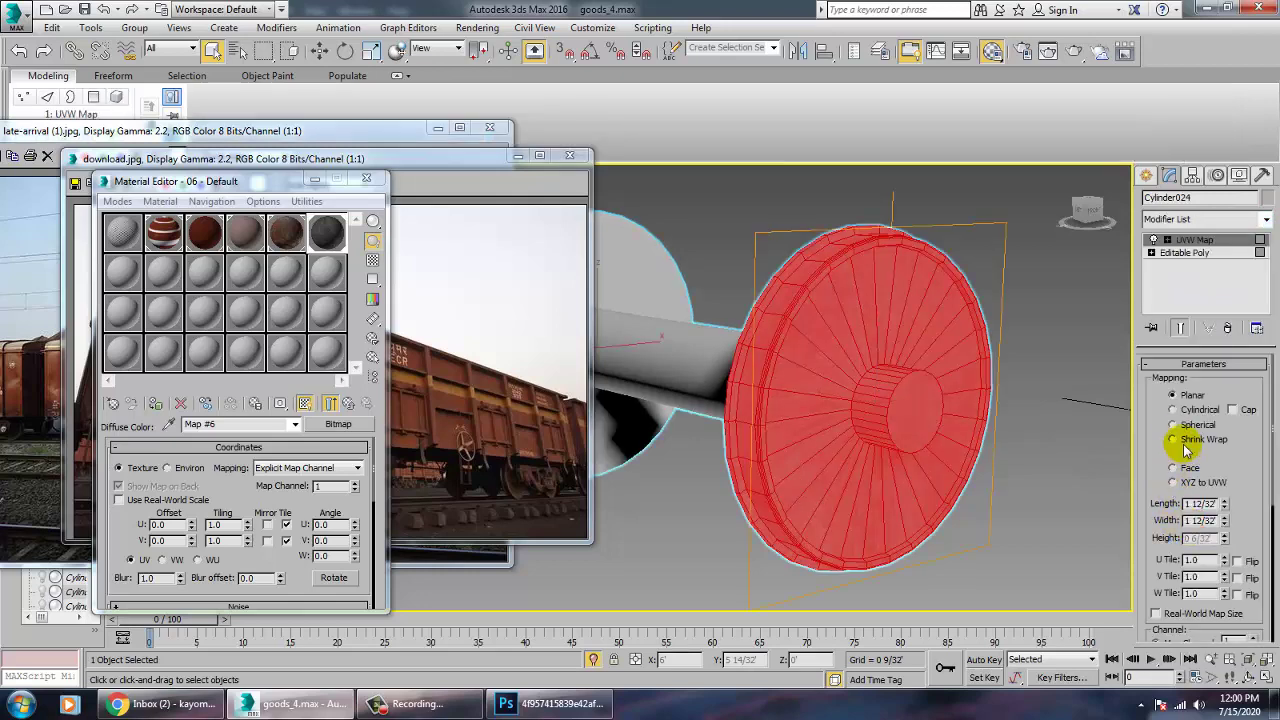
{"action": "left_click", "coordinate": [1174, 410]}
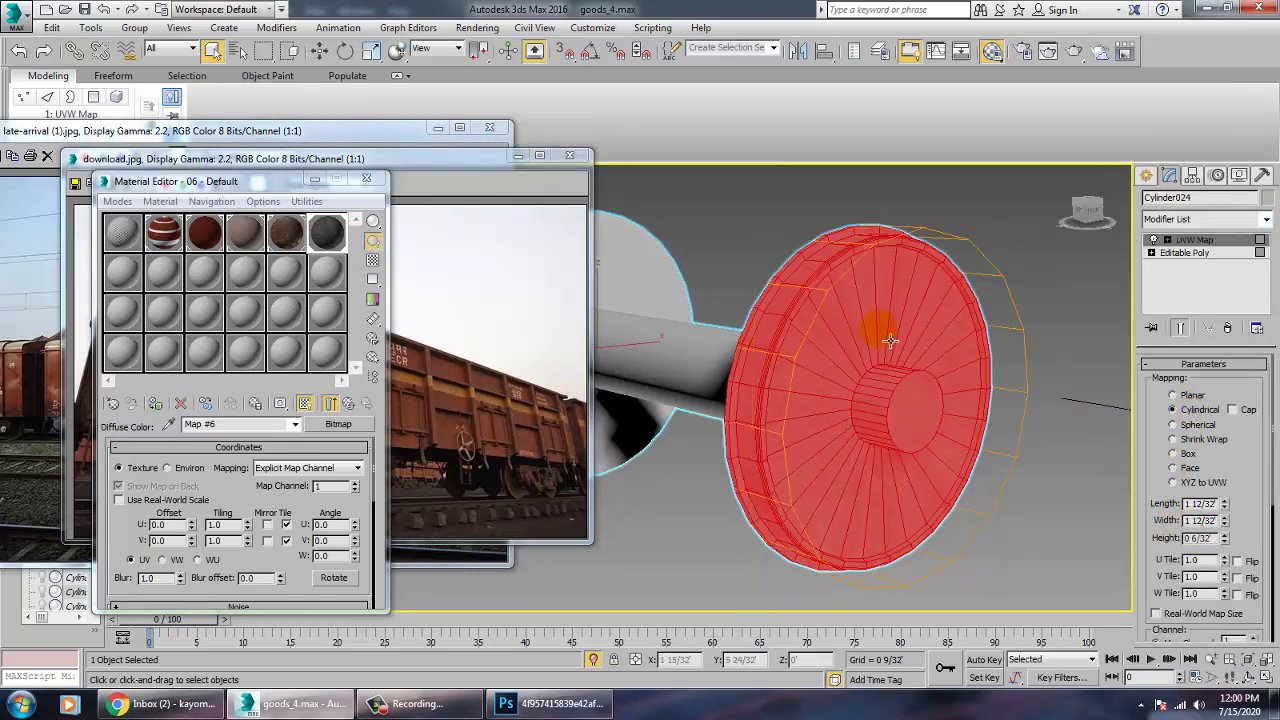
{"action": "middle_click_drag", "start_coordinate": [889, 341], "coordinate": [893, 347], "text": "alt"}
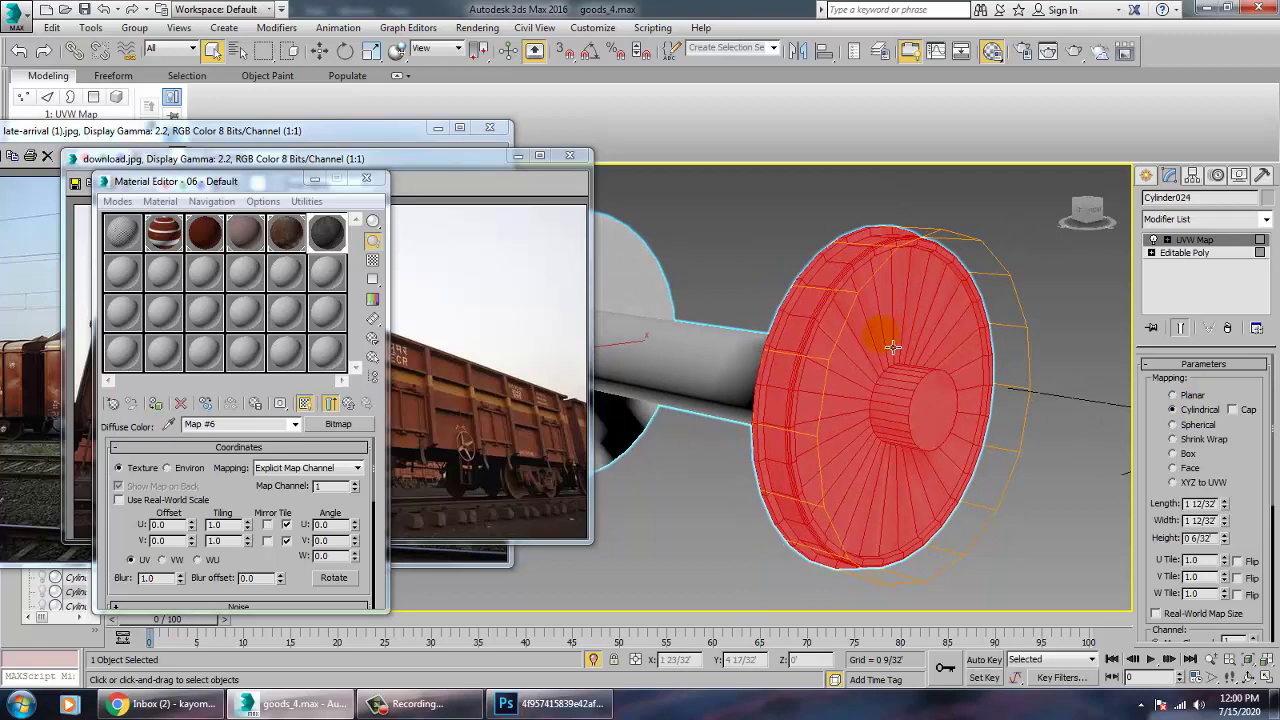
{"action": "left_click", "coordinate": [756, 219]}
{"action": "left_click", "coordinate": [817, 345]}
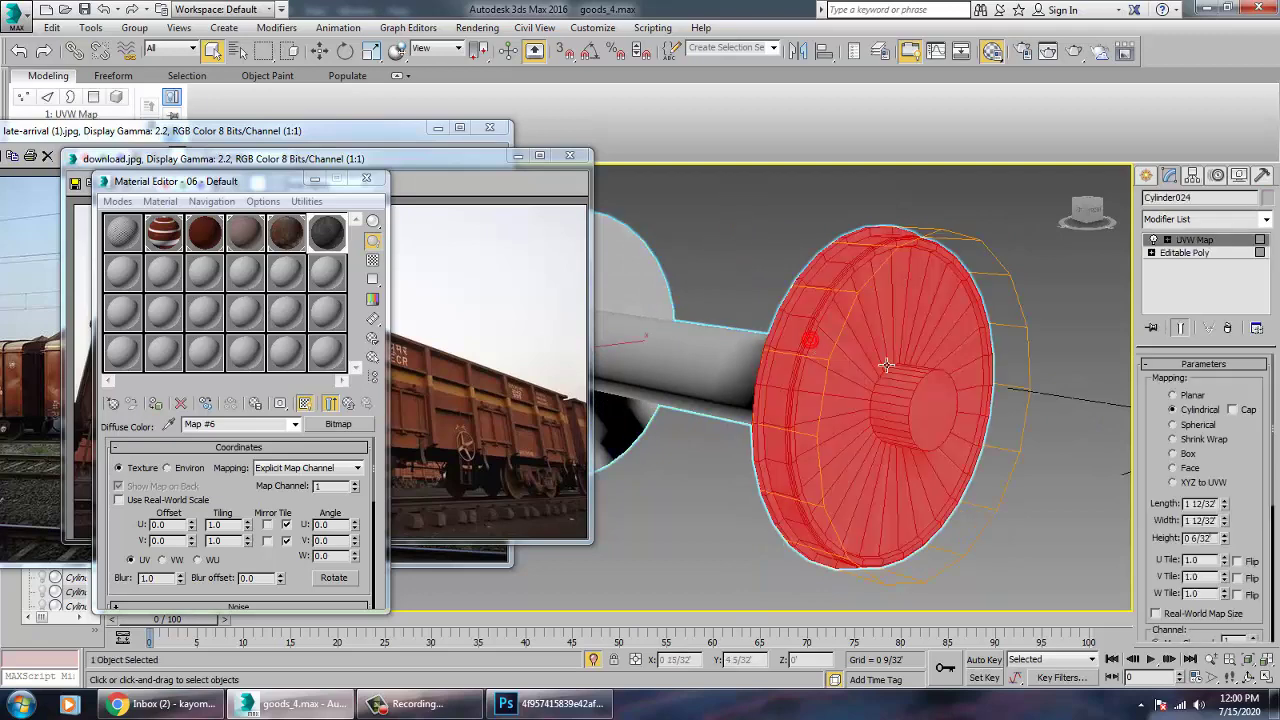
{"action": "left_click", "coordinate": [1187, 454]}
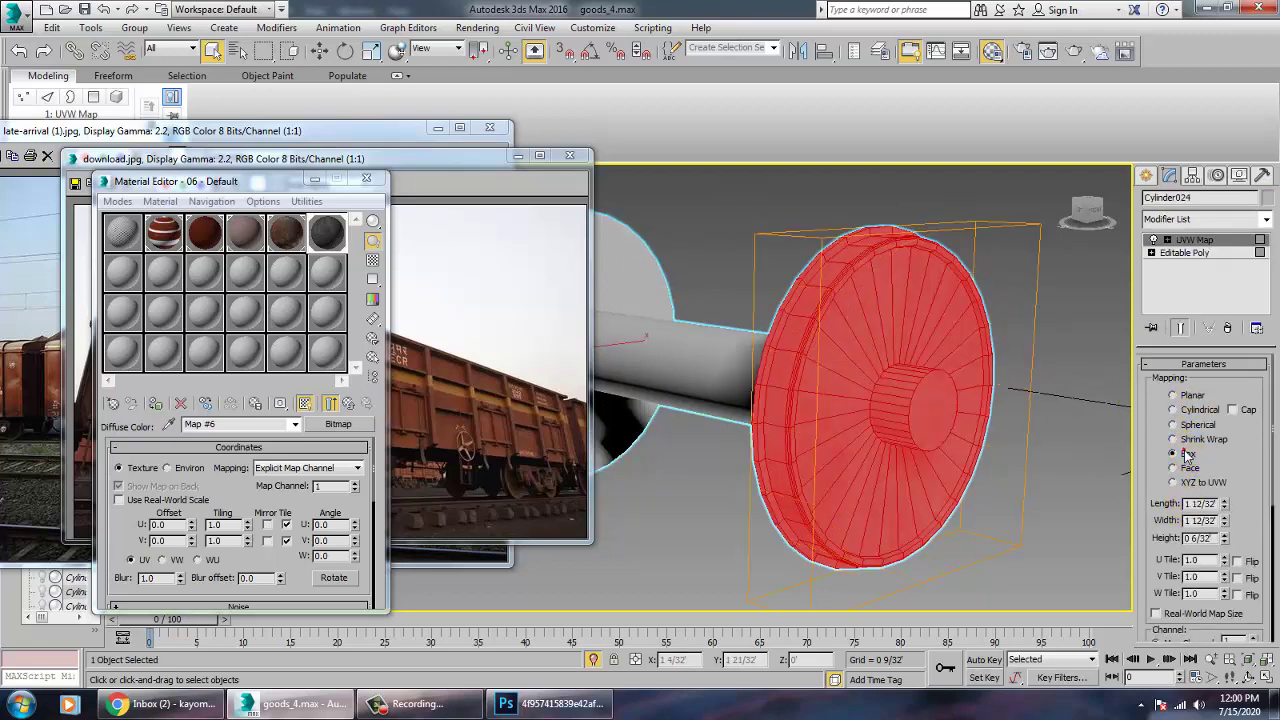
{"action": "left_click", "coordinate": [703, 226]}
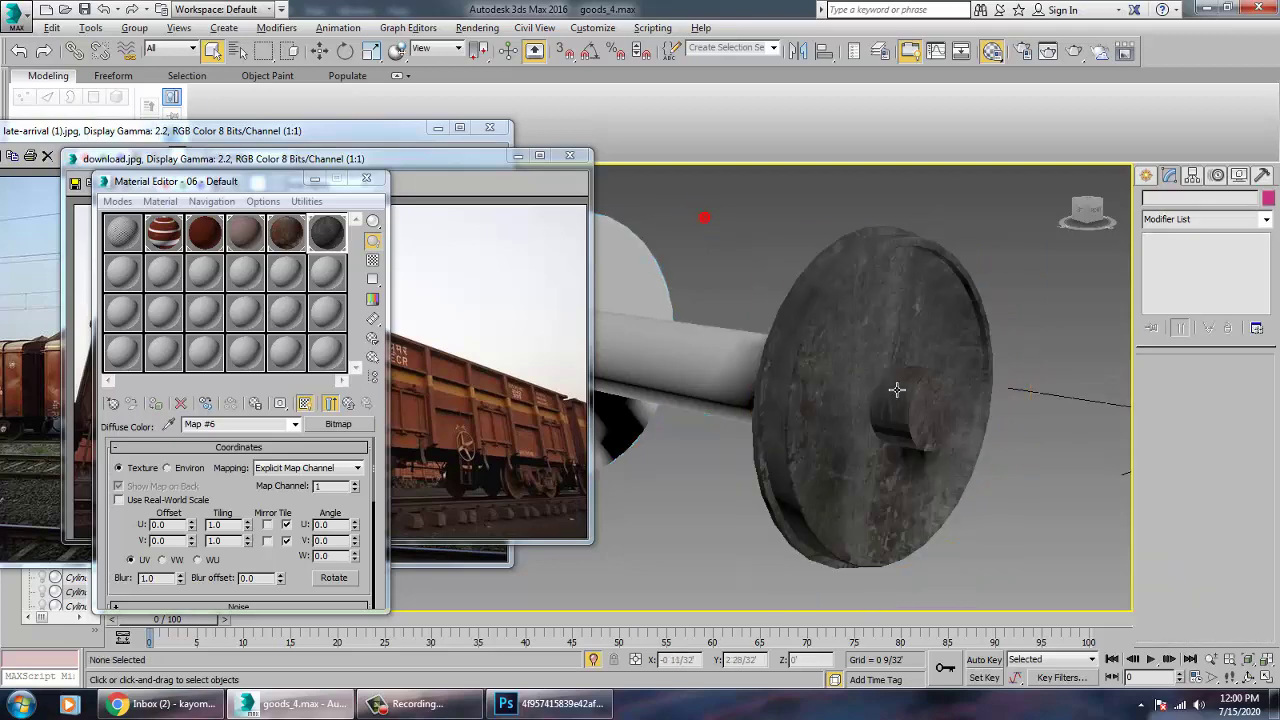
- Check the texture on the wheel up close and end the isolation to bring back the whole wagon
{"action": "mouse_move", "coordinate": [897, 389]}
{"action": "middle_mouse_down", "text": "alt"}
{"action": "mouse_move", "coordinate": [829, 377]}
{"action": "mouse_move", "coordinate": [815, 391]}
{"action": "mouse_move", "coordinate": [897, 391]}
{"action": "mouse_move", "coordinate": [883, 378]}
{"action": "mouse_move", "coordinate": [831, 374]}
{"action": "mouse_move", "coordinate": [910, 402]}
{"action": "mouse_move", "coordinate": [896, 406]}
{"action": "middle_mouse_up", "text": "alt"}
{"action": "scroll", "coordinate": [905, 379], "scroll_direction": "up", "scroll_amount": 4}
{"action": "scroll", "coordinate": [912, 393], "scroll_direction": "down", "scroll_amount": 5}
{"action": "scroll", "coordinate": [908, 389], "scroll_direction": "up", "scroll_amount": 2}
{"action": "scroll", "coordinate": [897, 412], "scroll_direction": "up", "scroll_amount": 4}
{"action": "scroll", "coordinate": [892, 403], "scroll_direction": "down", "scroll_amount": 3}
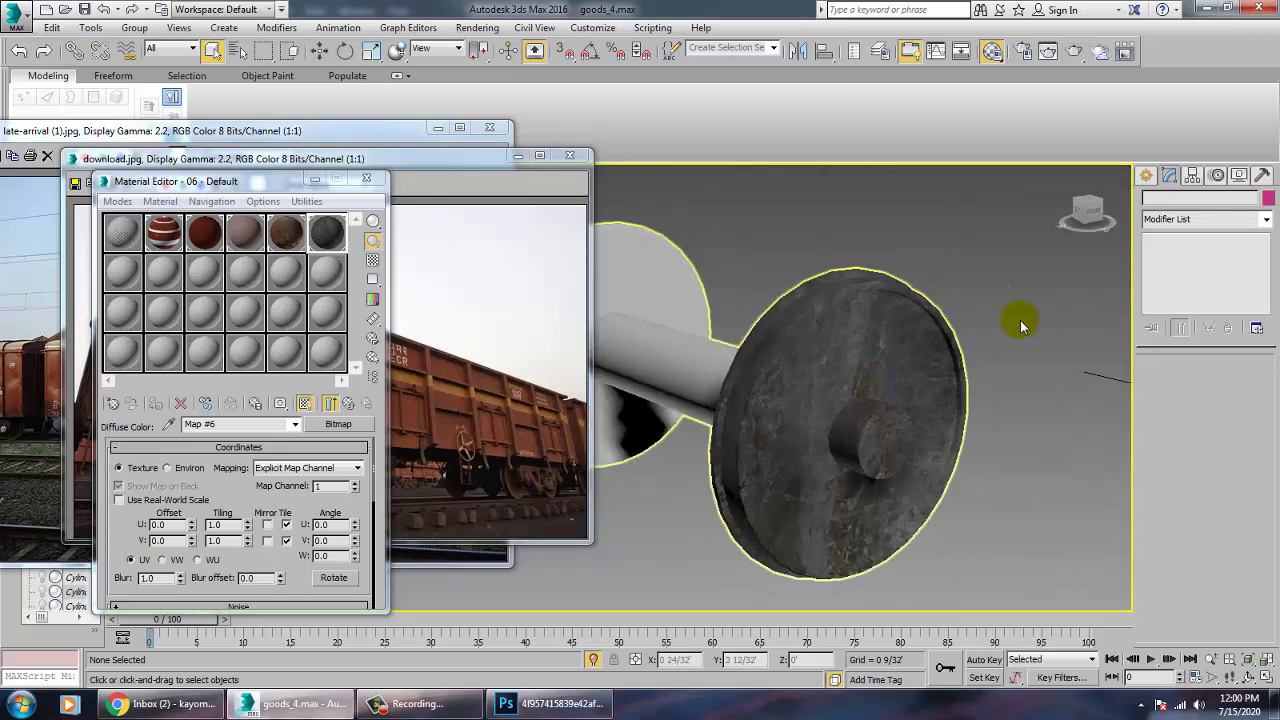
{"action": "right_click", "coordinate": [1018, 300]}
{"action": "left_click", "coordinate": [1072, 176]}
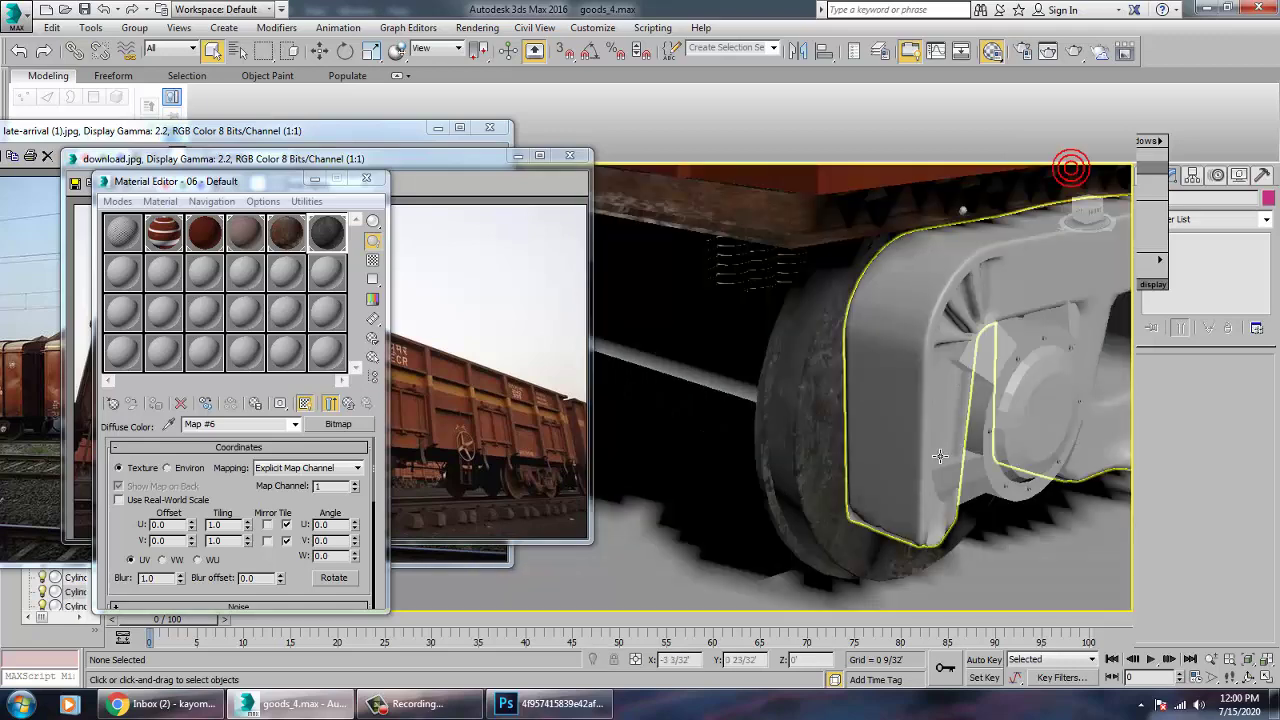
- Select the textured wheelset under the wagon and convert it to an Editable Poly
{"action": "scroll", "coordinate": [943, 432], "scroll_direction": "down", "scroll_amount": 6}
{"action": "middle_click_drag", "start_coordinate": [917, 421], "coordinate": [885, 411], "text": "alt"}
{"action": "scroll", "coordinate": [886, 412], "scroll_direction": "up", "scroll_amount": 2}
{"action": "scroll", "coordinate": [896, 426], "scroll_direction": "up", "scroll_amount": 8}
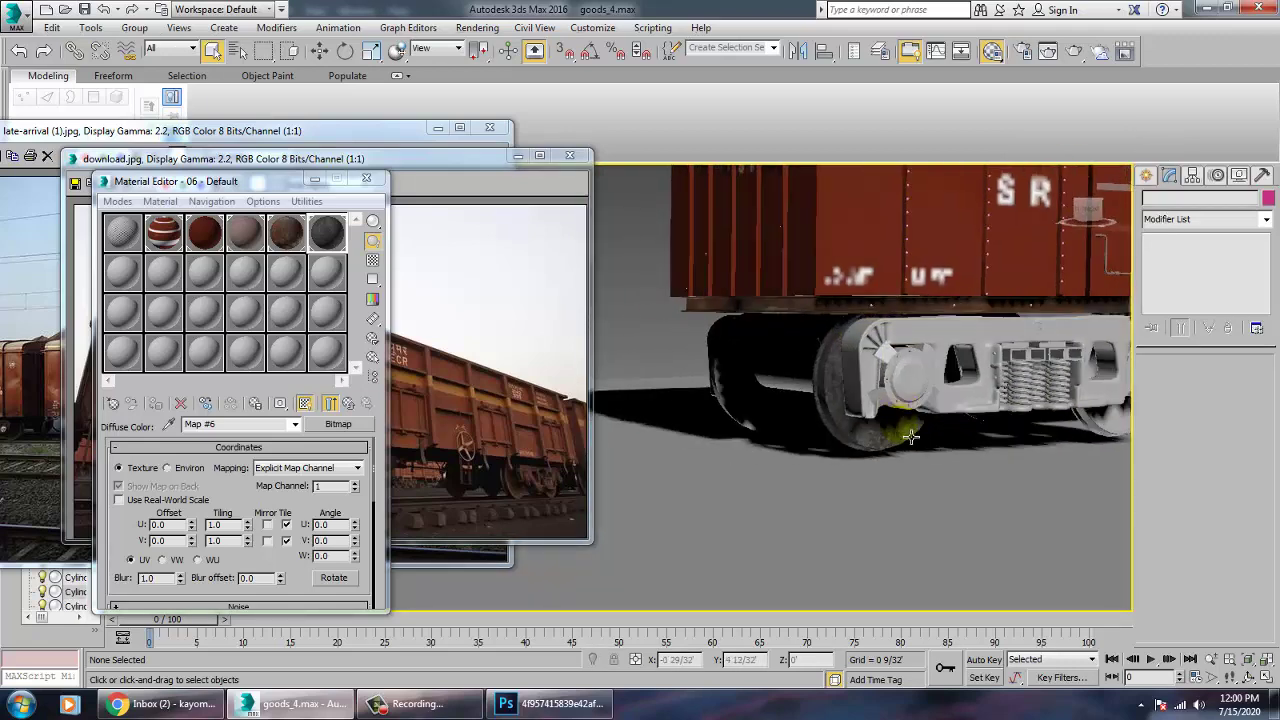
{"action": "left_click", "coordinate": [985, 441]}
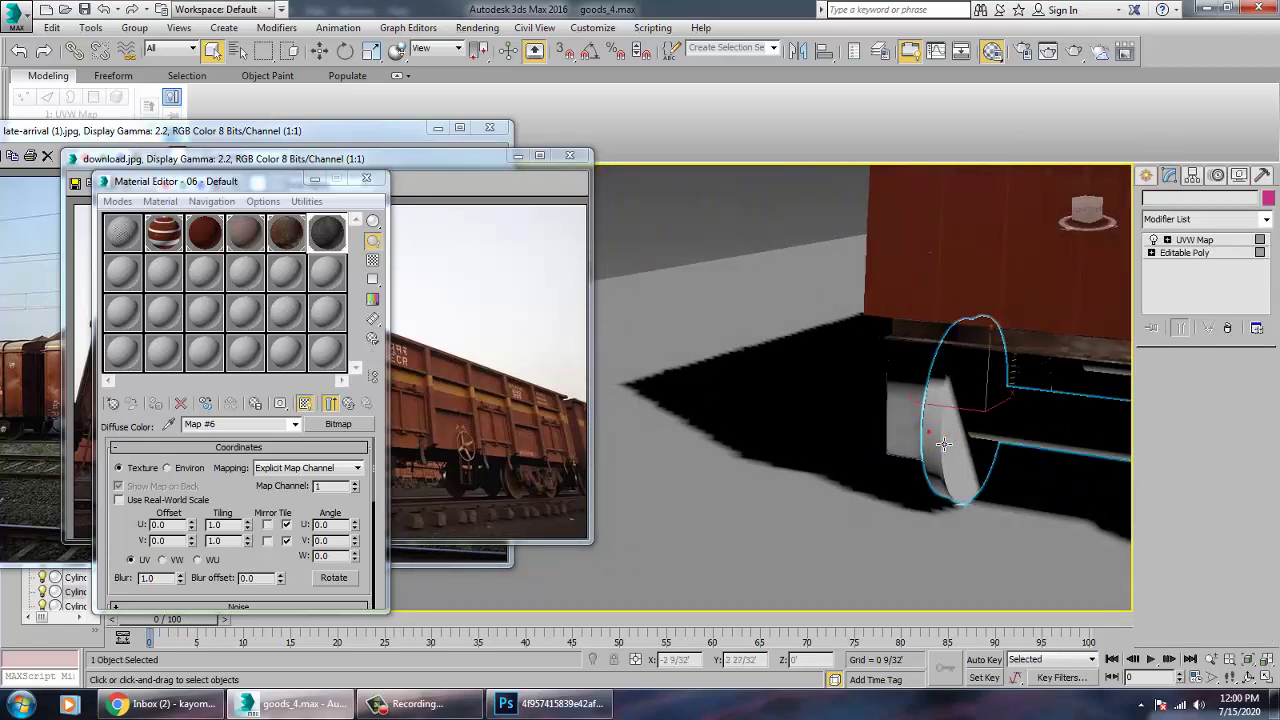
{"action": "middle_click_drag", "start_coordinate": [985, 441], "coordinate": [822, 404], "text": "alt"}
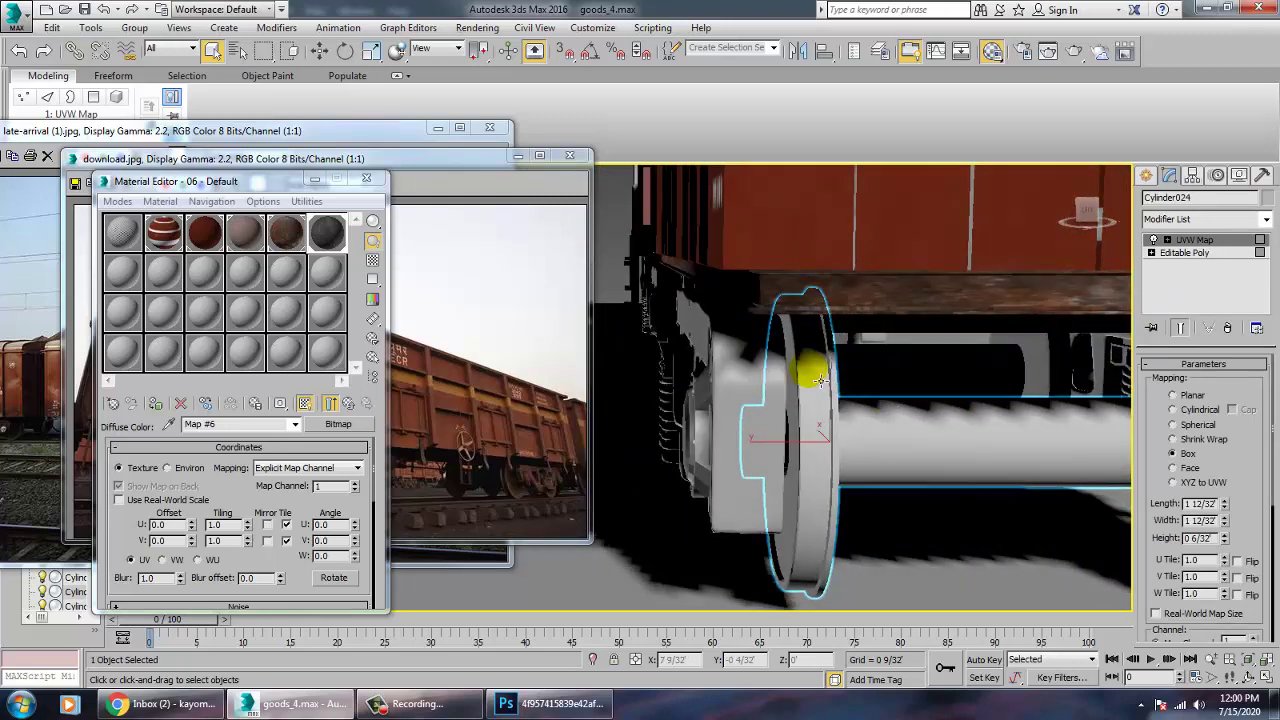
{"action": "right_click", "coordinate": [818, 381]}
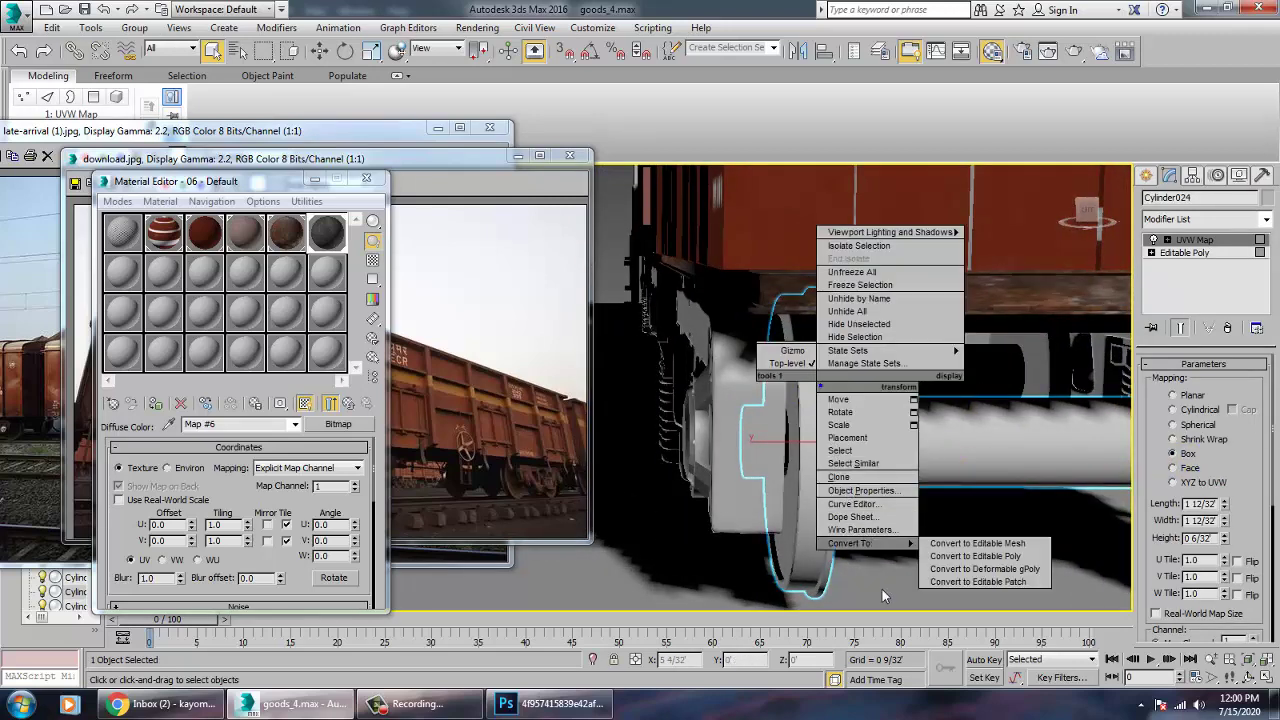
{"action": "left_click", "coordinate": [975, 556]}
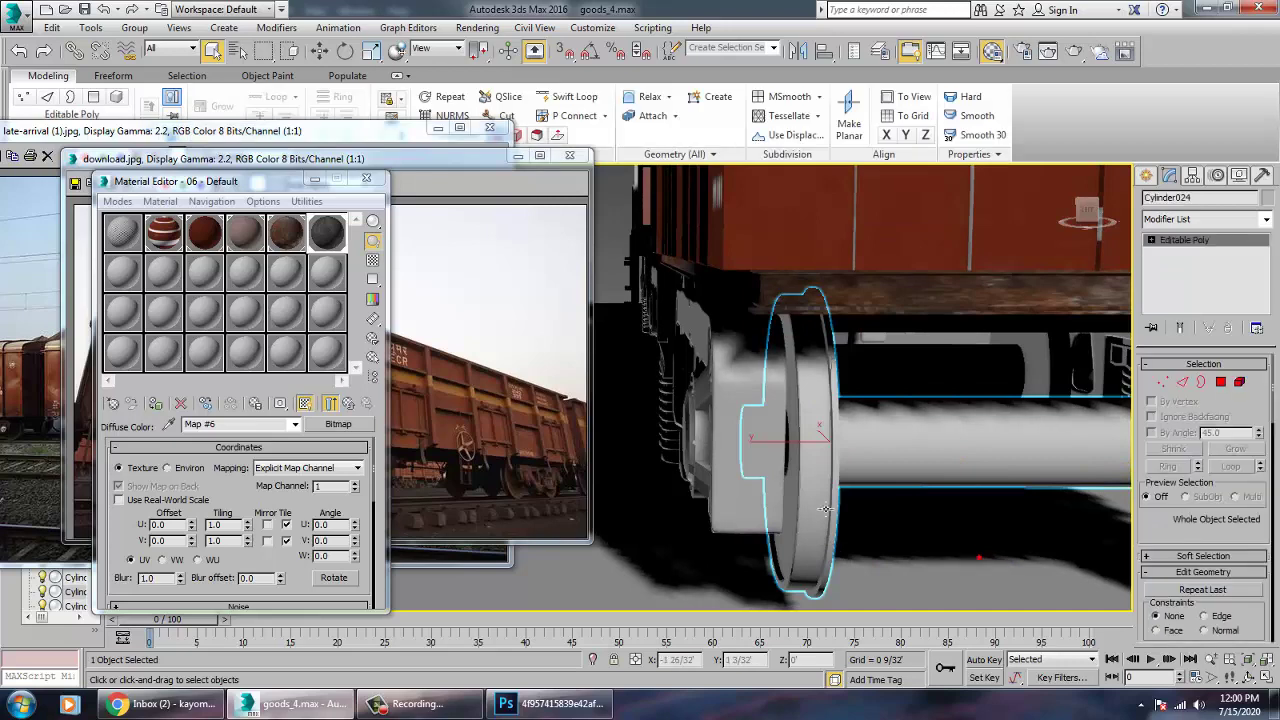
- Select all polygons of the wheel at the axle's other end and assign material 06 - Default to them
{"action": "key", "text": "4"}
{"action": "middle_click_drag", "start_coordinate": [809, 491], "coordinate": [851, 423], "text": "alt"}
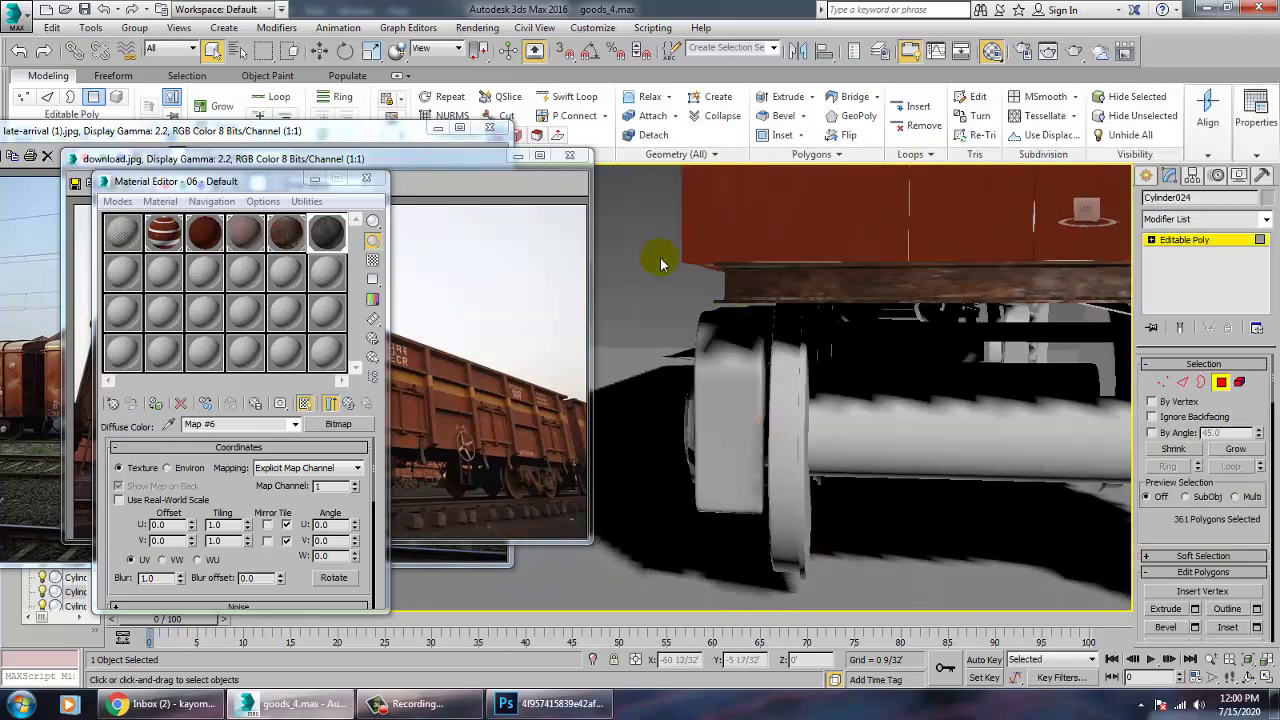
{"action": "key", "text": "ctrl+a"}
{"action": "left_click_drag", "start_coordinate": [941, 307], "coordinate": [1022, 590], "text": "alt"}
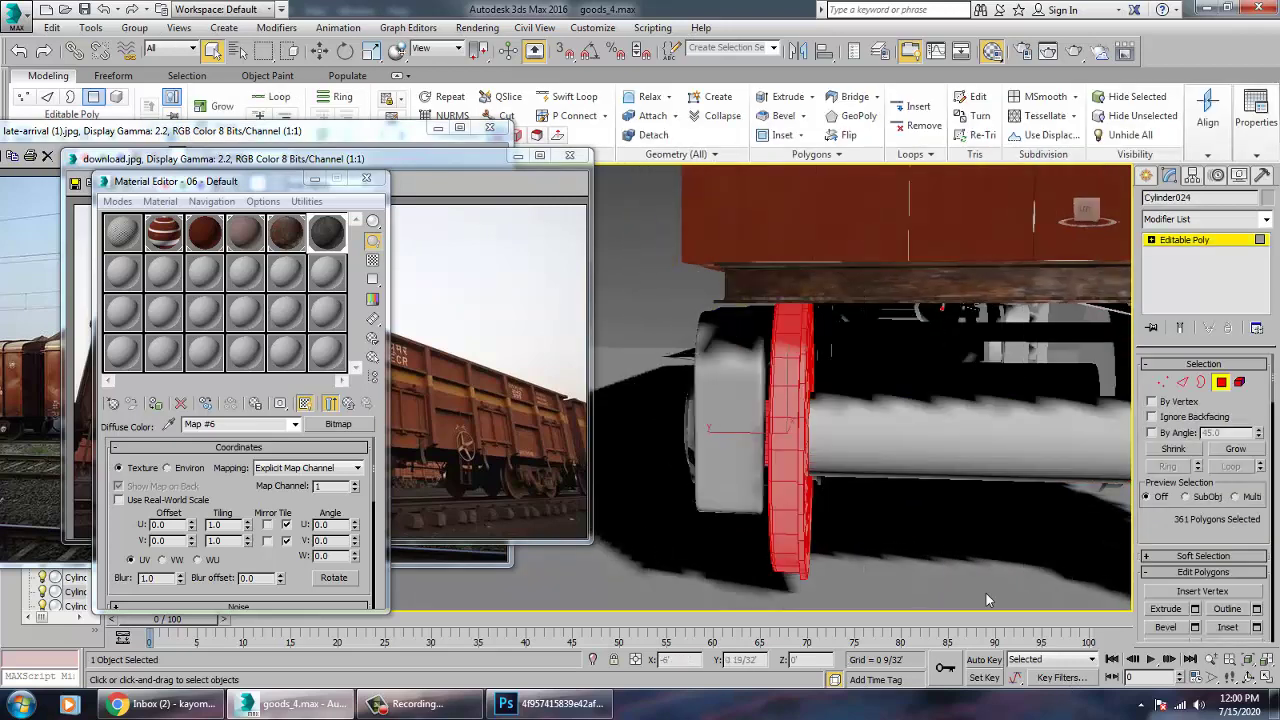
{"action": "left_click", "coordinate": [151, 404]}
- Apply a UVW Map modifier with Box mapping to the second wheel's polygons and convert the wheelset to an Editable Poly
{"action": "left_click", "coordinate": [1261, 241]}
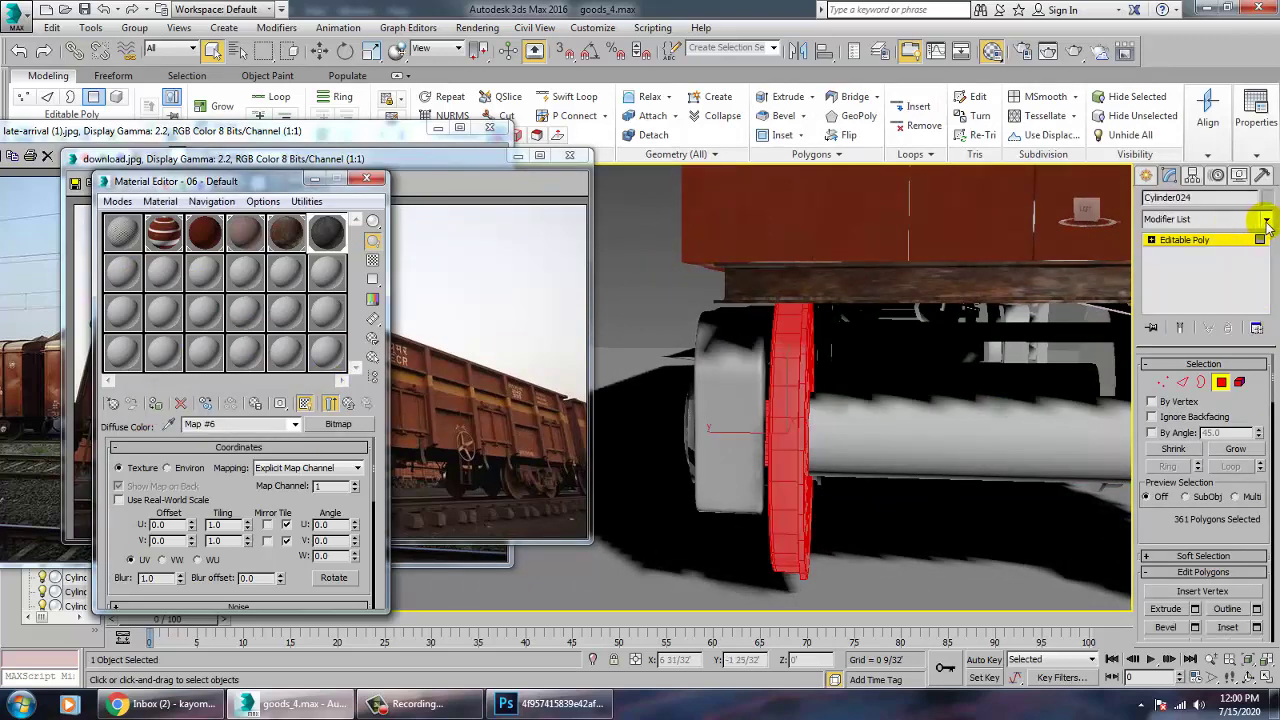
{"action": "left_click", "coordinate": [1266, 221]}
{"action": "scroll", "coordinate": [1223, 320], "scroll_direction": "down", "scroll_amount": 5}
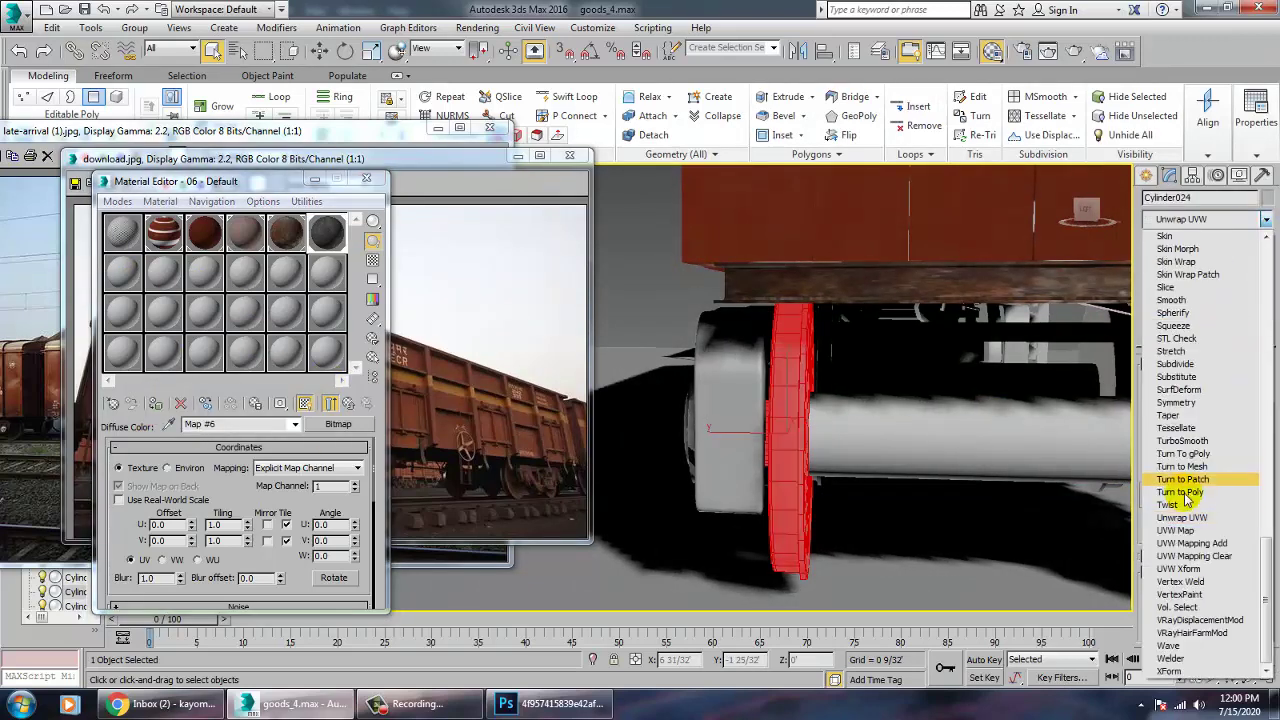
{"action": "left_click", "coordinate": [1182, 537]}
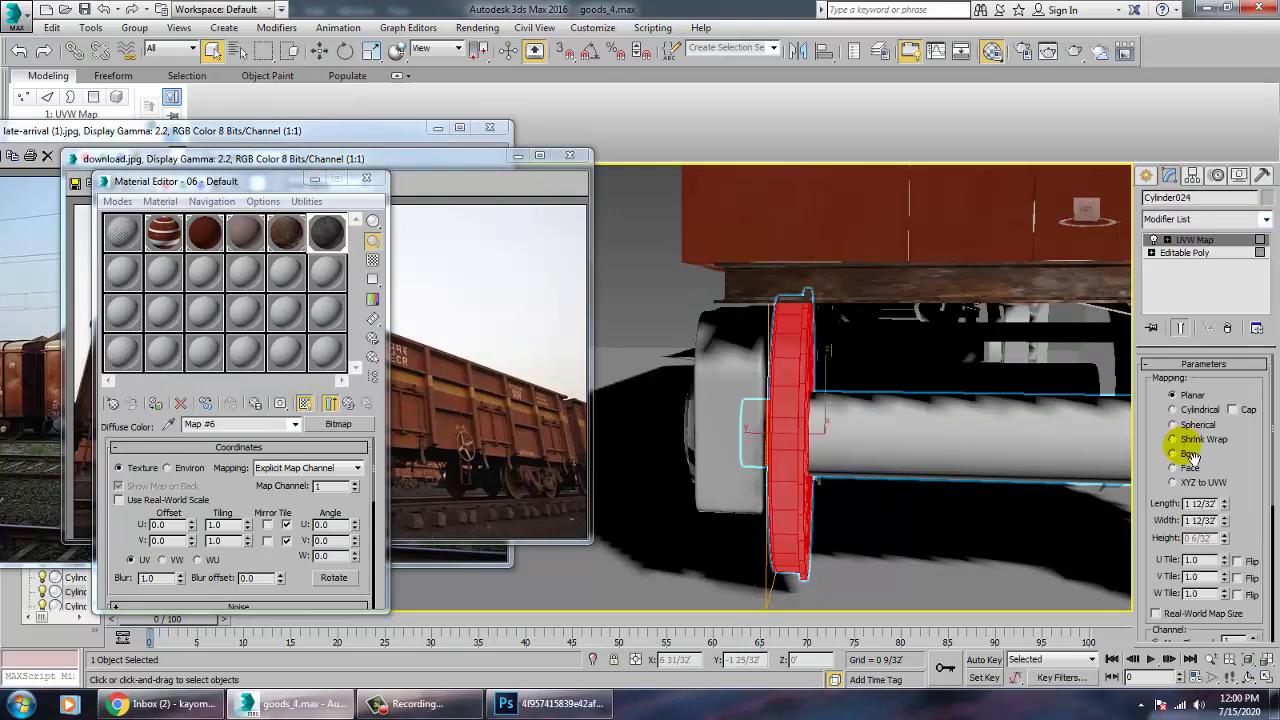
{"action": "middle_click_drag", "start_coordinate": [900, 428], "coordinate": [872, 418], "text": "alt"}
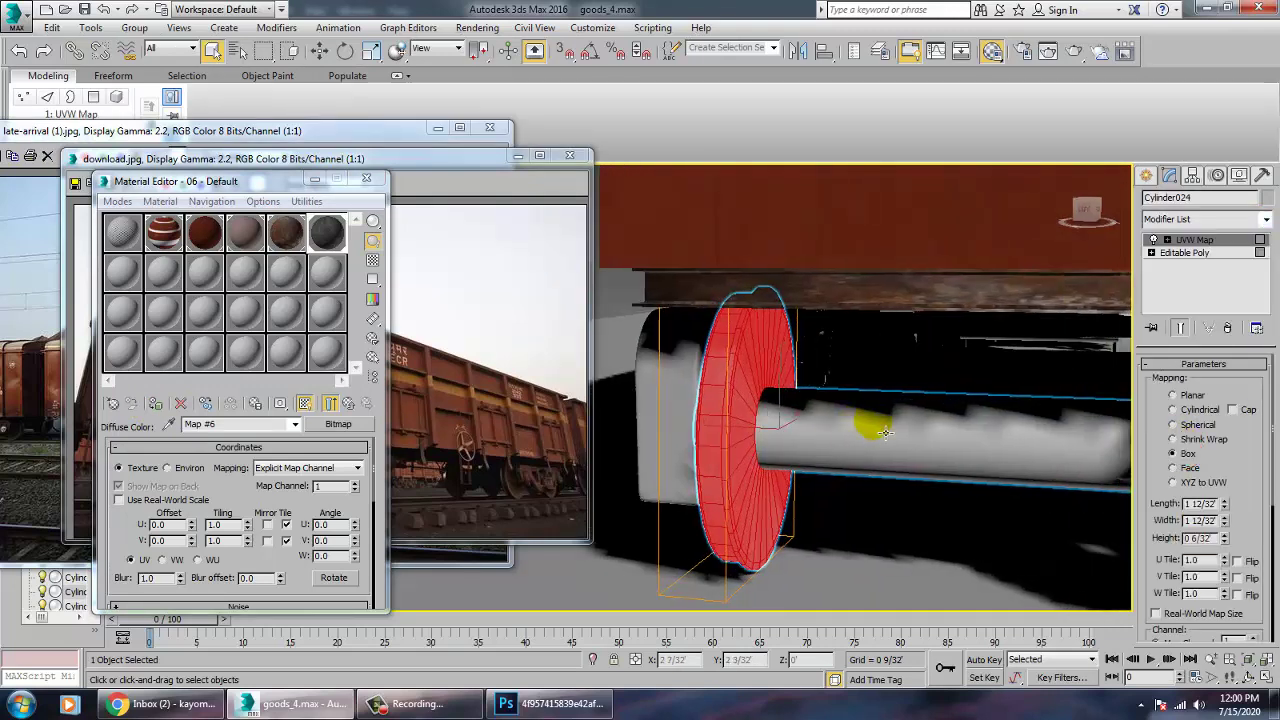
{"action": "right_click", "coordinate": [872, 416]}
{"action": "mouse_move", "coordinate": [920, 578]}
{"action": "left_click", "coordinate": [1025, 590]}
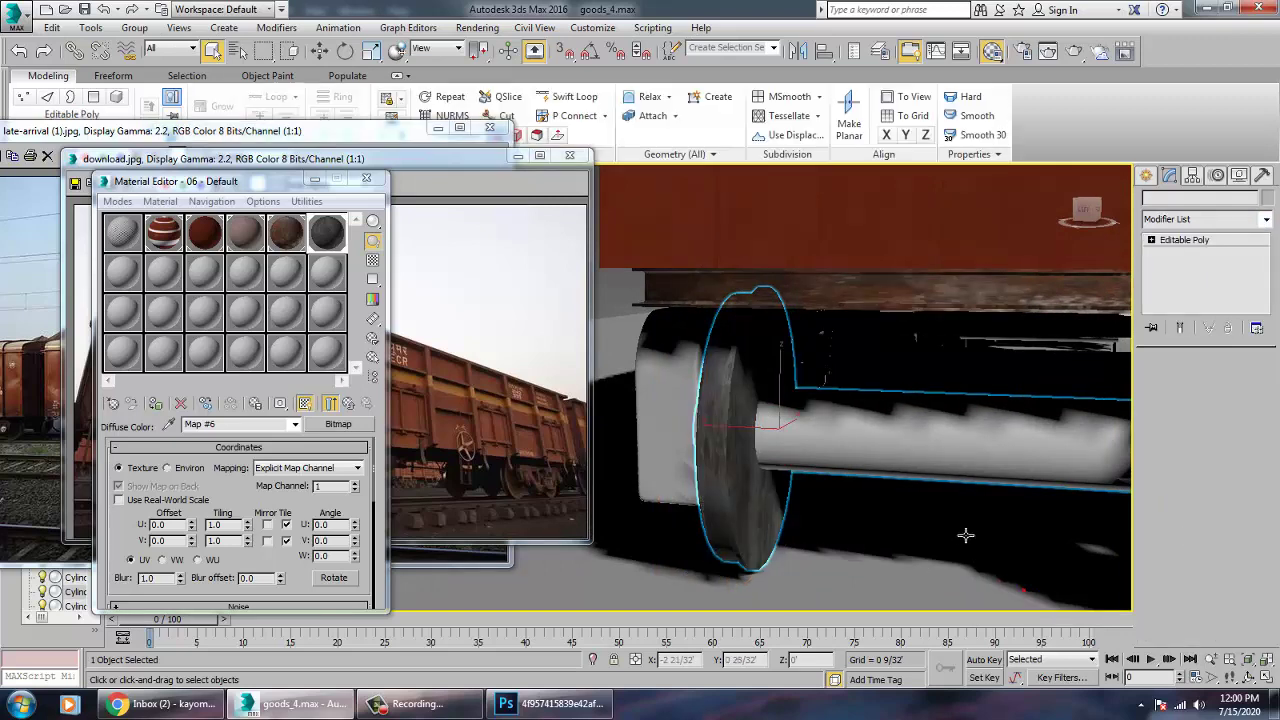
- Select the polygons of the axle shaft between the wheels and assign material 06 - Default to them
{"action": "mouse_move", "coordinate": [966, 531]}
{"action": "middle_mouse_down", "text": "alt"}
{"action": "mouse_move", "coordinate": [905, 534]}
{"action": "mouse_move", "coordinate": [968, 531]}
{"action": "middle_mouse_up", "text": "alt"}
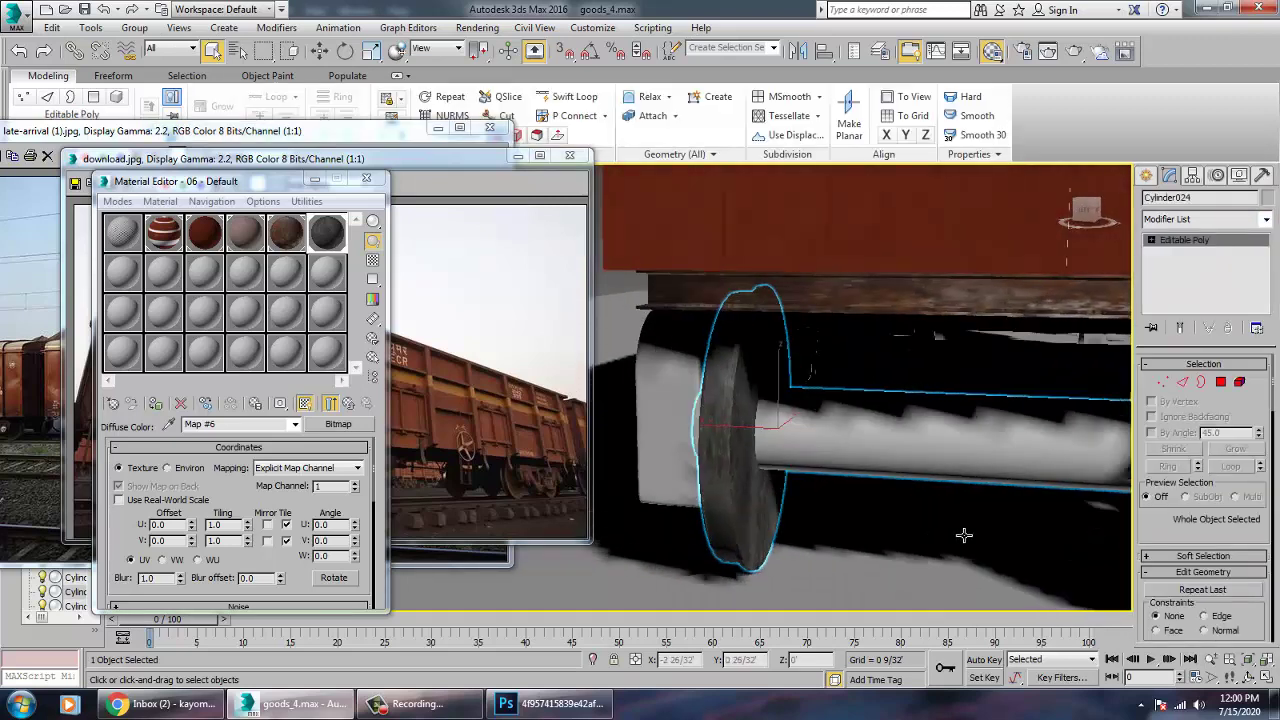
{"action": "left_click", "coordinate": [1221, 381]}
{"action": "left_click", "coordinate": [970, 436]}
{"action": "middle_click_drag", "start_coordinate": [970, 436], "coordinate": [822, 436], "text": "alt"}
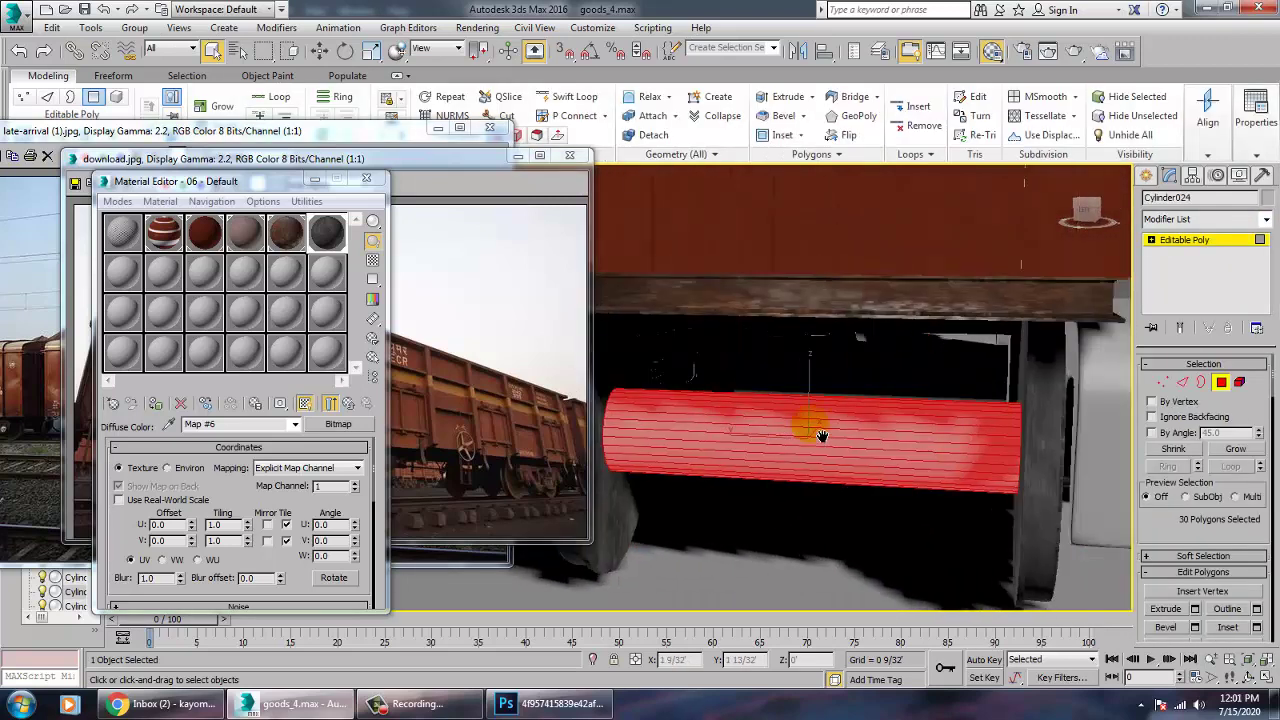
{"action": "key", "text": "m"}
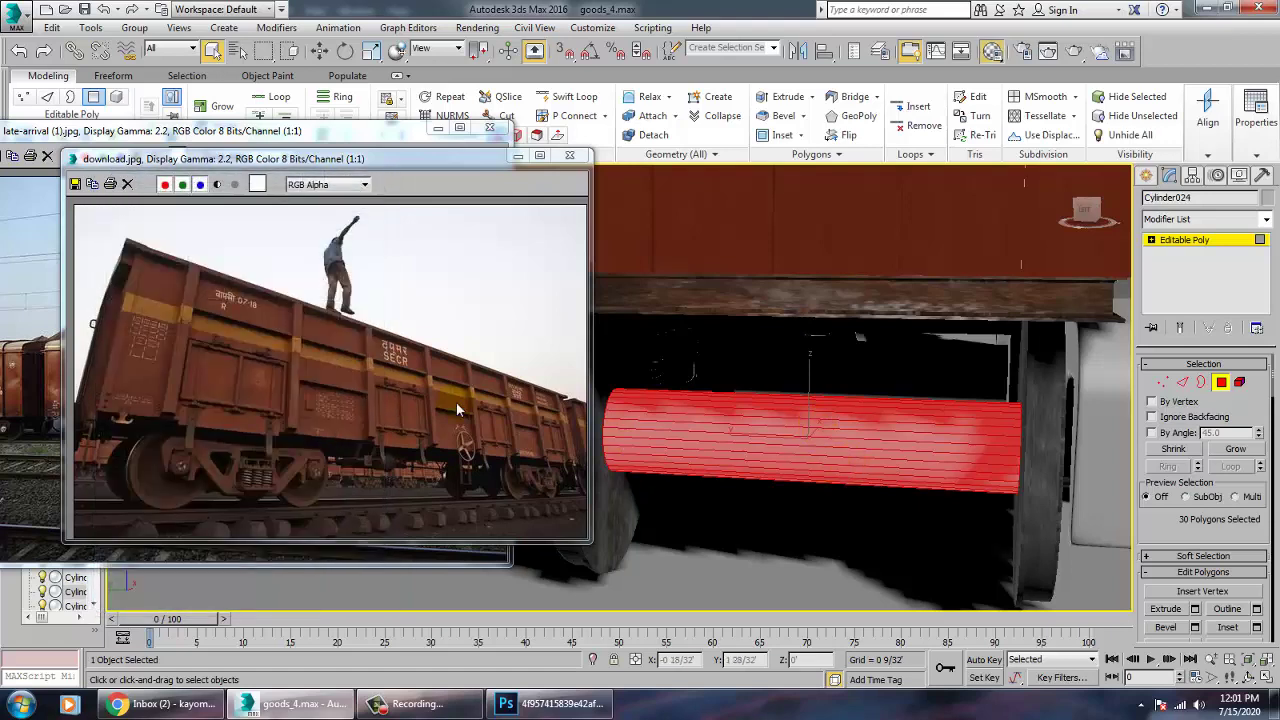
{"action": "key", "text": "m"}
{"action": "left_click", "coordinate": [155, 402]}
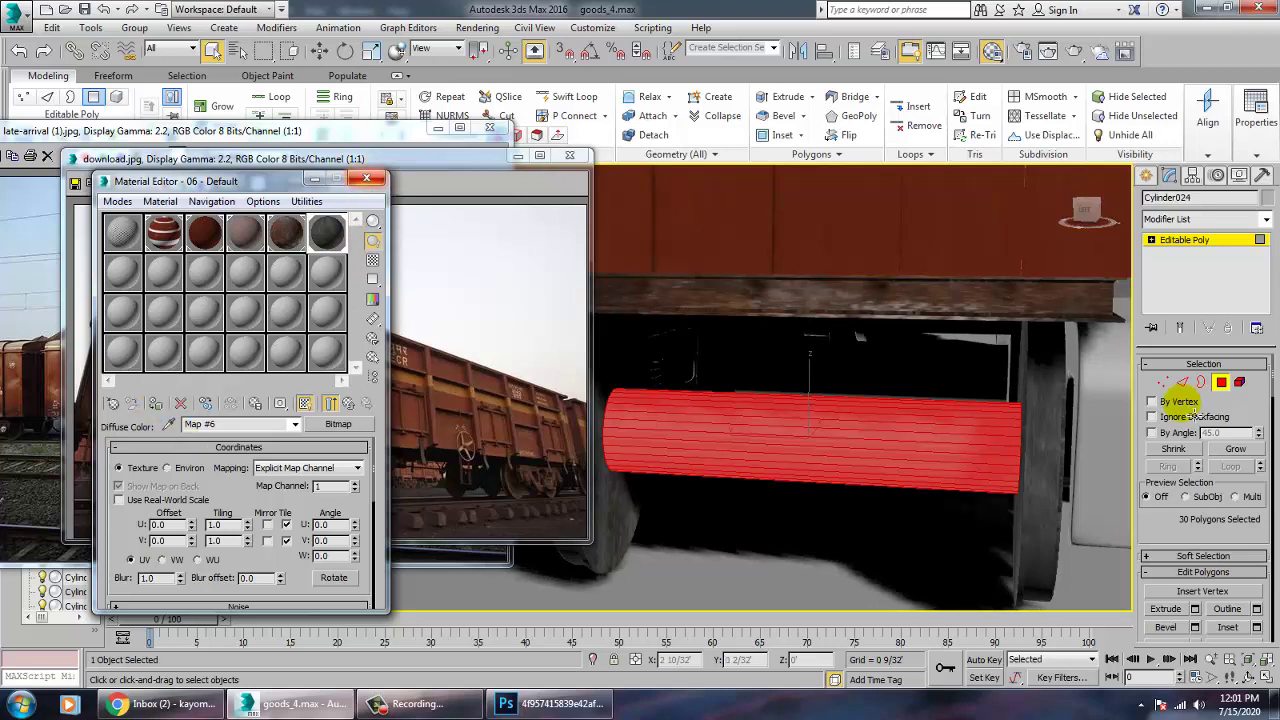
- Add a UVW Map modifier to the axle shaft polygons, comparing Box mapping before choosing Cylindrical
{"action": "left_click", "coordinate": [1264, 216]}
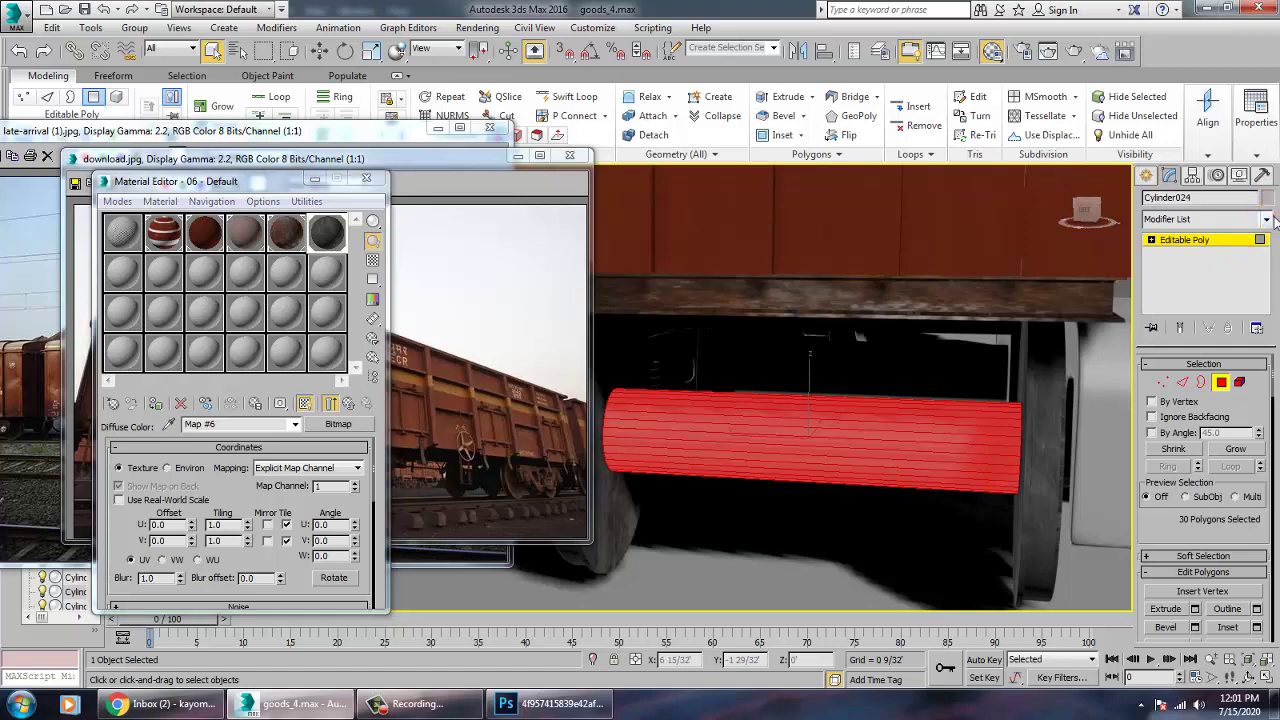
{"action": "left_click", "coordinate": [1268, 219]}
{"action": "key", "text": "u"}
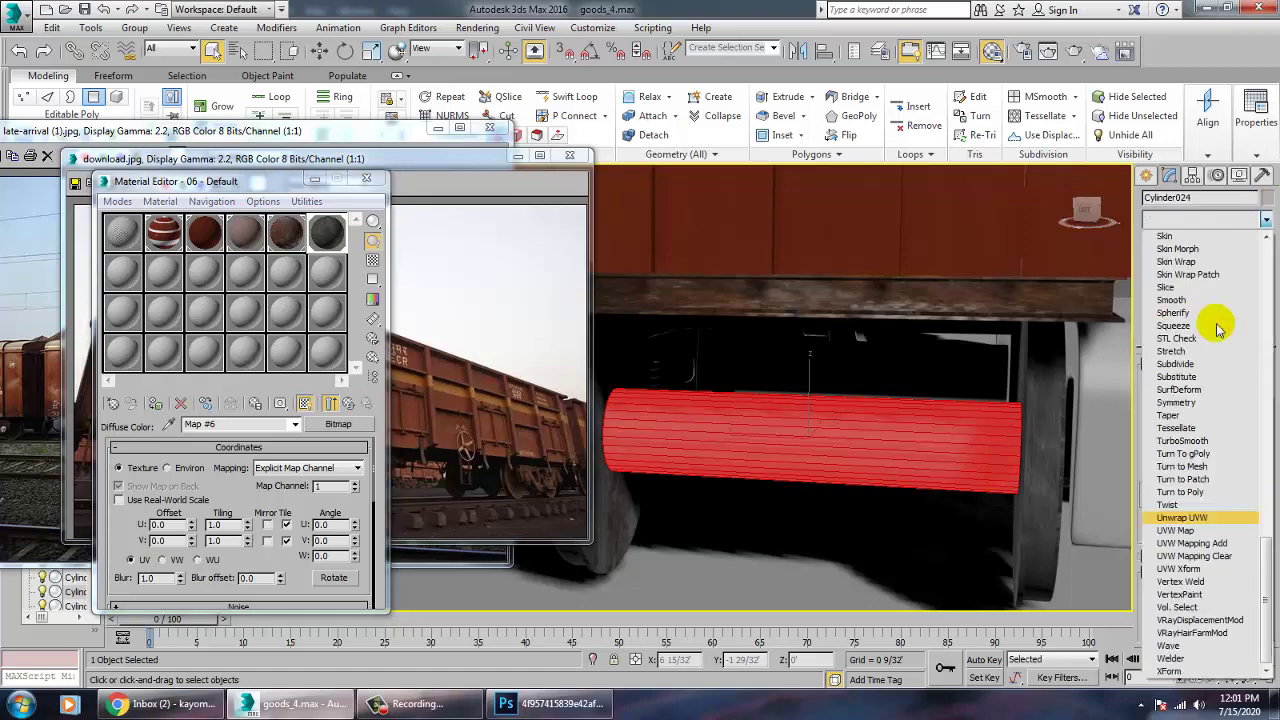
{"action": "left_click", "coordinate": [1176, 530]}
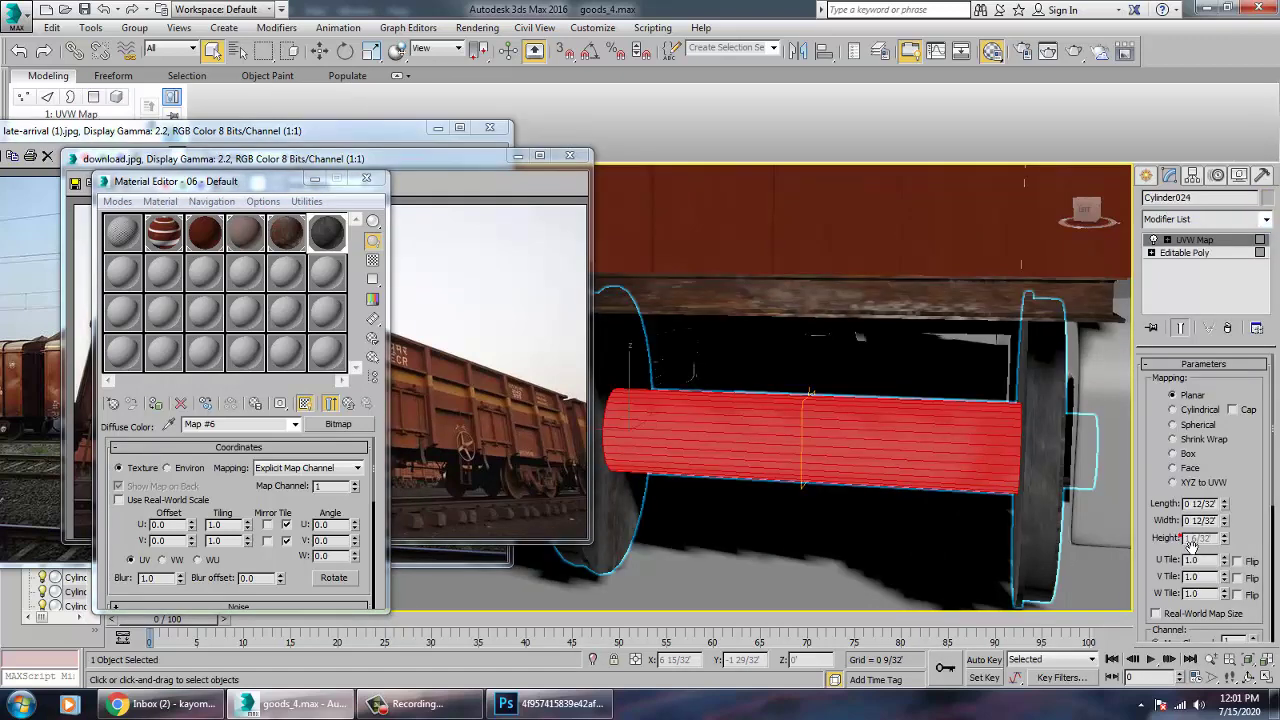
{"action": "left_click", "coordinate": [1187, 455]}
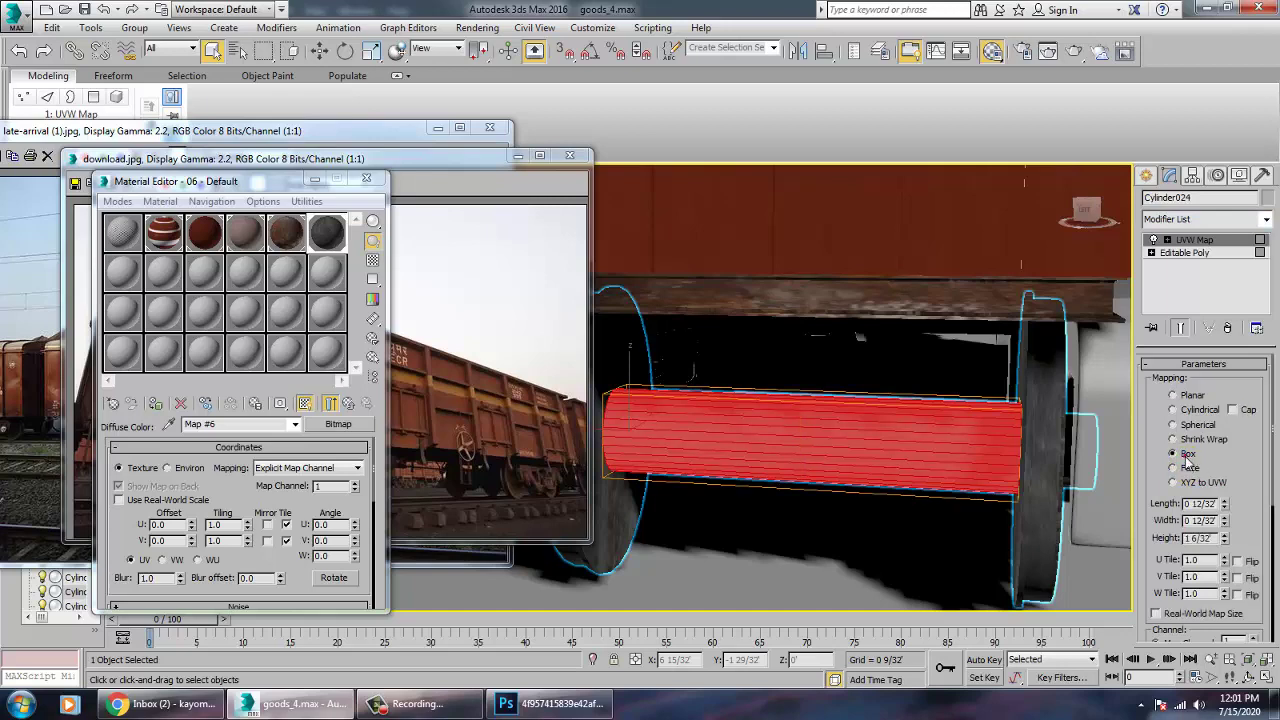
{"action": "left_click", "coordinate": [1190, 411]}
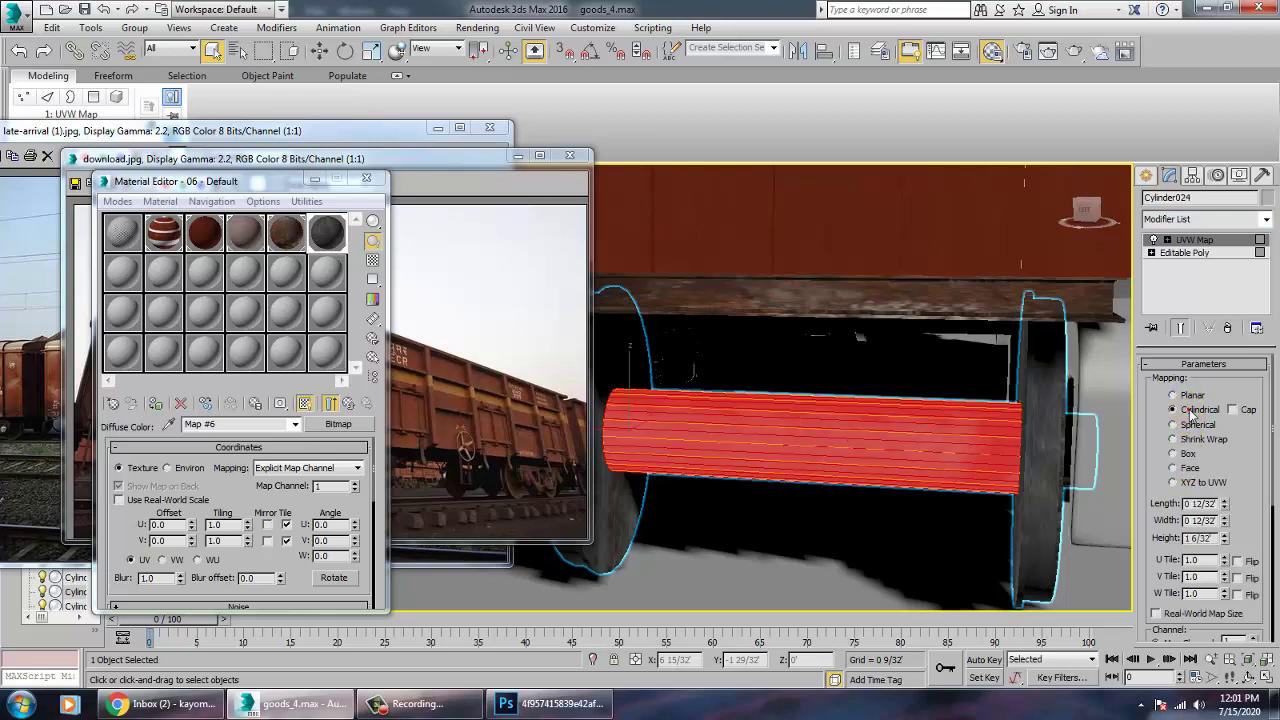
{"action": "left_click", "coordinate": [895, 570]}
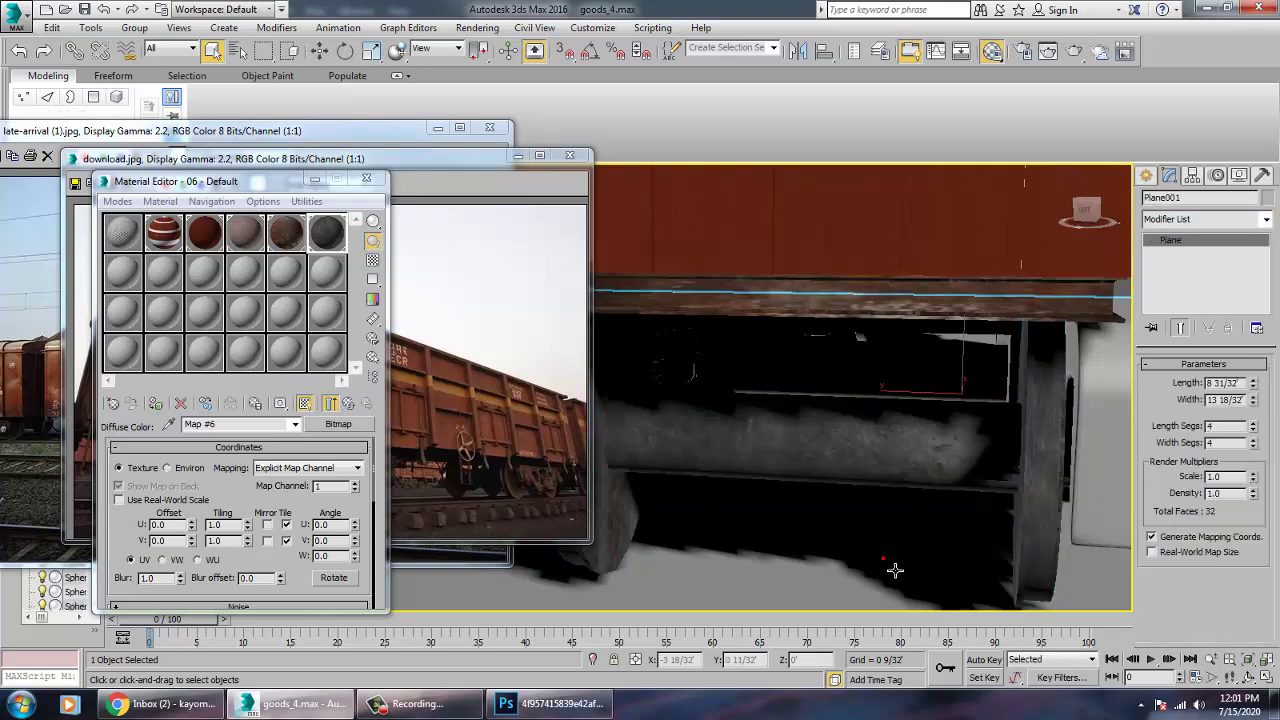
- Delete the untextured wheelset at the other end of the bogie and select the textured wheelset
{"action": "scroll", "coordinate": [895, 543], "scroll_direction": "down", "scroll_amount": 5}
{"action": "middle_click_drag", "start_coordinate": [908, 508], "coordinate": [885, 475], "text": "alt"}
{"action": "scroll", "coordinate": [885, 475], "scroll_direction": "up", "scroll_amount": 3}
{"action": "left_click", "coordinate": [898, 476]}
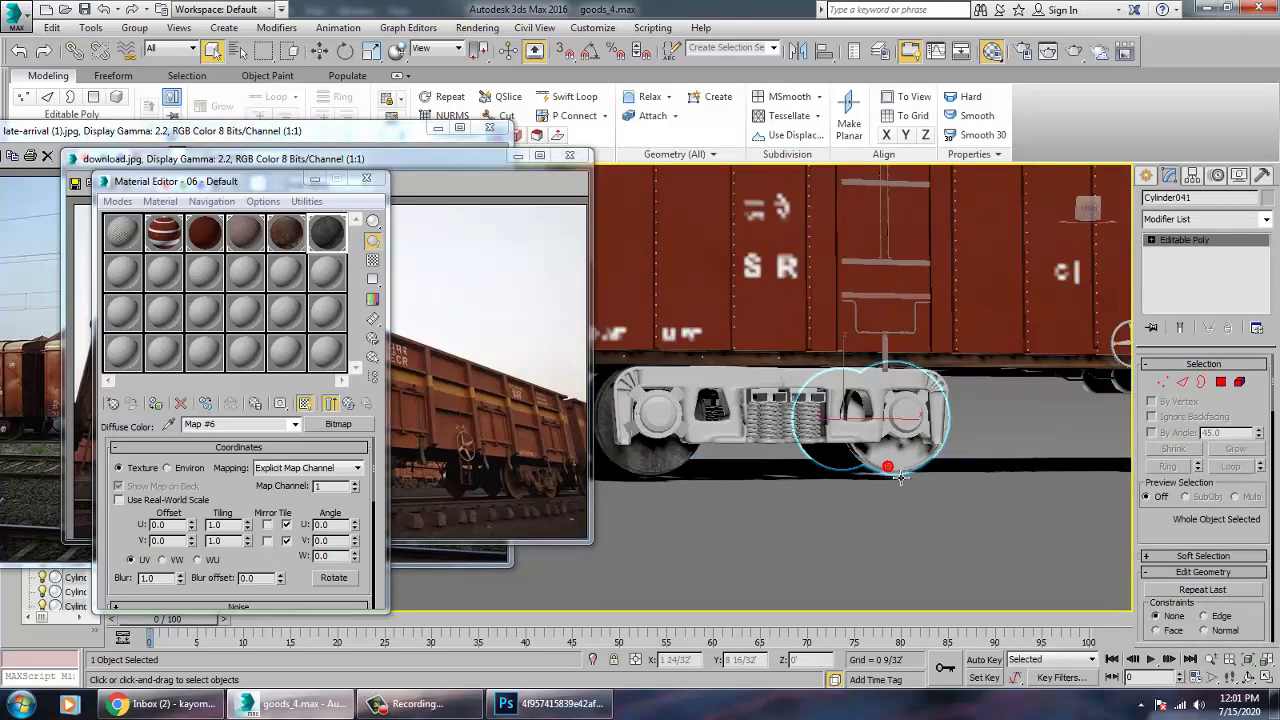
{"action": "left_click", "coordinate": [680, 466]}
{"action": "left_click", "coordinate": [650, 420]}
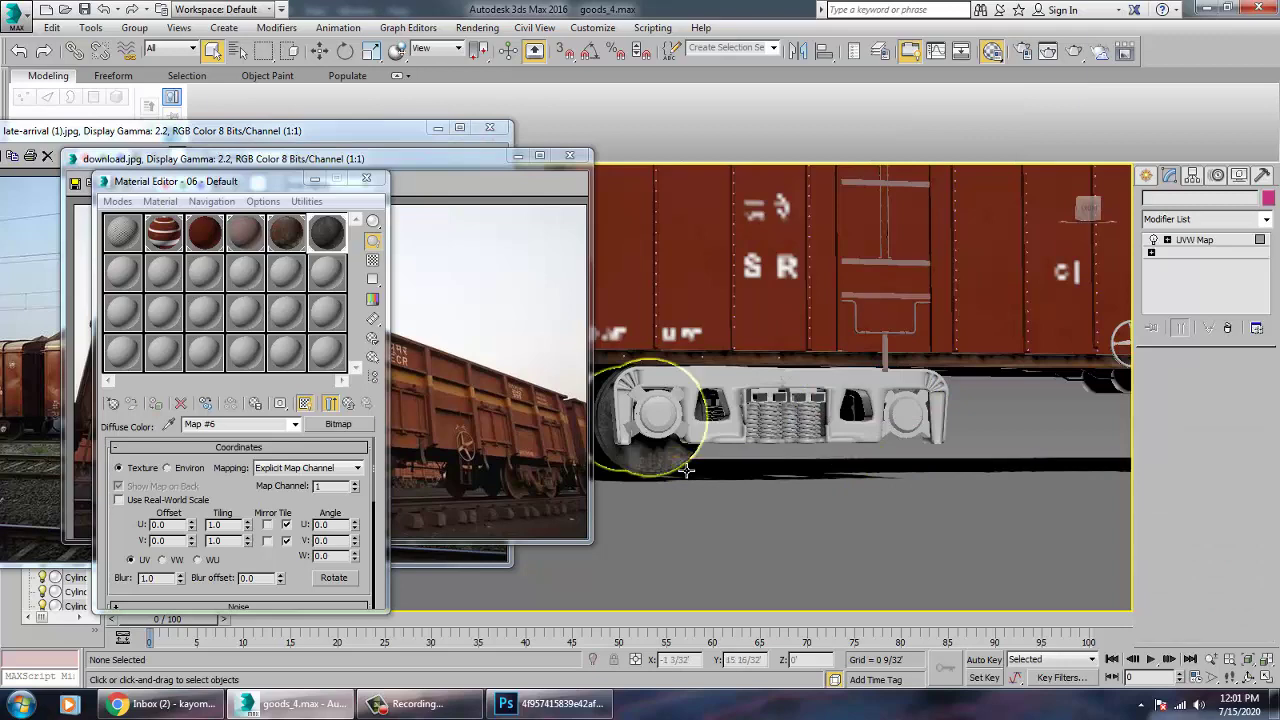
- In the front view, delete the two untextured wheelsets from the bogie at the other end of the wagon
{"action": "key", "text": "w"}
{"action": "key", "text": "alt+w"}
{"action": "right_click", "coordinate": [894, 229]}
{"action": "key", "text": "alt+w"}
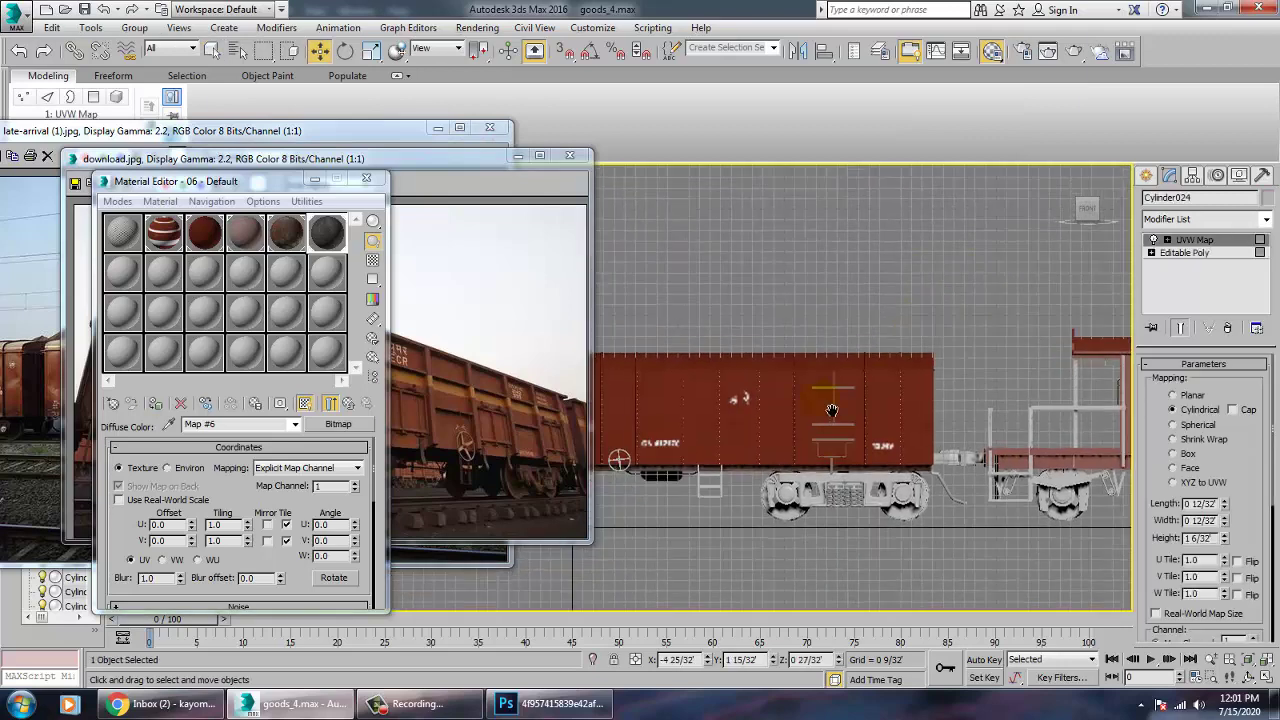
{"action": "left_click", "coordinate": [888, 465]}
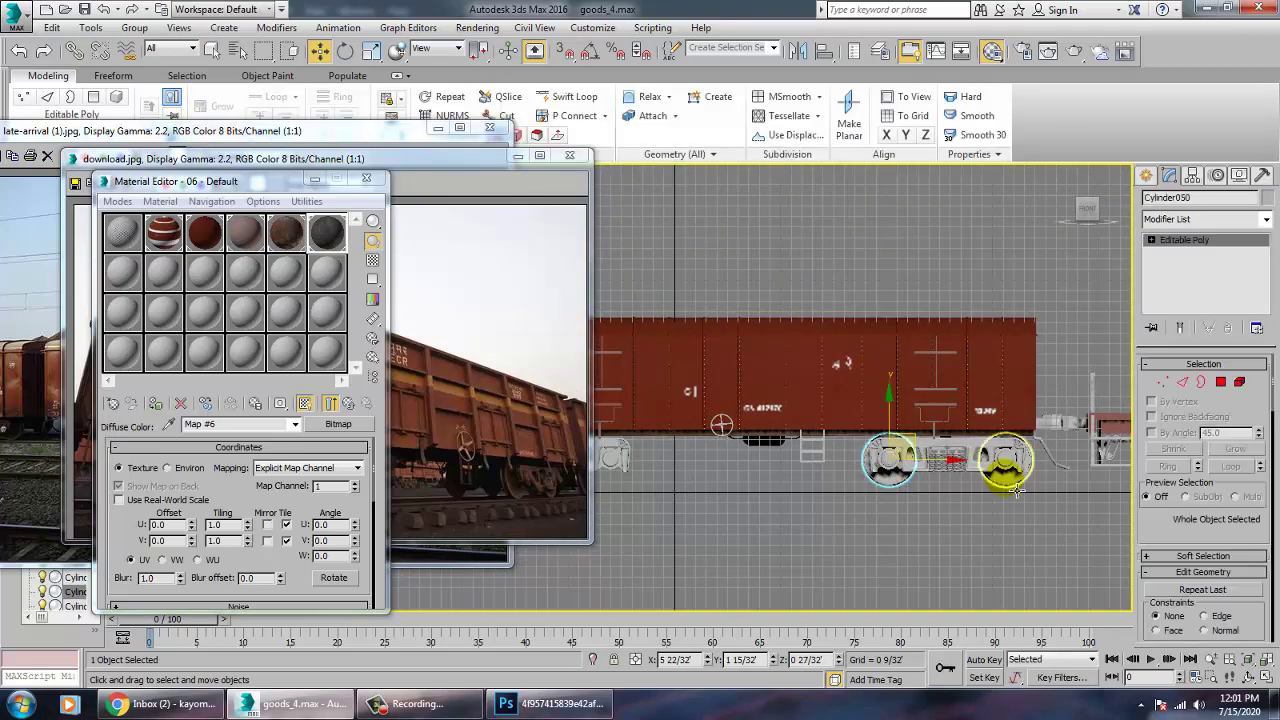
{"action": "left_click", "coordinate": [1005, 460], "text": "ctrl"}
{"action": "left_click", "coordinate": [1022, 496]}
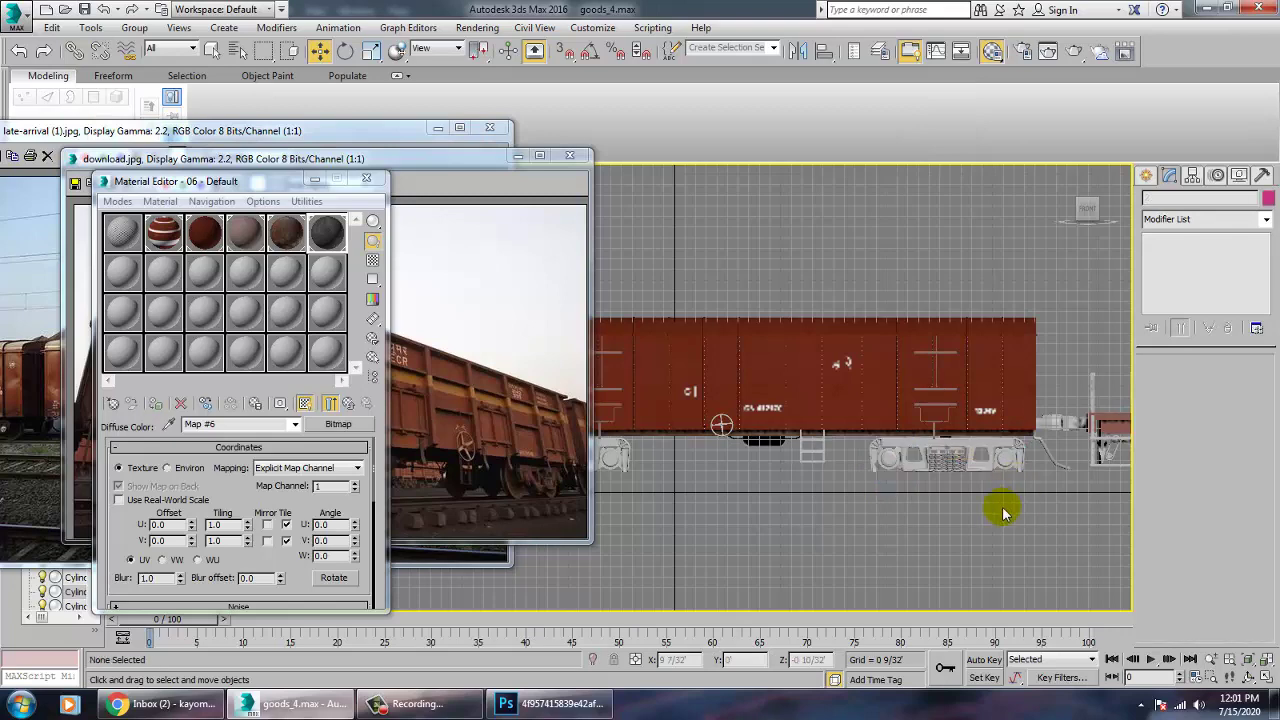
- Copy the textured wheelset along X to the empty axle position of the same bogie, making one copy
{"action": "scroll", "coordinate": [990, 490], "scroll_direction": "up", "scroll_amount": 2}
{"action": "scroll", "coordinate": [716, 488], "scroll_direction": "up", "scroll_amount": 2}
{"action": "left_click", "coordinate": [812, 505]}
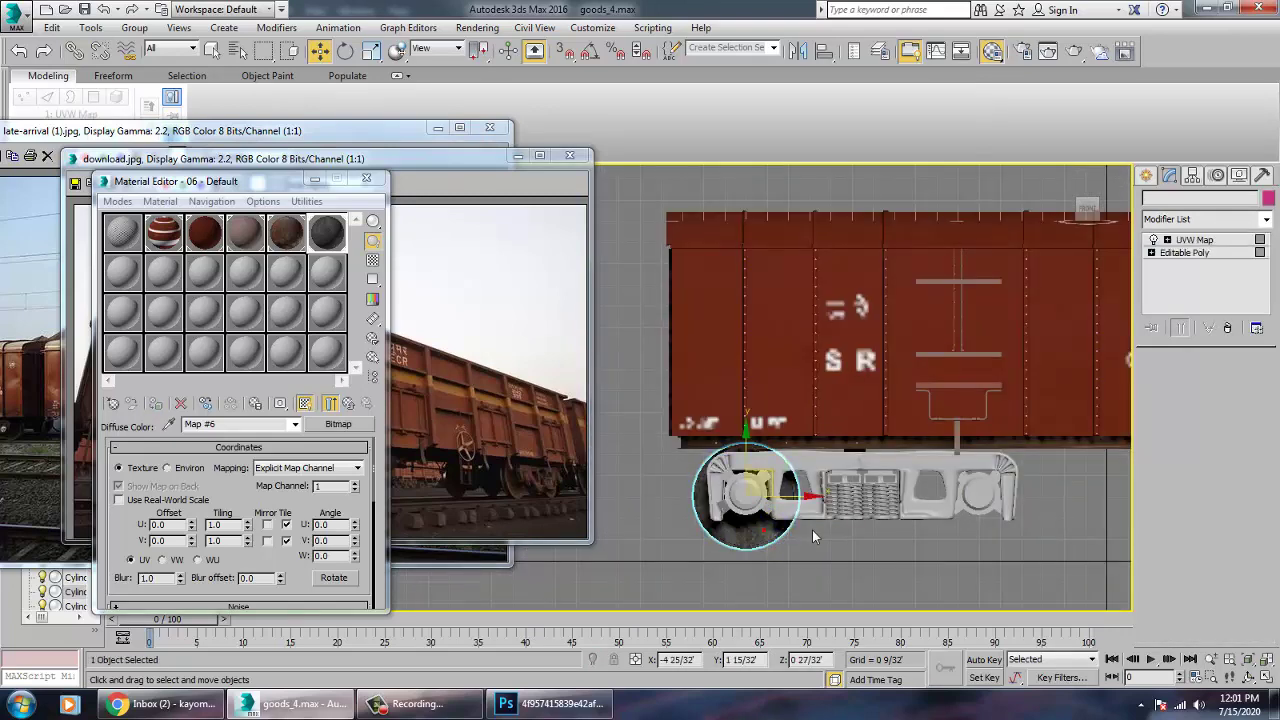
{"action": "left_click_drag", "start_coordinate": [812, 505], "coordinate": [1047, 540]}
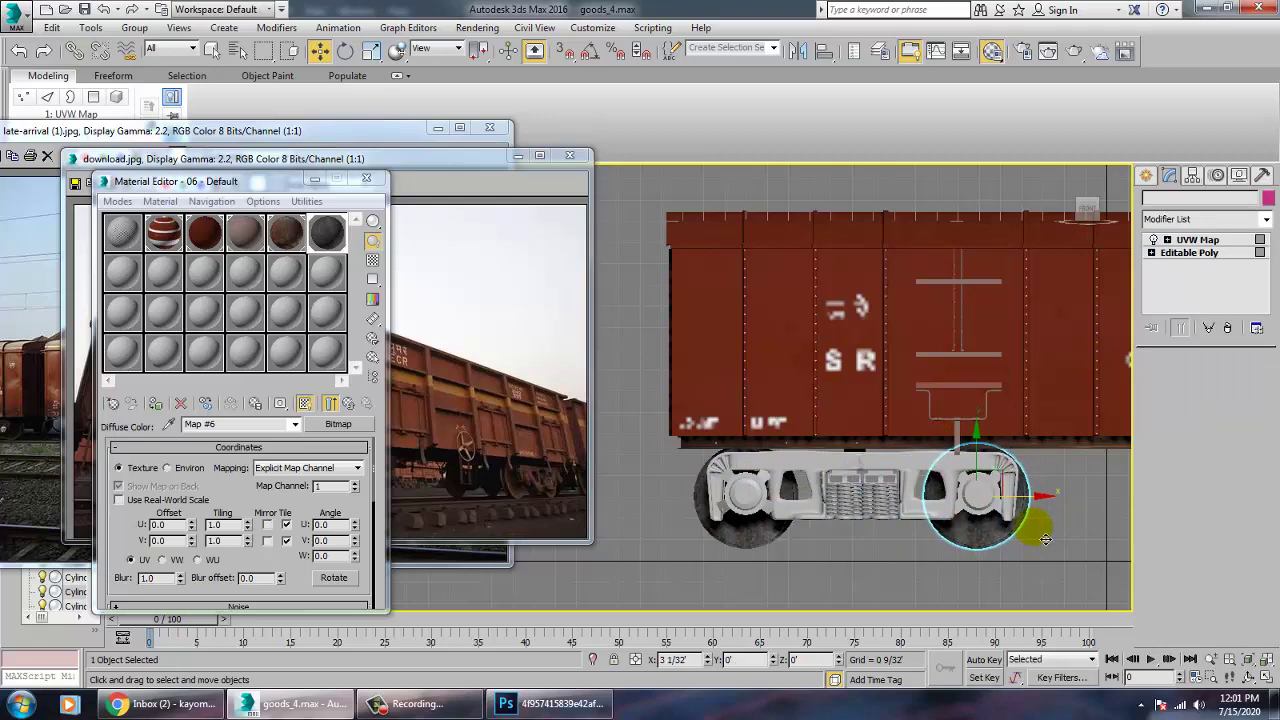
{"action": "left_click_drag", "start_coordinate": [1045, 540], "coordinate": [1044, 540], "text": "shift"}
{"action": "left_click", "coordinate": [671, 423]}
- Select both textured wheelsets, make one copy of the pair and move it along X under the bogie at the wagon's other end
{"action": "middle_click_drag", "start_coordinate": [1013, 507], "coordinate": [741, 485]}
{"action": "left_click", "coordinate": [633, 527], "text": "ctrl"}
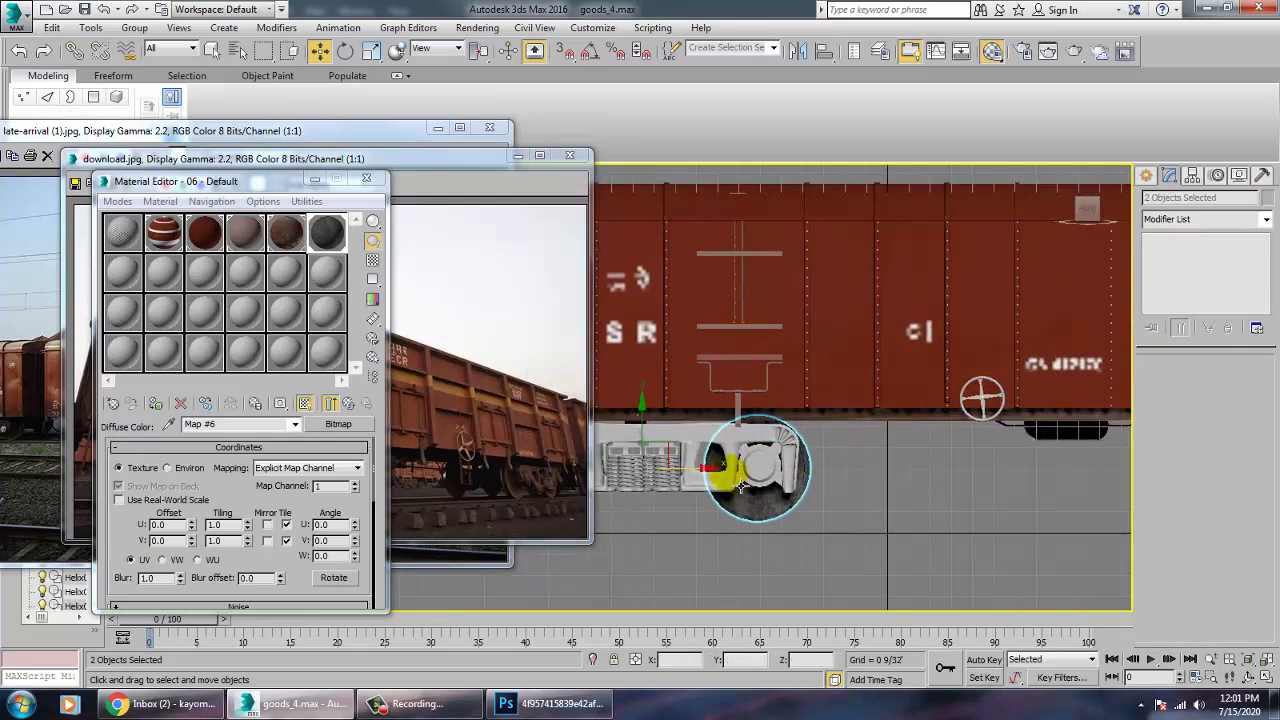
{"action": "left_click_drag", "start_coordinate": [717, 481], "coordinate": [930, 481], "text": "shift"}
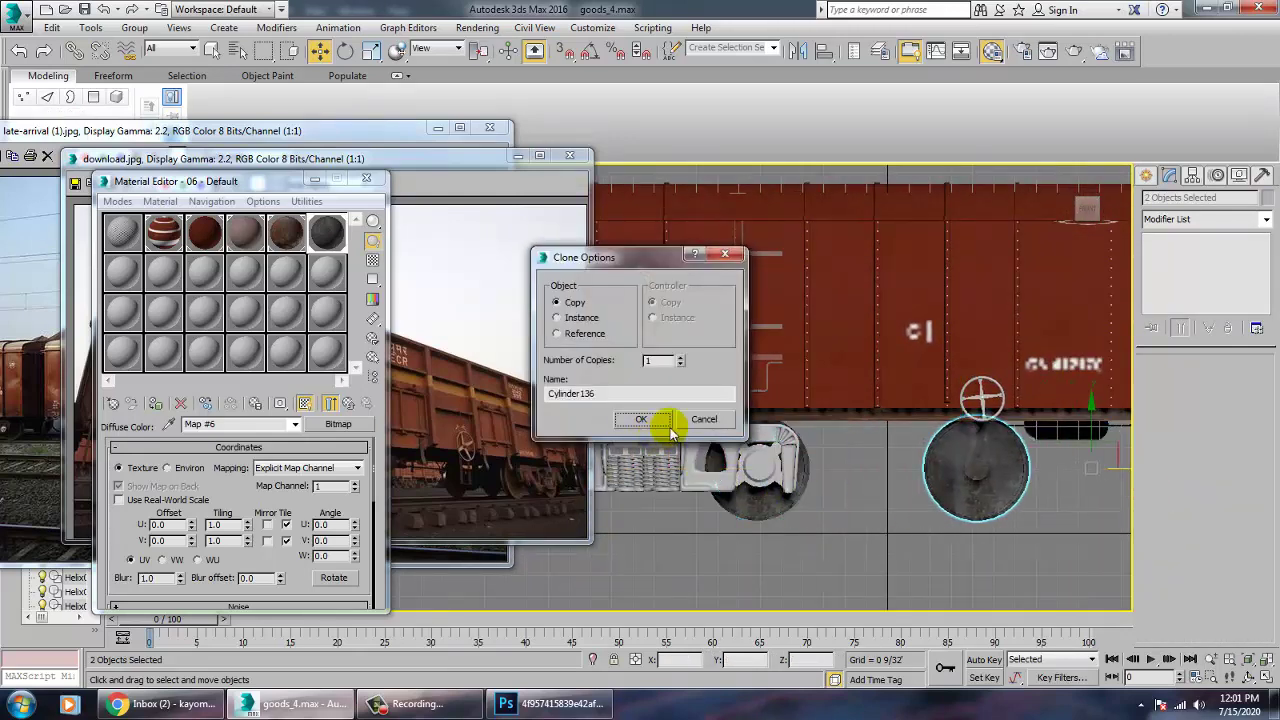
{"action": "left_click", "coordinate": [638, 437]}
{"action": "middle_click_drag", "start_coordinate": [848, 486], "coordinate": [775, 505]}
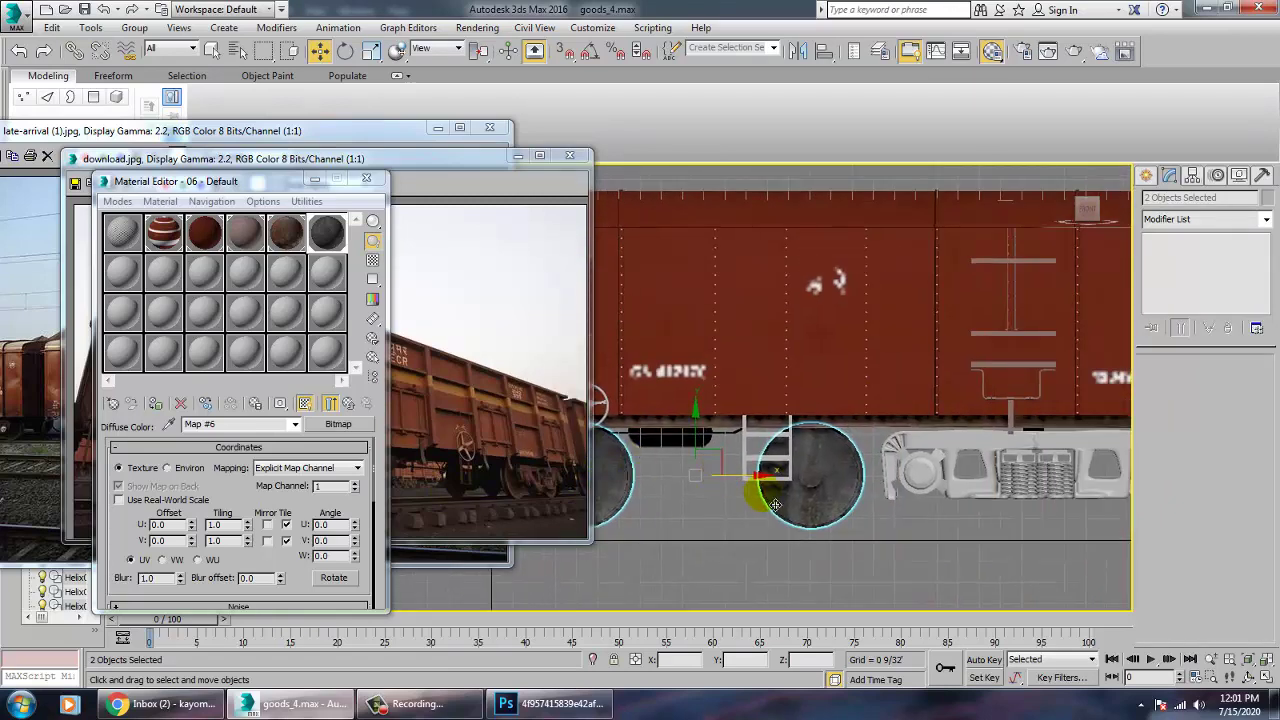
{"action": "left_click_drag", "start_coordinate": [777, 495], "coordinate": [1101, 490]}
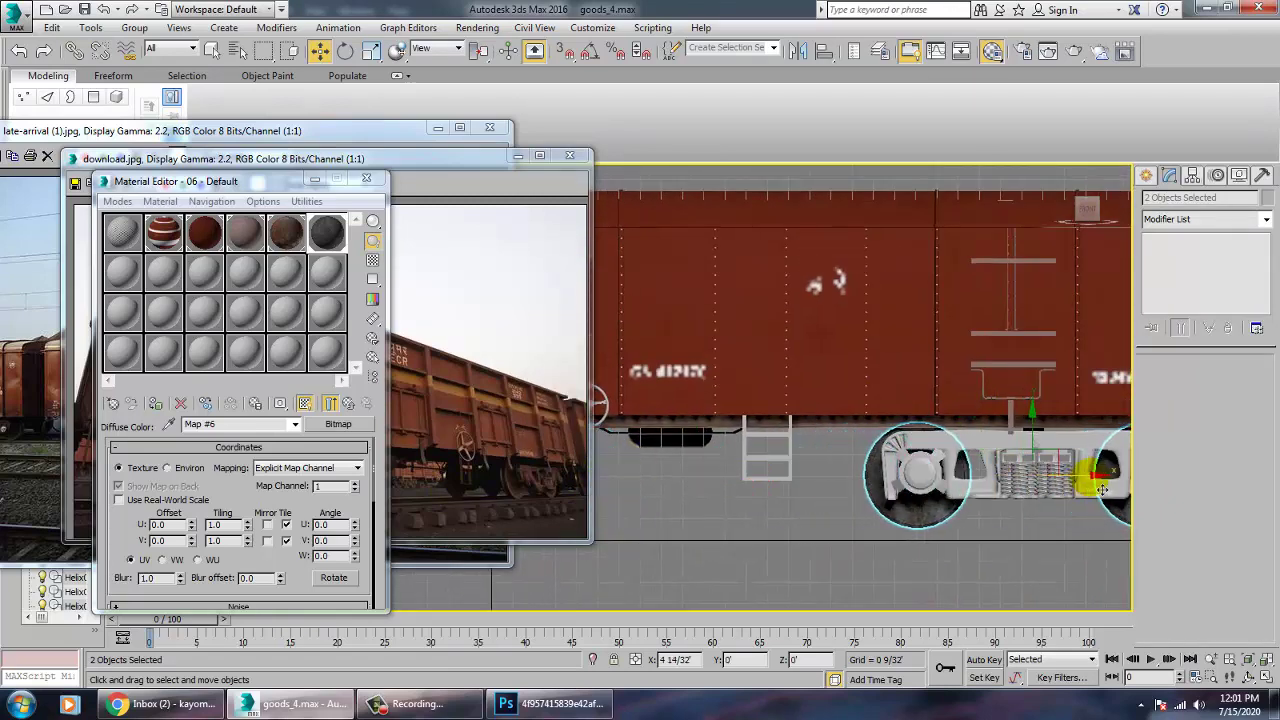
- Nudge the copied outer wheelset slightly along X to centre it on its axle box
{"action": "middle_click_drag", "start_coordinate": [946, 481], "coordinate": [760, 521]}
{"action": "left_click", "coordinate": [704, 495]}
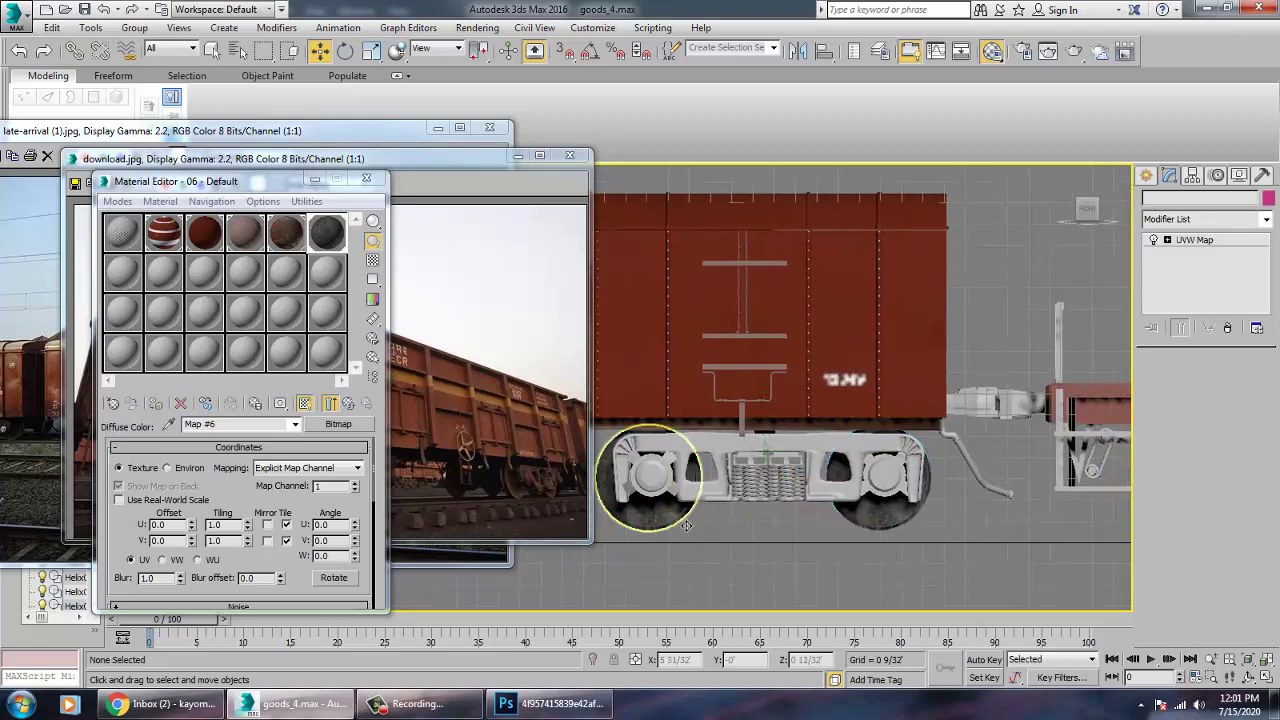
{"action": "key", "text": "F3"}
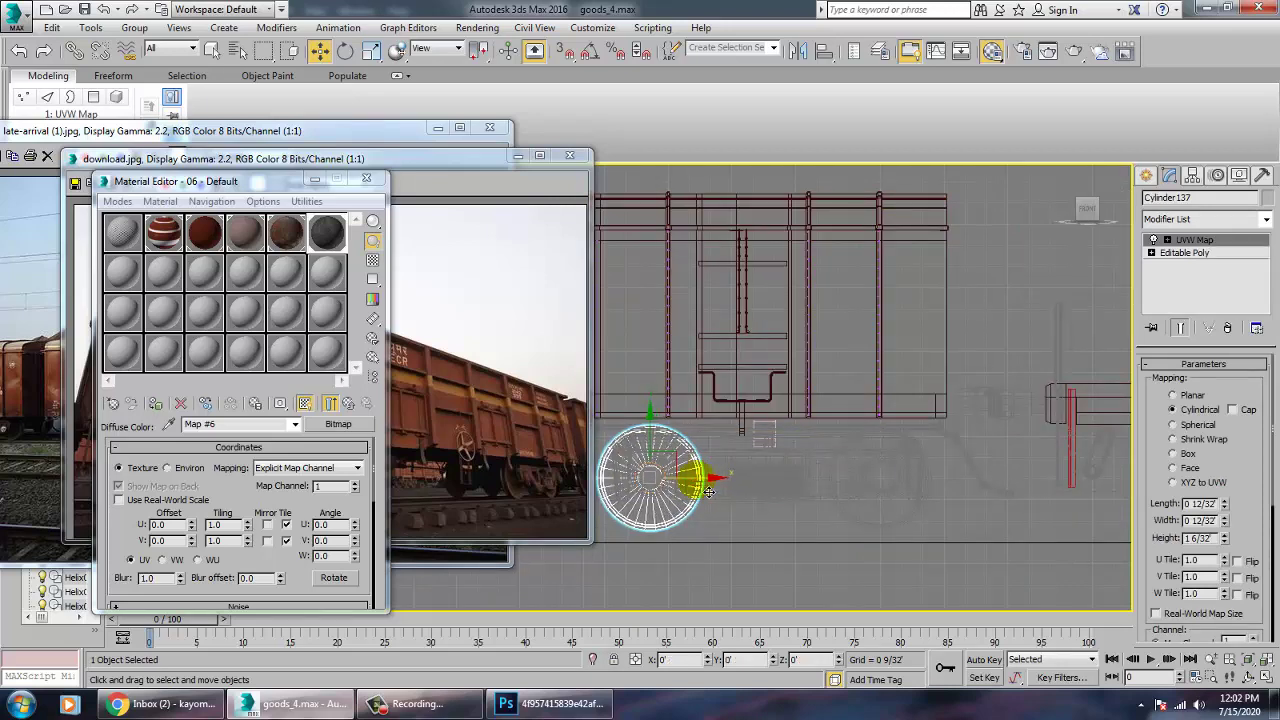
{"action": "key", "text": "F3"}
{"action": "left_click", "coordinate": [930, 505]}
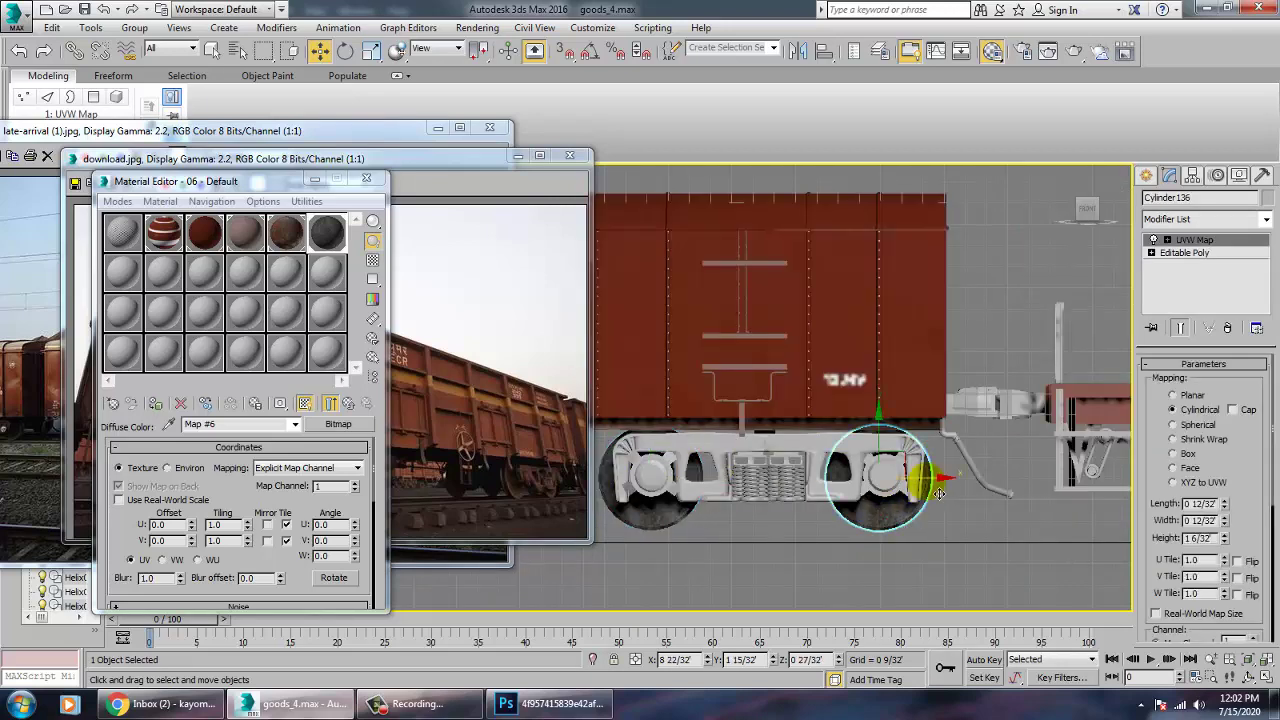
{"action": "mouse_move", "coordinate": [939, 493]}
{"action": "left_mouse_down"}
{"action": "mouse_move", "coordinate": [921, 493]}
{"action": "mouse_move", "coordinate": [945, 491]}
{"action": "left_mouse_up"}
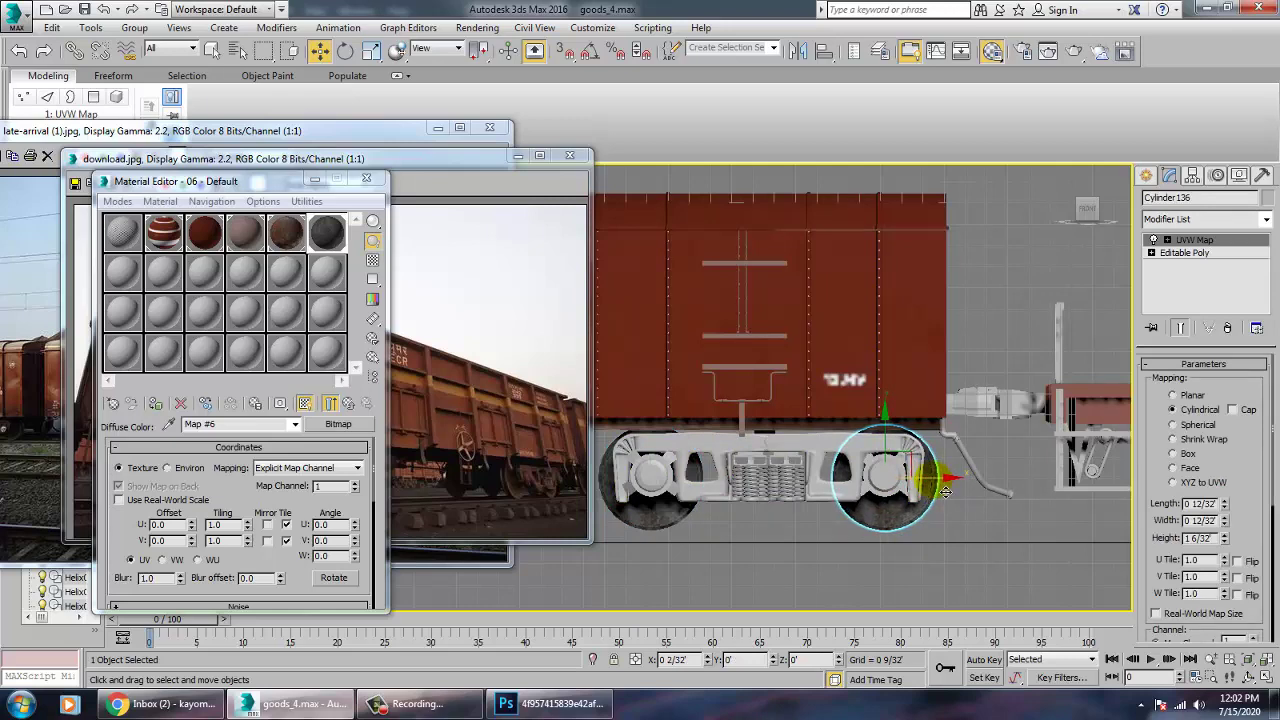
- Render the perspective view around the bogie to check the textured wheelsets, and close the rendered frame
{"action": "key", "text": "alt+w"}
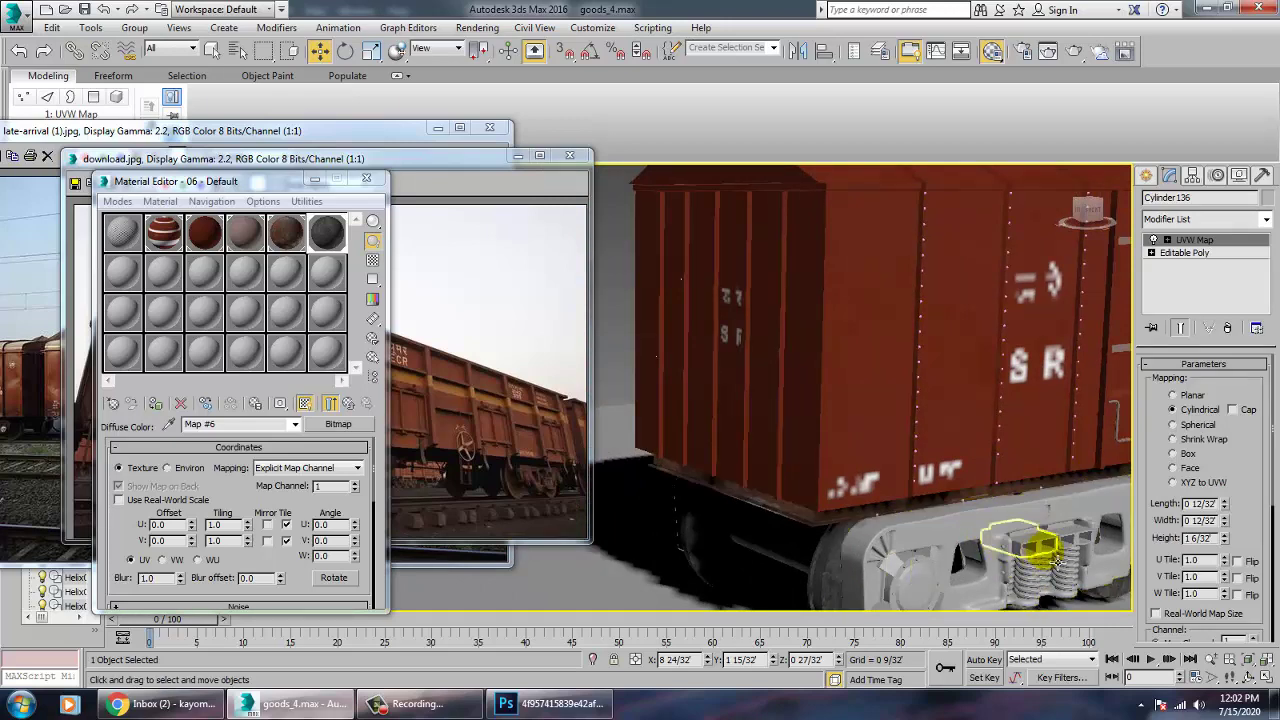
{"action": "middle_click_drag", "start_coordinate": [1013, 546], "coordinate": [915, 490]}
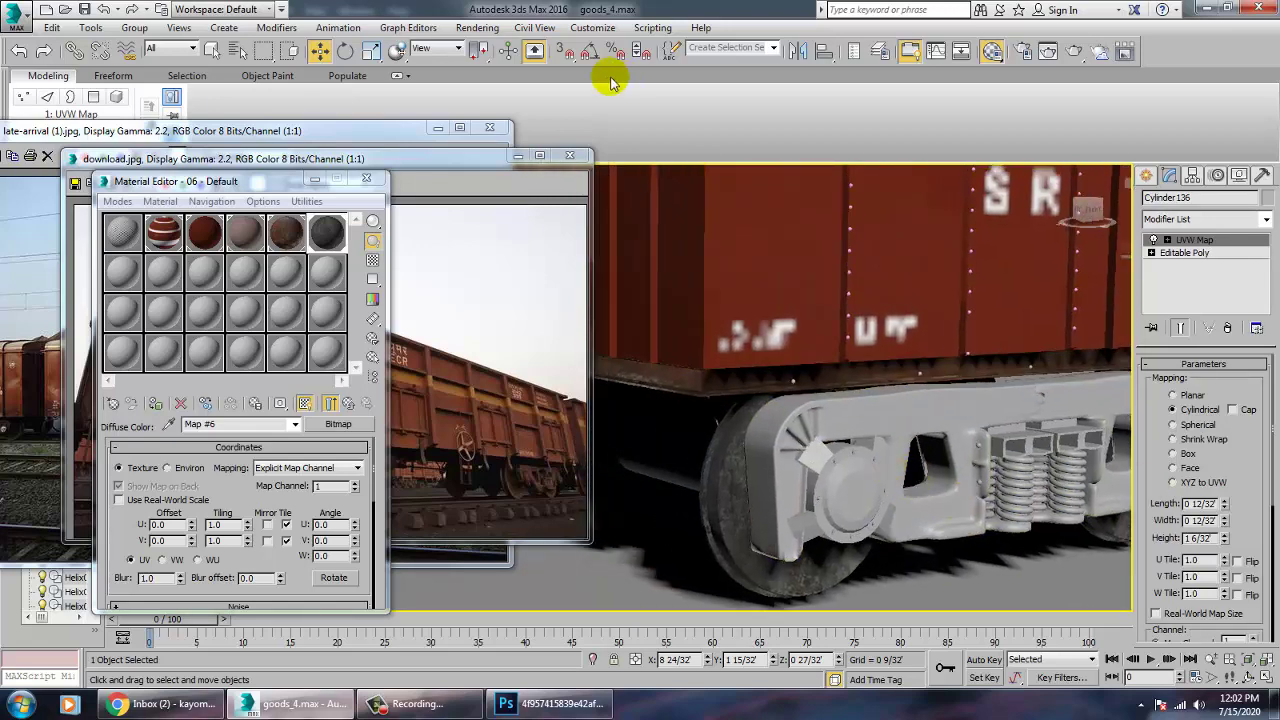
{"action": "left_click", "coordinate": [477, 27]}
{"action": "left_click", "coordinate": [486, 47]}
{"action": "left_click", "coordinate": [486, 47]}
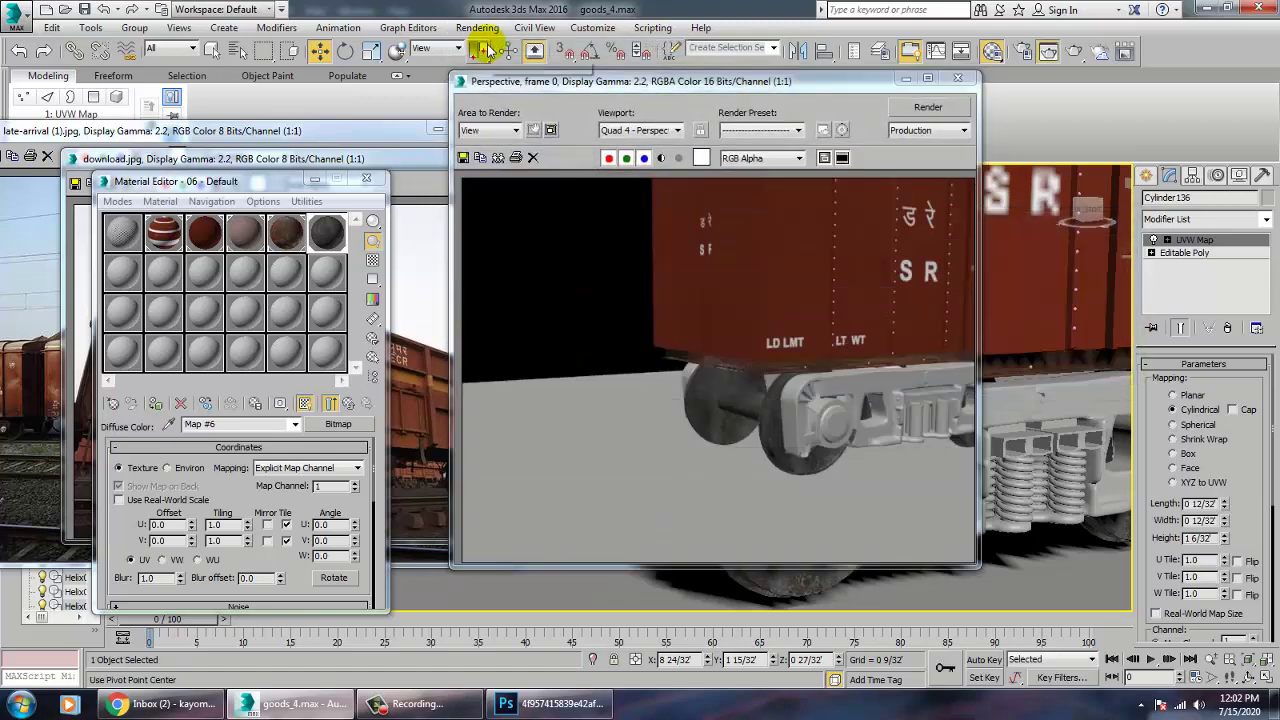
{"action": "left_click", "coordinate": [957, 78]}
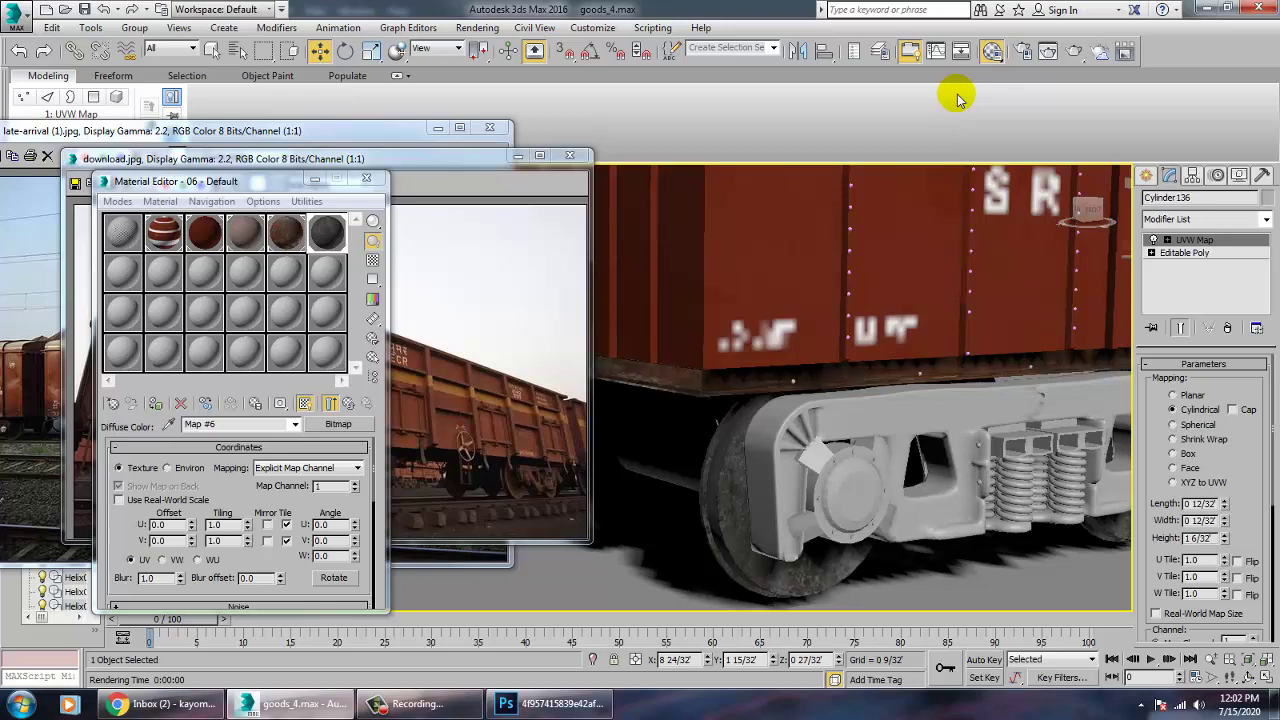
- Minimize the Material Editor and examine the bogie's side frame and springs closely in the download.jpg reference photo
{"action": "left_click", "coordinate": [315, 182]}
{"action": "left_click", "coordinate": [222, 491]}
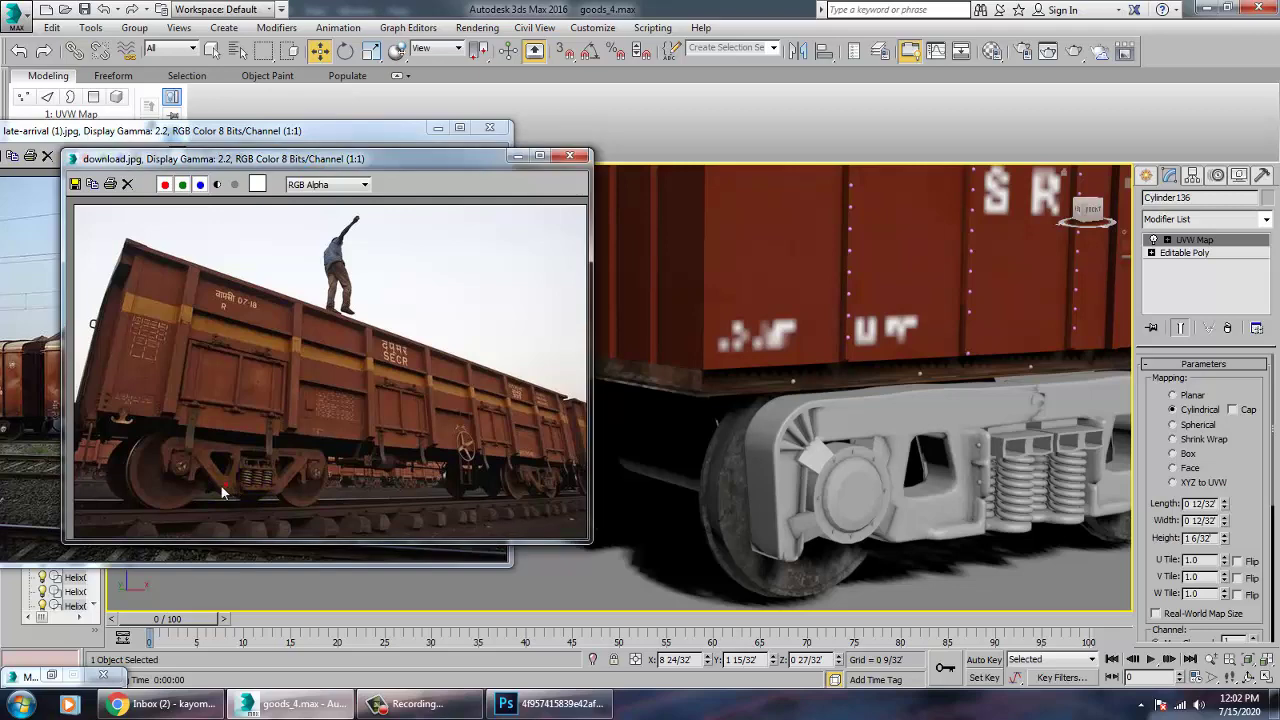
{"action": "scroll", "coordinate": [219, 460], "scroll_direction": "up", "scroll_amount": 2}
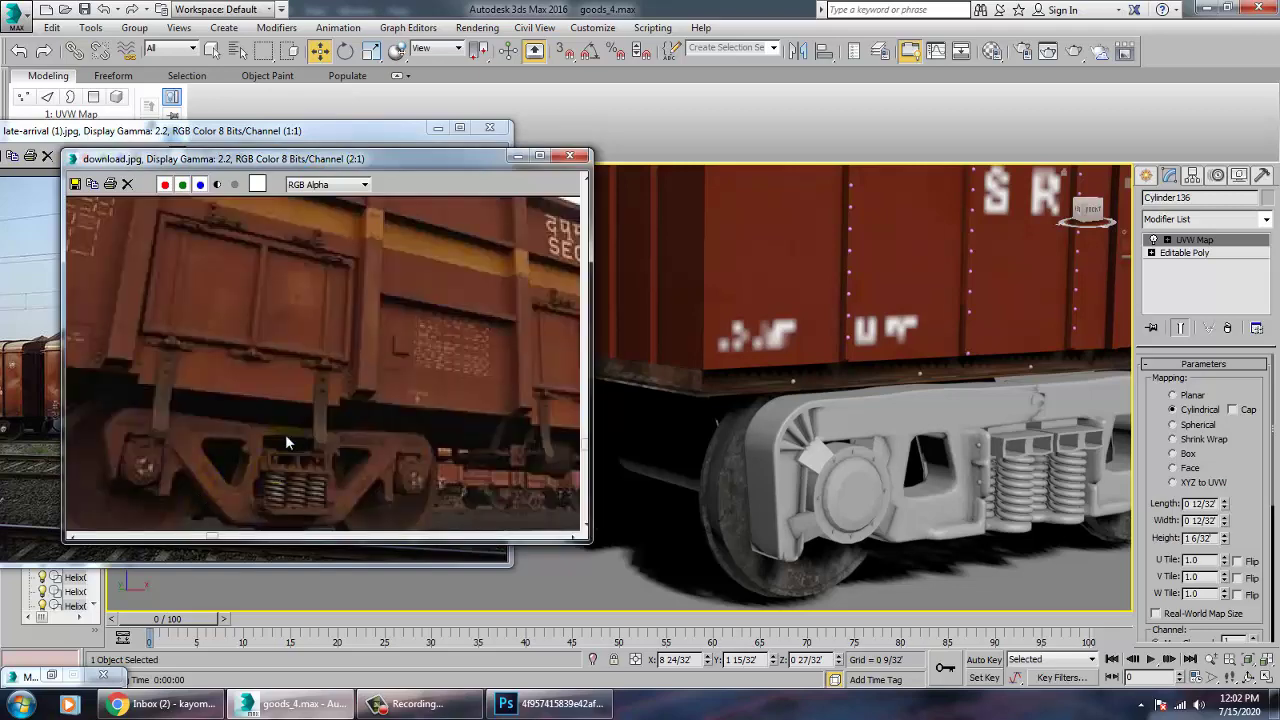
{"action": "middle_click_drag", "start_coordinate": [286, 438], "coordinate": [357, 325]}
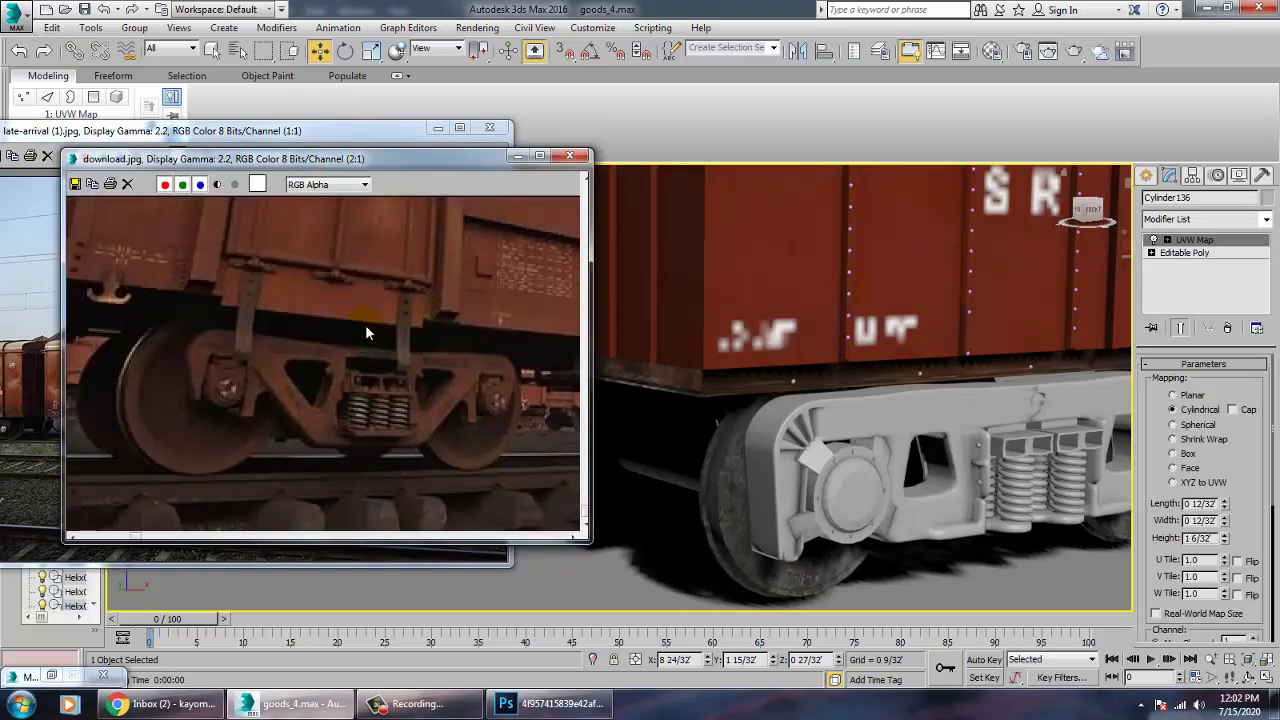
- Convert the textured wheelset nearest the wagon's end to an Editable Poly, and select the bogie's side frame
{"action": "left_click", "coordinate": [745, 490]}
{"action": "right_click", "coordinate": [665, 459]}
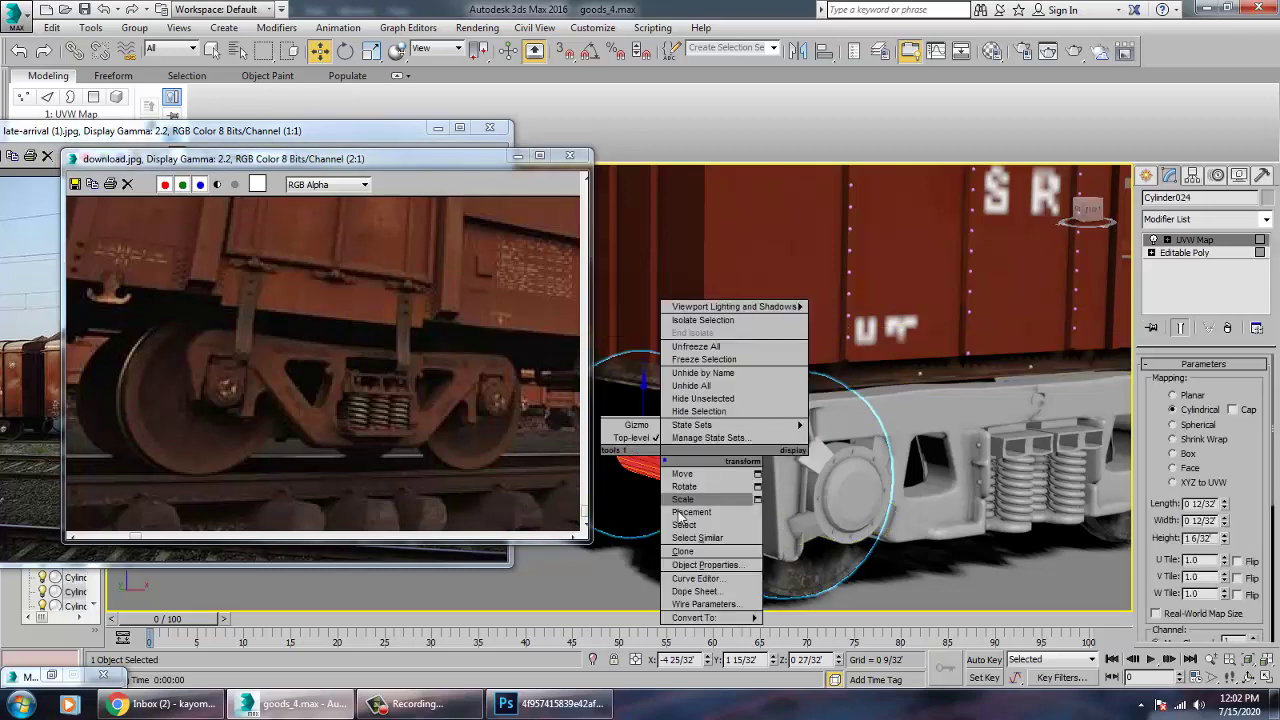
{"action": "mouse_move", "coordinate": [720, 617]}
{"action": "left_click", "coordinate": [808, 621]}
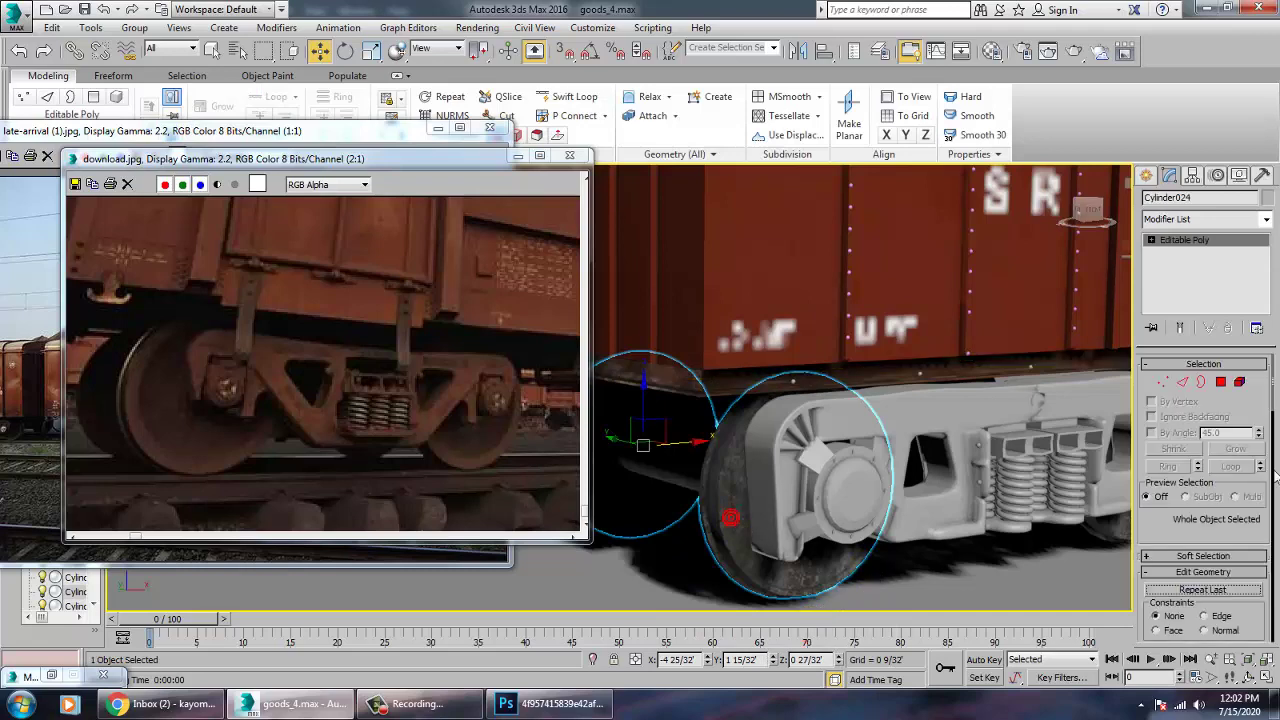
{"action": "left_click", "coordinate": [1222, 386]}
{"action": "left_click", "coordinate": [738, 494]}
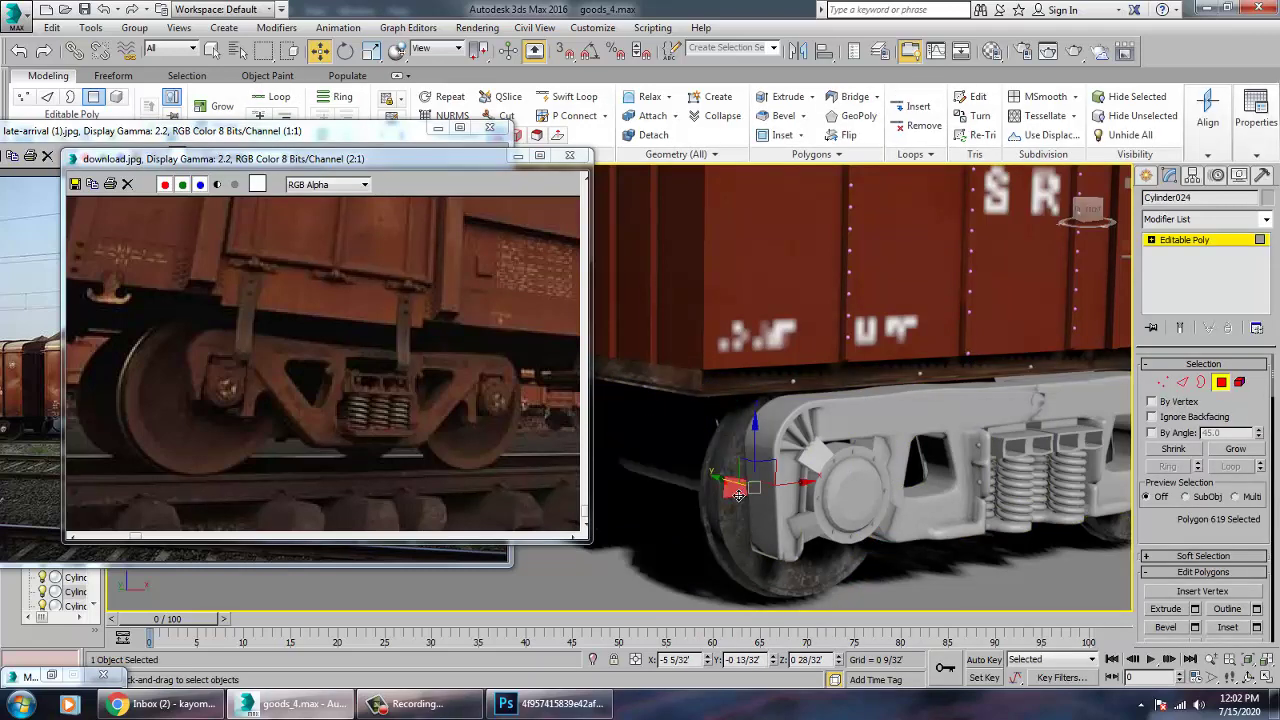
{"action": "left_click", "coordinate": [1178, 236]}
{"action": "left_click", "coordinate": [897, 421]}
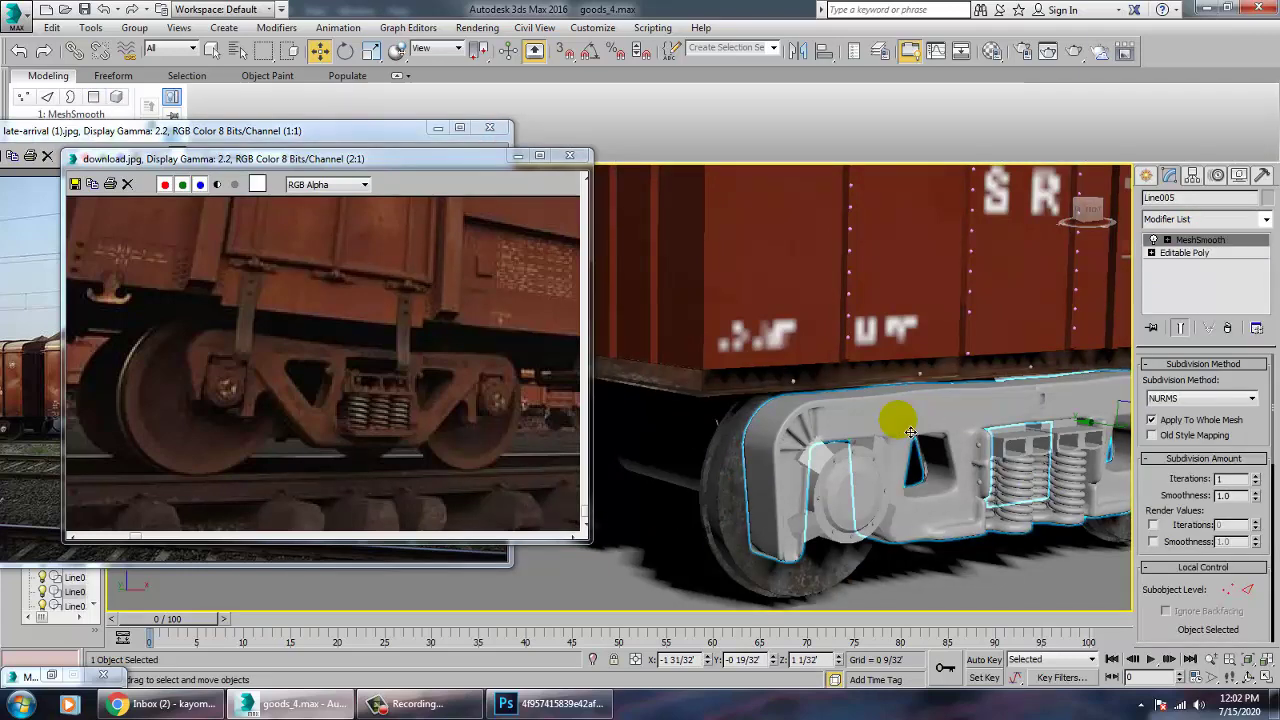
- Switch to Photoshop and open 14metal_texture_big_101030_texturepalace from the textures folder
{"action": "left_click", "coordinate": [600, 705]}
{"action": "left_click", "coordinate": [42, 10]}
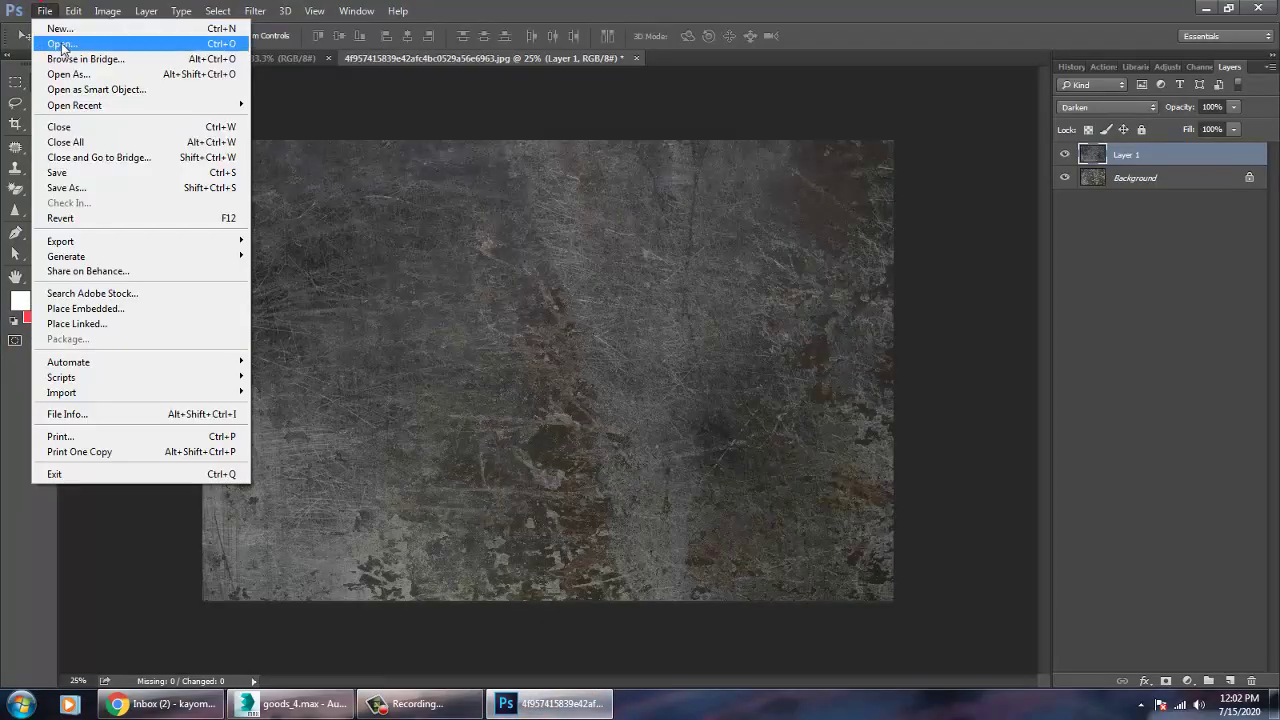
{"action": "left_click", "coordinate": [62, 46]}
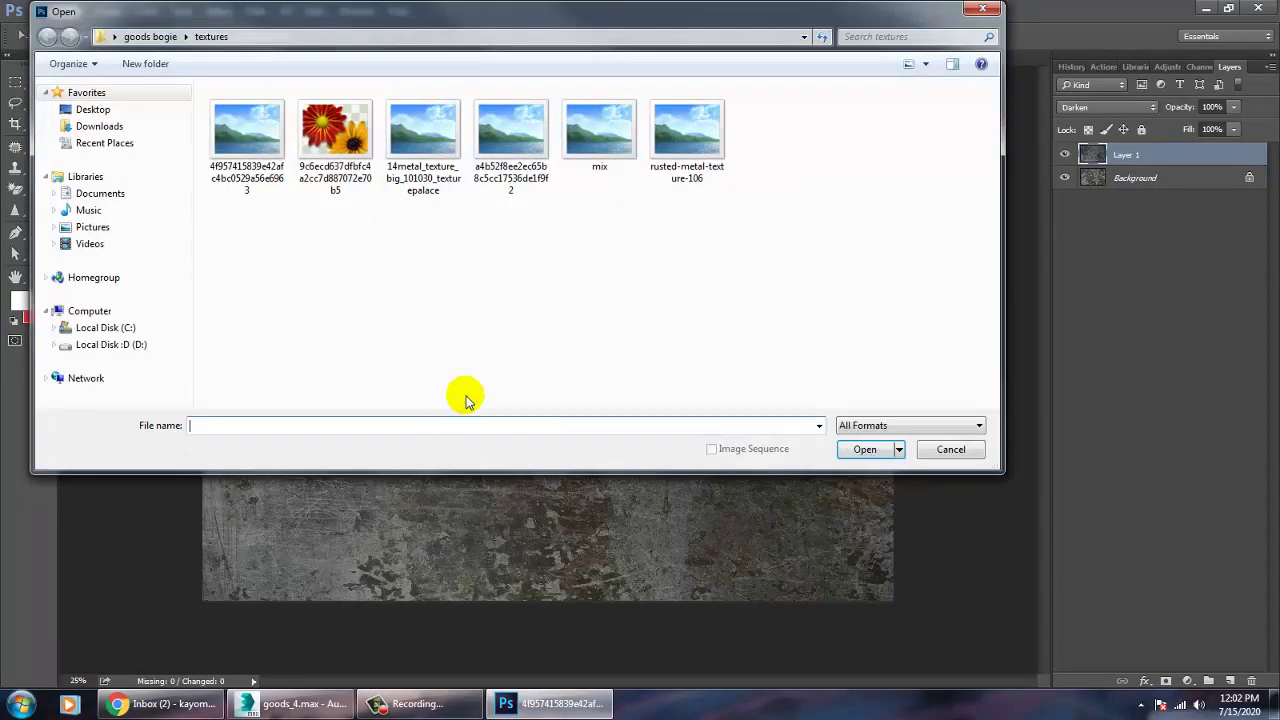
{"action": "left_click", "coordinate": [249, 135]}
{"action": "left_click", "coordinate": [432, 133]}
{"action": "double_click", "coordinate": [432, 133]}
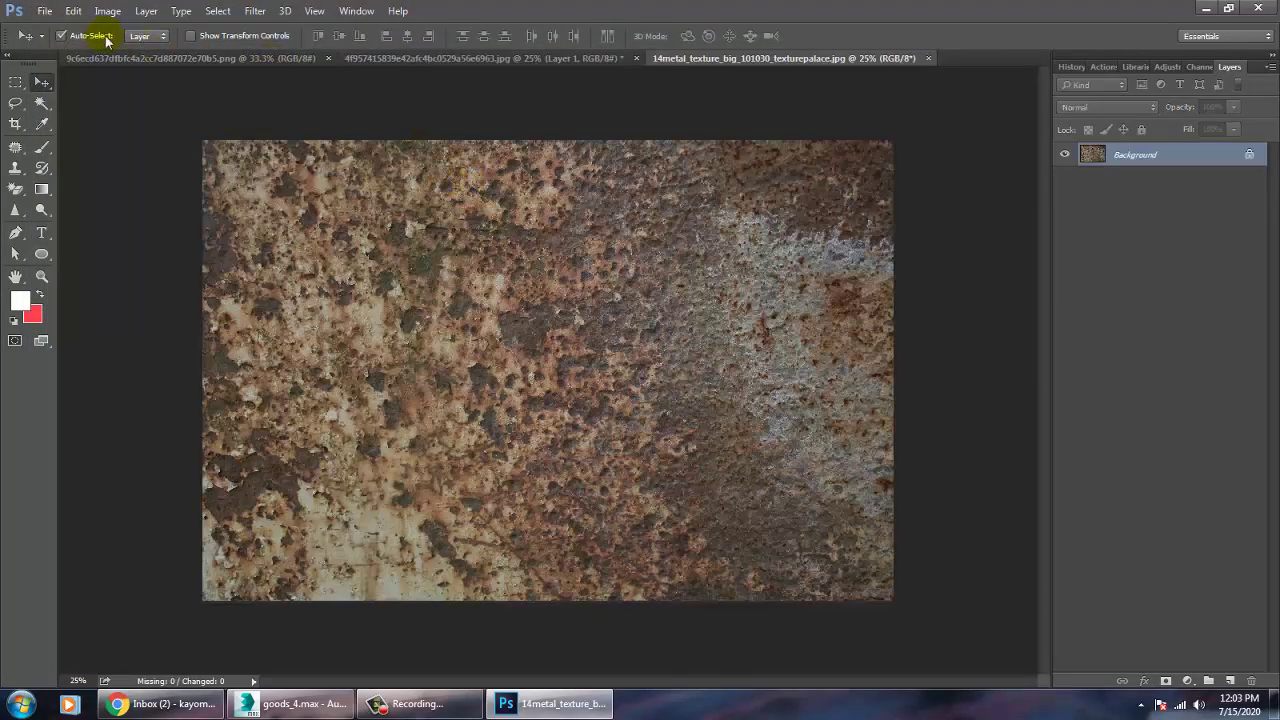
- Open rusted-metal-texture-106 from the textures folder
{"action": "left_click", "coordinate": [46, 12]}
{"action": "left_click", "coordinate": [81, 47]}
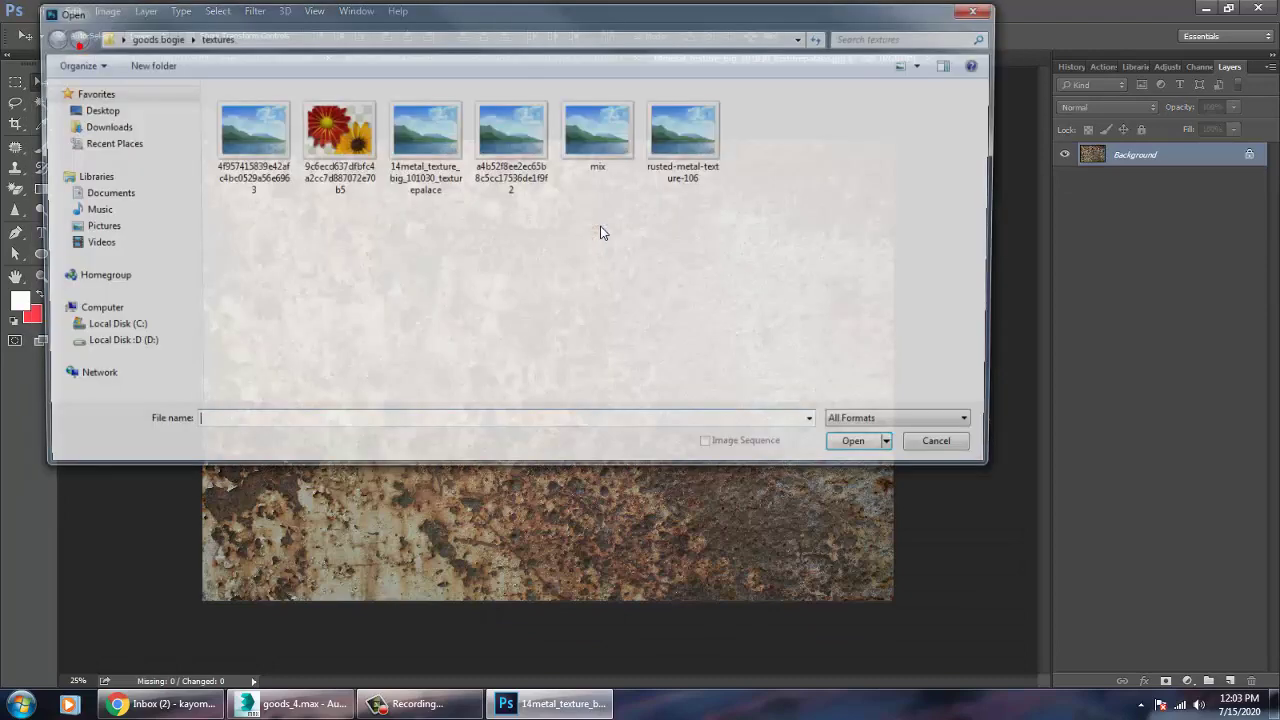
{"action": "left_click", "coordinate": [600, 130]}
{"action": "left_click", "coordinate": [687, 132]}
{"action": "double_click", "coordinate": [687, 132]}
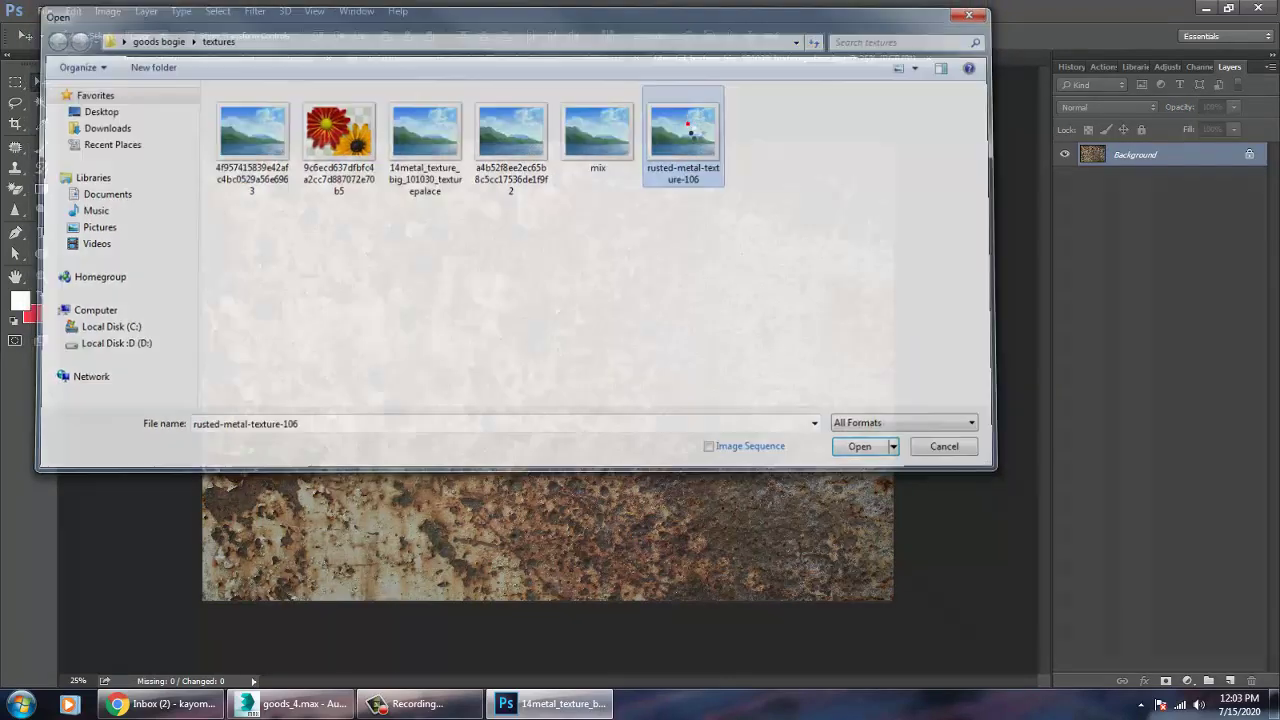
{"action": "left_click", "coordinate": [697, 168]}
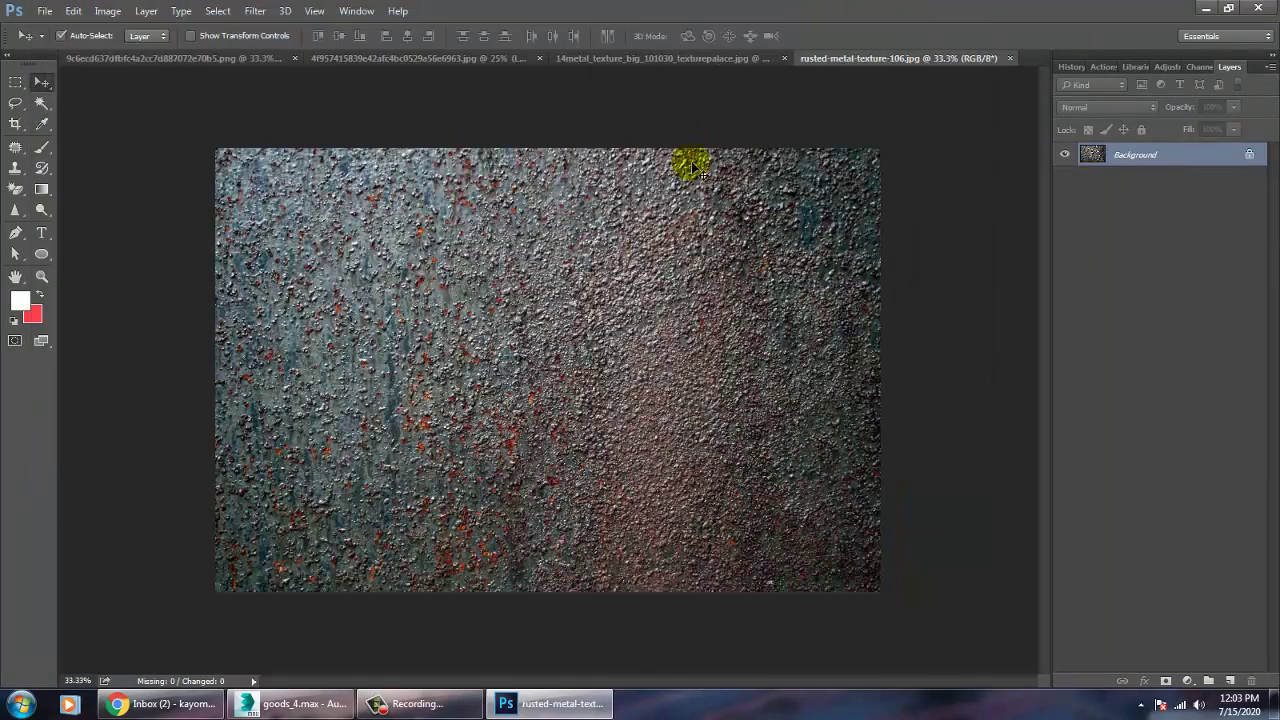
- Bring up the 4f957415839e42afc4bc0529a56e6963 scratched metal image by opening it from the textures folder
{"action": "left_click", "coordinate": [42, 10]}
{"action": "left_click", "coordinate": [463, 208]}
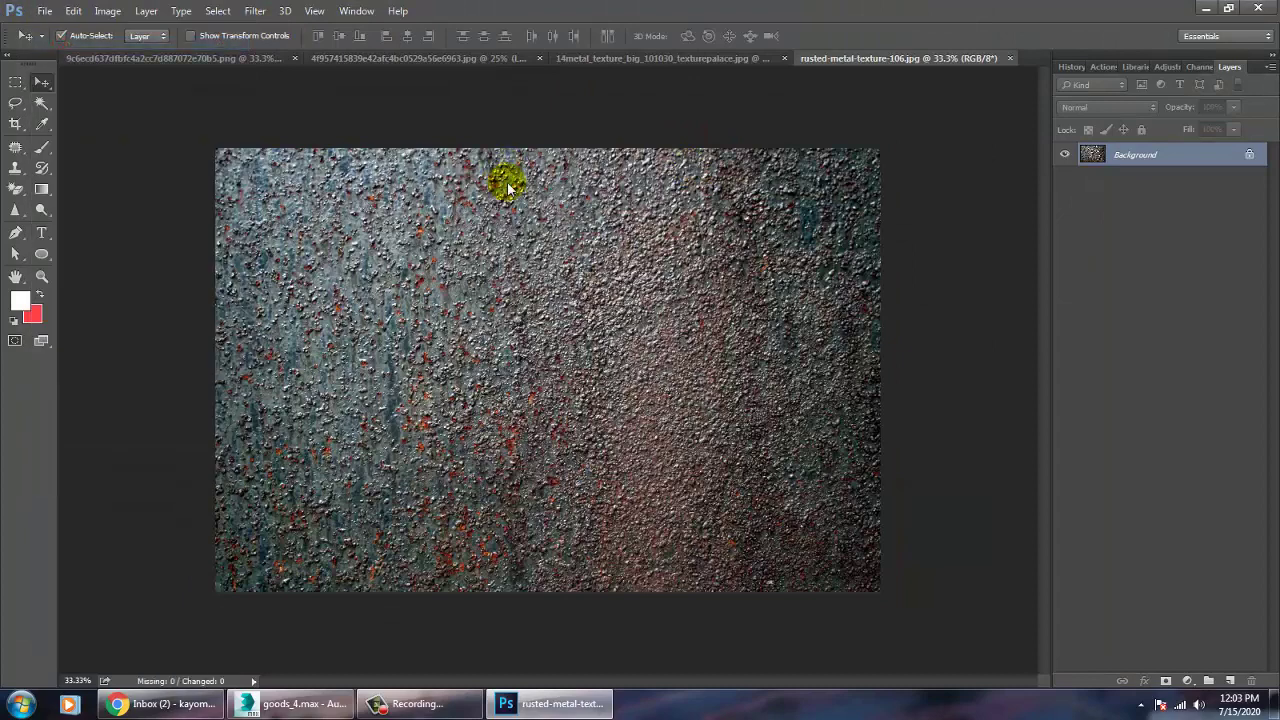
{"action": "key", "text": "ctrl+o"}
{"action": "left_click", "coordinate": [275, 152]}
{"action": "double_click", "coordinate": [277, 156]}
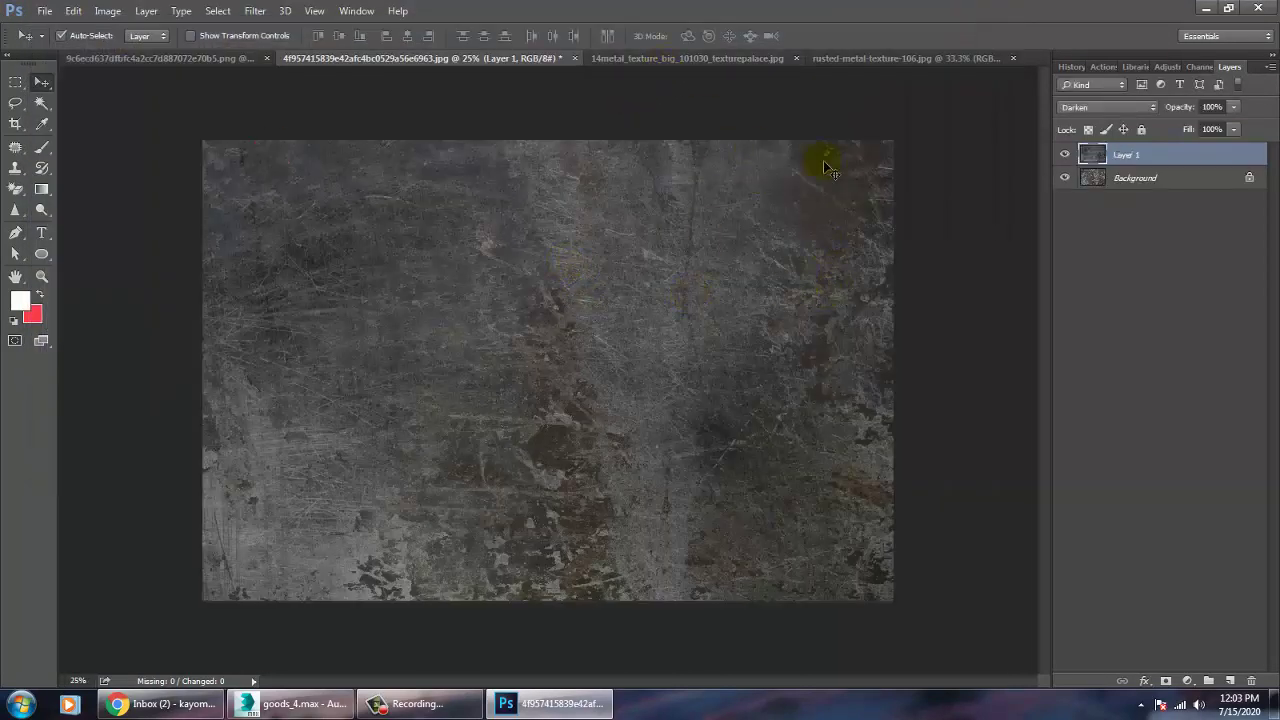
- Compare the 14metal texture with the scratched metal image, hide Layer 1 in the latter and select its Background layer
{"action": "left_click", "coordinate": [725, 61]}
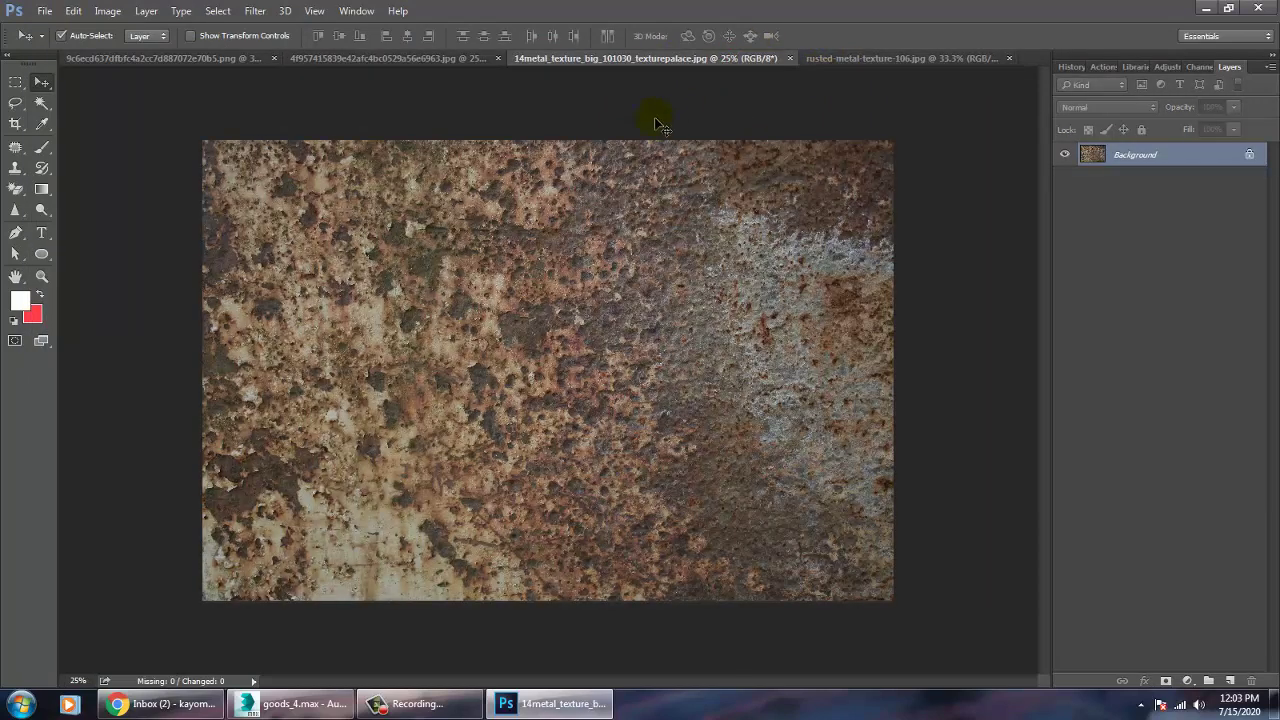
{"action": "left_click", "coordinate": [422, 58]}
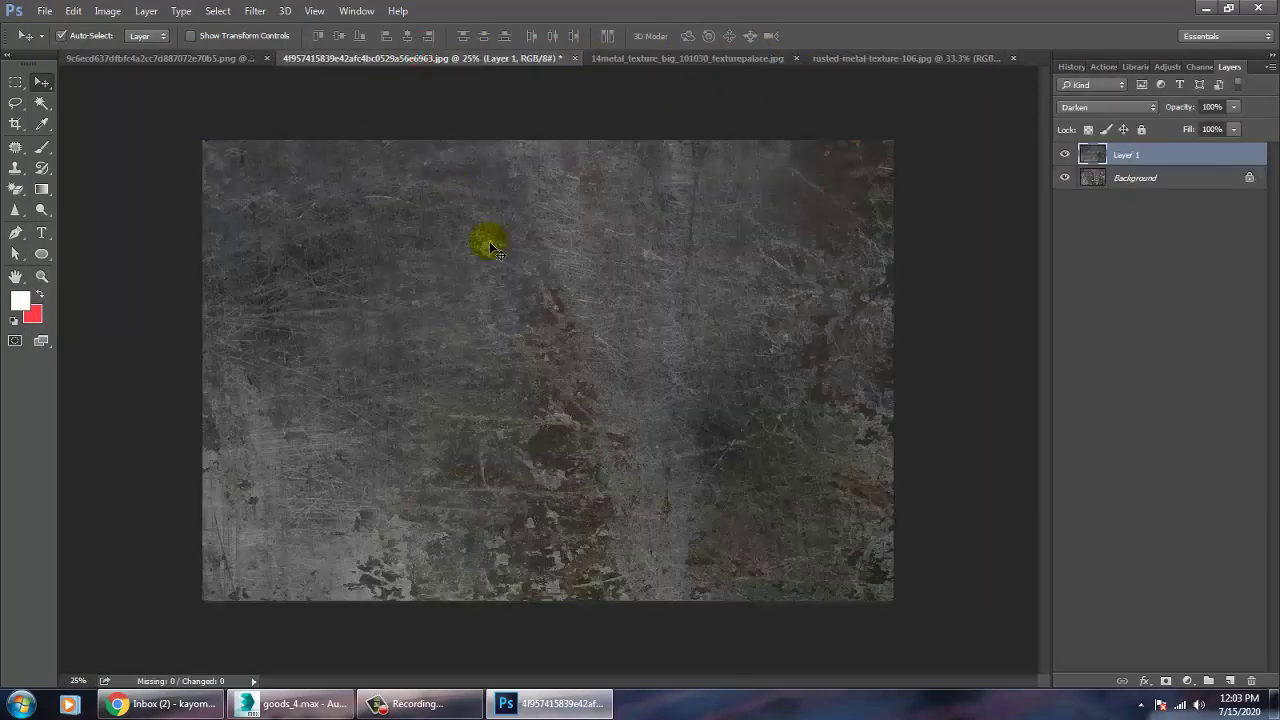
{"action": "left_click", "coordinate": [1065, 155]}
{"action": "left_click", "coordinate": [591, 336]}
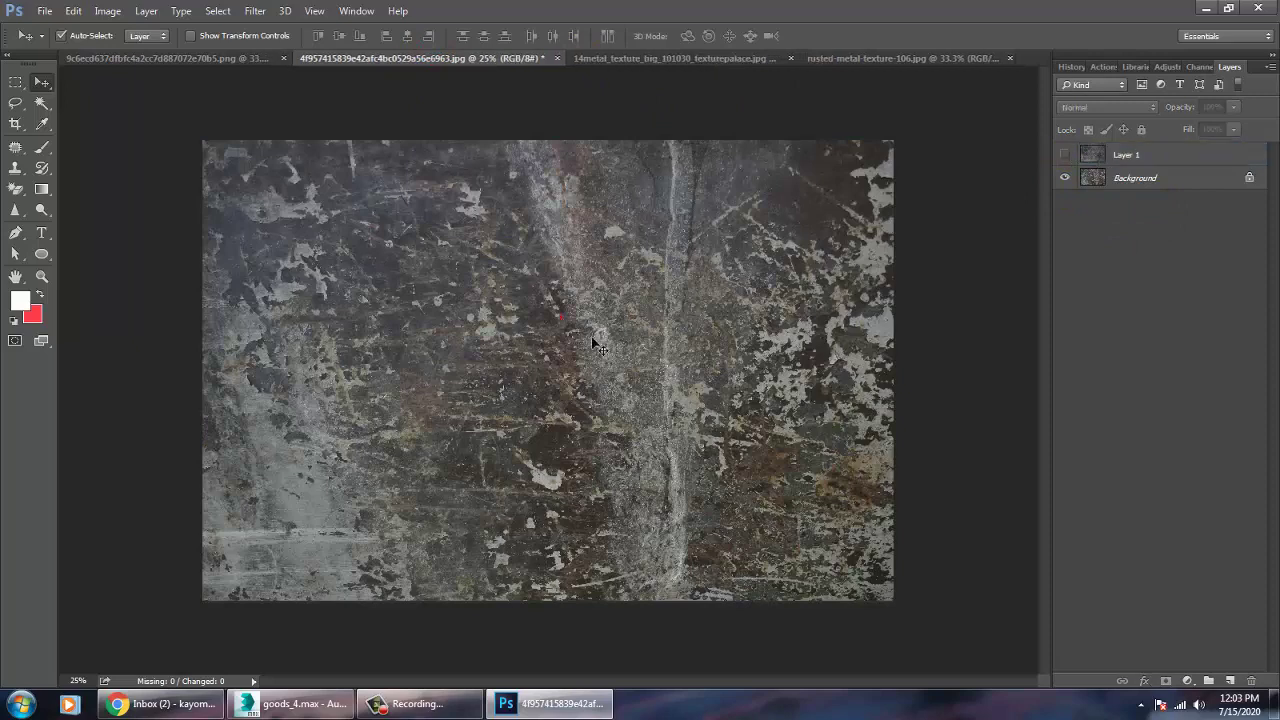
- Convert the scratched metal image's Background to Layer 0 and copy it into the 14metal_texture_big_101030_texturepalace image
{"action": "left_click_drag", "start_coordinate": [520, 395], "coordinate": [662, 66]}
{"action": "double_click", "coordinate": [1140, 178]}
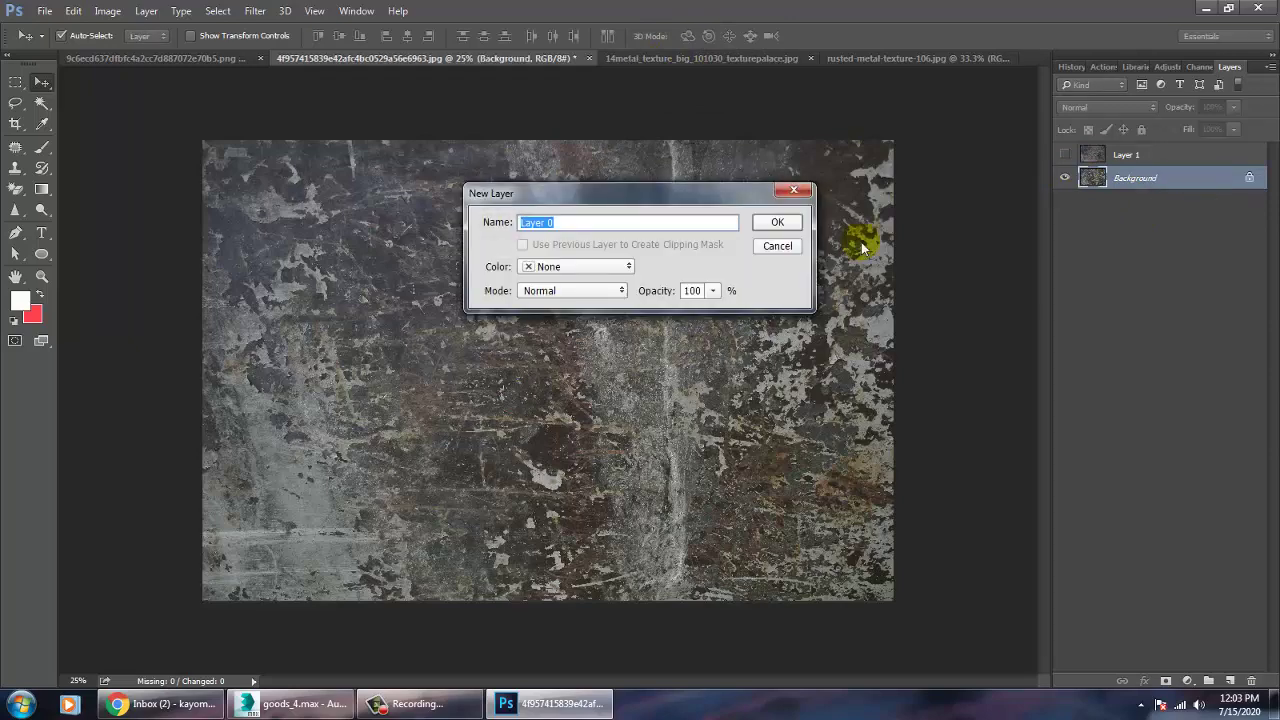
{"action": "left_click", "coordinate": [785, 228]}
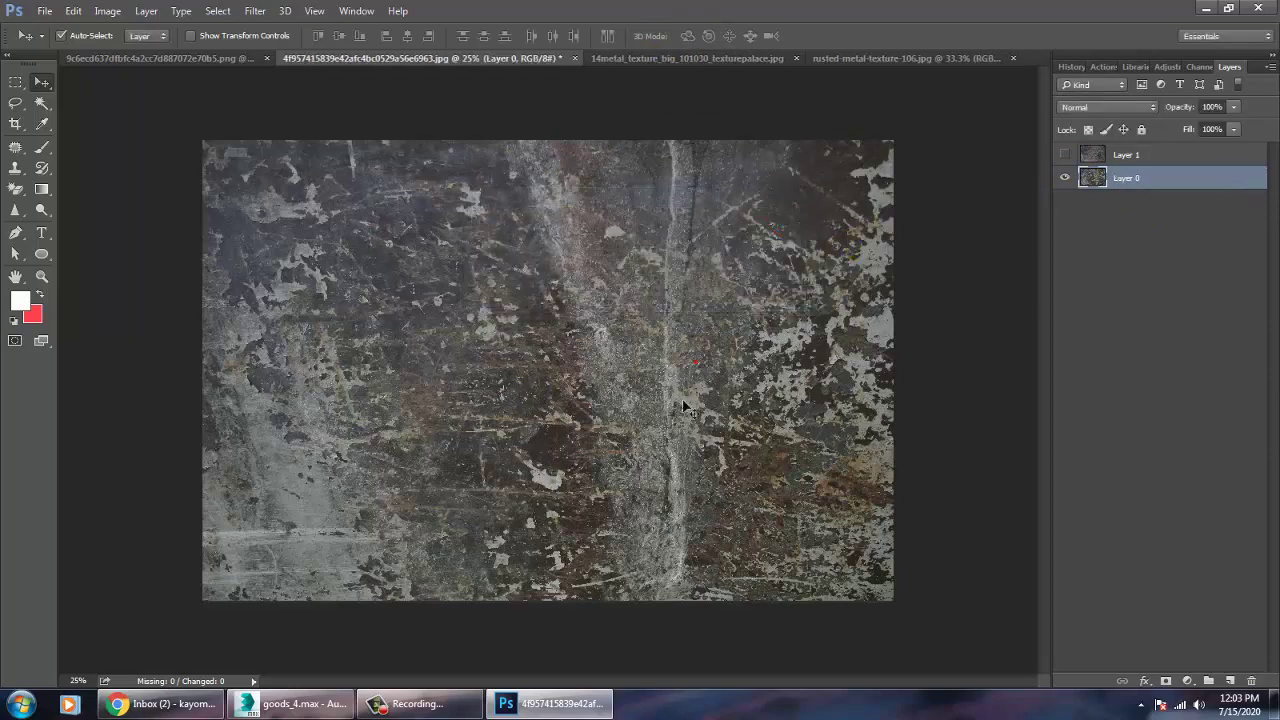
{"action": "left_click_drag", "start_coordinate": [684, 405], "coordinate": [665, 444]}
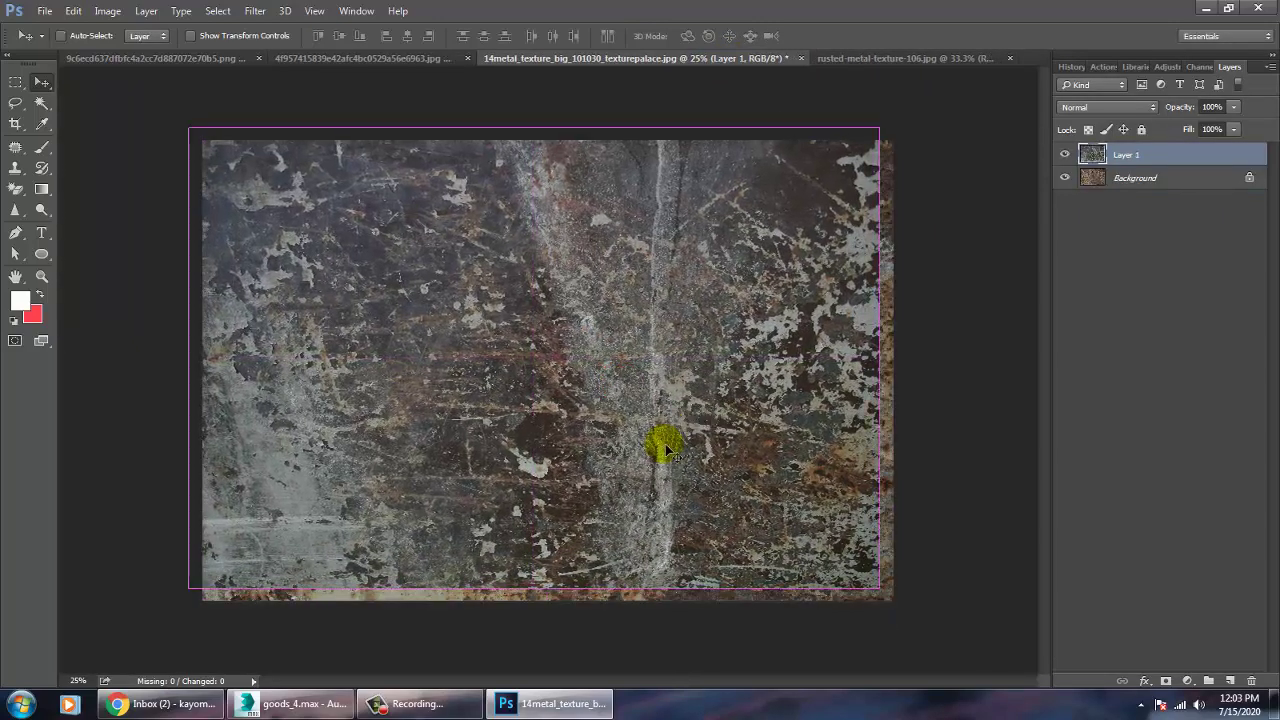
- Enlarge and reposition the copied scratched metal layer so it covers the whole 14metal canvas
{"action": "key", "text": "ctrl+t"}
{"action": "left_click_drag", "start_coordinate": [880, 595], "coordinate": [934, 620], "text": "alt+shift"}
{"action": "left_click_drag", "start_coordinate": [816, 481], "coordinate": [852, 505]}
{"action": "key", "text": "Return"}
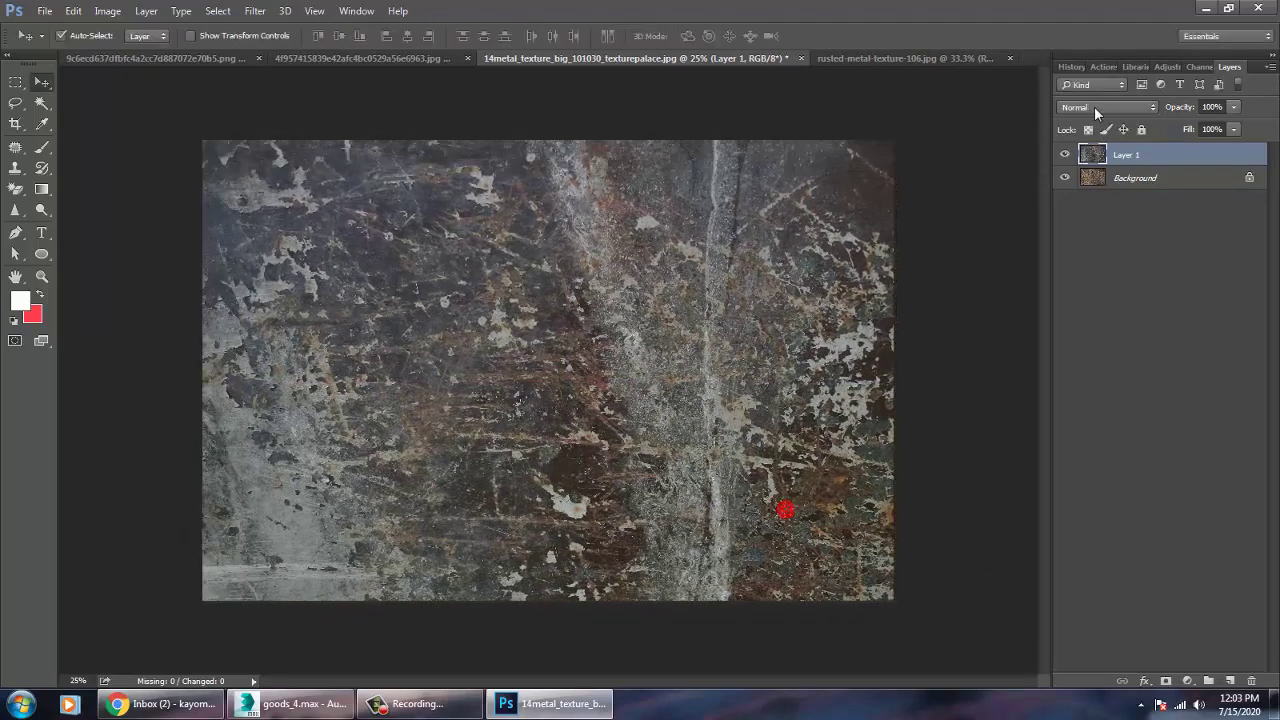
- Try blending modes on Layer 1 from Multiply through Lighter Color, and look at the rusted-metal-texture-106 image for comparison
{"action": "left_click", "coordinate": [1106, 107]}
{"action": "left_click", "coordinate": [1098, 133]}
{"action": "key", "text": "Down"}
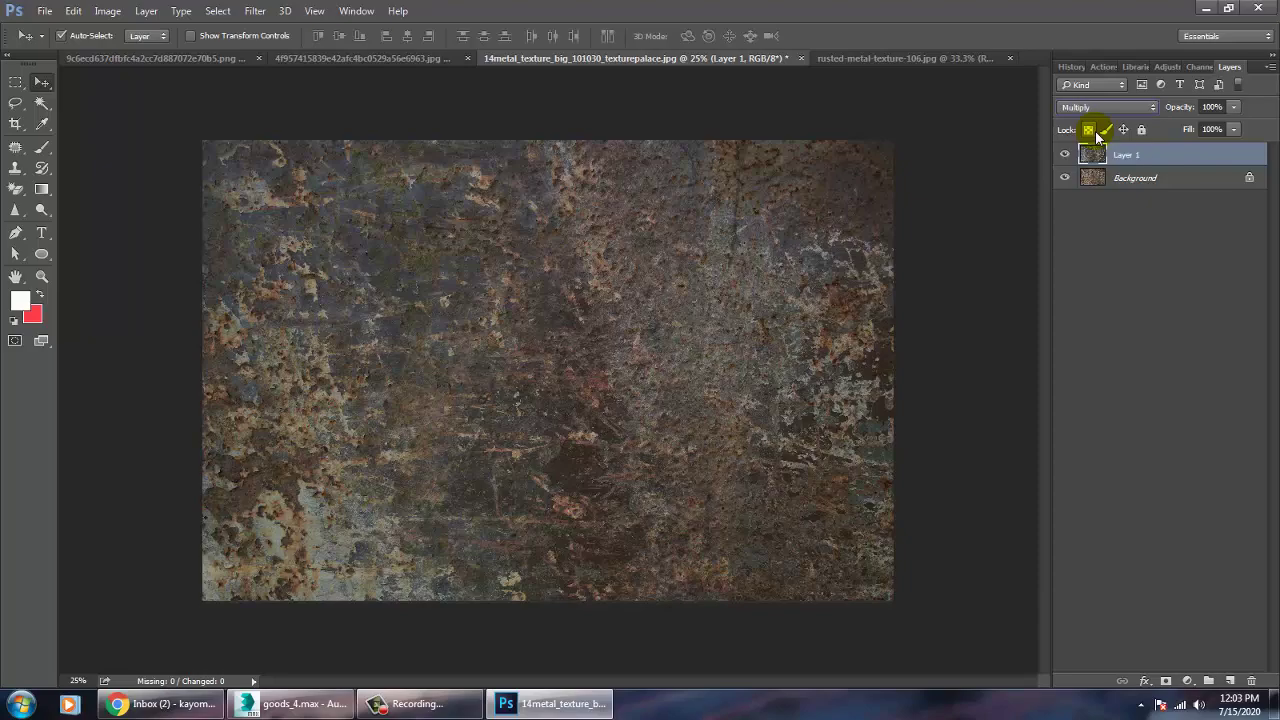
{"action": "key", "text": "Down"}
{"action": "key", "text": "Down"}
{"action": "key", "text": "Down"}
{"action": "key", "text": "Down"}
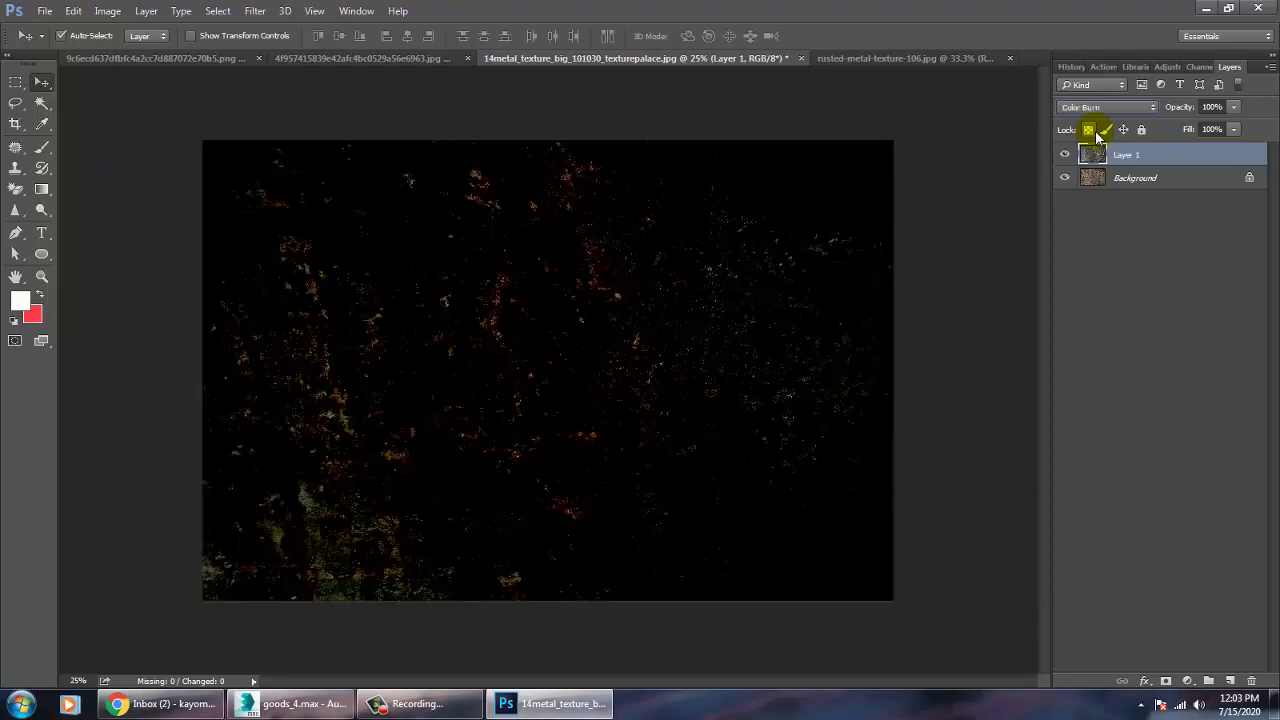
{"action": "key", "text": "Down"}
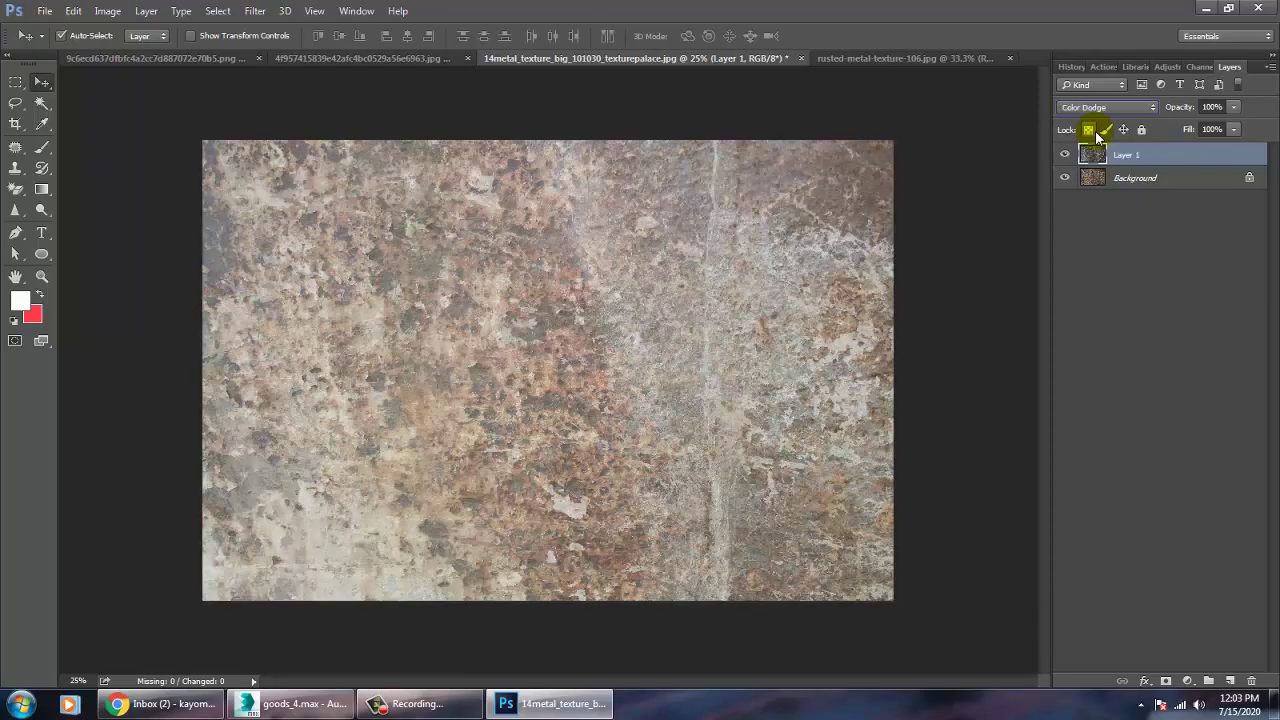
{"action": "key", "text": "Down"}
{"action": "key", "text": "Down"}
{"action": "key", "text": "Down"}
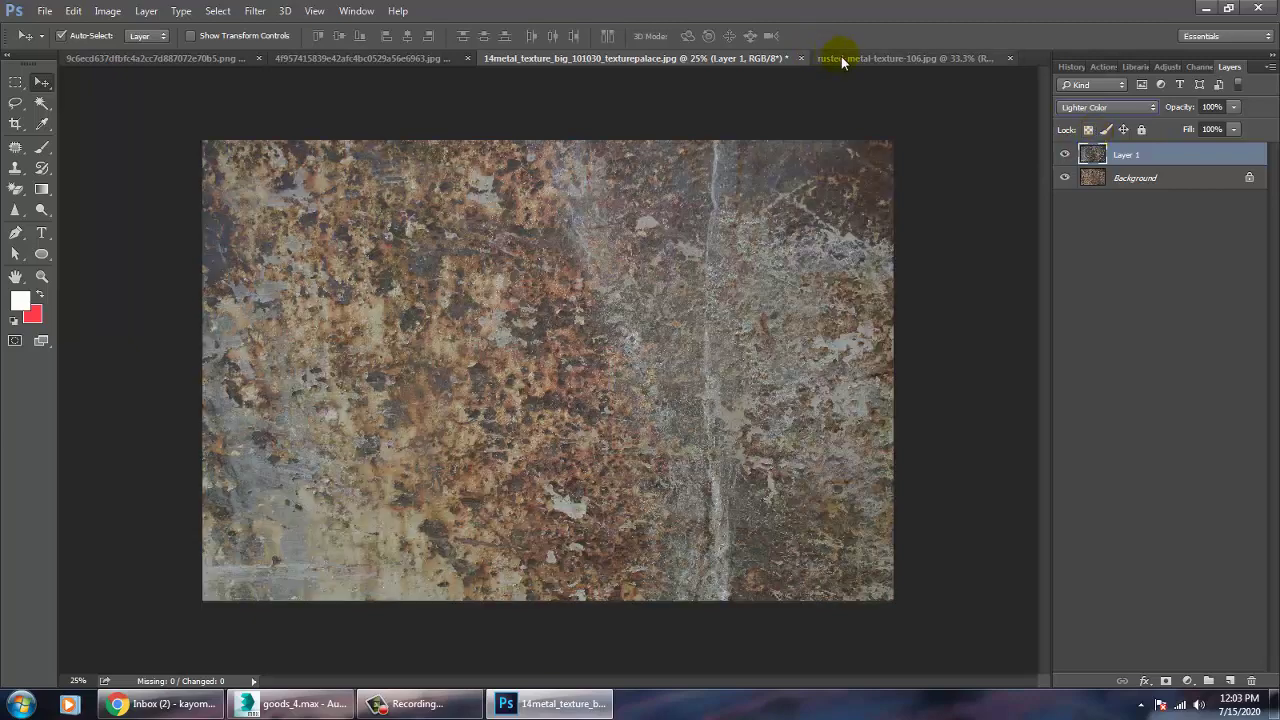
{"action": "left_click", "coordinate": [841, 57]}
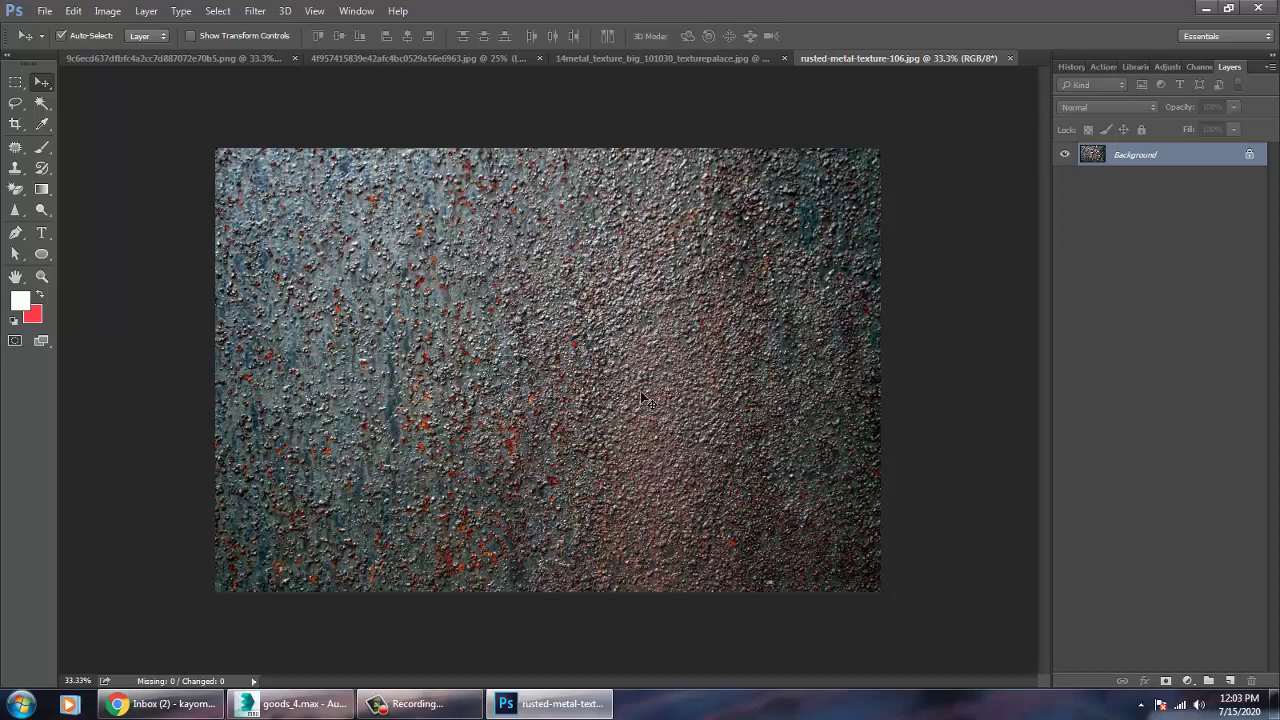
{"action": "left_click", "coordinate": [663, 60]}
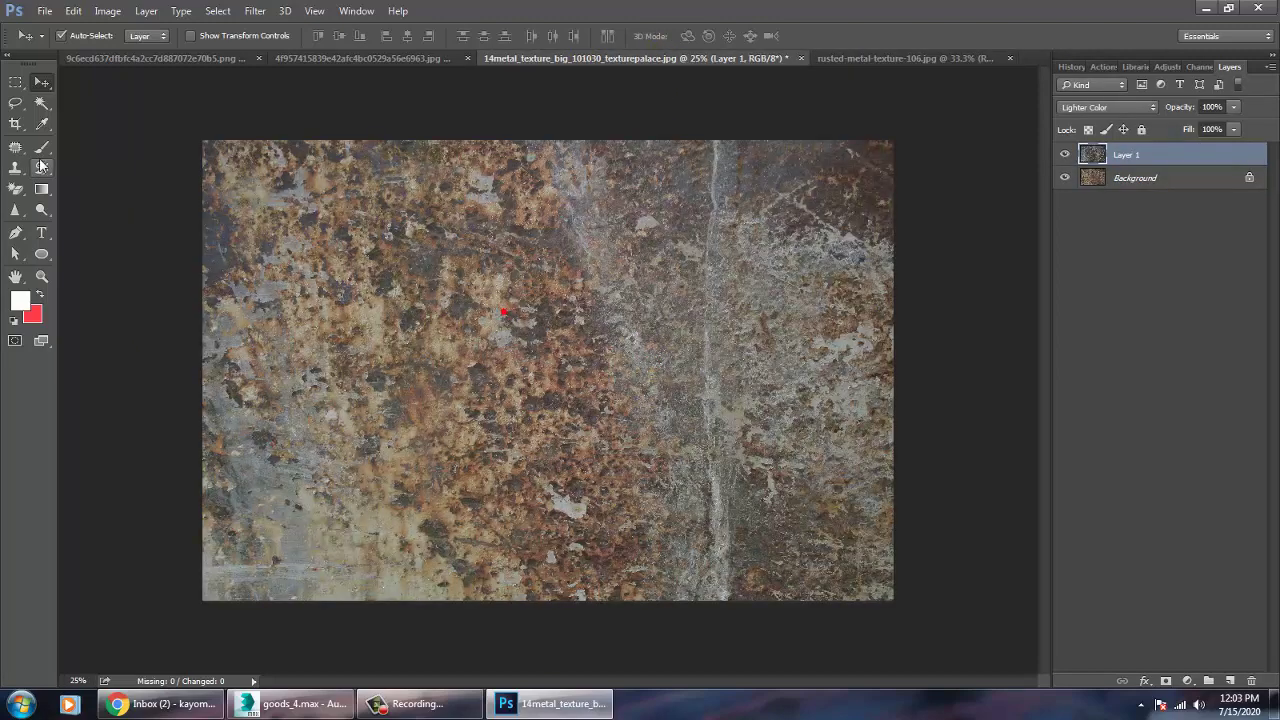
- Add a layer mask to Layer 1 and set up a soft round brush of 1000 px with 0% hardness
{"action": "left_click", "coordinate": [1166, 681]}
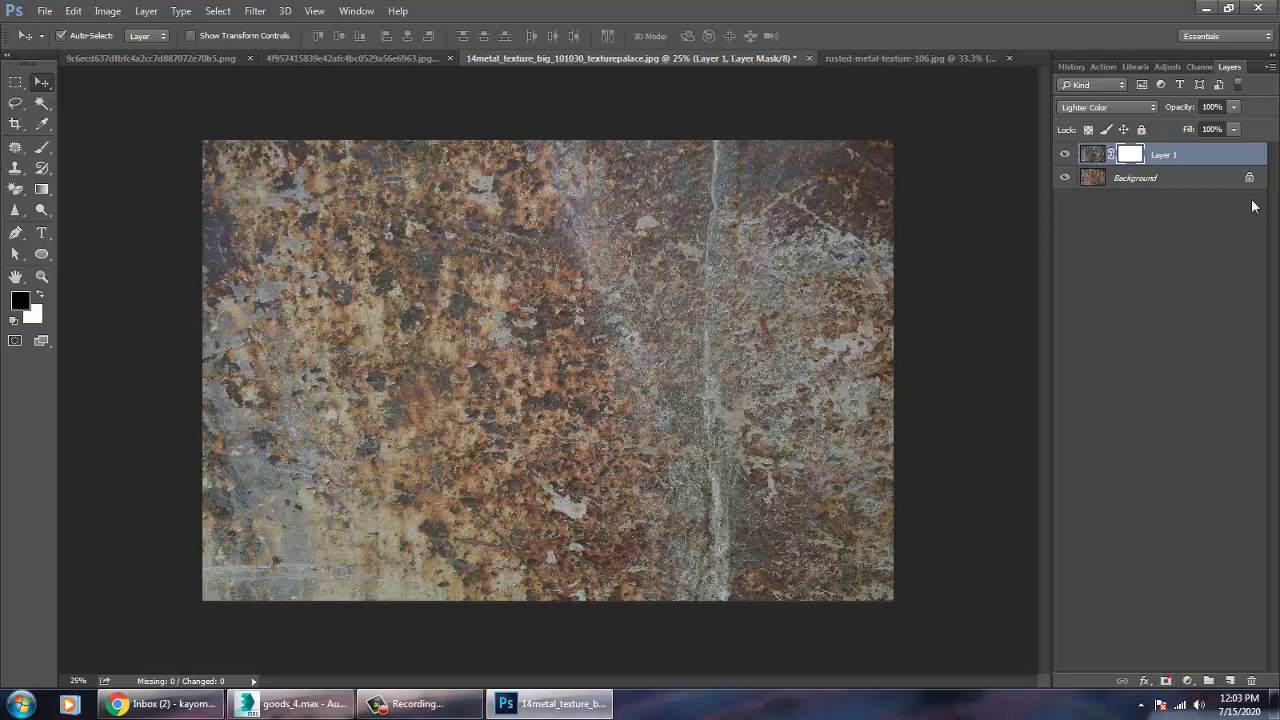
{"action": "left_click", "coordinate": [42, 148]}
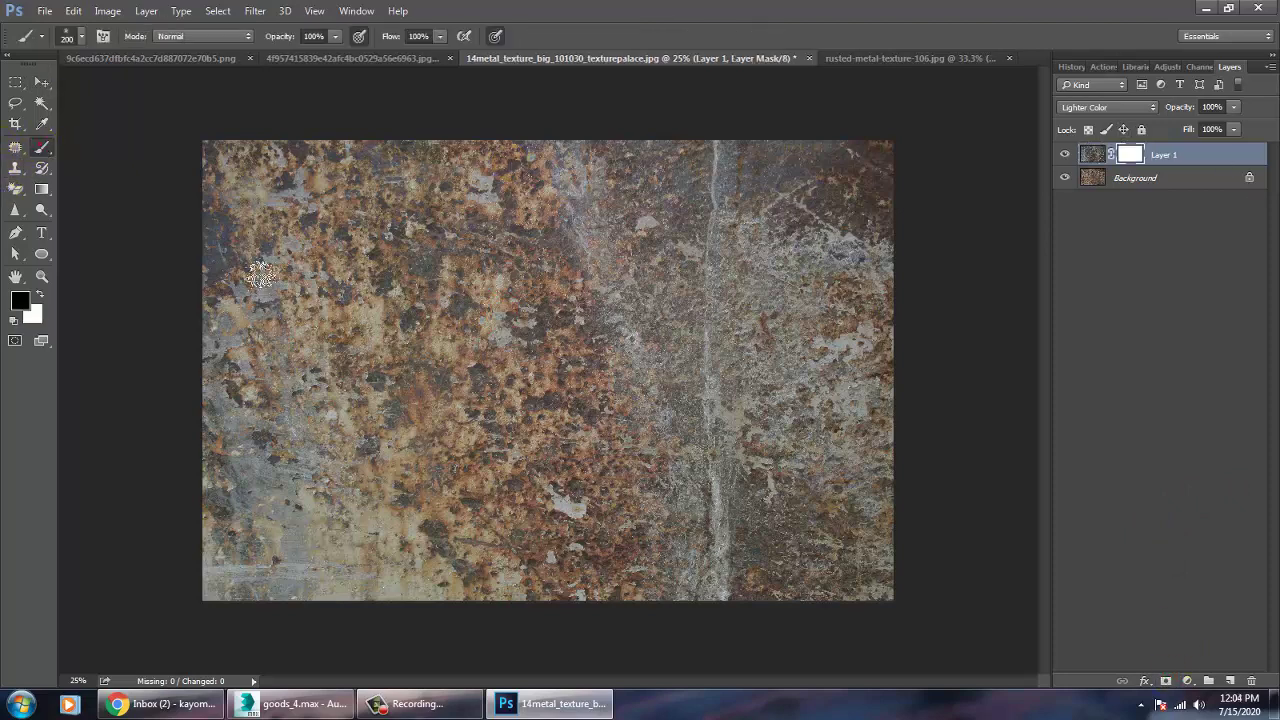
{"action": "key", "text": "bracketright"}
{"action": "key", "text": "bracketright"}
{"action": "key", "text": "bracketright"}
{"action": "key", "text": "bracketright"}
{"action": "key", "text": "bracketright"}
{"action": "key", "text": "bracketright"}
{"action": "key", "text": "bracketright"}
{"action": "key", "text": "bracketright"}
{"action": "key", "text": "bracketright"}
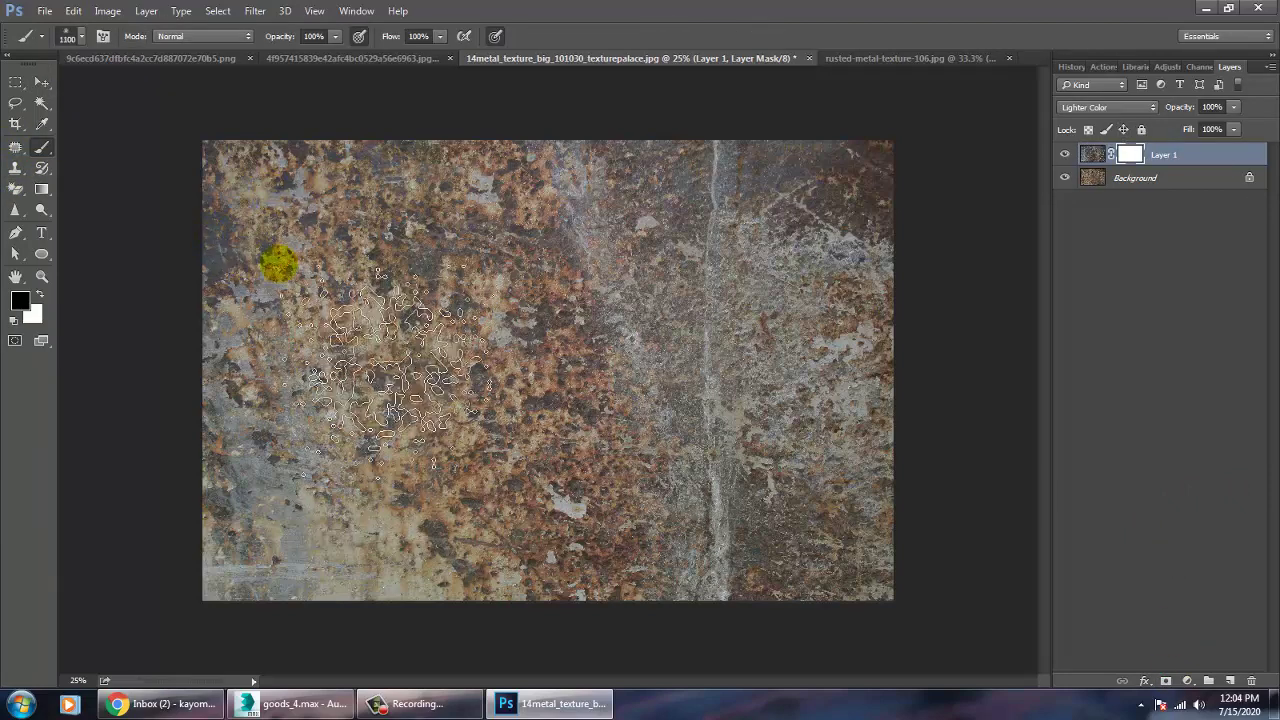
{"action": "left_click", "coordinate": [79, 38]}
{"action": "left_click", "coordinate": [138, 198]}
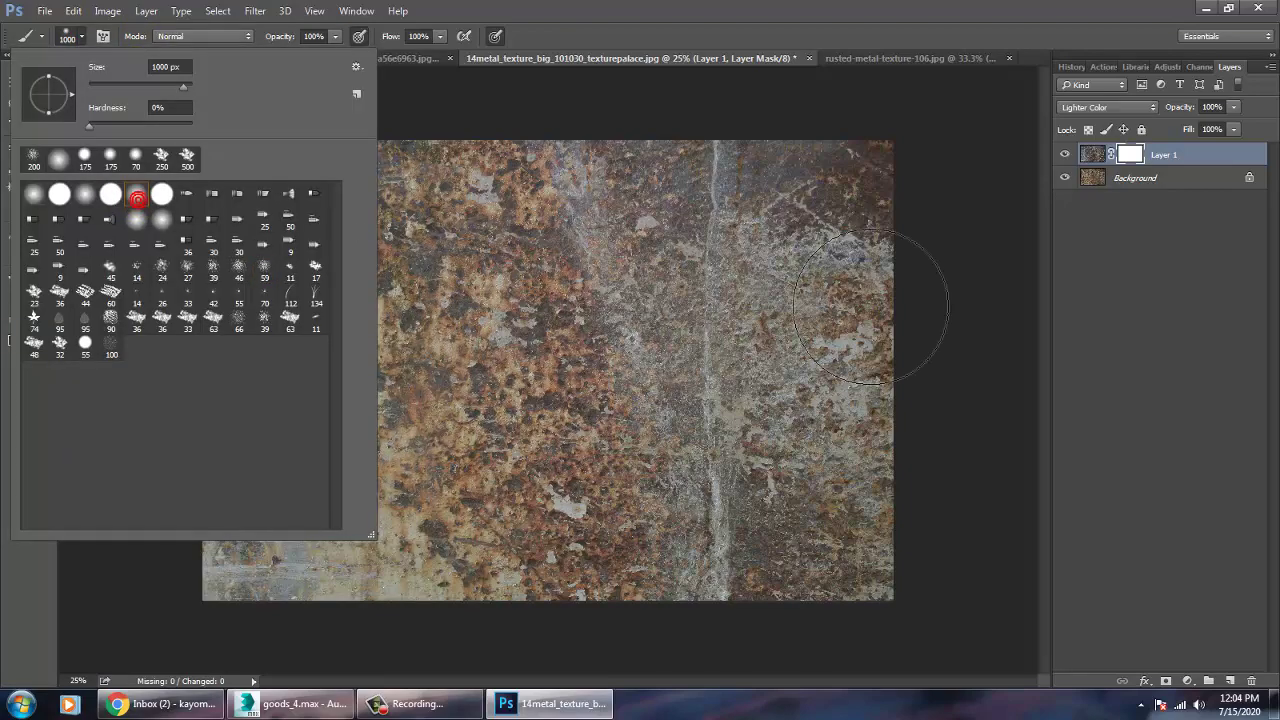
{"action": "left_click", "coordinate": [1007, 311]}
- Paint a trial stroke on Layer 1's mask, undo it, and set the layer's blending mode to Normal
{"action": "mouse_move", "coordinate": [300, 200]}
{"action": "left_mouse_down"}
{"action": "mouse_move", "coordinate": [345, 262]}
{"action": "mouse_move", "coordinate": [562, 300]}
{"action": "mouse_move", "coordinate": [666, 256]}
{"action": "mouse_move", "coordinate": [702, 265]}
{"action": "mouse_move", "coordinate": [551, 394]}
{"action": "mouse_move", "coordinate": [1099, 658]}
{"action": "left_mouse_up"}
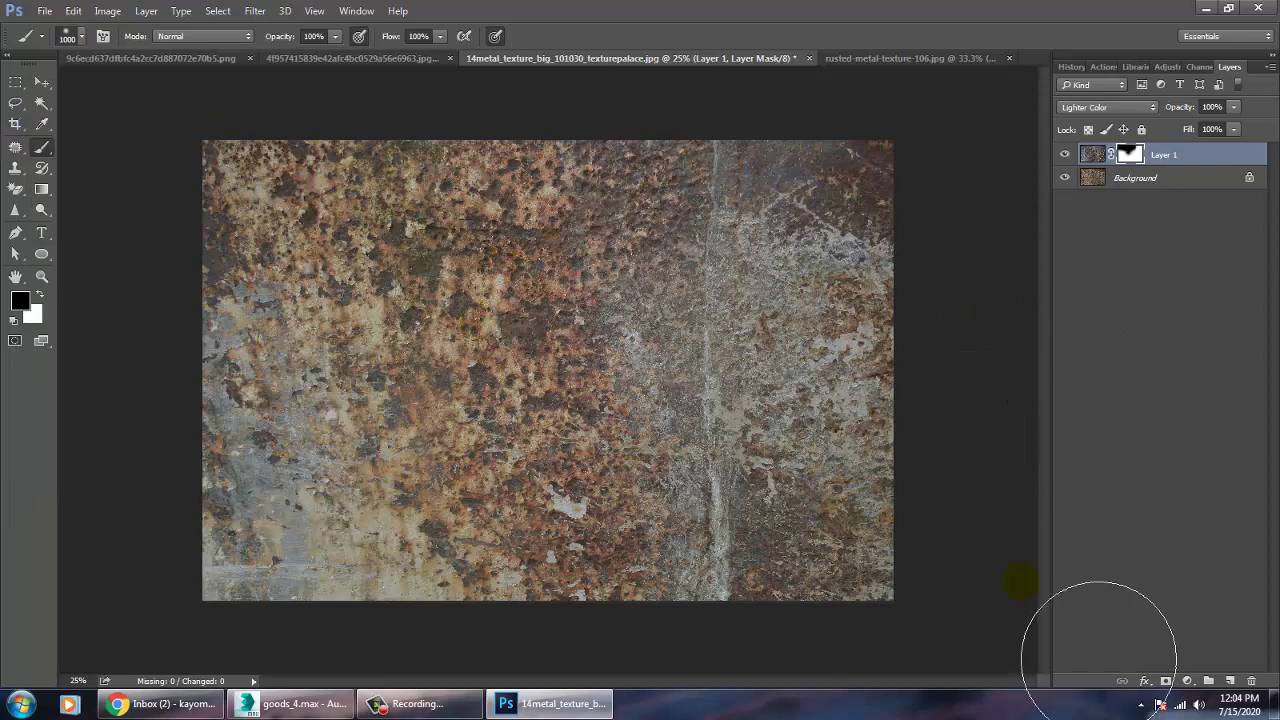
{"action": "key", "text": "ctrl+z"}
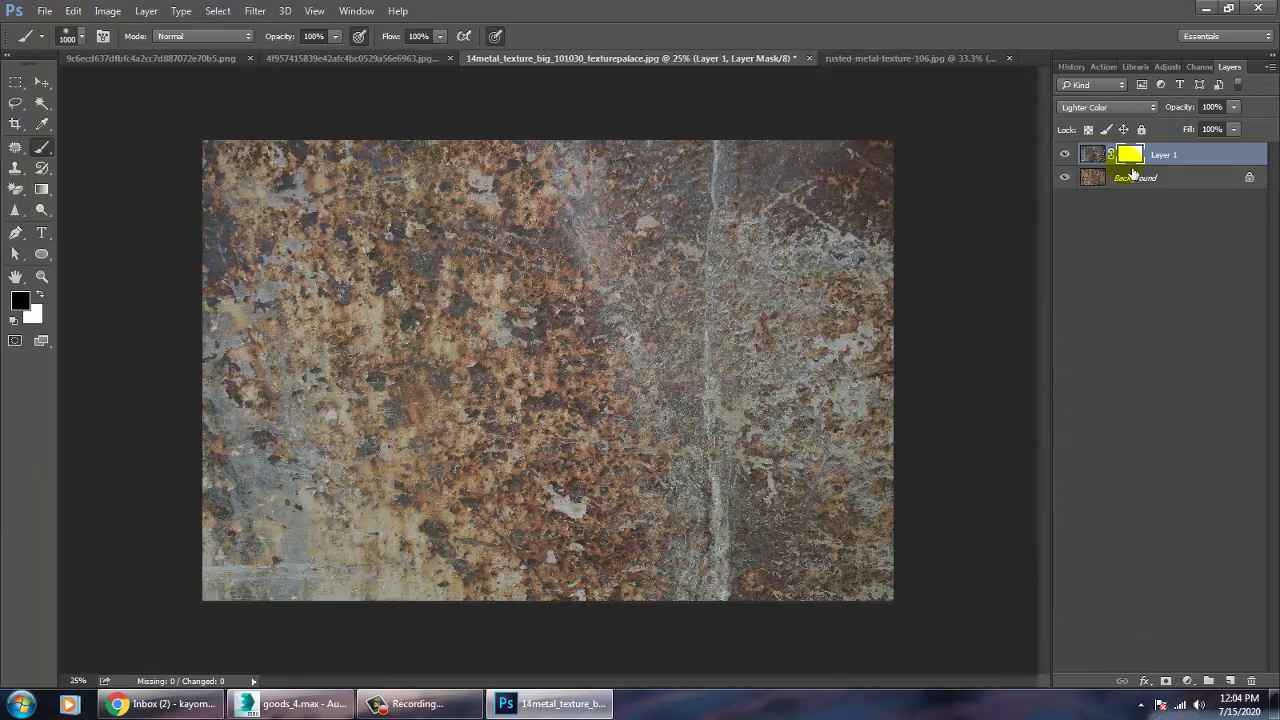
{"action": "left_click", "coordinate": [1100, 107]}
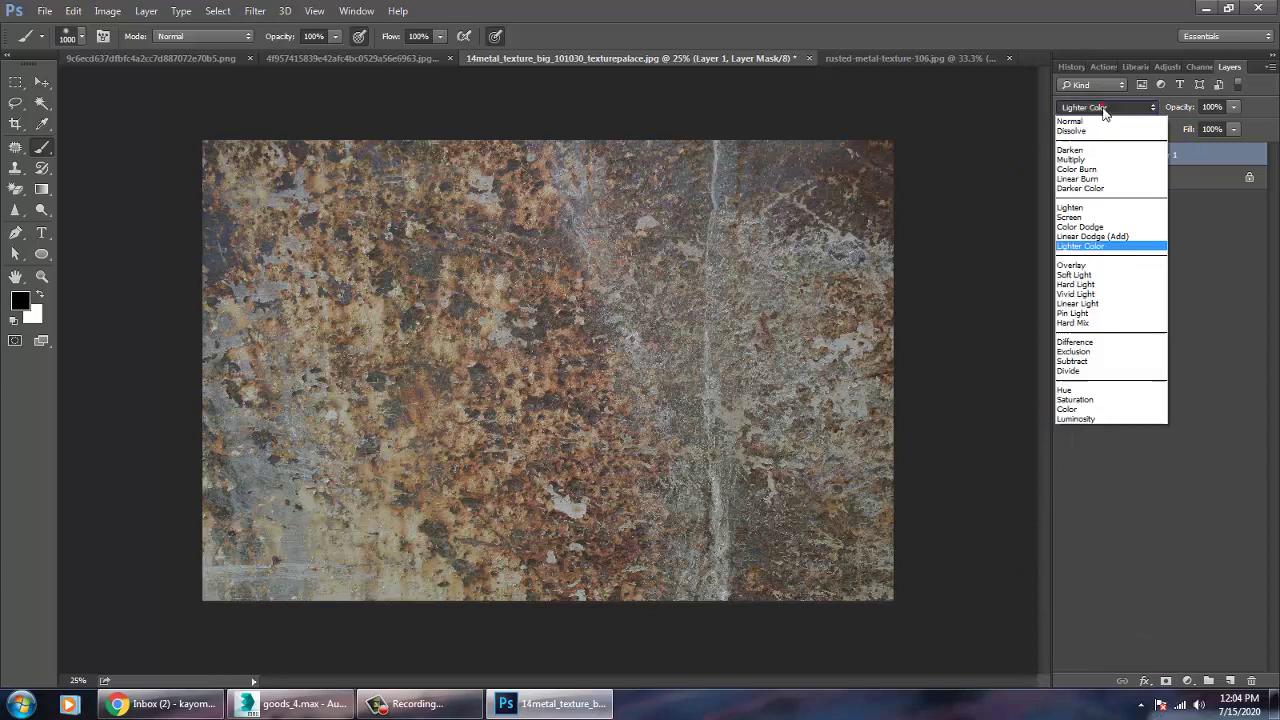
{"action": "left_click", "coordinate": [1080, 109]}
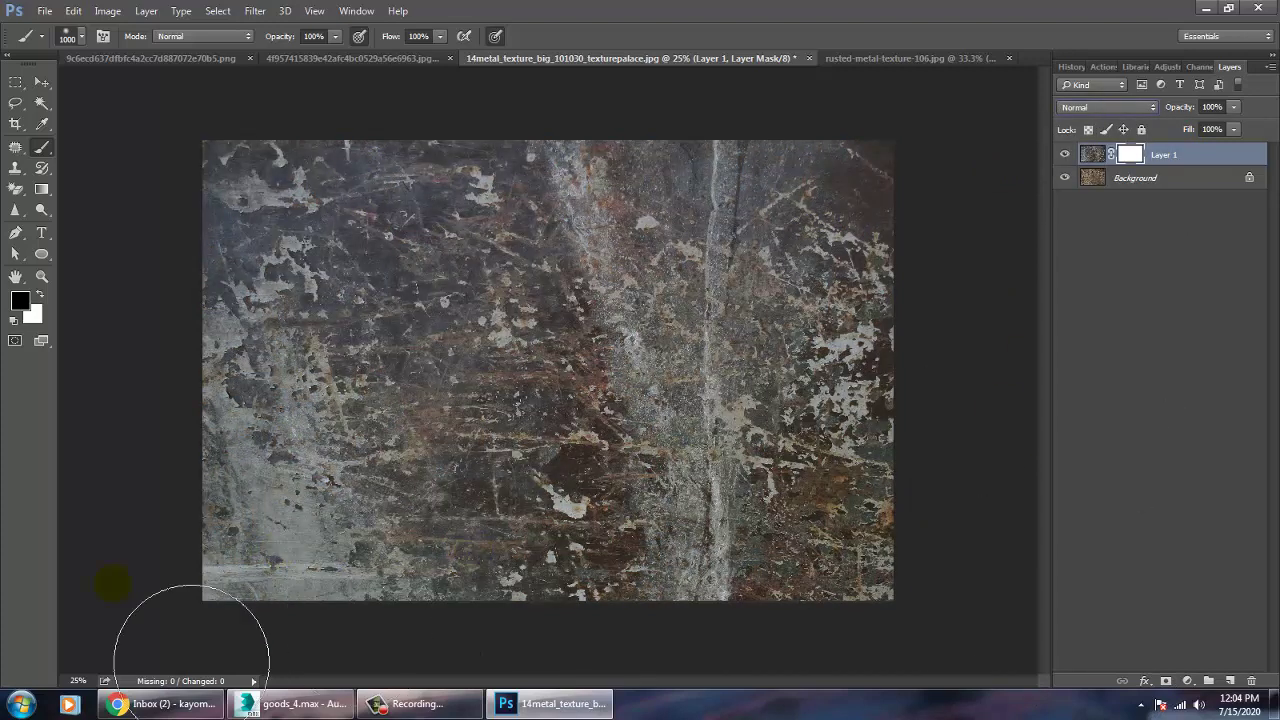
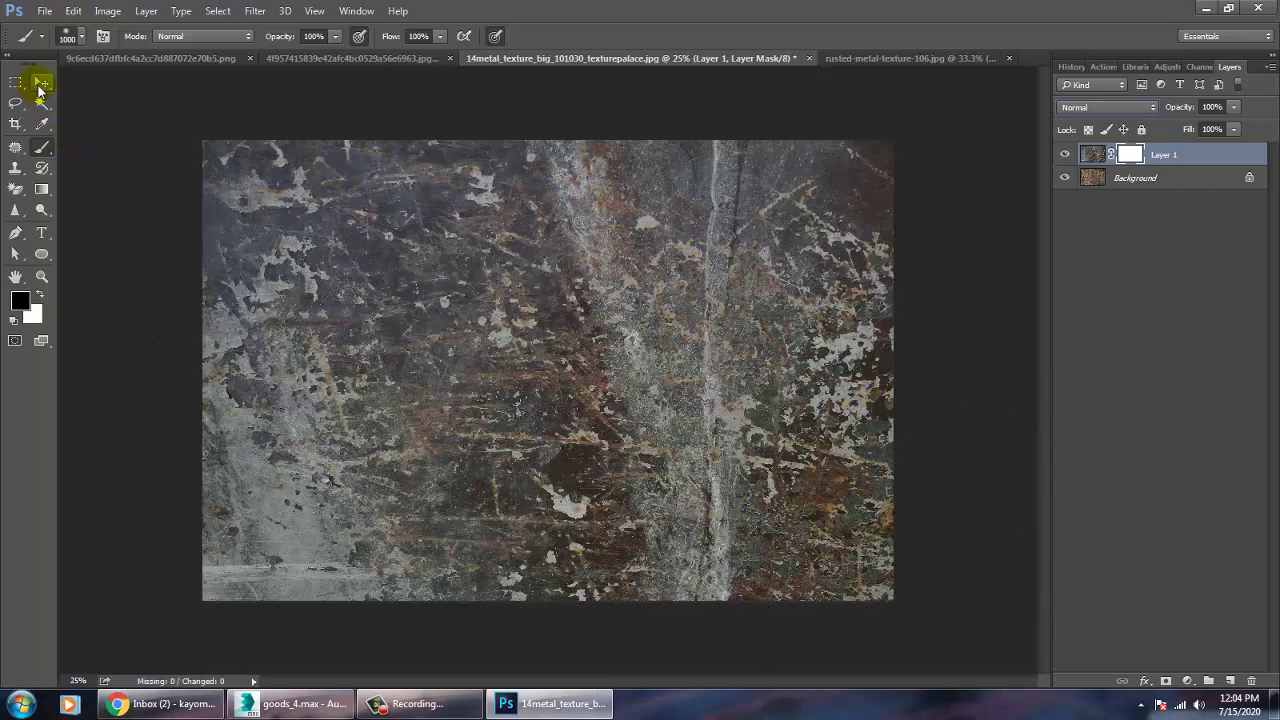
- Try painting black at full opacity on Layer 1's mask over the upper-left area, and undo the stroke
{"action": "left_click", "coordinate": [40, 84]}
{"action": "left_click", "coordinate": [40, 152]}
{"action": "mouse_move", "coordinate": [271, 229]}
{"action": "left_mouse_down"}
{"action": "mouse_move", "coordinate": [400, 195]}
{"action": "mouse_move", "coordinate": [457, 206]}
{"action": "mouse_move", "coordinate": [390, 328]}
{"action": "mouse_move", "coordinate": [330, 280]}
{"action": "mouse_move", "coordinate": [420, 320]}
{"action": "mouse_move", "coordinate": [280, 320]}
{"action": "mouse_move", "coordinate": [350, 300]}
{"action": "left_mouse_up"}
{"action": "key", "text": "ctrl+alt+z"}
{"action": "key", "text": "ctrl+alt+z"}
{"action": "key", "text": "ctrl+alt+z"}
{"action": "key", "text": "ctrl+alt+z"}
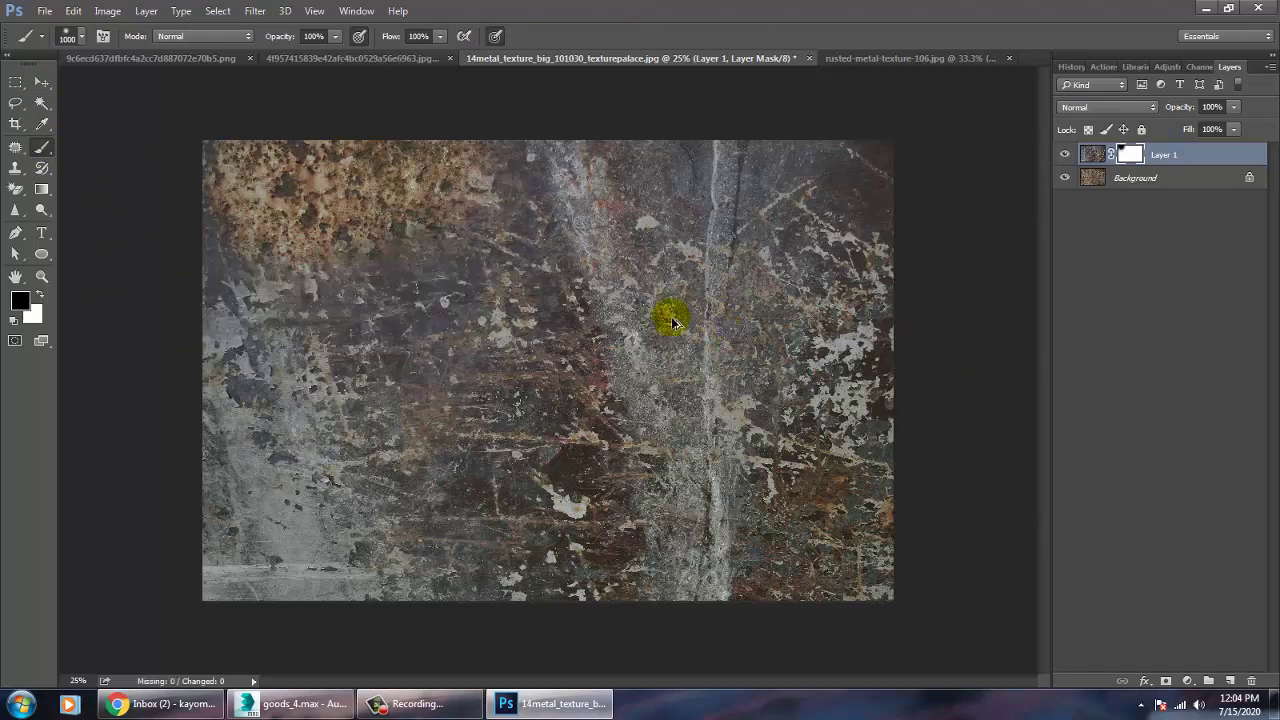
{"action": "key", "text": "ctrl+alt+z"}
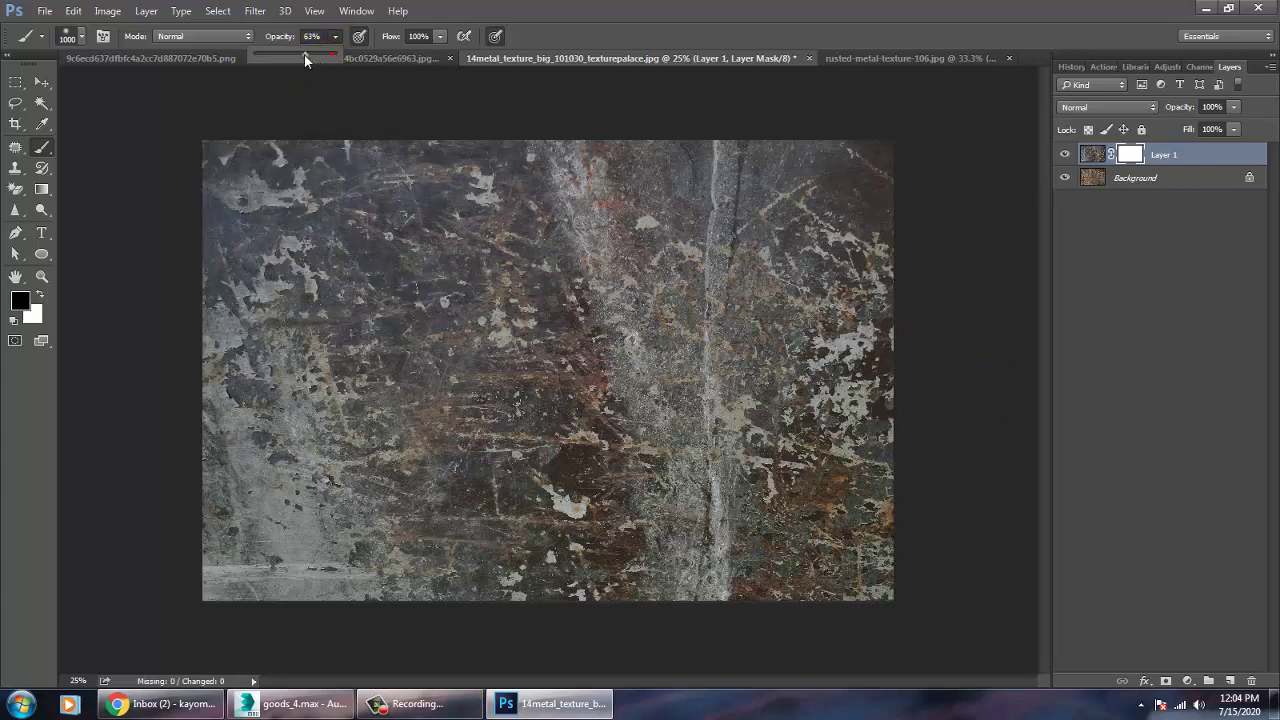
- Paint black on Layer 1's mask with 53% brush opacity and 51% flow to blend in the rust around the edges
{"action": "left_click", "coordinate": [440, 38]}
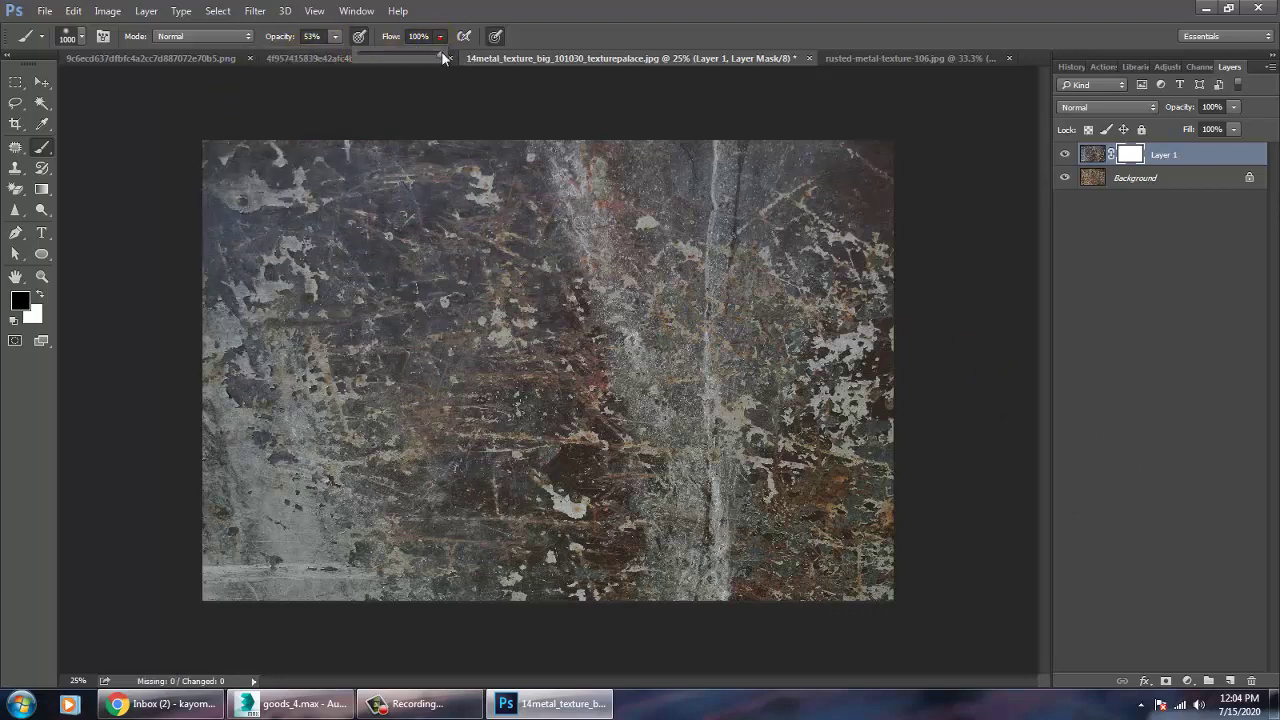
{"action": "left_click_drag", "start_coordinate": [411, 58], "coordinate": [401, 56]}
{"action": "mouse_move", "coordinate": [257, 263]}
{"action": "left_mouse_down"}
{"action": "mouse_move", "coordinate": [357, 229]}
{"action": "mouse_move", "coordinate": [527, 252]}
{"action": "mouse_move", "coordinate": [737, 194]}
{"action": "mouse_move", "coordinate": [943, 251]}
{"action": "mouse_move", "coordinate": [921, 325]}
{"action": "mouse_move", "coordinate": [929, 586]}
{"action": "mouse_move", "coordinate": [797, 643]}
{"action": "mouse_move", "coordinate": [558, 652]}
{"action": "mouse_move", "coordinate": [497, 647]}
{"action": "mouse_move", "coordinate": [450, 599]}
{"action": "mouse_move", "coordinate": [345, 550]}
{"action": "mouse_move", "coordinate": [328, 596]}
{"action": "mouse_move", "coordinate": [463, 480]}
{"action": "left_mouse_up"}
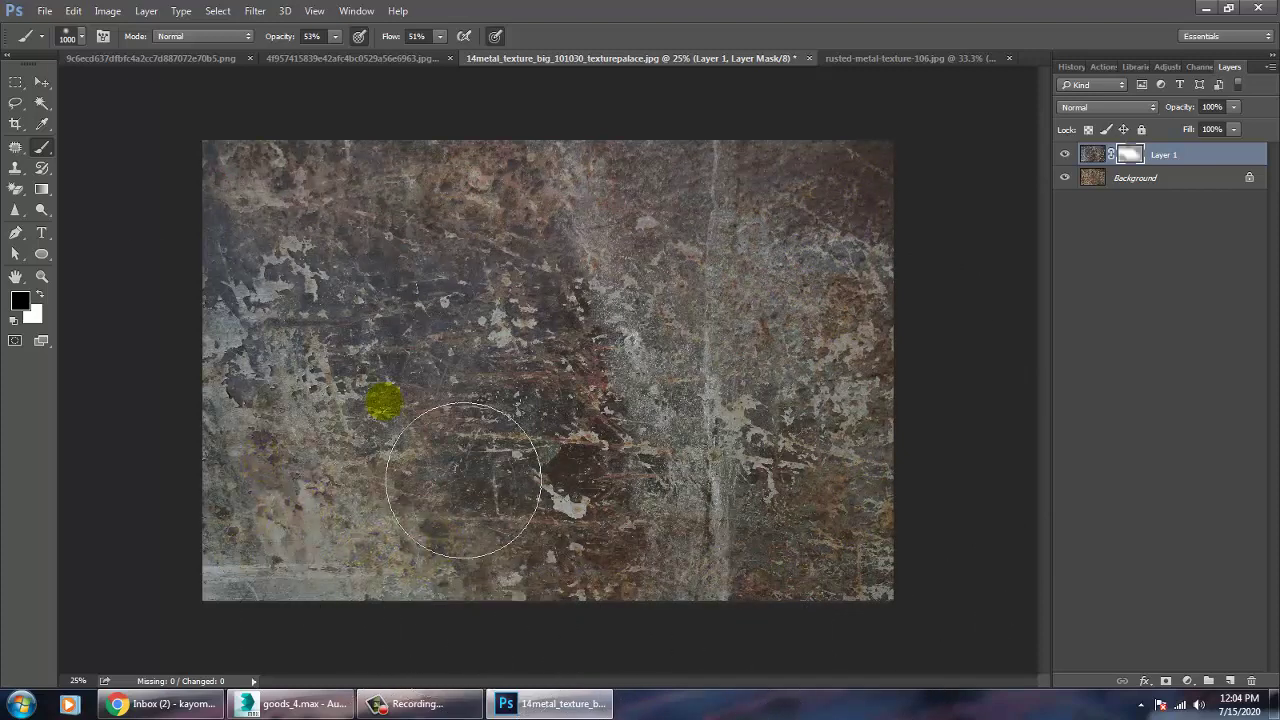
- Save the blended texture as a JPEG named rusted in the textures folder, using Maximum quality
{"action": "left_click", "coordinate": [43, 85]}
{"action": "left_click", "coordinate": [45, 11]}
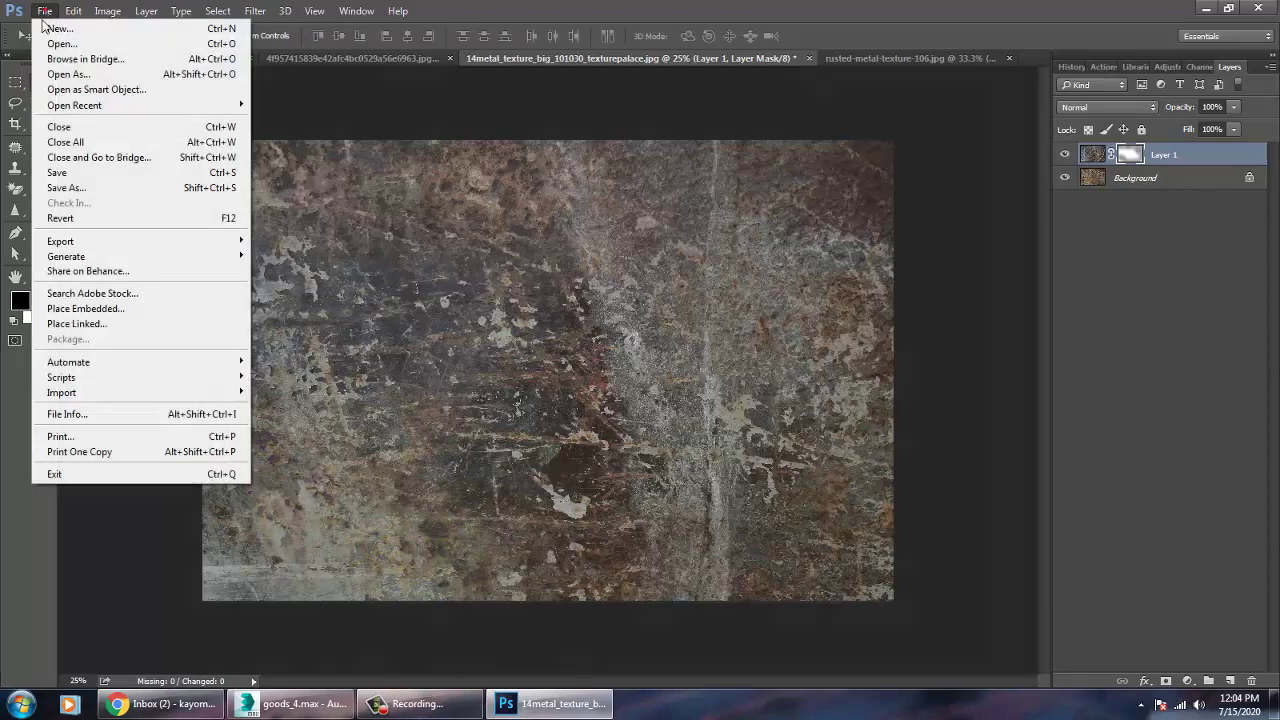
{"action": "left_click", "coordinate": [94, 190]}
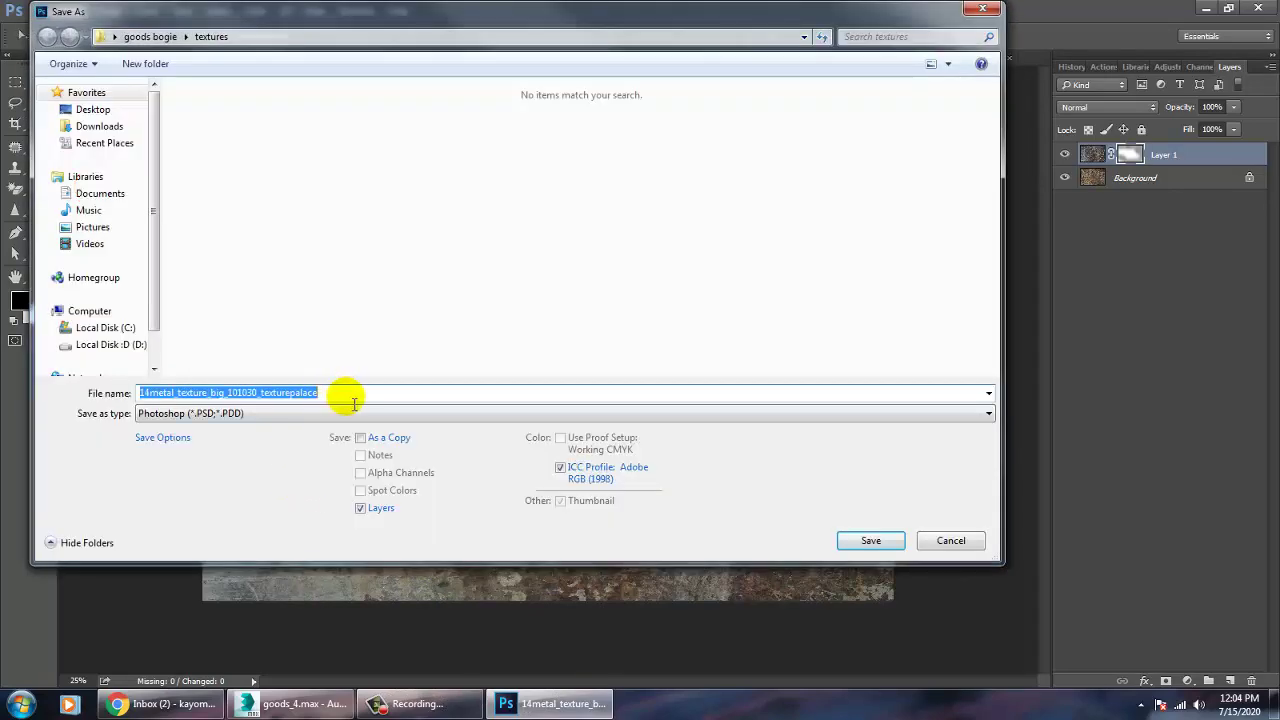
{"action": "type", "text": "rusted"}
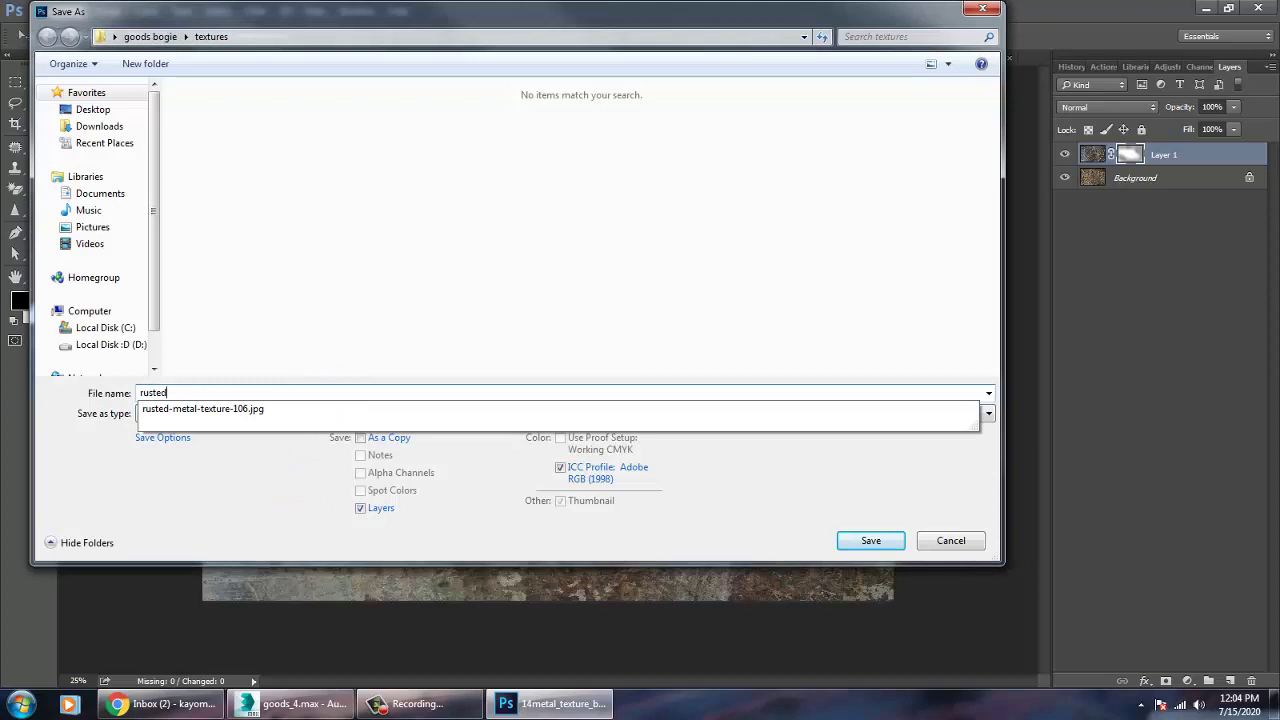
{"action": "left_click", "coordinate": [230, 524]}
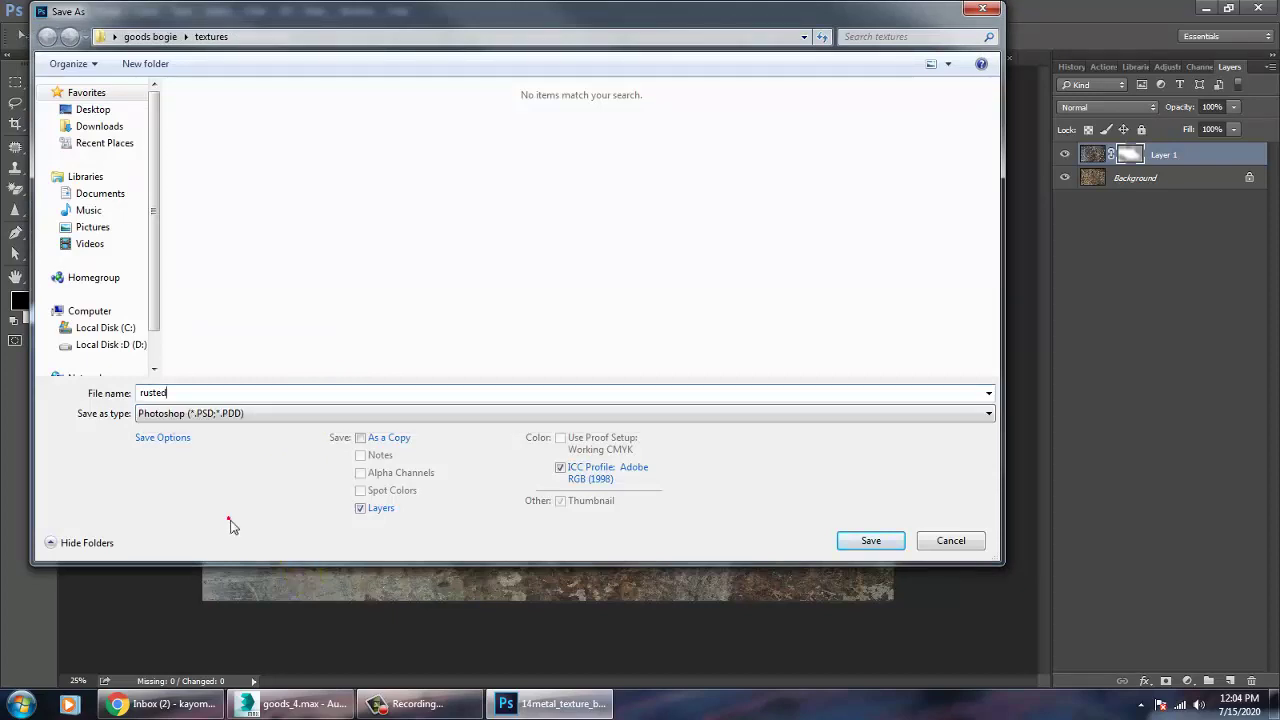
{"action": "left_click", "coordinate": [217, 413]}
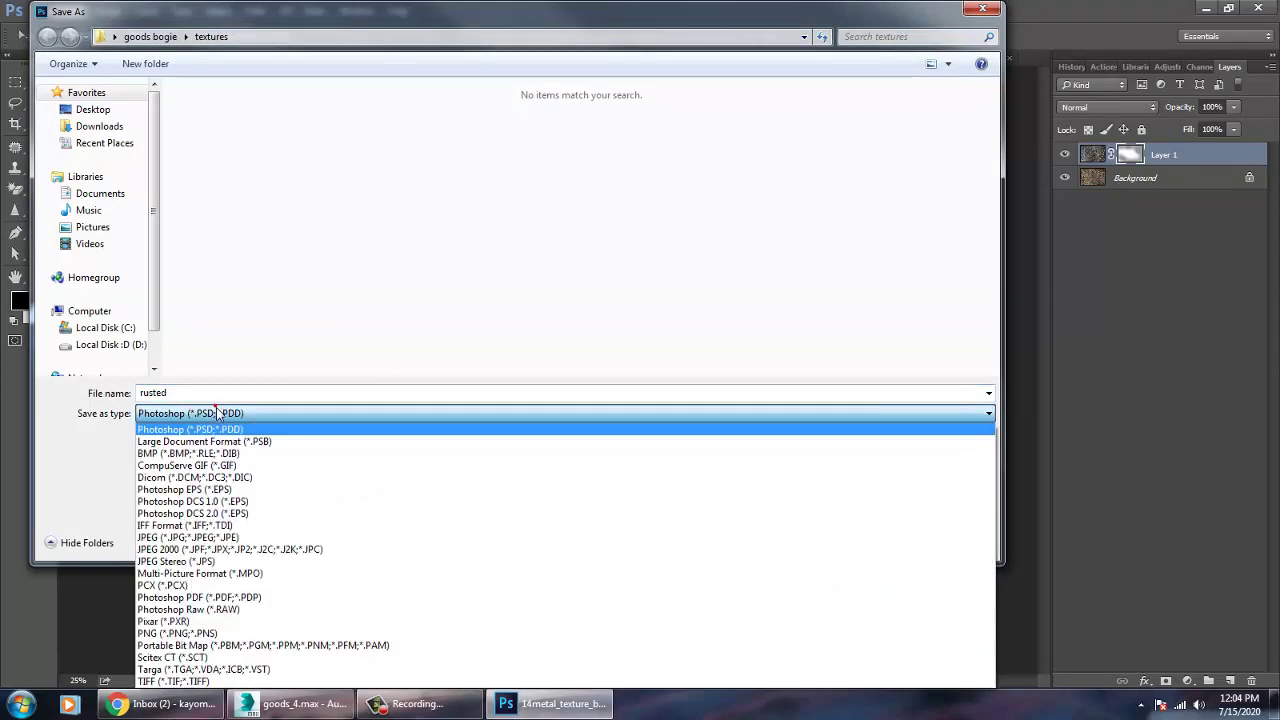
{"action": "left_click", "coordinate": [181, 539]}
{"action": "left_click", "coordinate": [871, 541]}
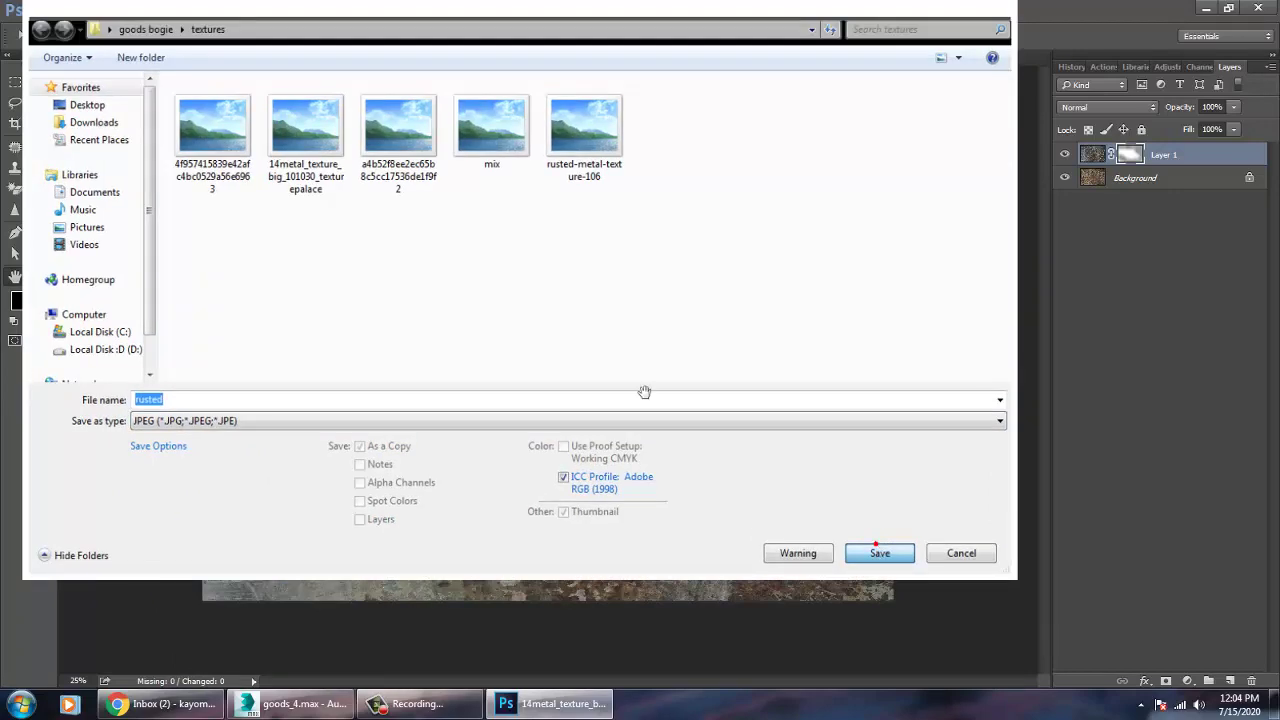
{"action": "left_click", "coordinate": [568, 330]}
{"action": "left_click_drag", "start_coordinate": [315, 262], "coordinate": [337, 263]}
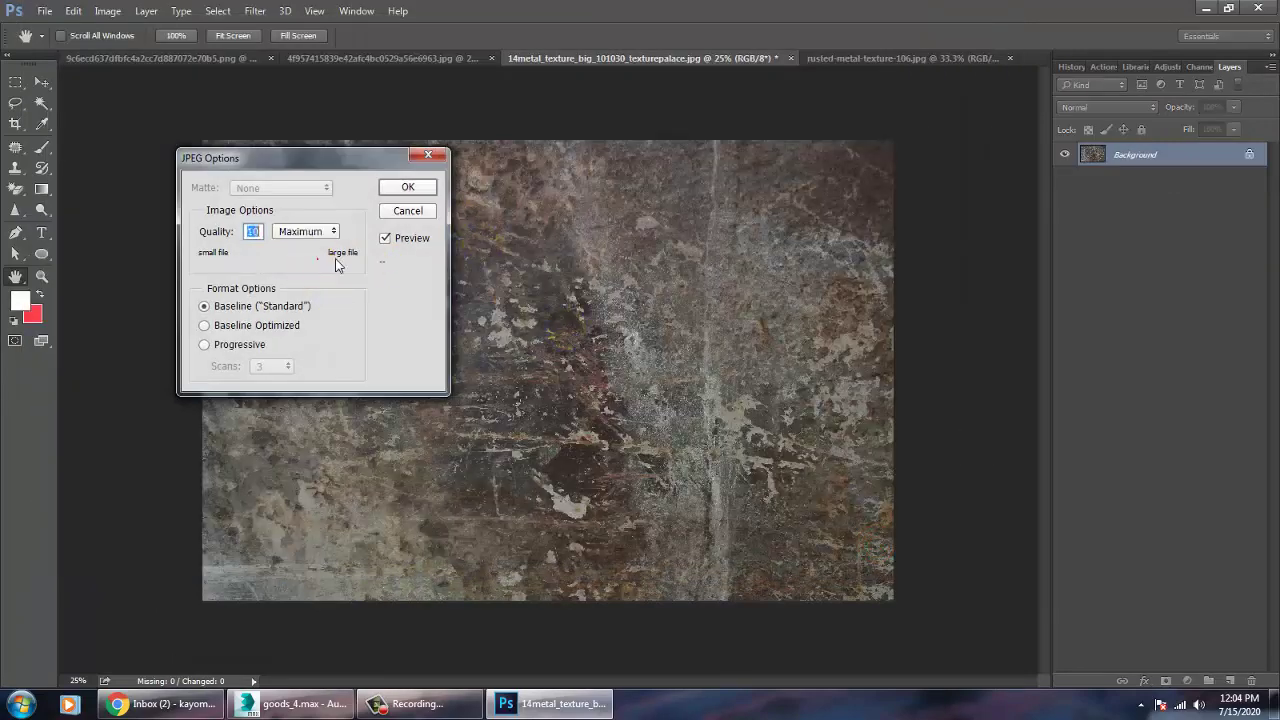
{"action": "left_click", "coordinate": [405, 192]}
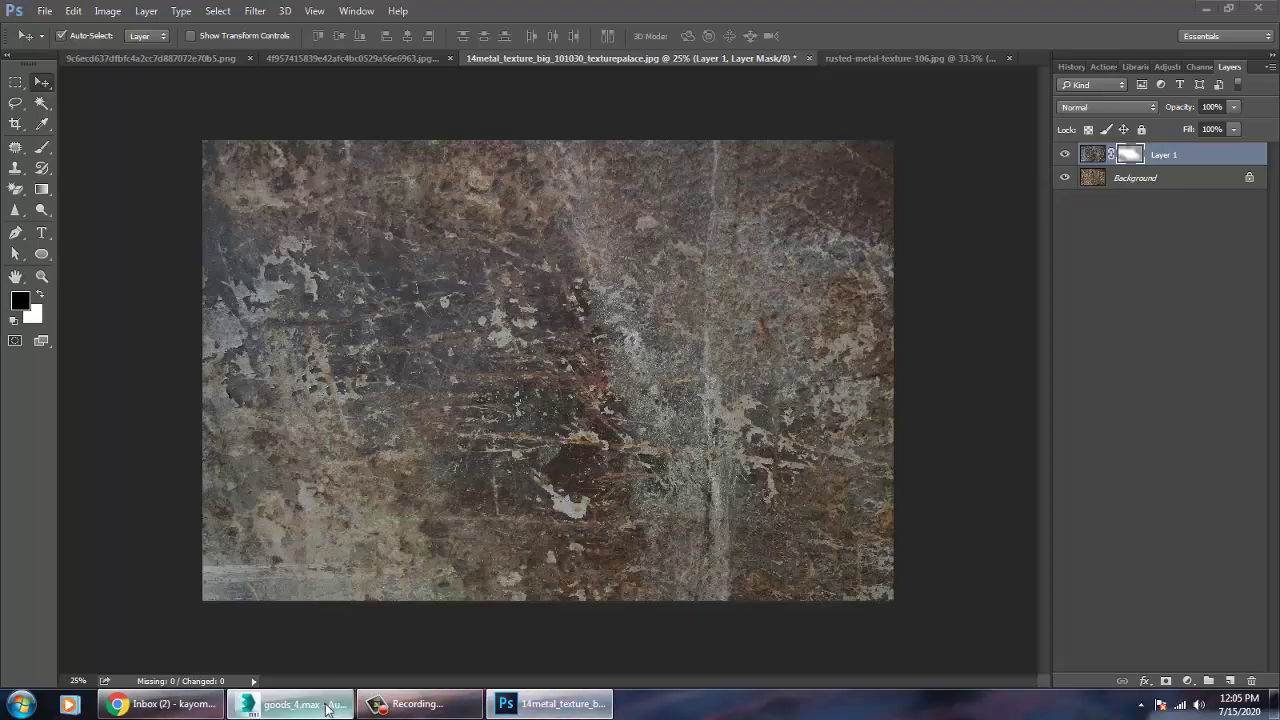
- Switch to 3ds Max and turn off the MeshSmooth modifier on the near bogie frame
{"action": "left_click", "coordinate": [292, 704]}
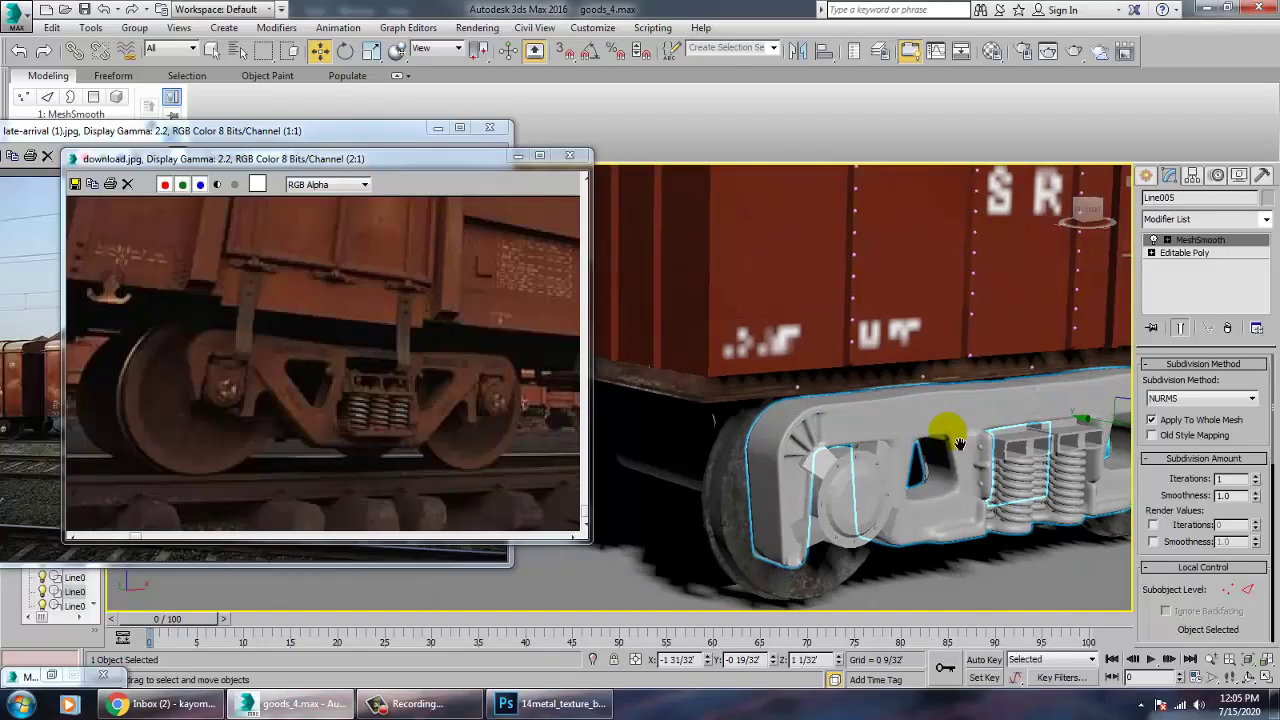
{"action": "middle_click_drag", "start_coordinate": [892, 420], "coordinate": [777, 400]}
{"action": "left_click", "coordinate": [1153, 240]}
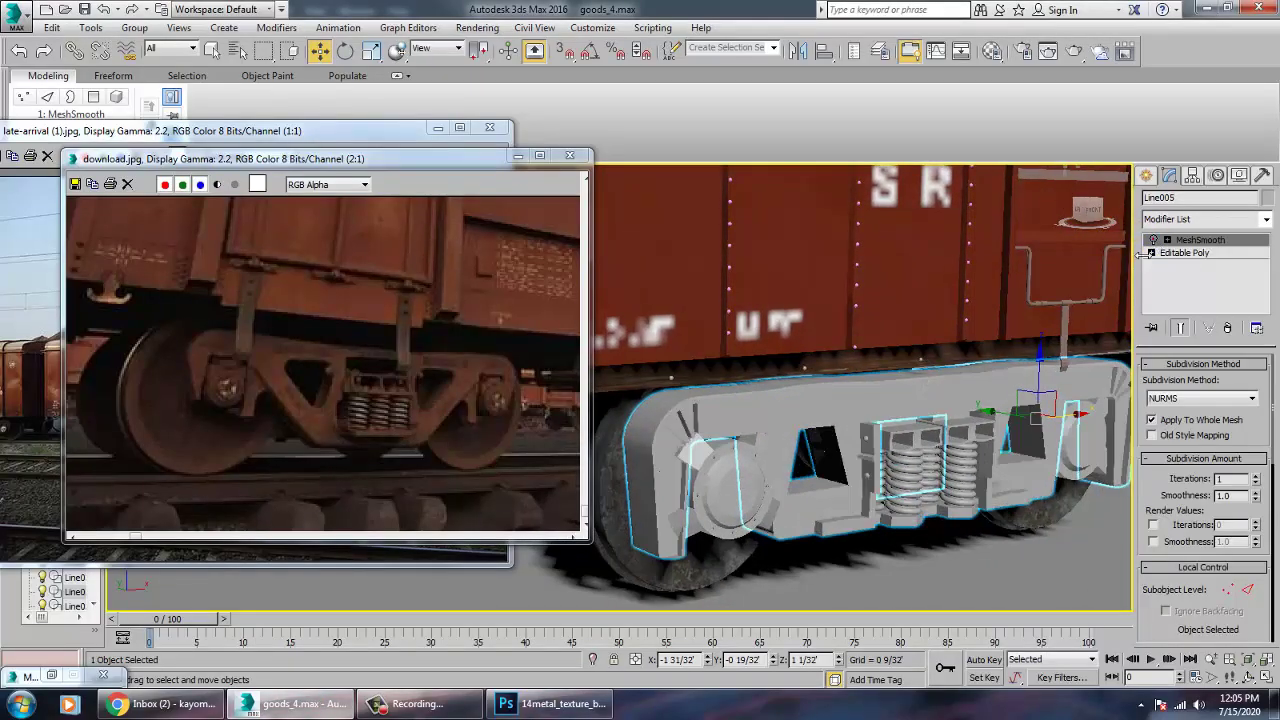
- Load the rusted image as the diffuse map of an unused material, assign it to the bogie frame, and show it in the viewport
{"action": "key", "text": "m"}
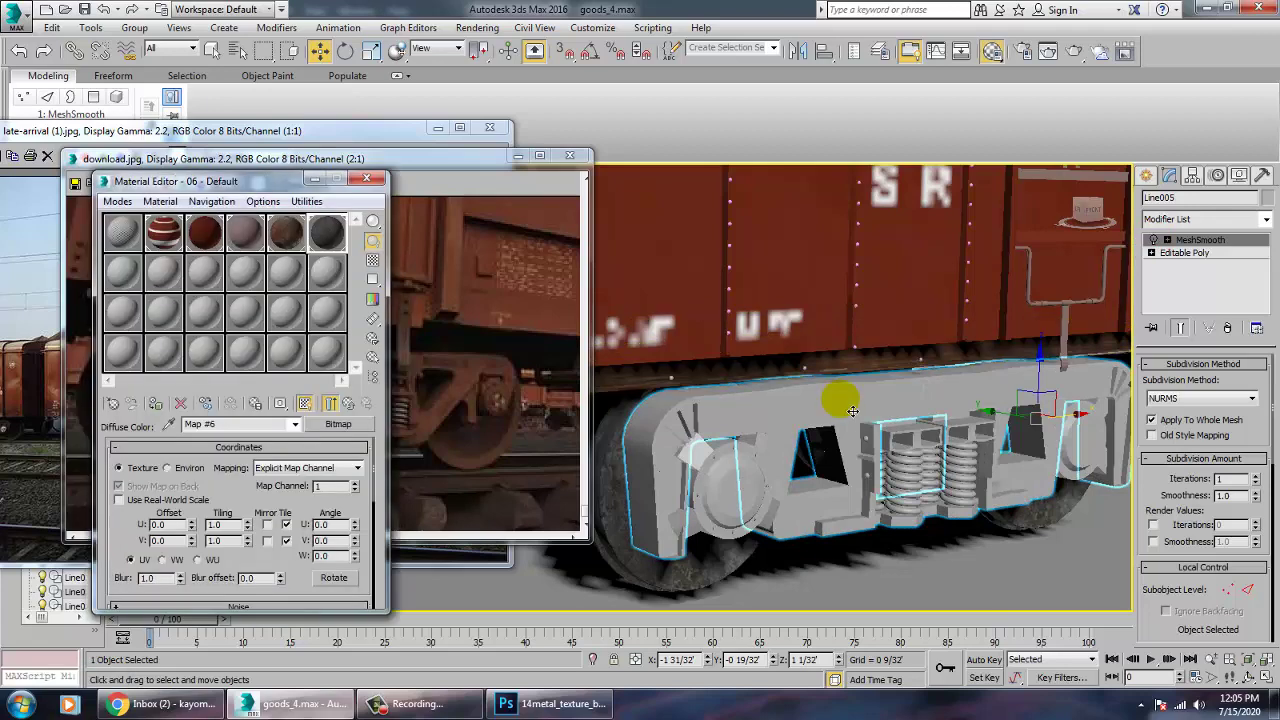
{"action": "left_click", "coordinate": [121, 276]}
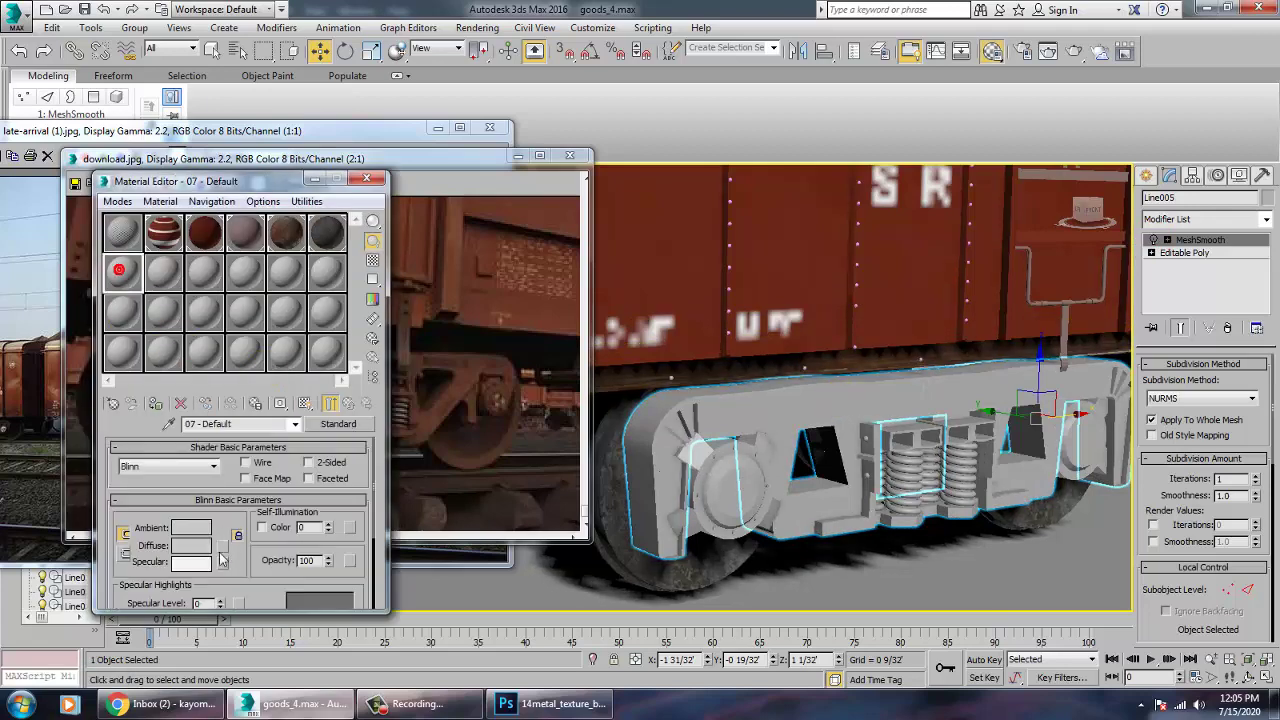
{"action": "left_click", "coordinate": [222, 545]}
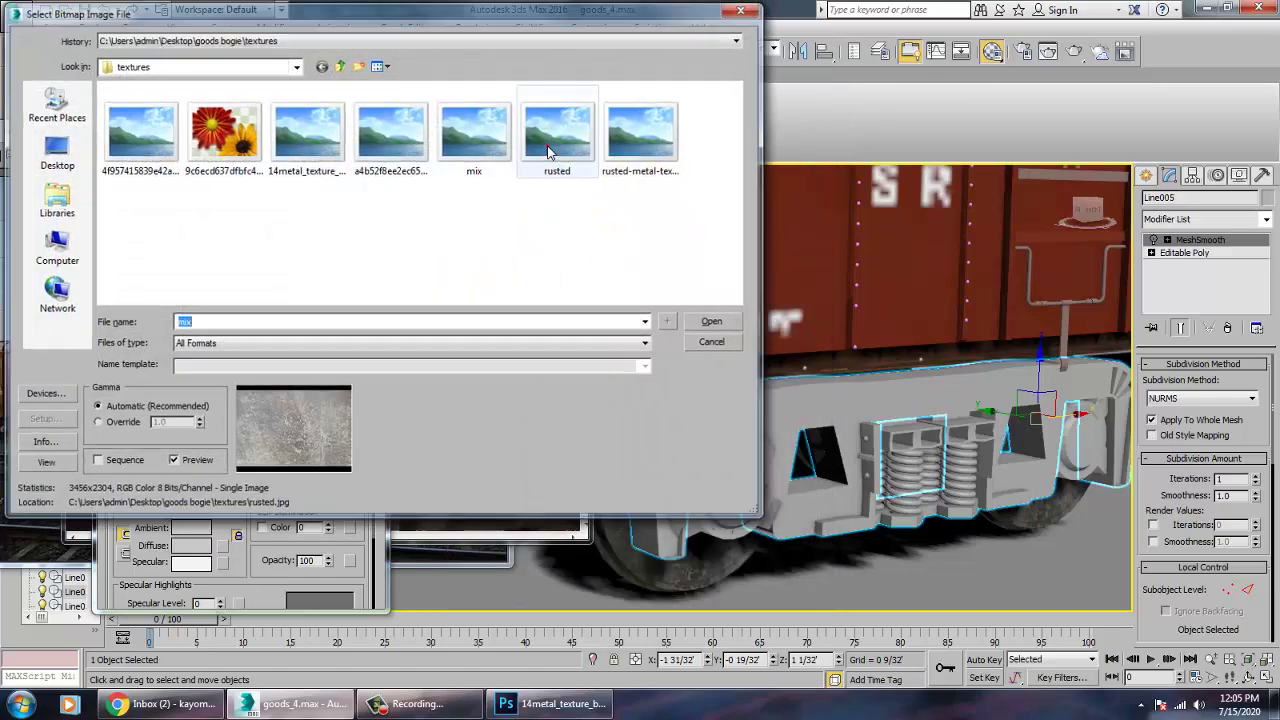
{"action": "double_click", "coordinate": [548, 152]}
{"action": "left_click", "coordinate": [157, 405]}
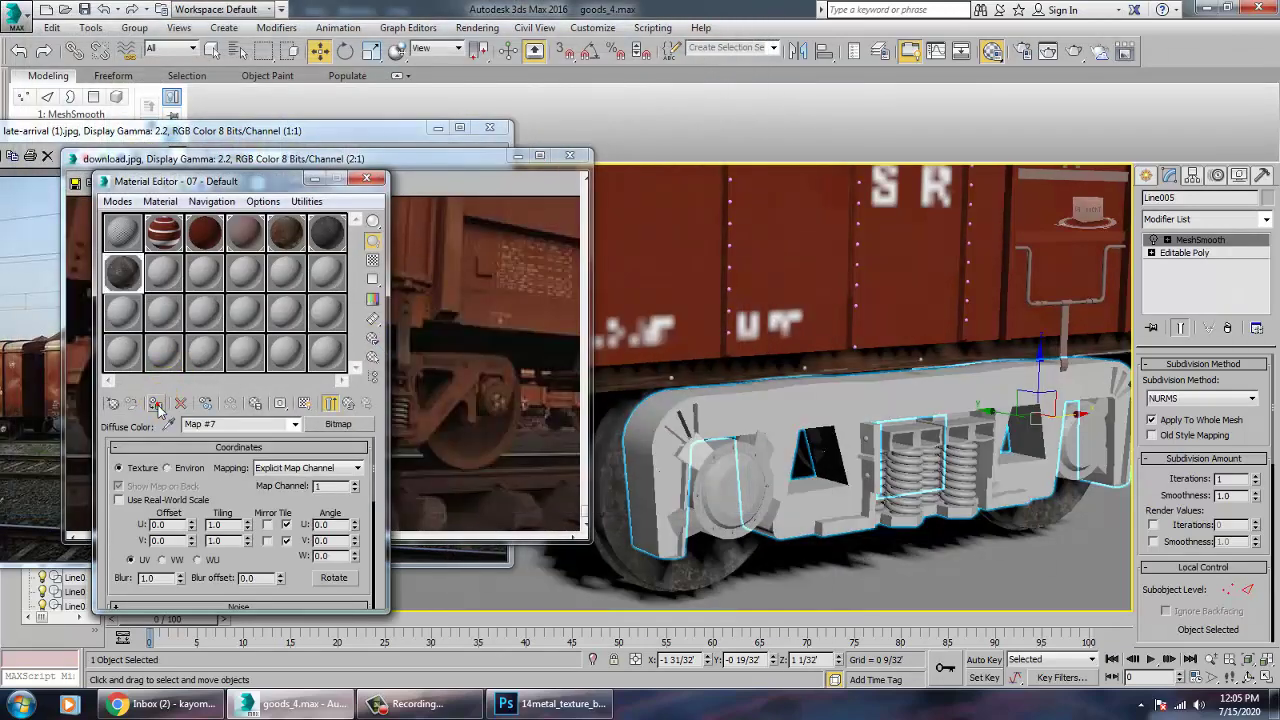
{"action": "left_click", "coordinate": [302, 408]}
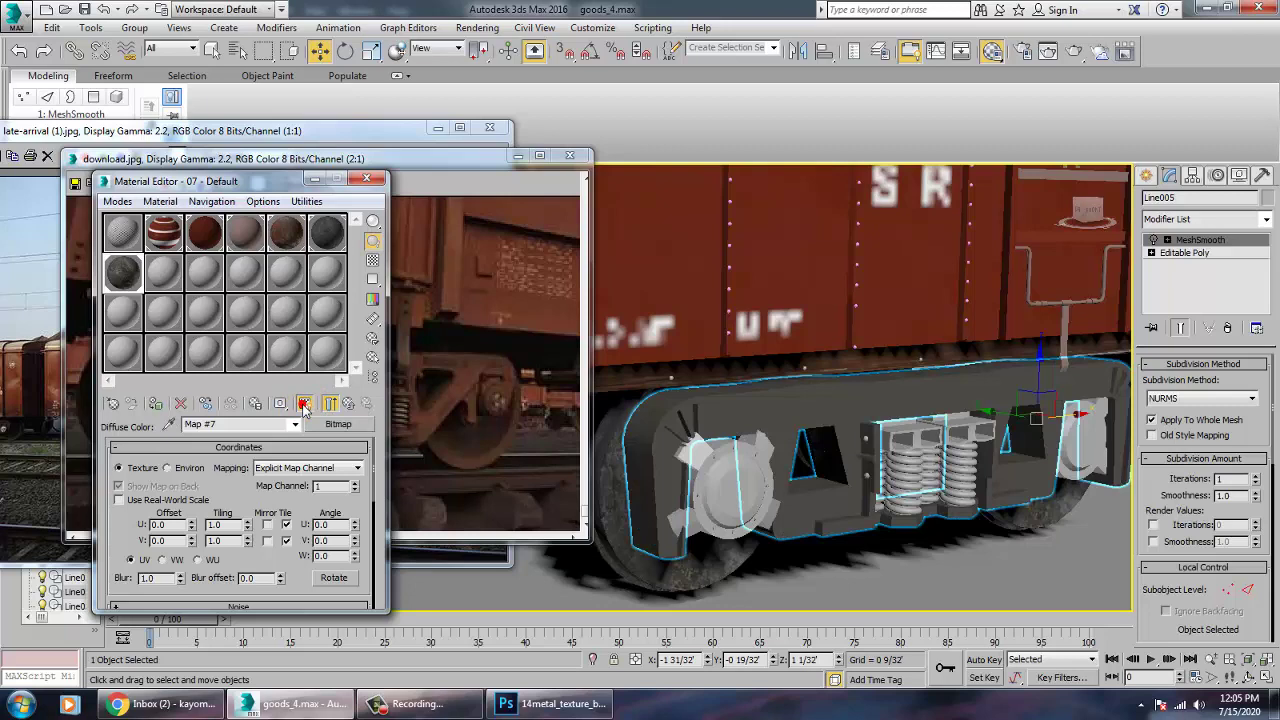
- Add a UVW Map modifier with Box mapping above MeshSmooth on the bogie frame
{"action": "left_click", "coordinate": [1238, 220]}
{"action": "scroll", "coordinate": [1207, 300], "scroll_direction": "down", "scroll_amount": 5}
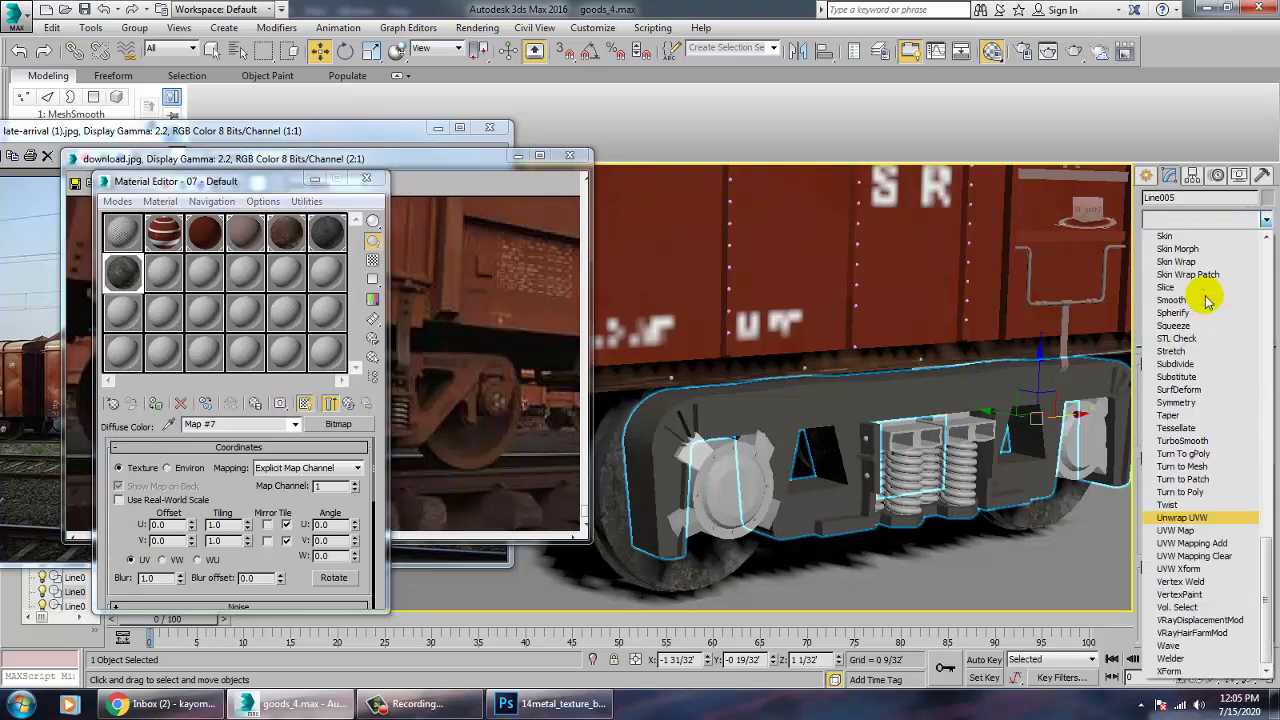
{"action": "left_click", "coordinate": [1188, 535]}
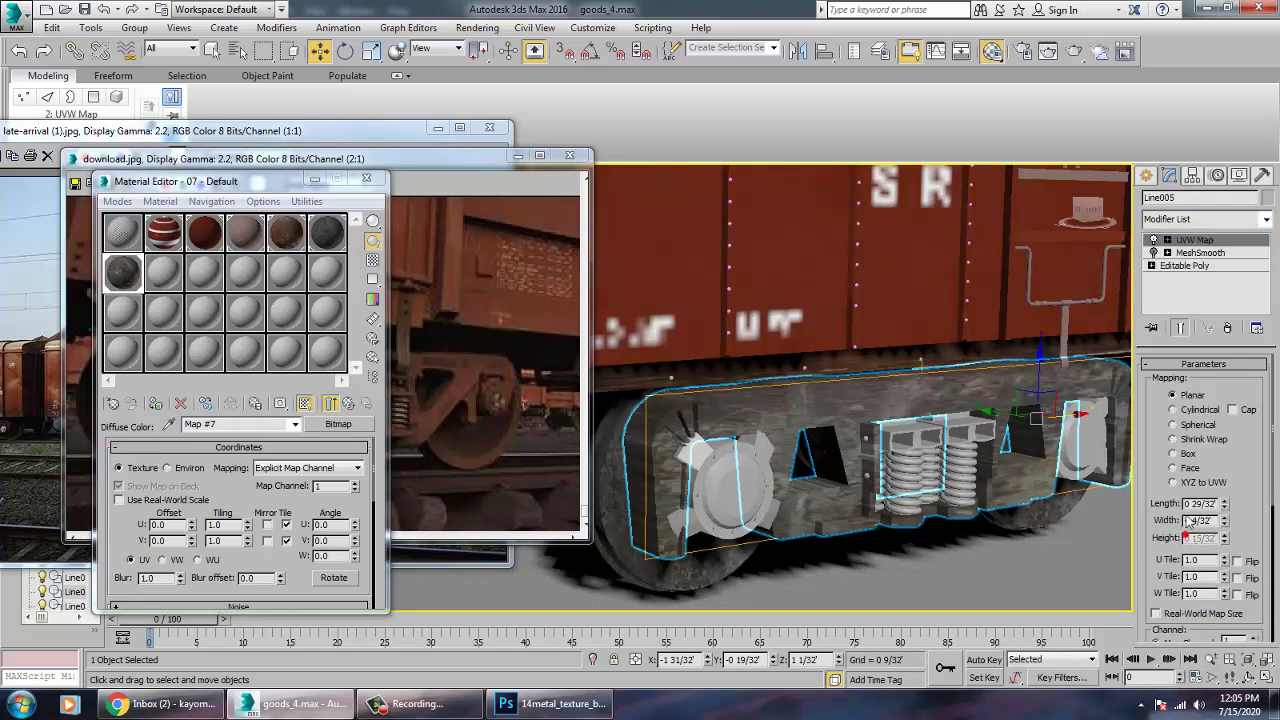
{"action": "left_click", "coordinate": [1188, 455]}
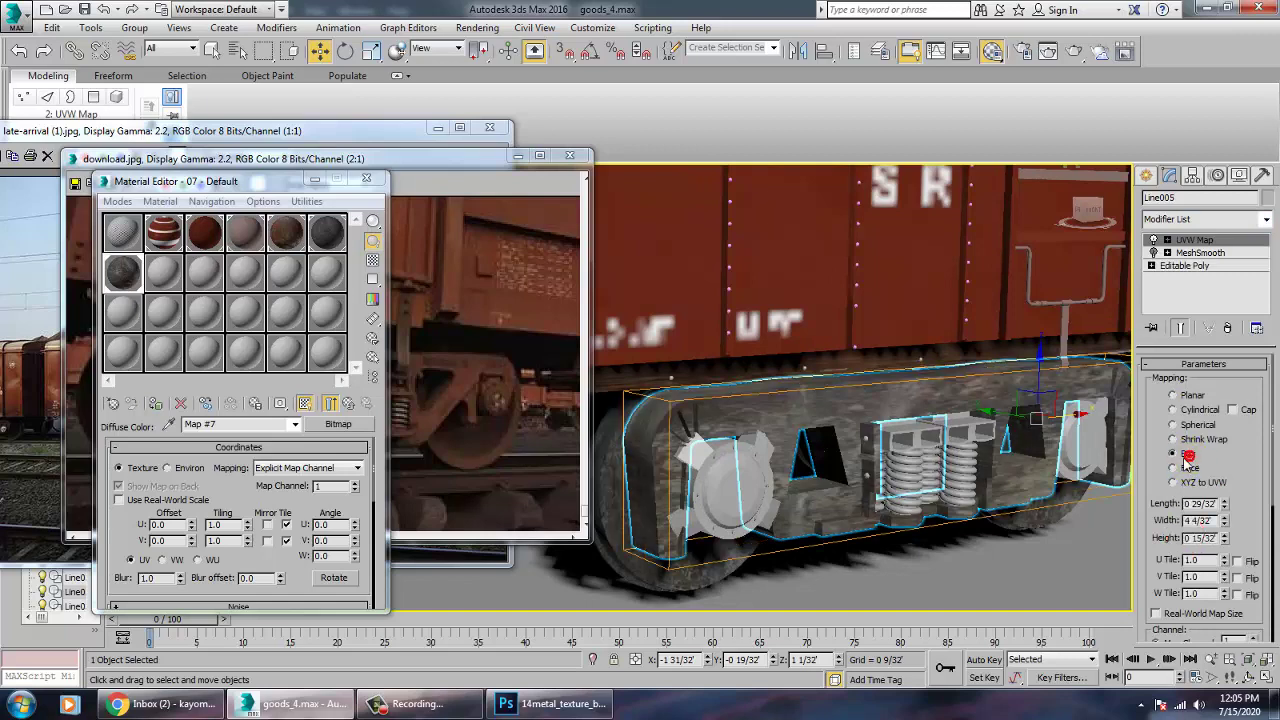
- Turn MeshSmooth back on and set the box mapping's length to 1 8/32' and height to 0 13/32'
{"action": "left_click", "coordinate": [1154, 252]}
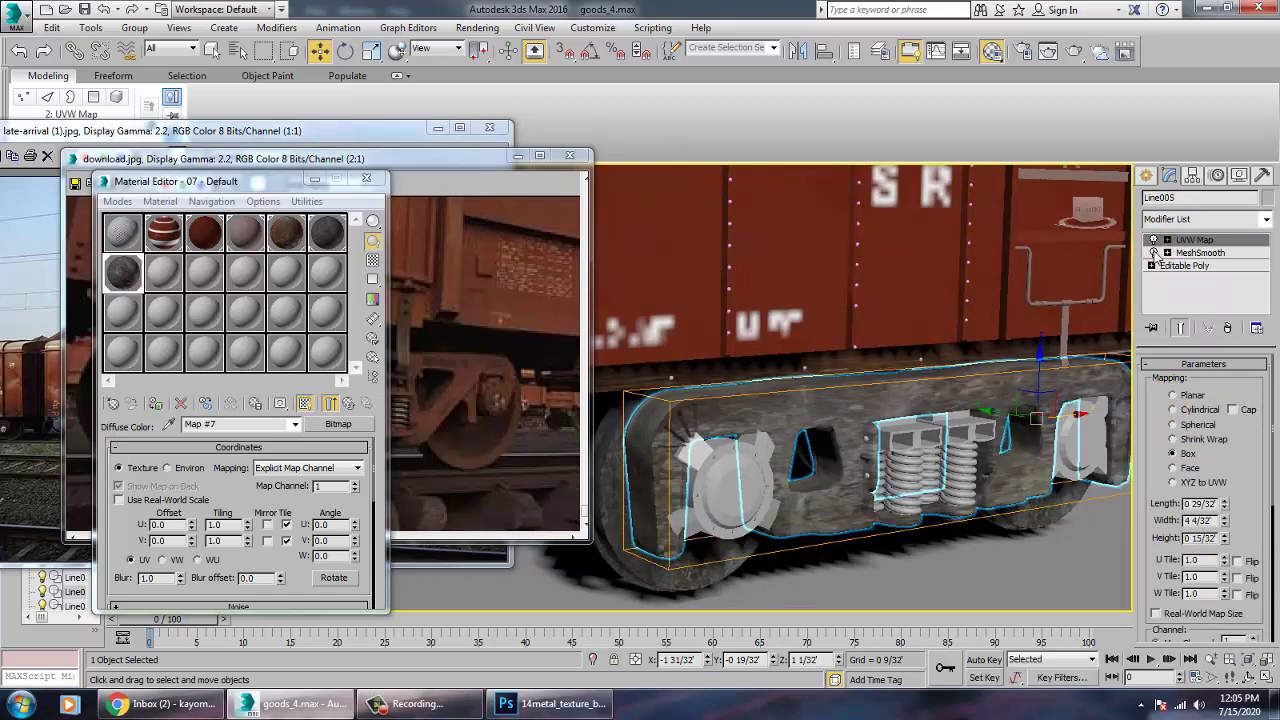
{"action": "middle_click_drag", "start_coordinate": [895, 440], "coordinate": [824, 502], "text": "alt"}
{"action": "middle_click_drag", "start_coordinate": [841, 443], "coordinate": [925, 436], "text": "alt"}
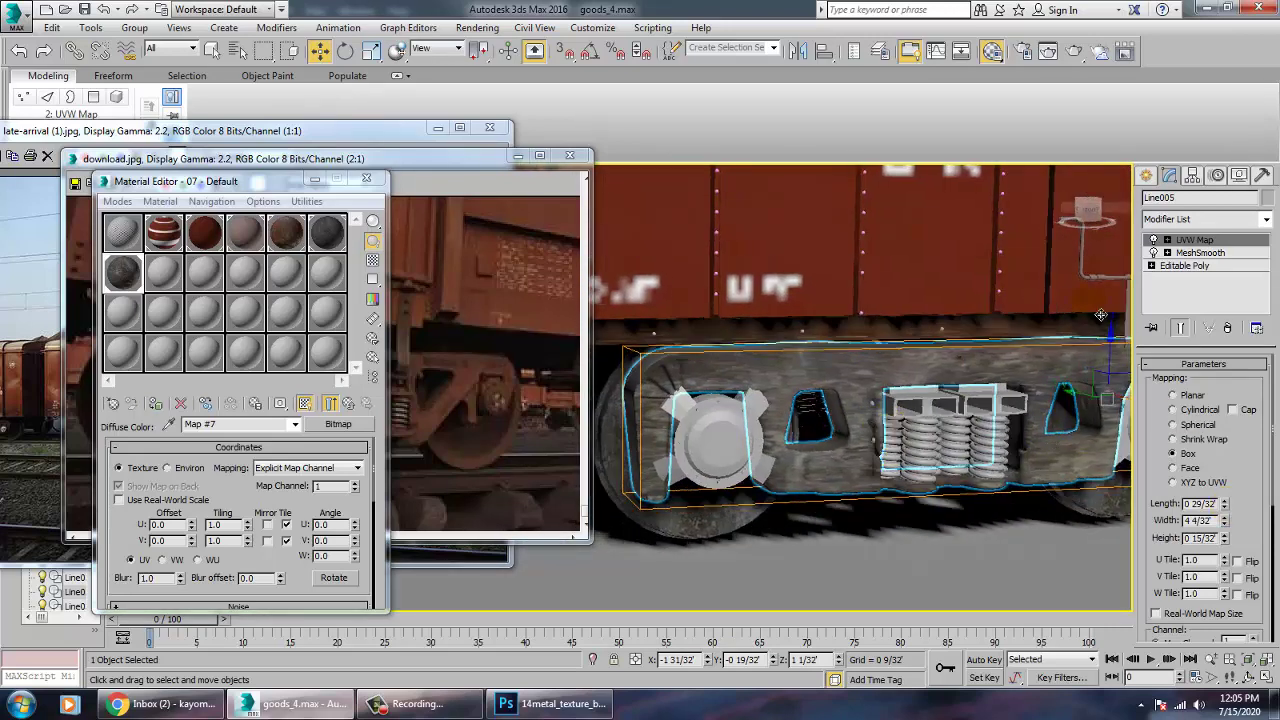
{"action": "left_click", "coordinate": [1226, 503]}
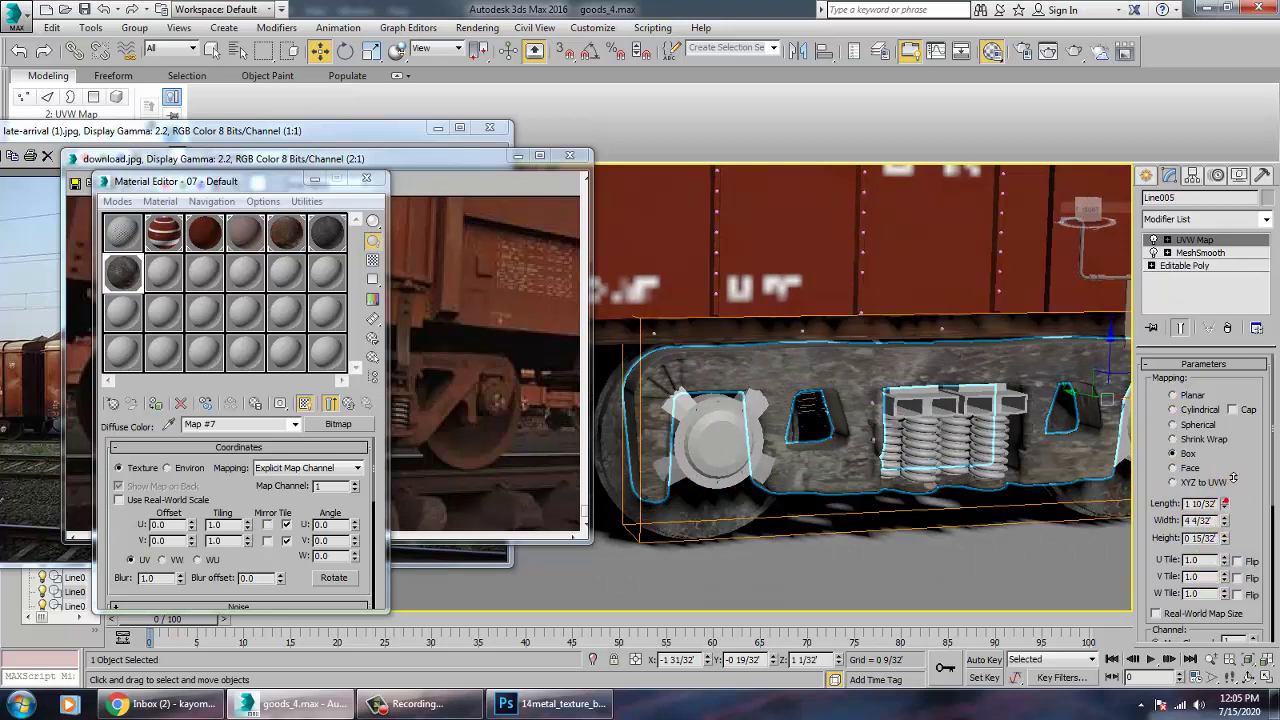
{"action": "left_click_drag", "start_coordinate": [1228, 506], "coordinate": [1239, 481]}
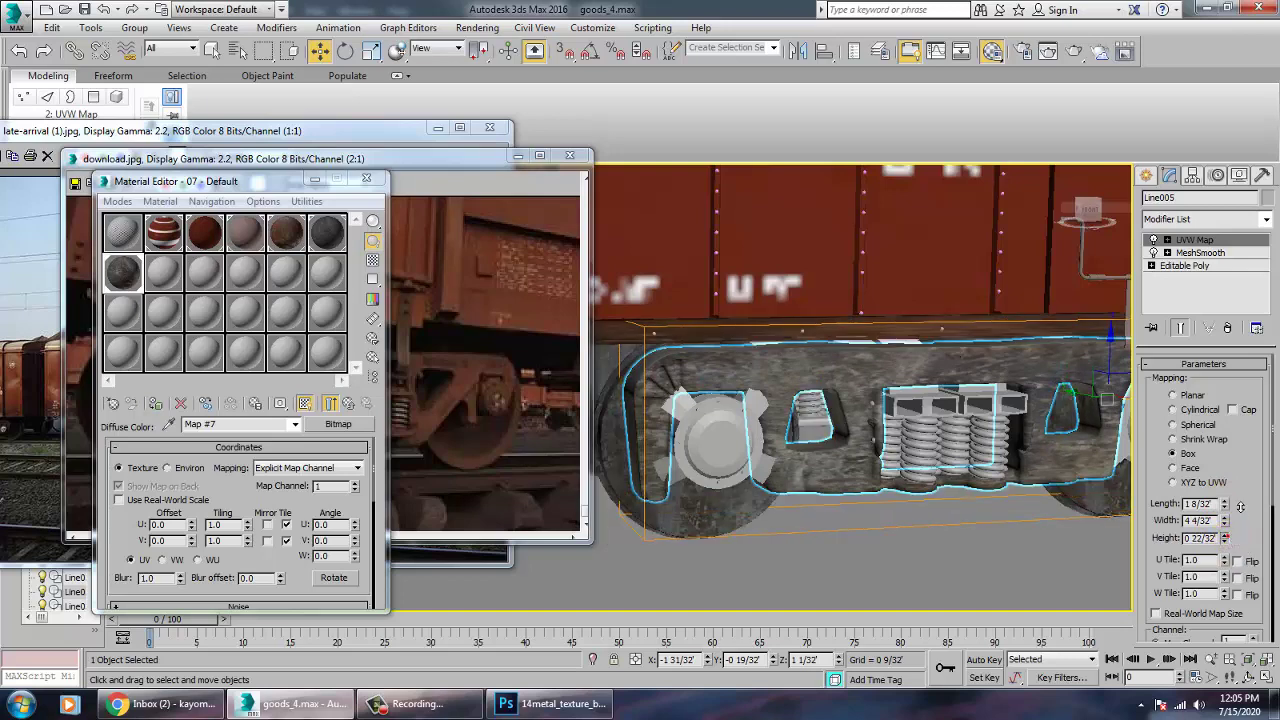
{"action": "left_click", "coordinate": [1225, 541]}
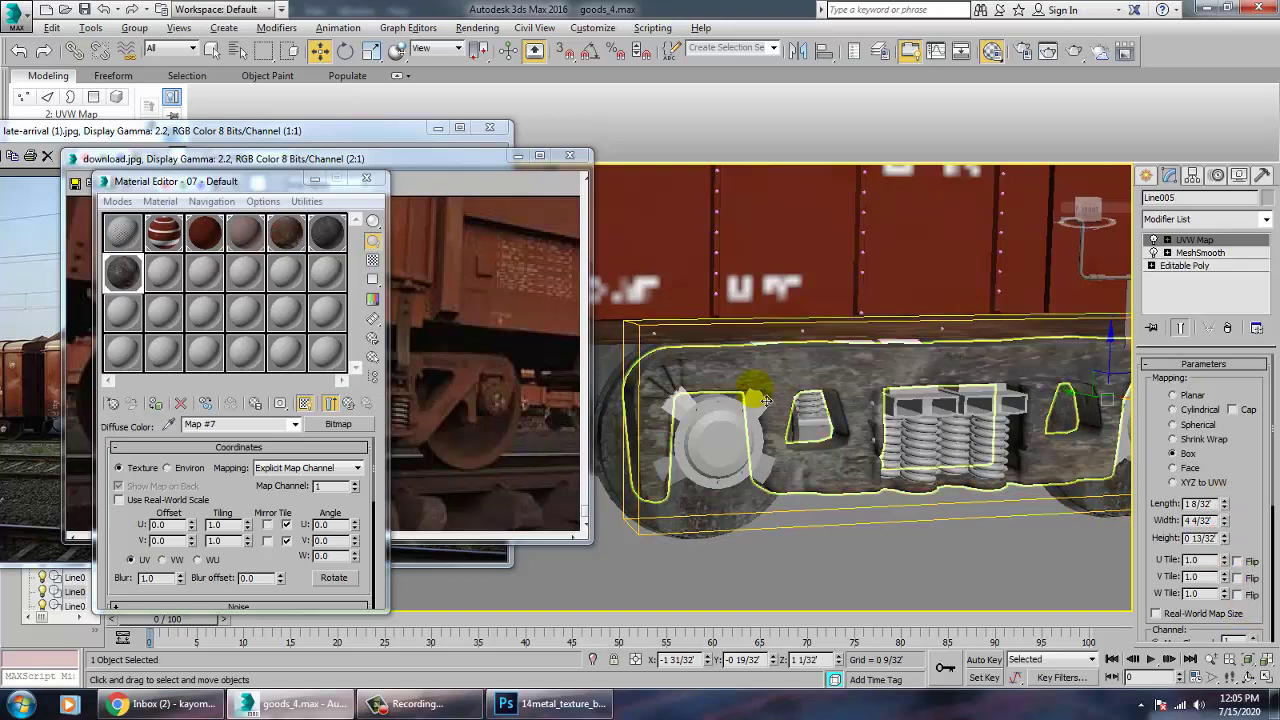
- Try converting the bogie frame to Editable Poly and select a polygon on the inner wall of its opening
{"action": "middle_click_drag", "start_coordinate": [829, 391], "coordinate": [840, 469], "text": "alt"}
{"action": "scroll", "coordinate": [820, 450], "scroll_direction": "up", "scroll_amount": 3}
{"action": "scroll", "coordinate": [869, 469], "scroll_direction": "up", "scroll_amount": 4}
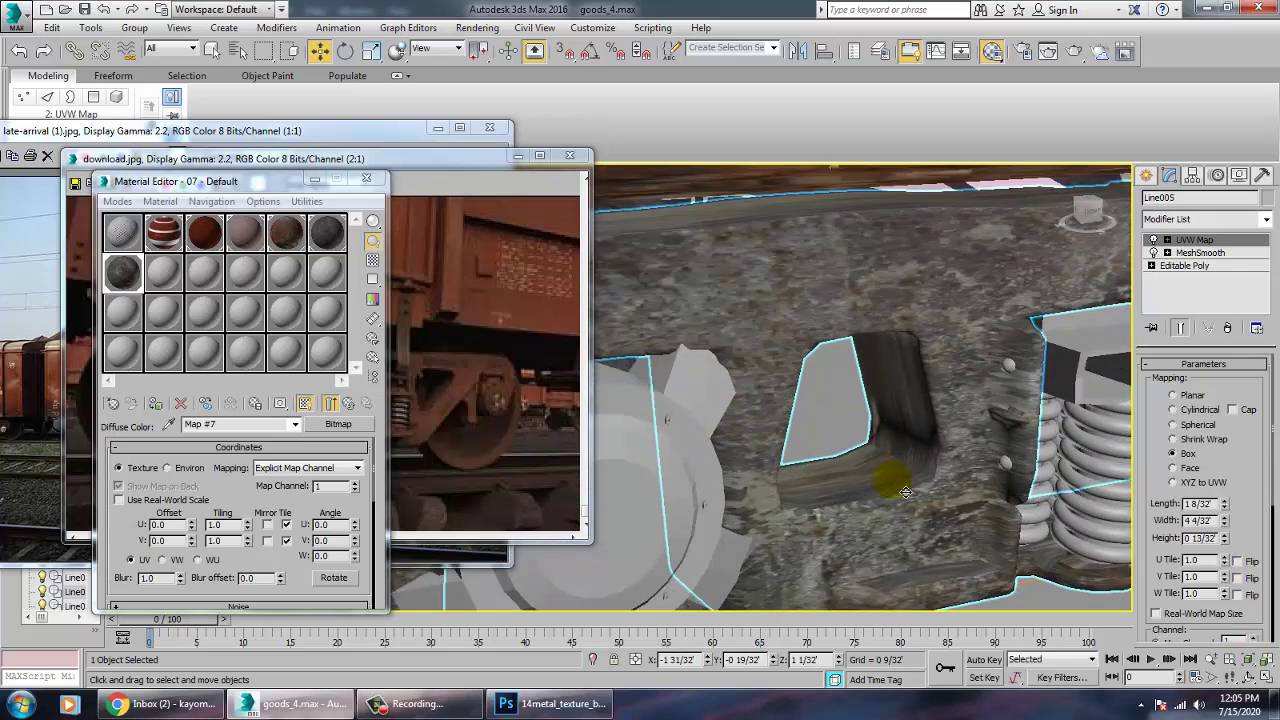
{"action": "scroll", "coordinate": [904, 492], "scroll_direction": "up", "scroll_amount": 3}
{"action": "right_click", "coordinate": [984, 200]}
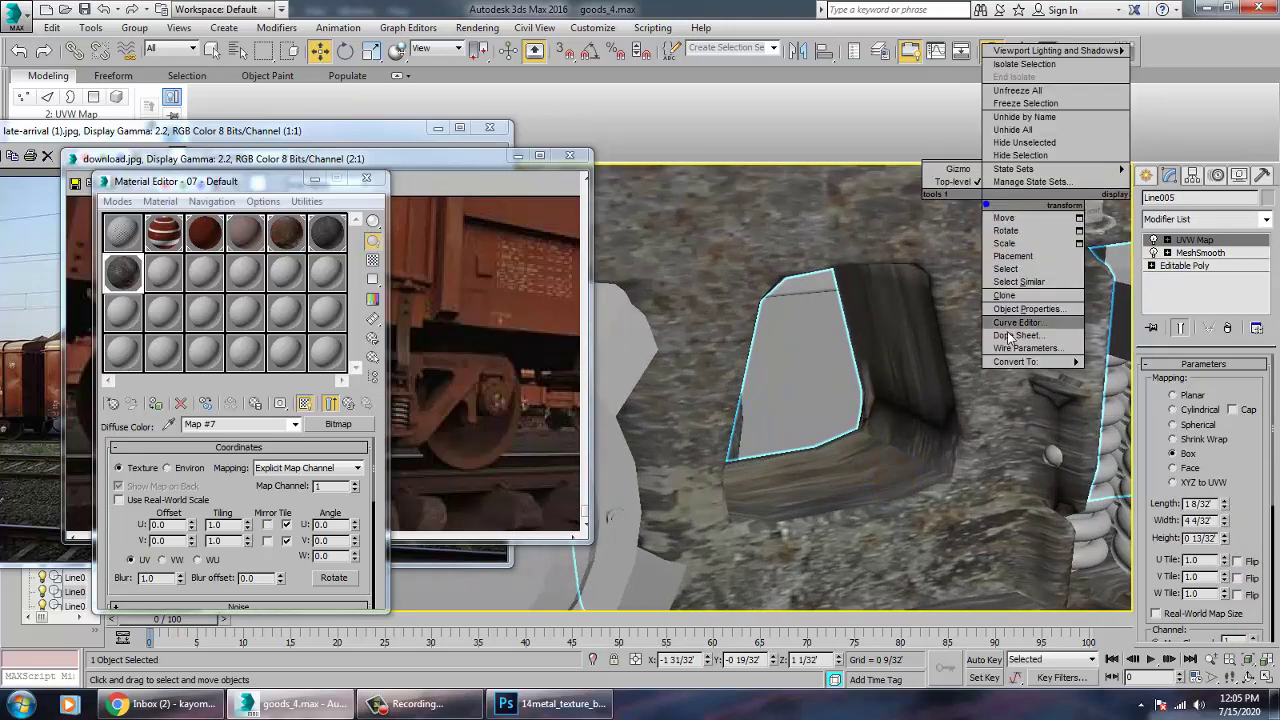
{"action": "left_click", "coordinate": [1100, 372]}
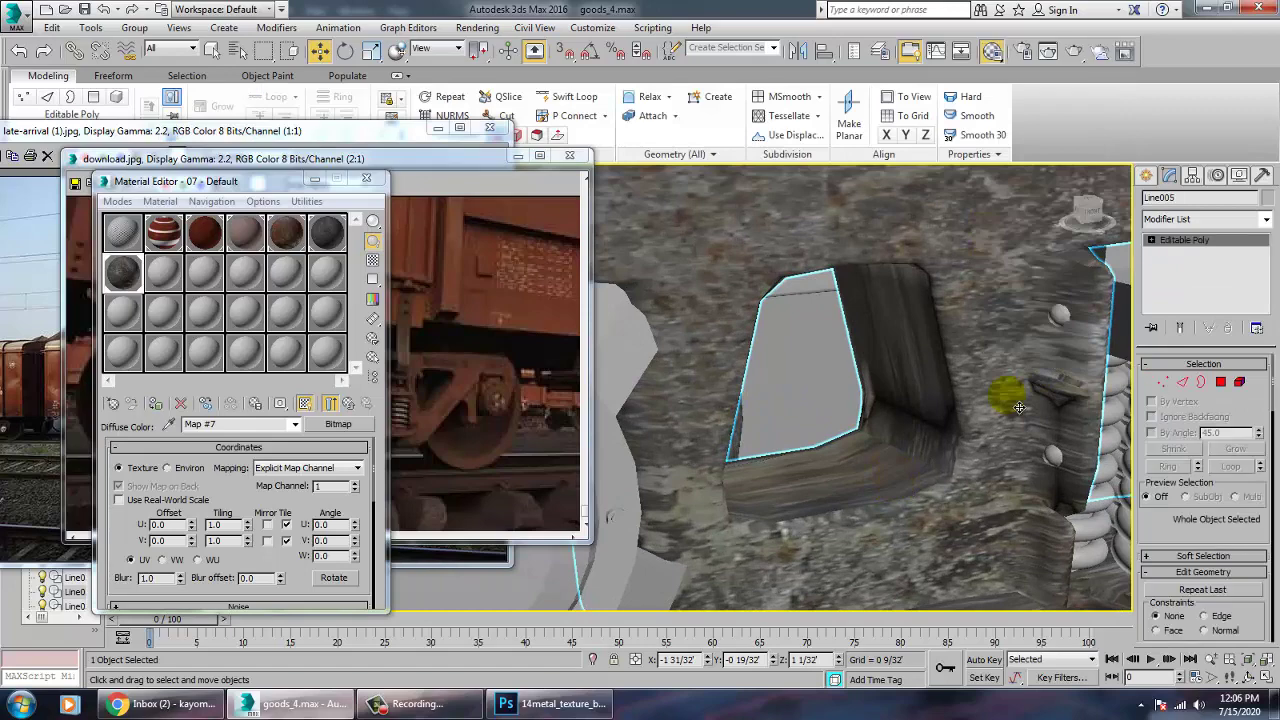
{"action": "key", "text": "4"}
{"action": "left_click", "coordinate": [900, 346]}
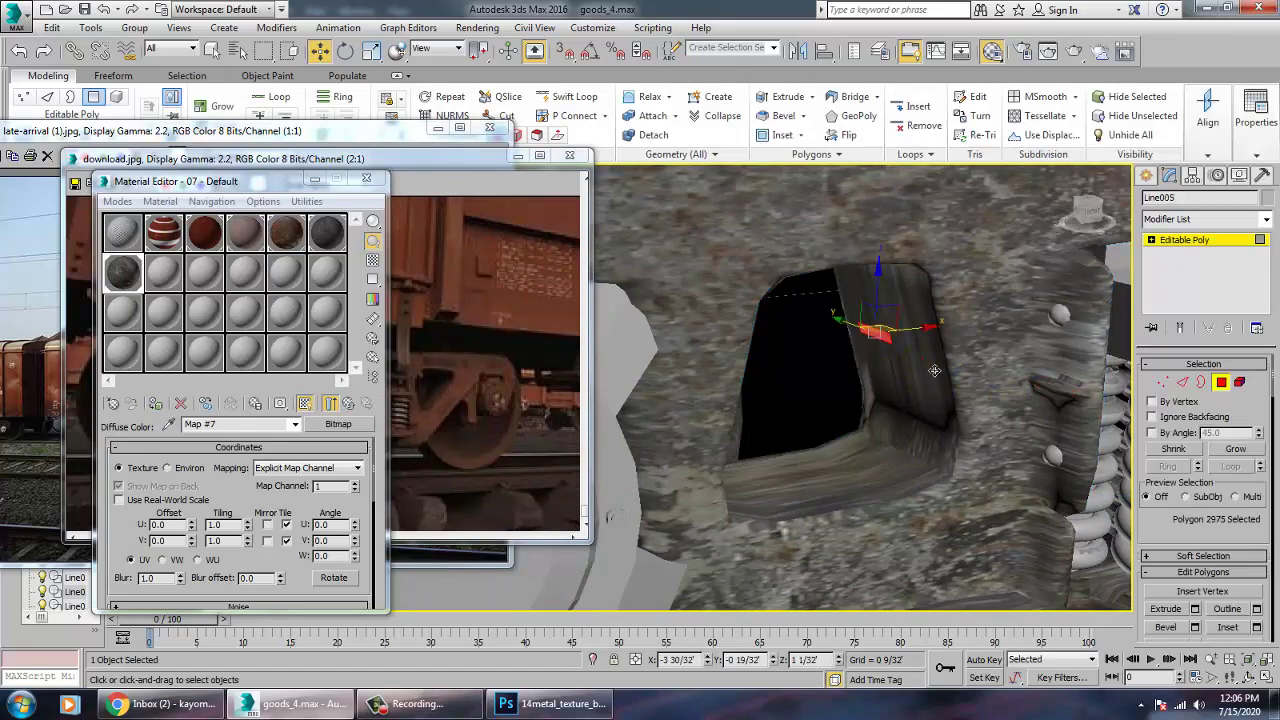
- Turn on edged faces, check the polygons around the frame's opening, and undo the Editable Poly conversion
{"action": "key", "text": "F4"}
{"action": "middle_click_drag", "start_coordinate": [970, 387], "coordinate": [1035, 360], "text": "alt"}
{"action": "scroll", "coordinate": [831, 477], "scroll_direction": "down", "scroll_amount": 4}
{"action": "middle_click_drag", "start_coordinate": [831, 477], "coordinate": [850, 460], "text": "alt"}
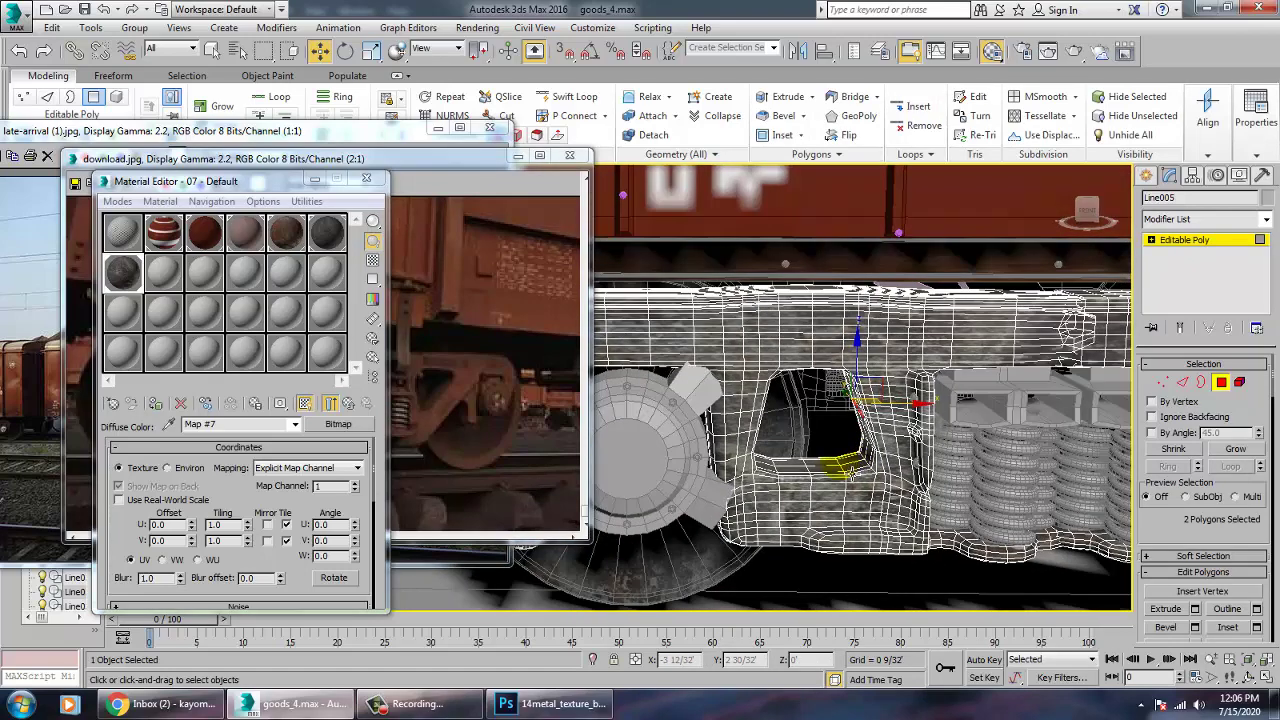
{"action": "key", "text": "ctrl+z"}
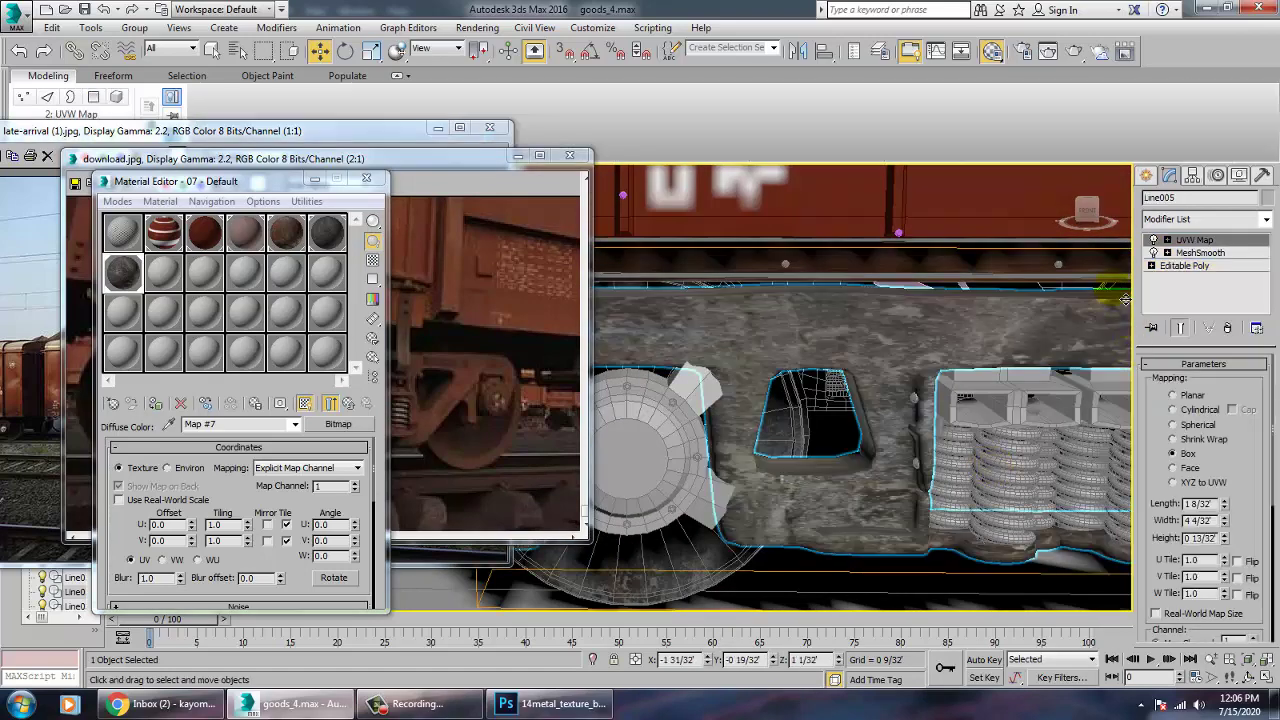
- Examine the unsmoothed bogie frame around its opening at the polygon level of the base Editable Poly
{"action": "scroll", "coordinate": [900, 430], "scroll_direction": "up", "scroll_amount": 2}
{"action": "middle_click_drag", "start_coordinate": [900, 430], "coordinate": [909, 438], "text": "alt"}
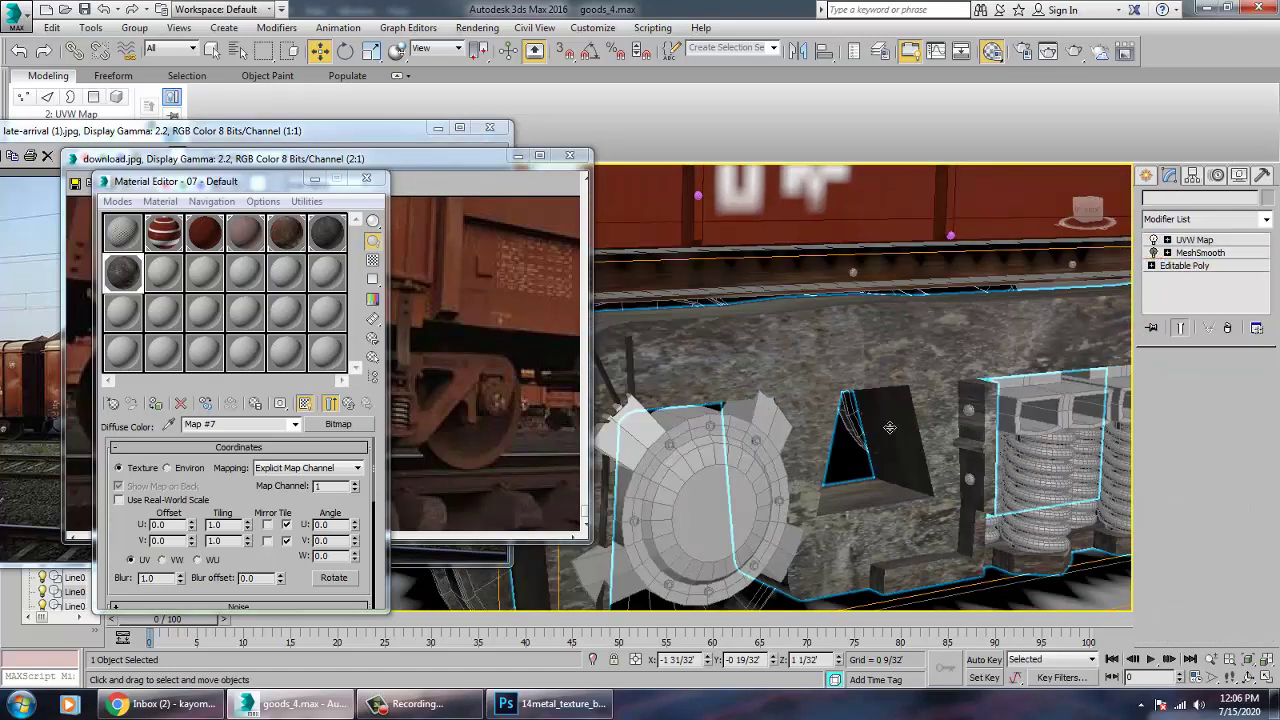
{"action": "scroll", "coordinate": [909, 438], "scroll_direction": "up", "scroll_amount": 5}
{"action": "left_click", "coordinate": [1156, 266]}
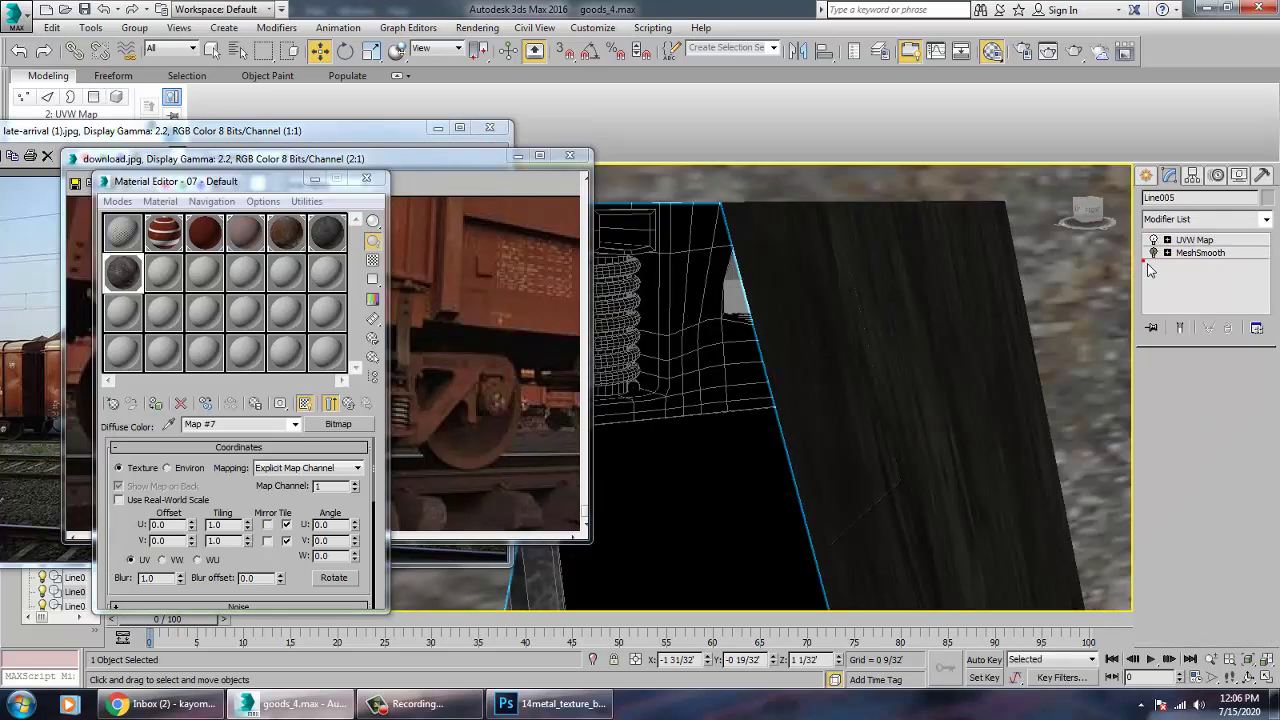
{"action": "left_click", "coordinate": [1222, 382]}
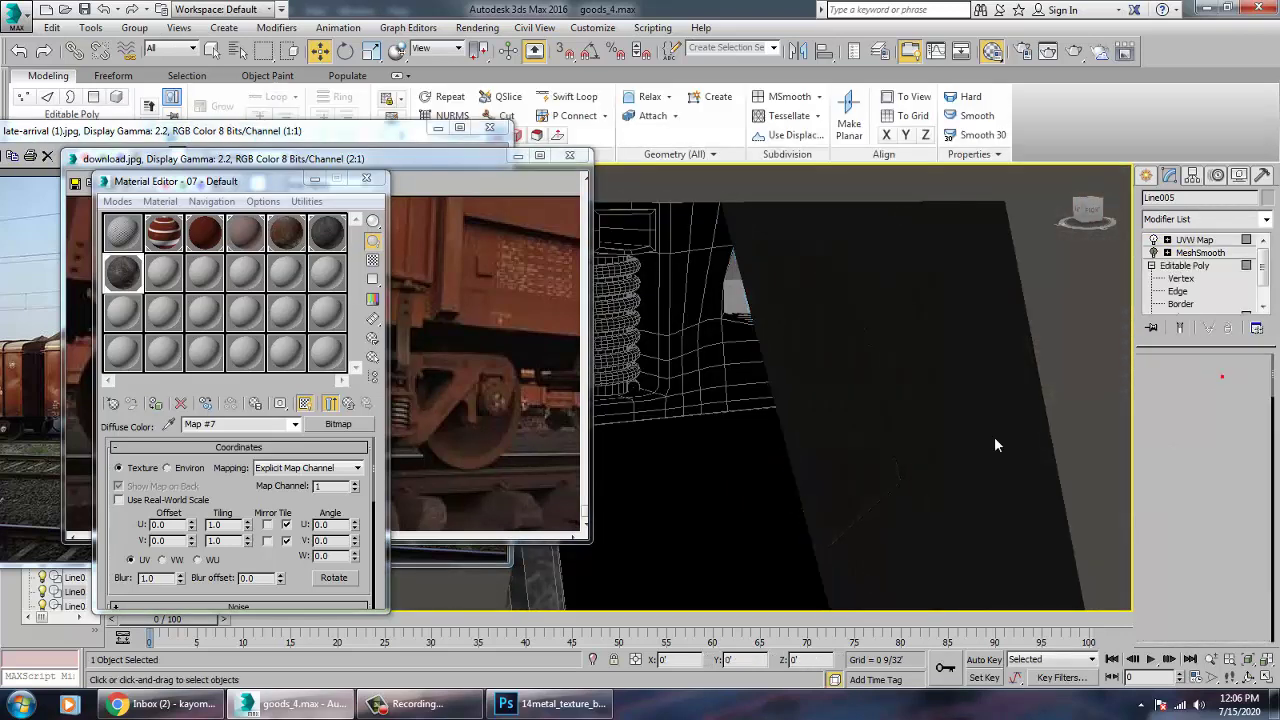
{"action": "scroll", "coordinate": [994, 436], "scroll_direction": "down", "scroll_amount": 5}
{"action": "scroll", "coordinate": [985, 440], "scroll_direction": "up", "scroll_amount": 5}
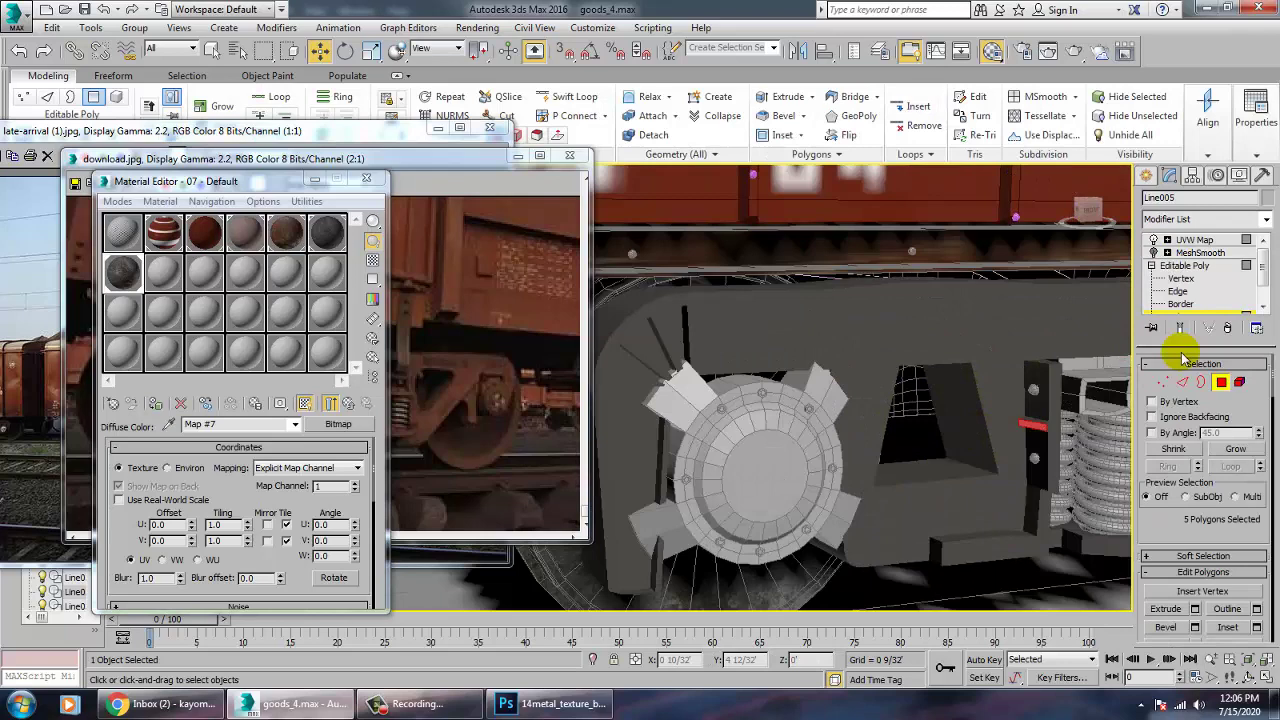
- Delete the UVW Map modifier above MeshSmooth and make the whole base Editable Poly active in the stack
{"action": "left_click", "coordinate": [1194, 240]}
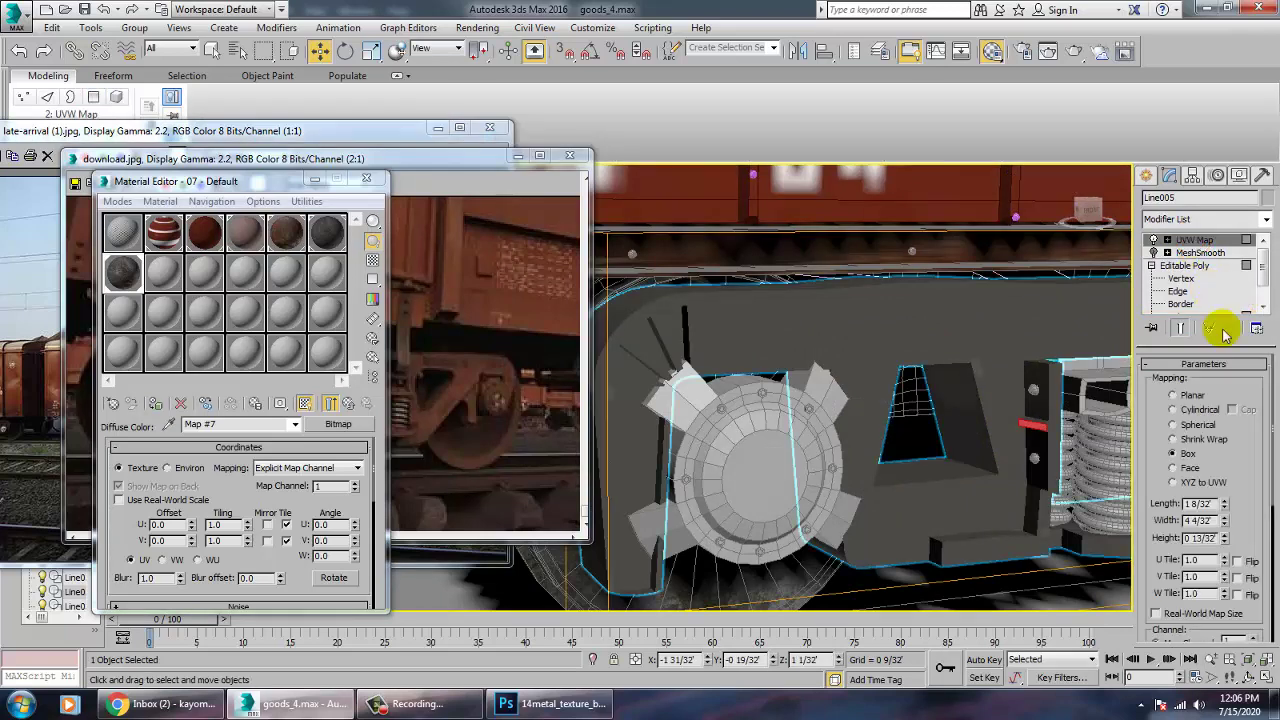
{"action": "left_click", "coordinate": [1227, 331]}
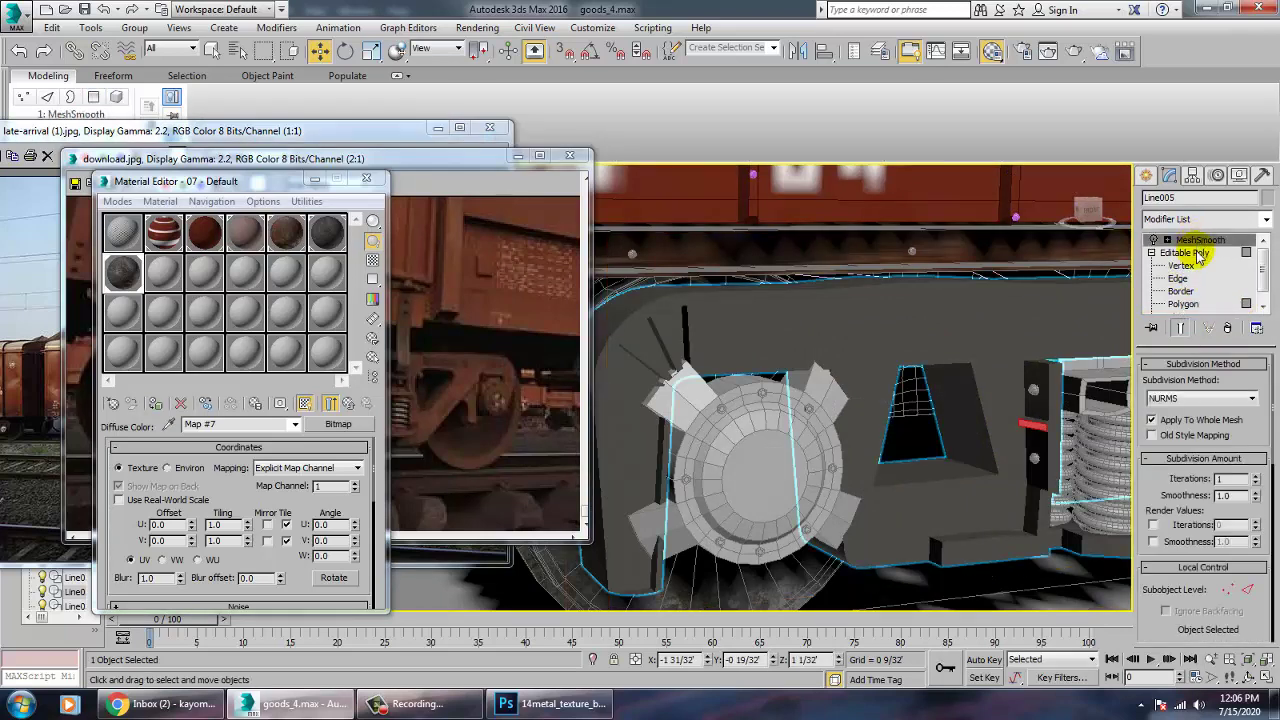
{"action": "left_click", "coordinate": [1196, 254]}
{"action": "left_click", "coordinate": [543, 712]}
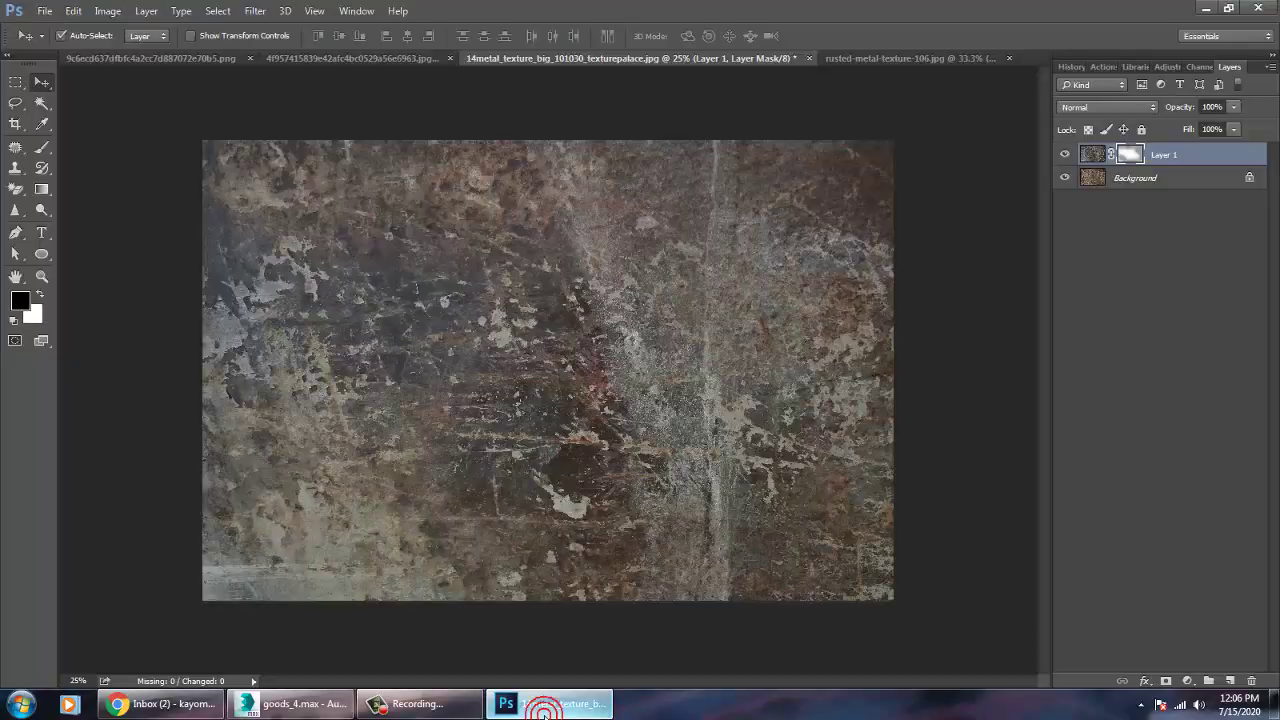
{"action": "left_click", "coordinate": [543, 712]}
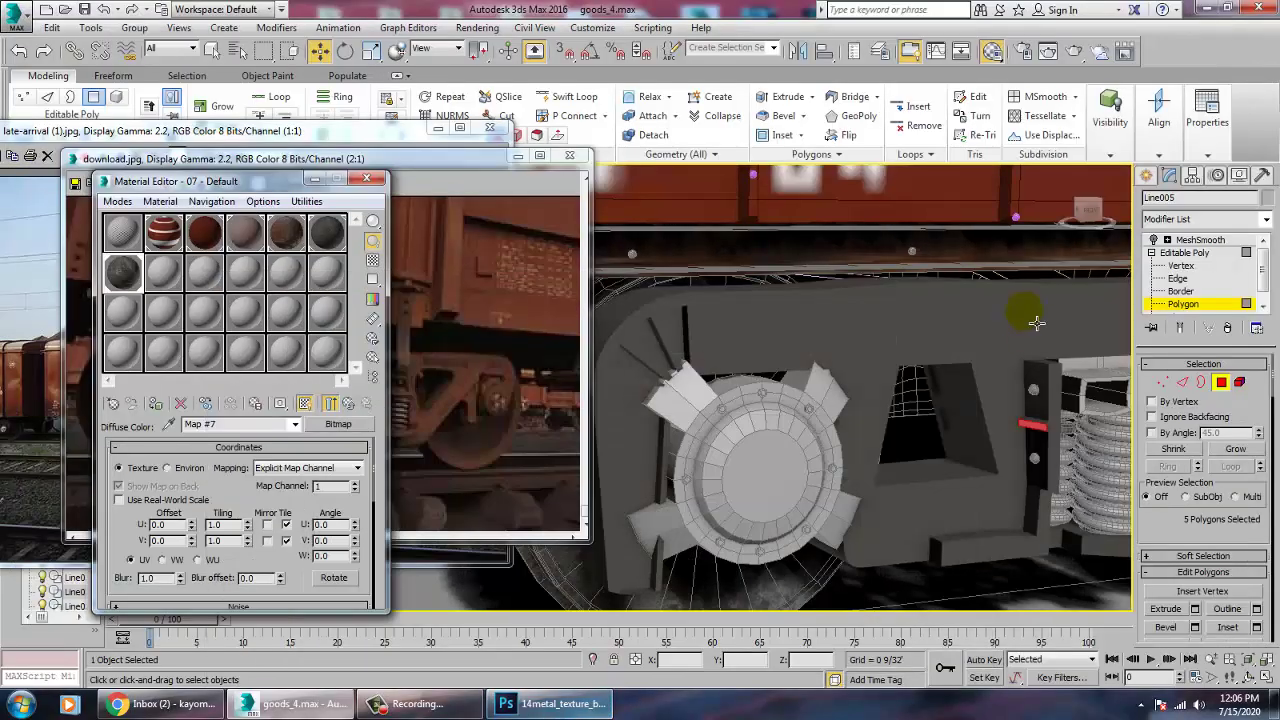
{"action": "left_click", "coordinate": [1182, 253]}
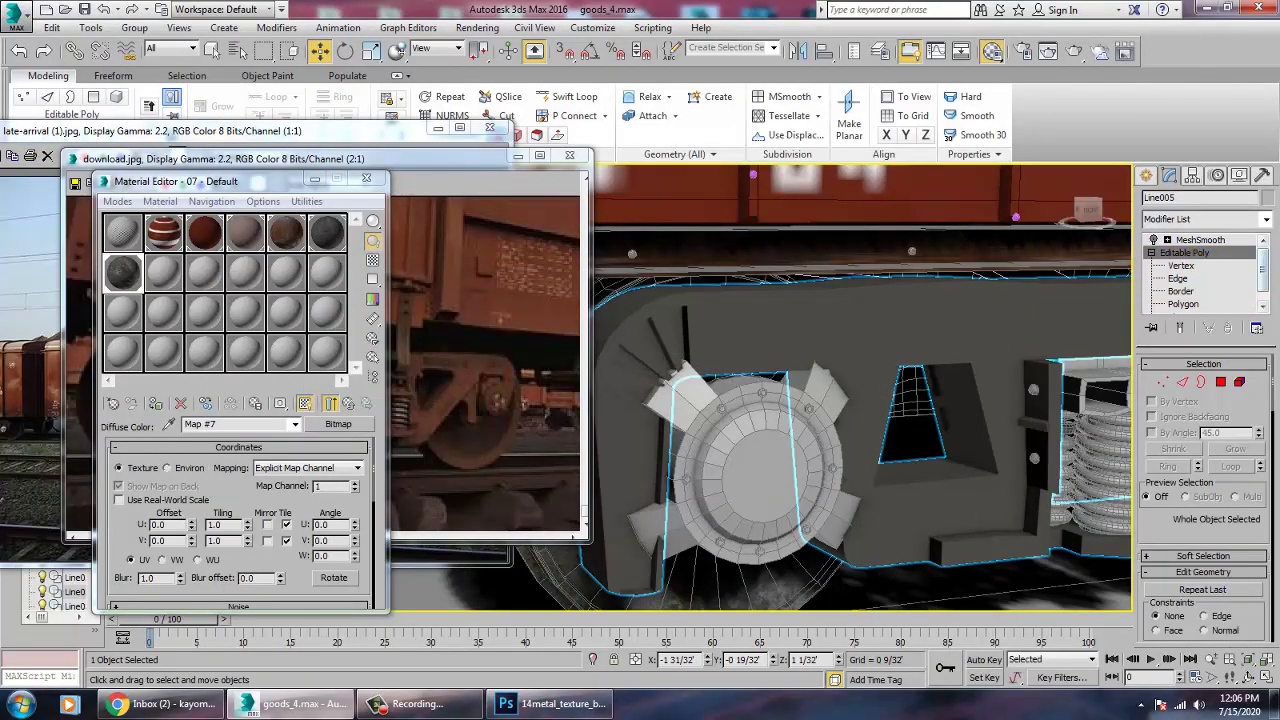
- Add a UVW Map modifier with Box mapping between the Editable Poly and MeshSmooth on the bogie frame
{"action": "left_click", "coordinate": [1265, 220]}
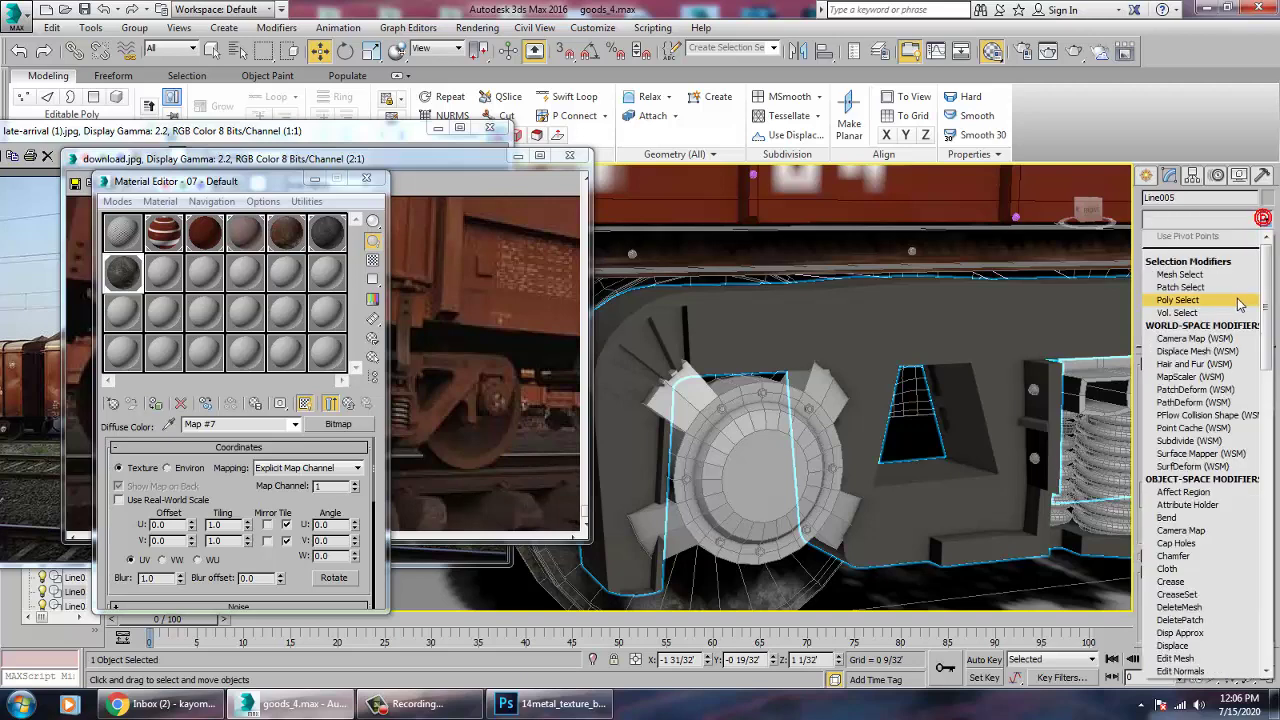
{"action": "scroll", "coordinate": [1205, 450], "scroll_direction": "down", "scroll_amount": 15}
{"action": "left_click", "coordinate": [1205, 533]}
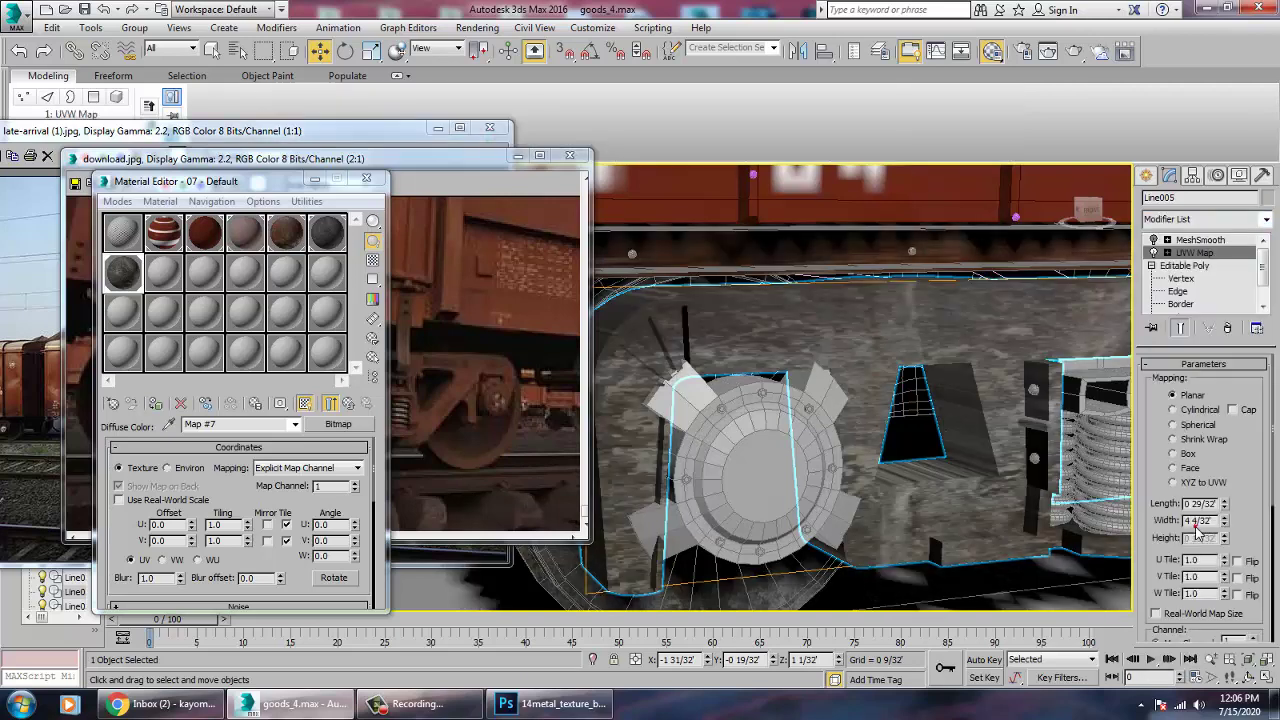
{"action": "left_click", "coordinate": [1174, 453]}
{"action": "scroll", "coordinate": [824, 459], "scroll_direction": "down", "scroll_amount": 3}
{"action": "middle_click_drag", "start_coordinate": [846, 412], "coordinate": [856, 375], "text": "alt"}
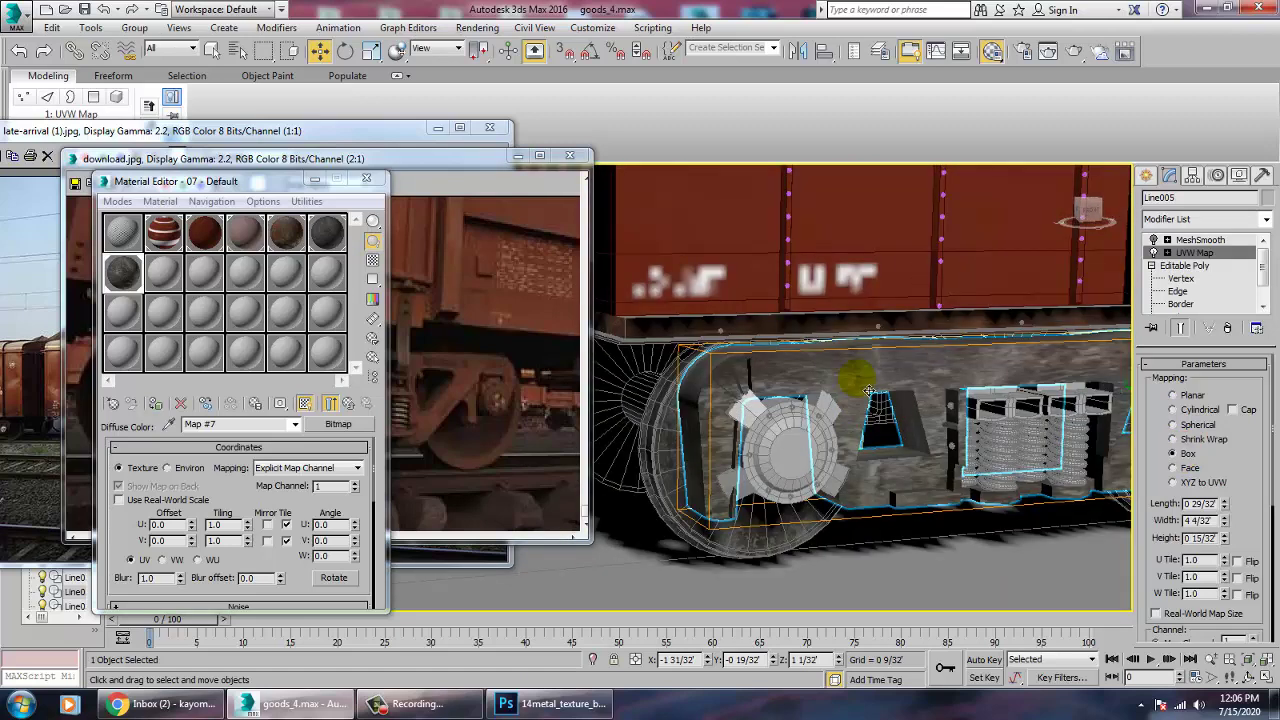
- Try converting the bogie frame to Deformable gPoly, and undo the conversion
{"action": "right_click", "coordinate": [856, 375]}
{"action": "mouse_move", "coordinate": [932, 543]}
{"action": "left_click", "coordinate": [1020, 558]}
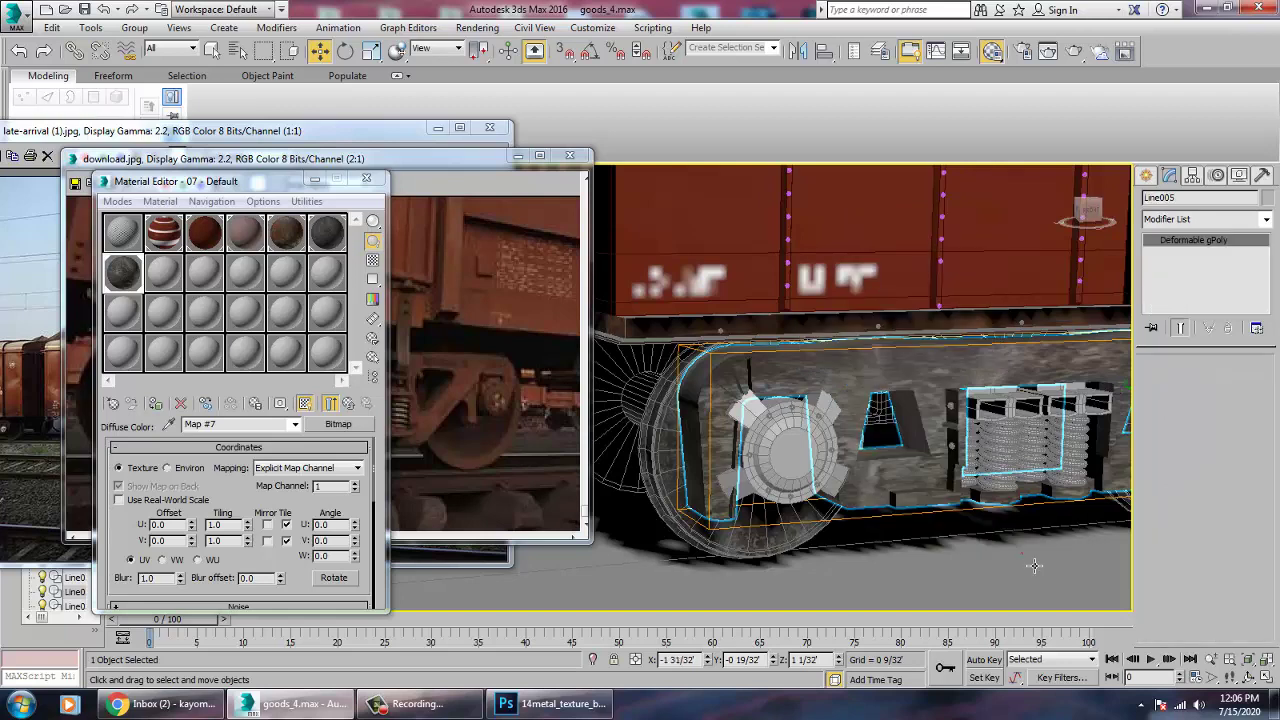
{"action": "key", "text": "ctrl+z"}
- Convert the bogie frame to an Editable Poly, collapsing its UVW Map and MeshSmooth modifiers
{"action": "right_click", "coordinate": [853, 361]}
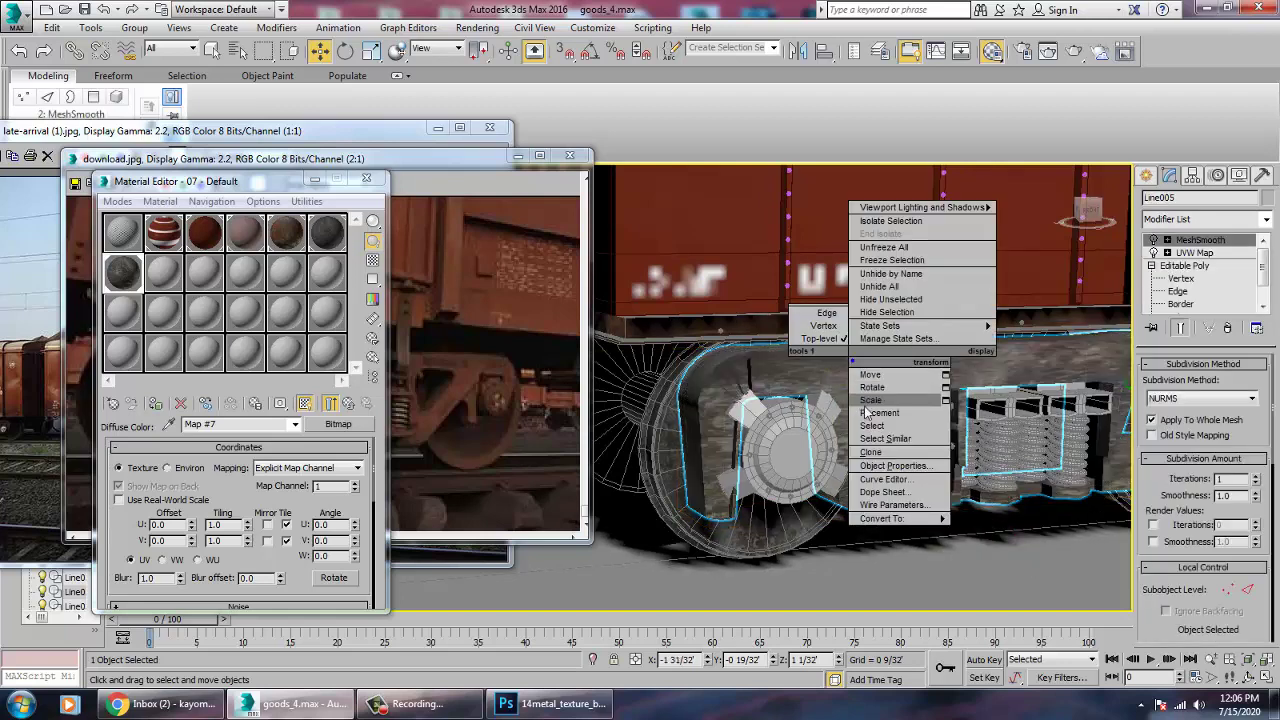
{"action": "left_click", "coordinate": [814, 369]}
{"action": "right_click", "coordinate": [814, 369]}
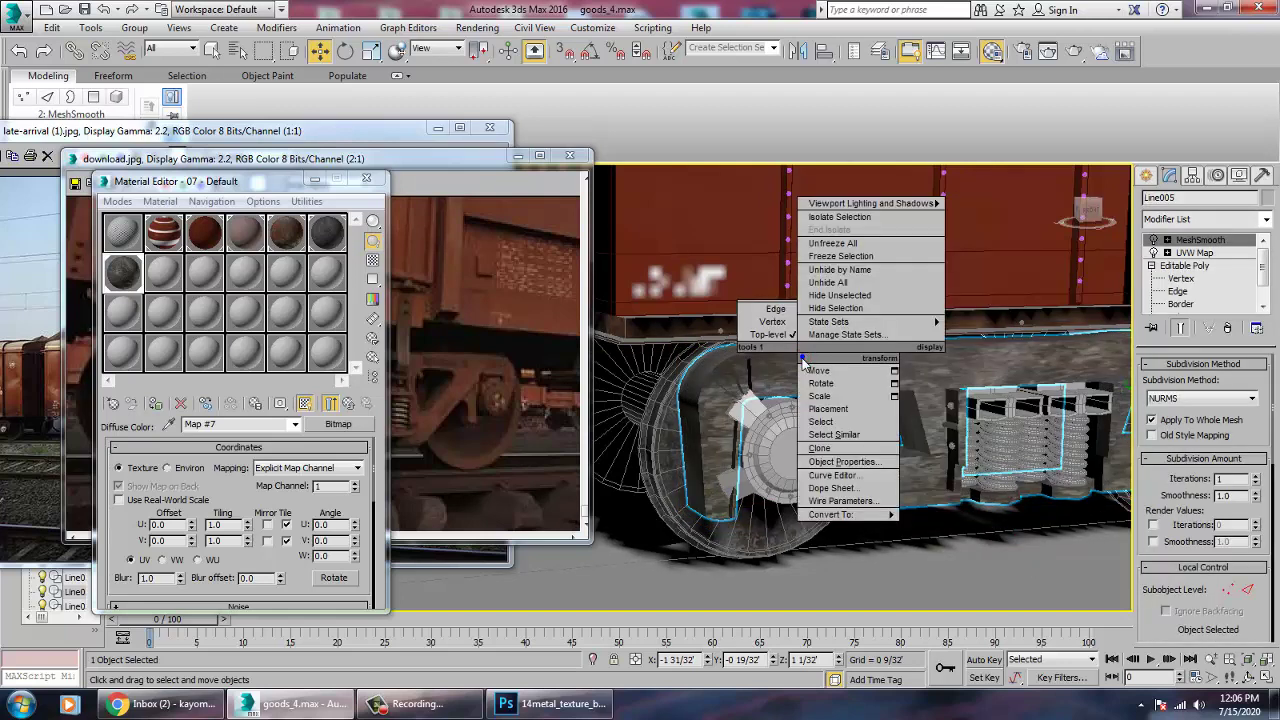
{"action": "mouse_move", "coordinate": [847, 513]}
{"action": "left_click", "coordinate": [958, 530]}
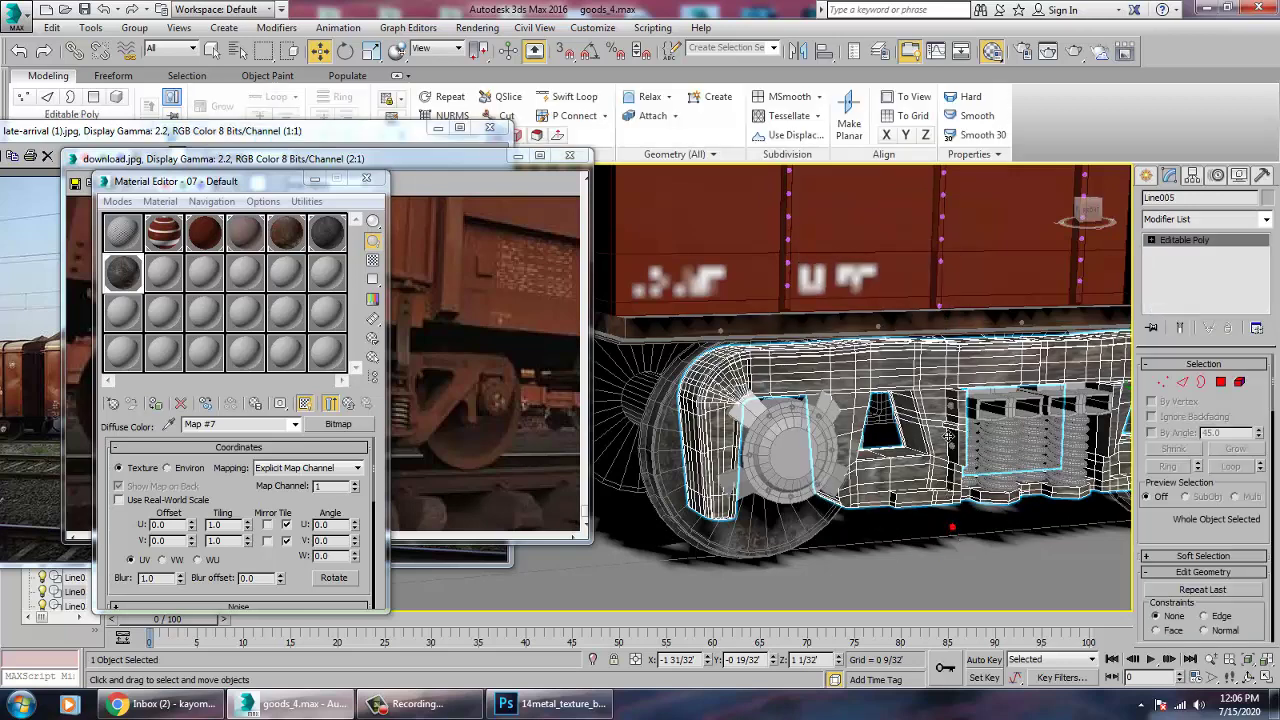
- Select all polygons of the slanted inner side wall in the bogie frame's trapezoidal opening, including its thin edge strips
{"action": "scroll", "coordinate": [950, 445], "scroll_direction": "up", "scroll_amount": 5}
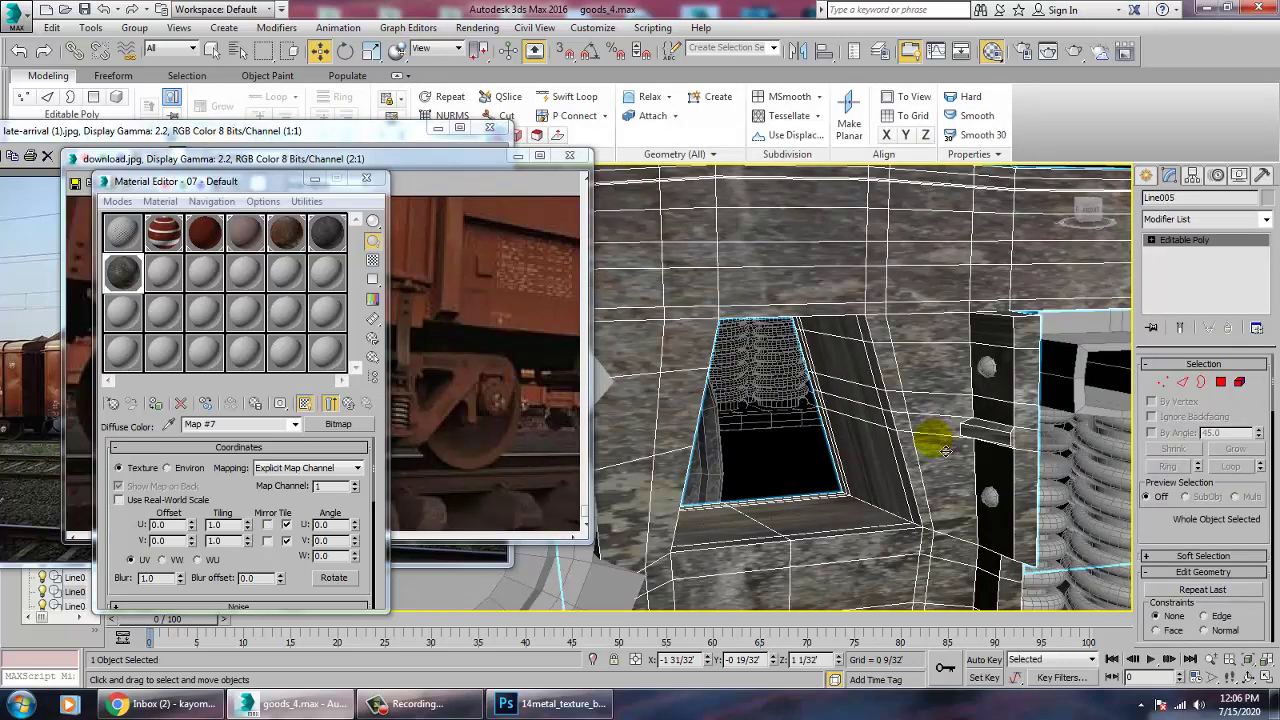
{"action": "key", "text": "4"}
{"action": "left_click", "coordinate": [856, 348]}
{"action": "left_click", "coordinate": [872, 345], "text": "ctrl"}
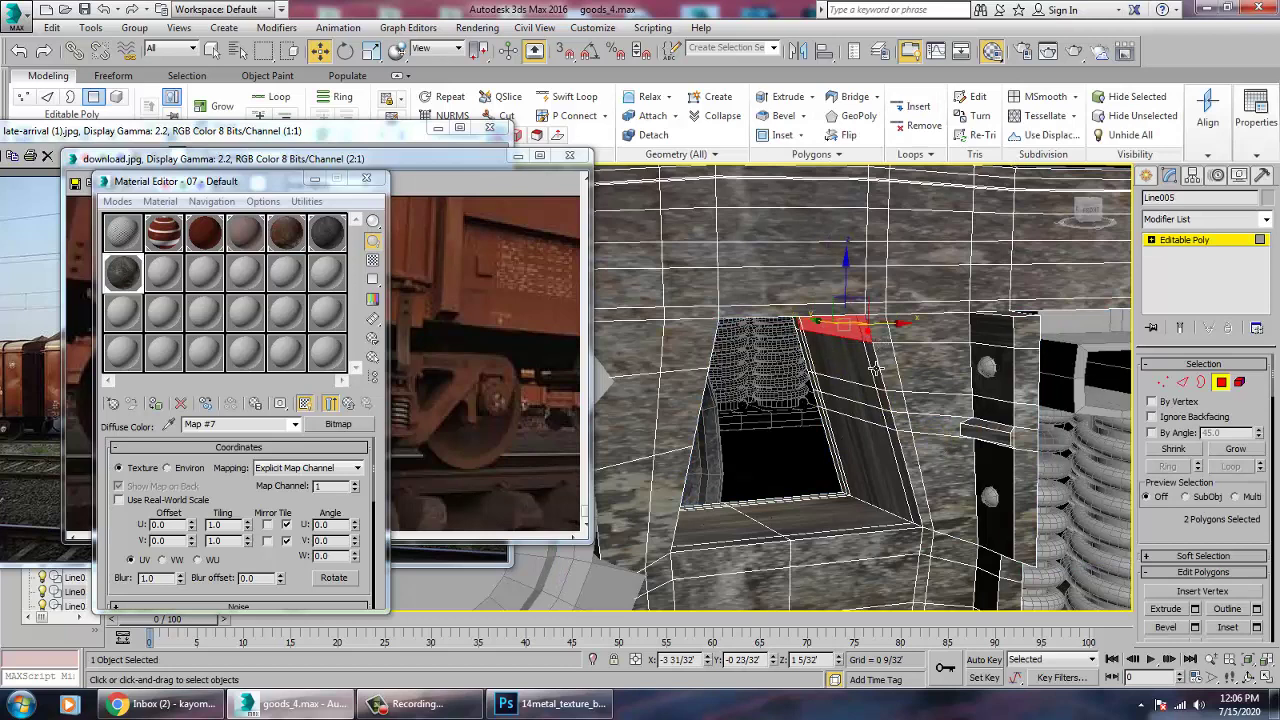
{"action": "left_click", "coordinate": [878, 372], "text": "ctrl"}
{"action": "left_click", "coordinate": [883, 388], "text": "ctrl"}
{"action": "left_click", "coordinate": [893, 408], "text": "ctrl"}
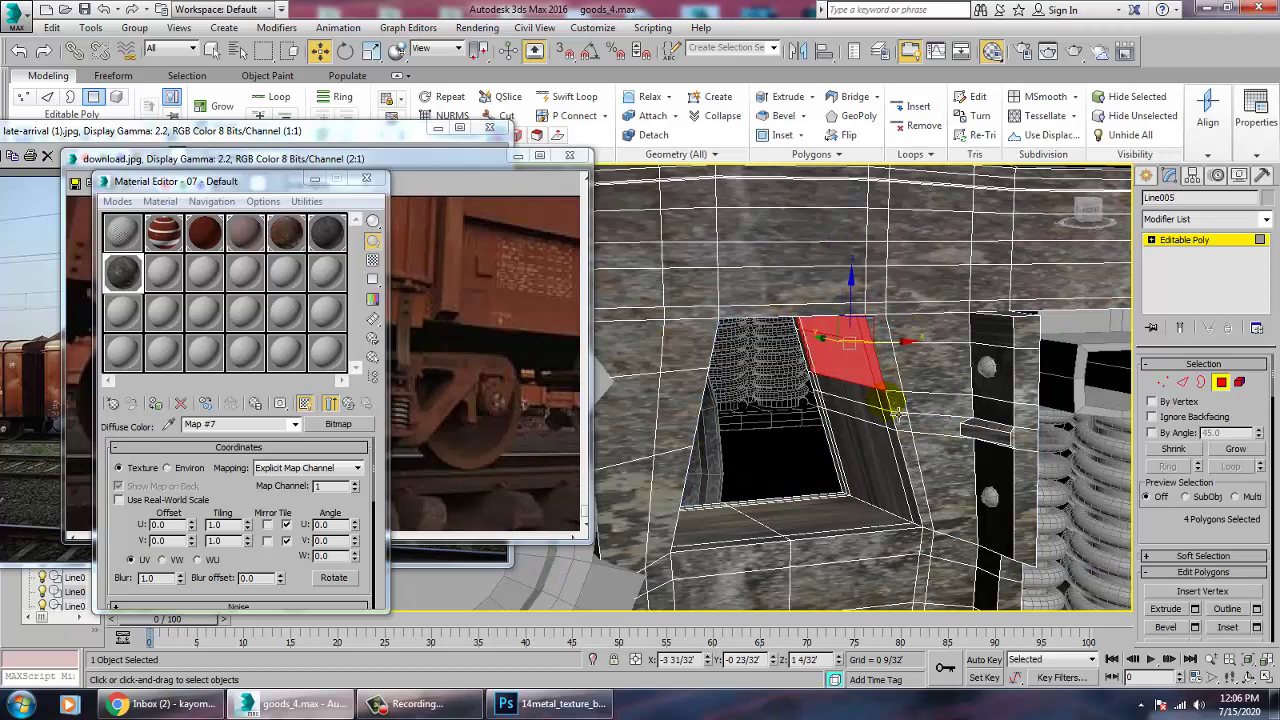
{"action": "left_click", "coordinate": [906, 441], "text": "ctrl"}
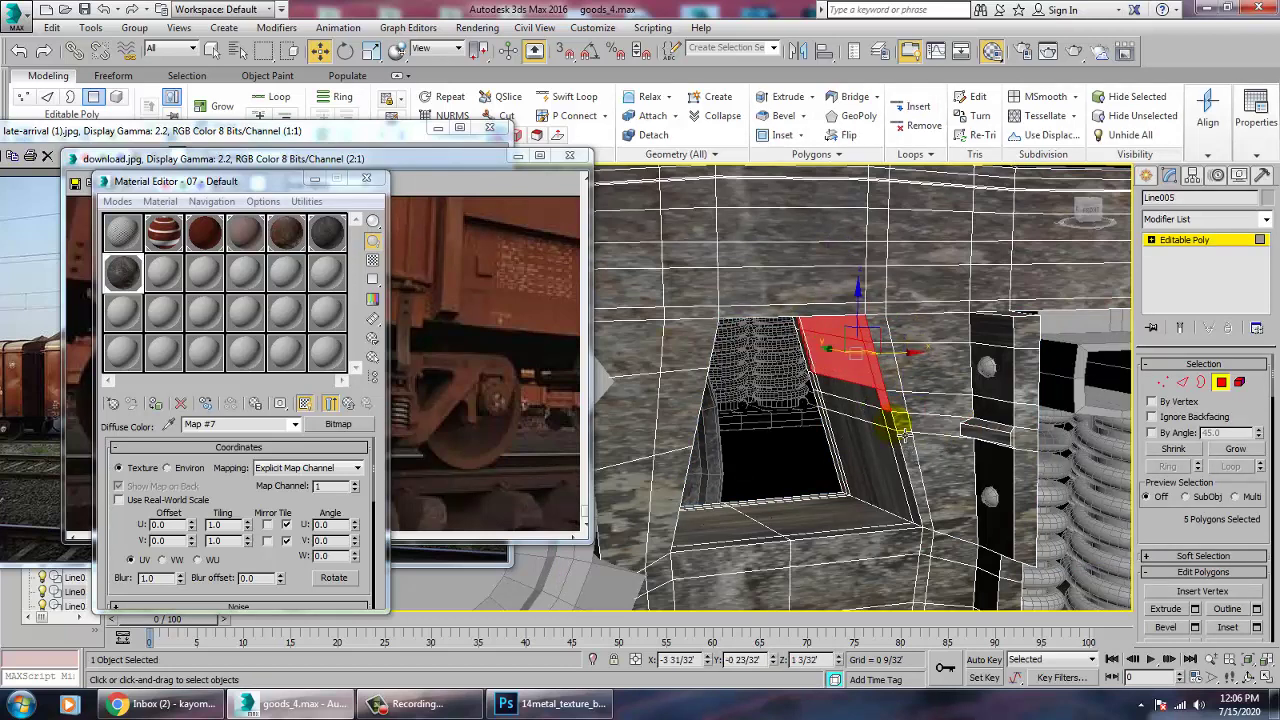
{"action": "left_click", "coordinate": [913, 456], "text": "ctrl"}
{"action": "left_click", "coordinate": [906, 482], "text": "ctrl"}
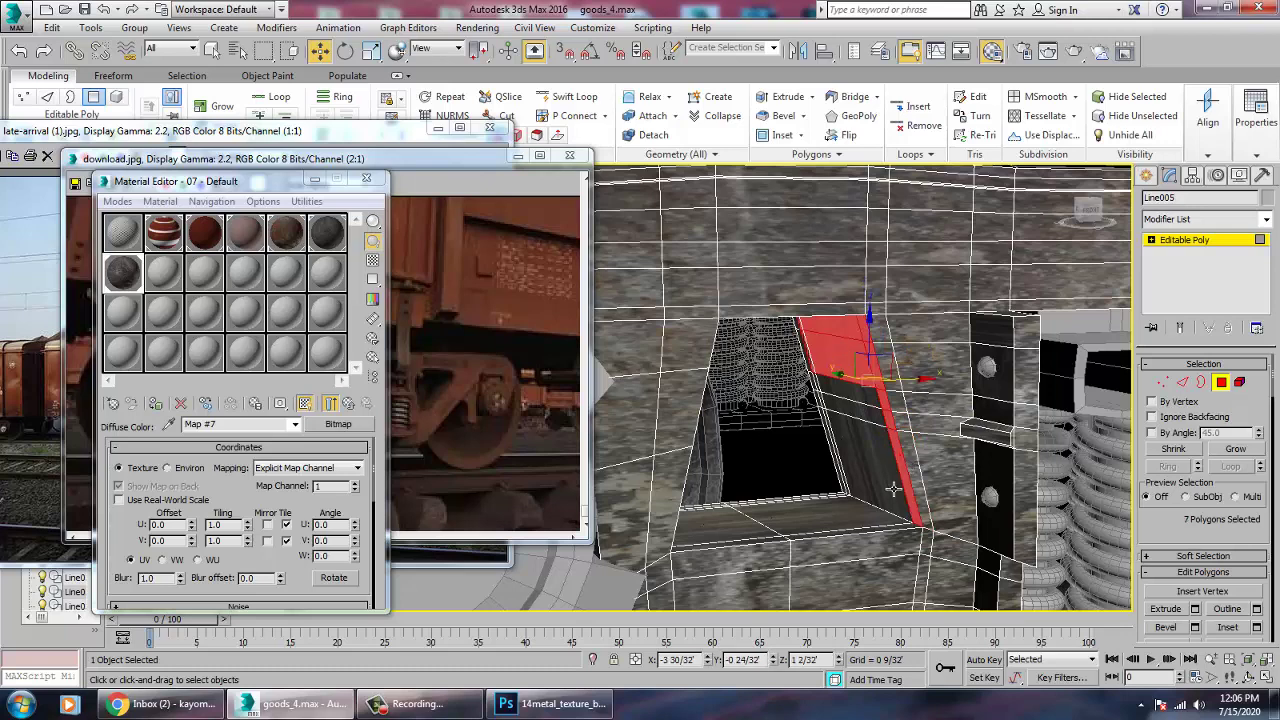
{"action": "left_click", "coordinate": [872, 462], "text": "ctrl"}
{"action": "left_click", "coordinate": [853, 411], "text": "ctrl"}
{"action": "left_click", "coordinate": [835, 385], "text": "ctrl"}
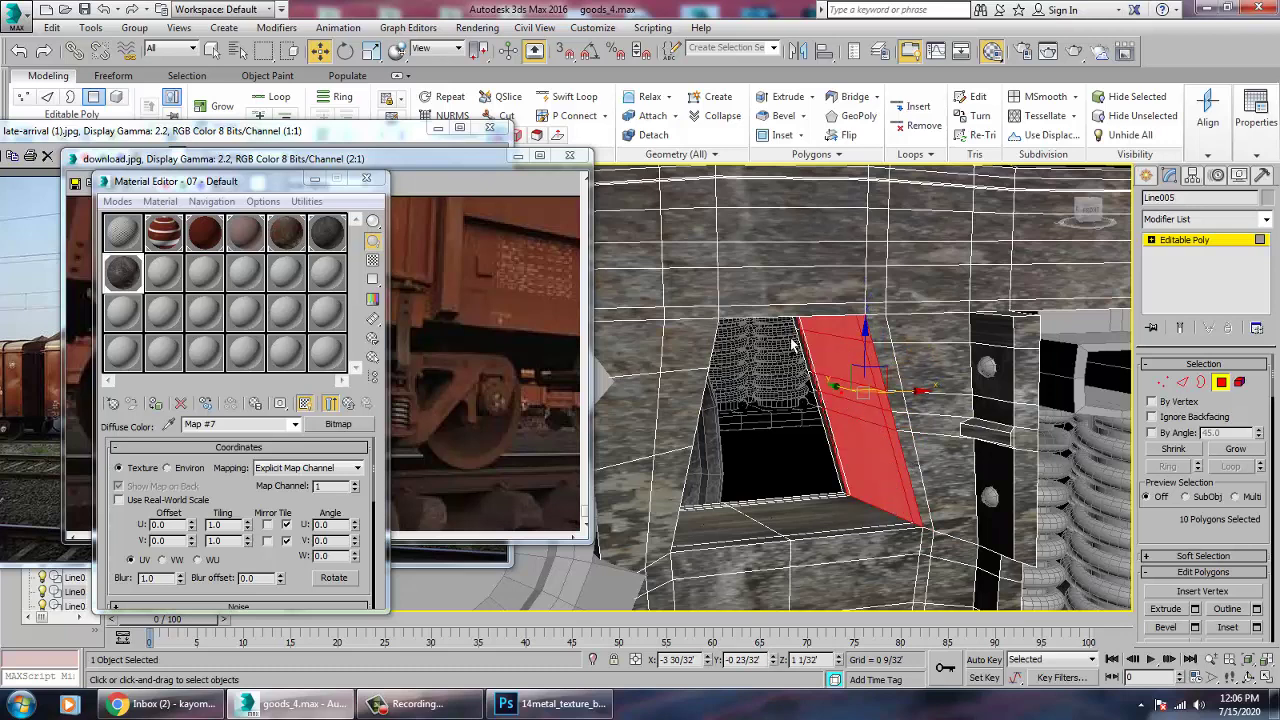
{"action": "left_click", "coordinate": [813, 352], "text": "ctrl"}
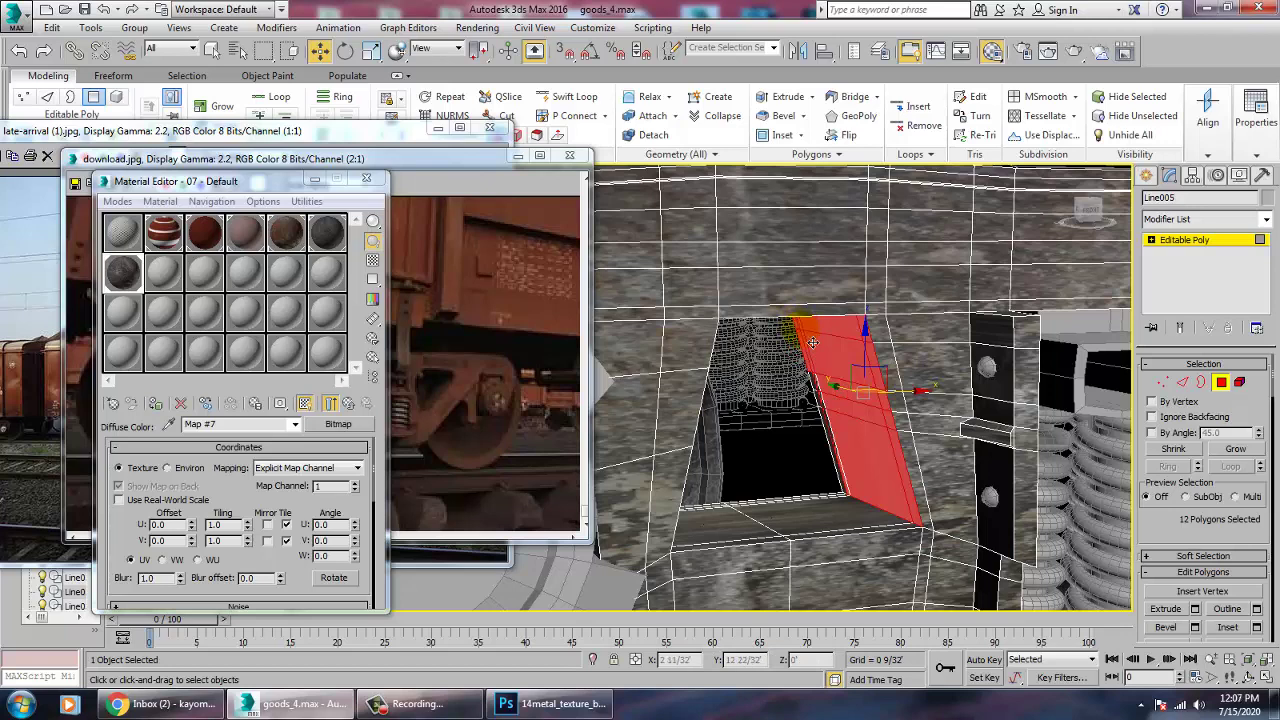
{"action": "left_click", "coordinate": [827, 408], "text": "ctrl"}
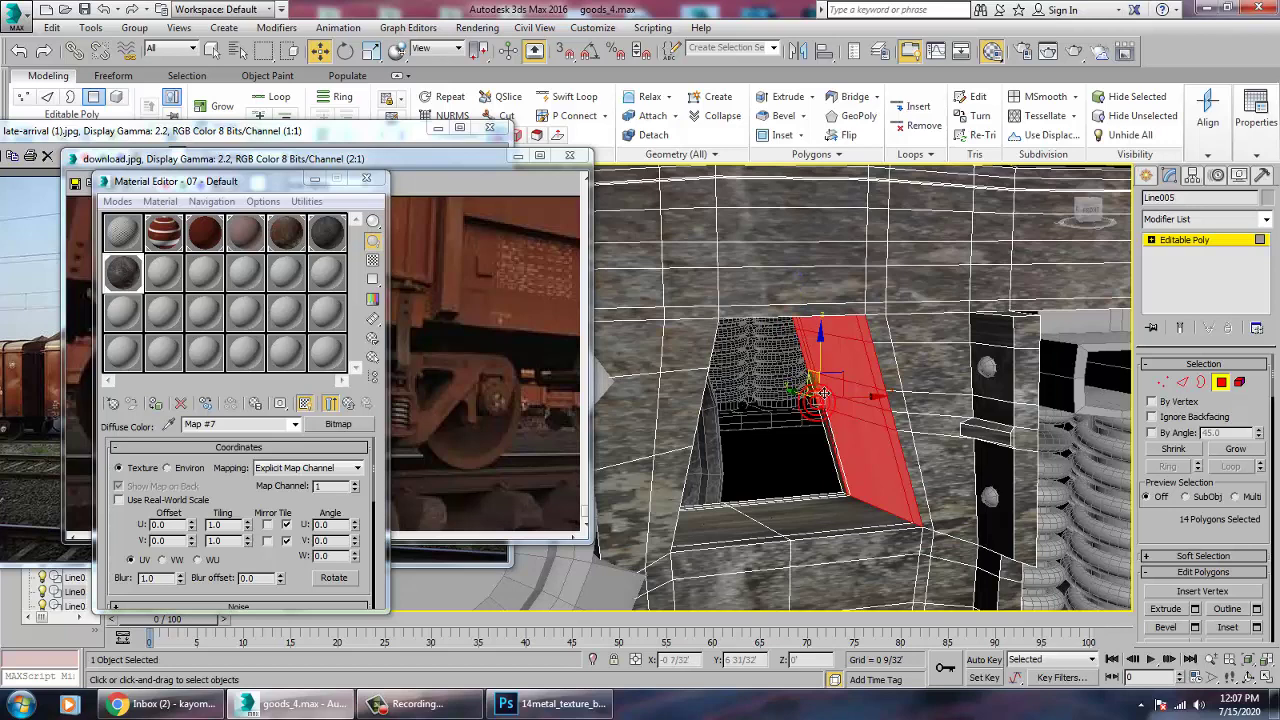
{"action": "left_click", "coordinate": [824, 393], "text": "ctrl"}
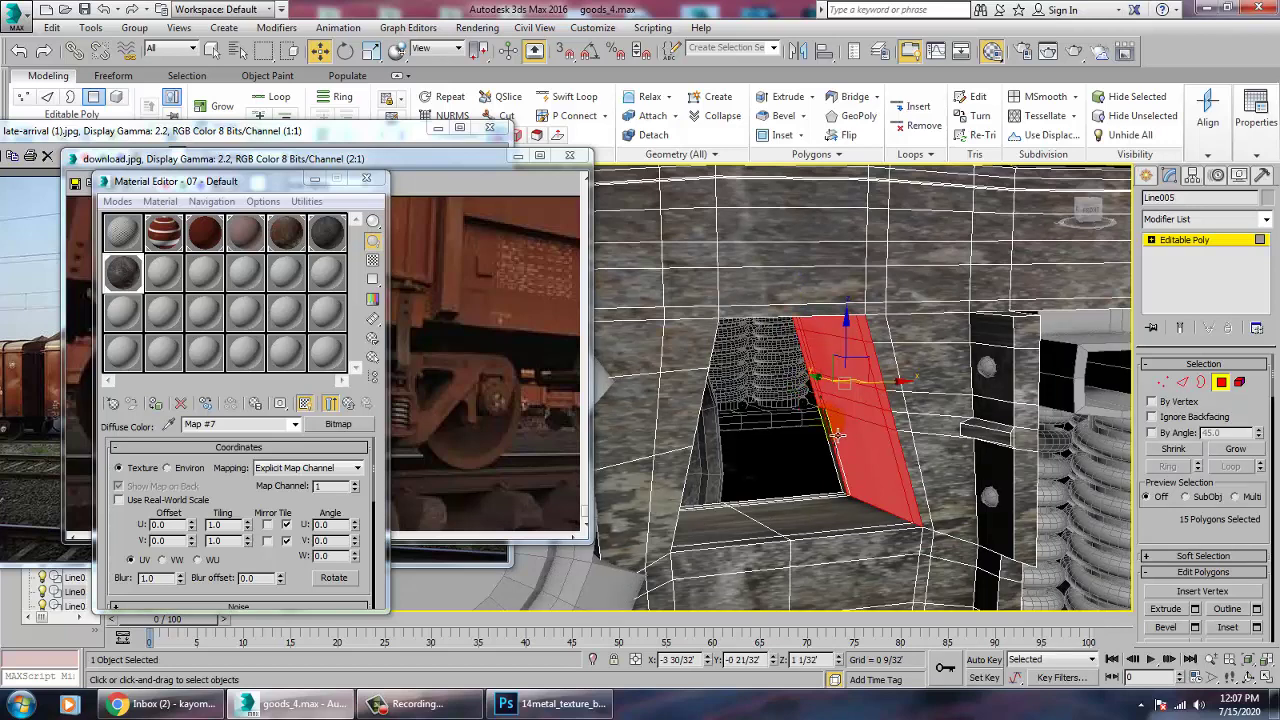
{"action": "left_click", "coordinate": [840, 496], "text": "ctrl"}
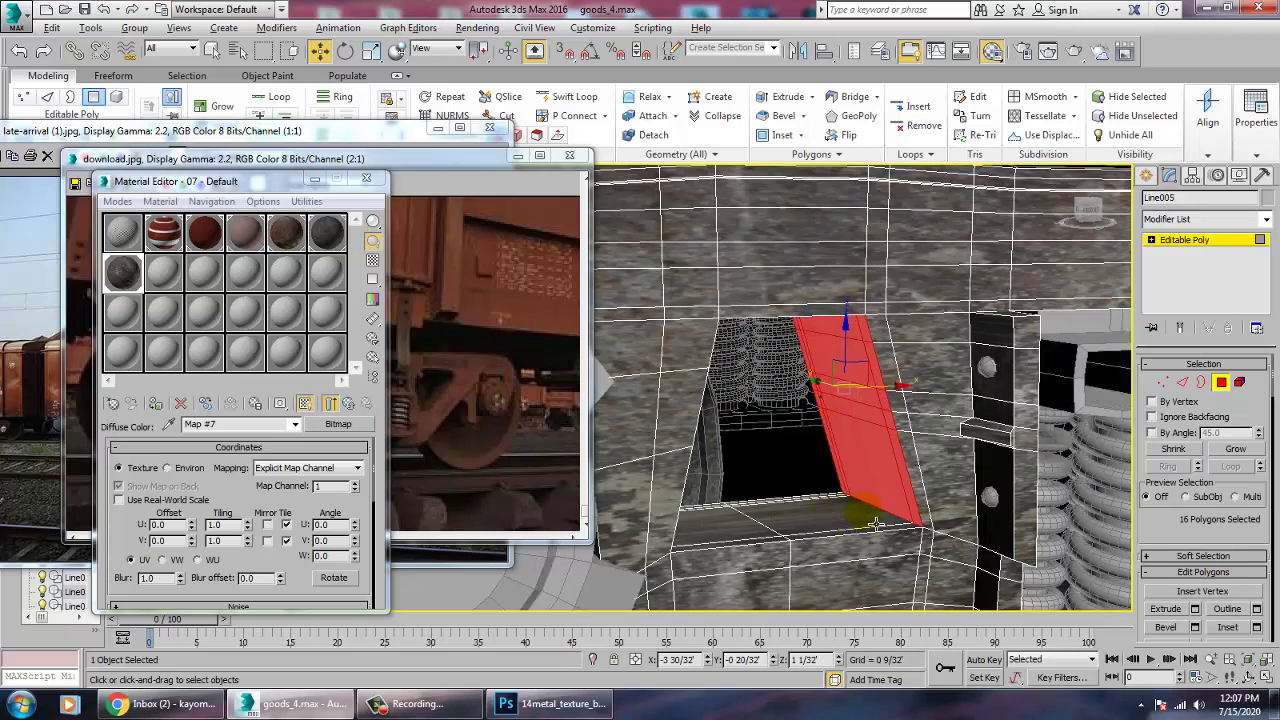
- Add a UVW Map modifier to the selected inner wall polygons, using Planar mapping aligned to the X axis
{"action": "middle_click_drag", "start_coordinate": [845, 525], "coordinate": [905, 450], "text": "alt"}
{"action": "left_click", "coordinate": [1232, 219]}
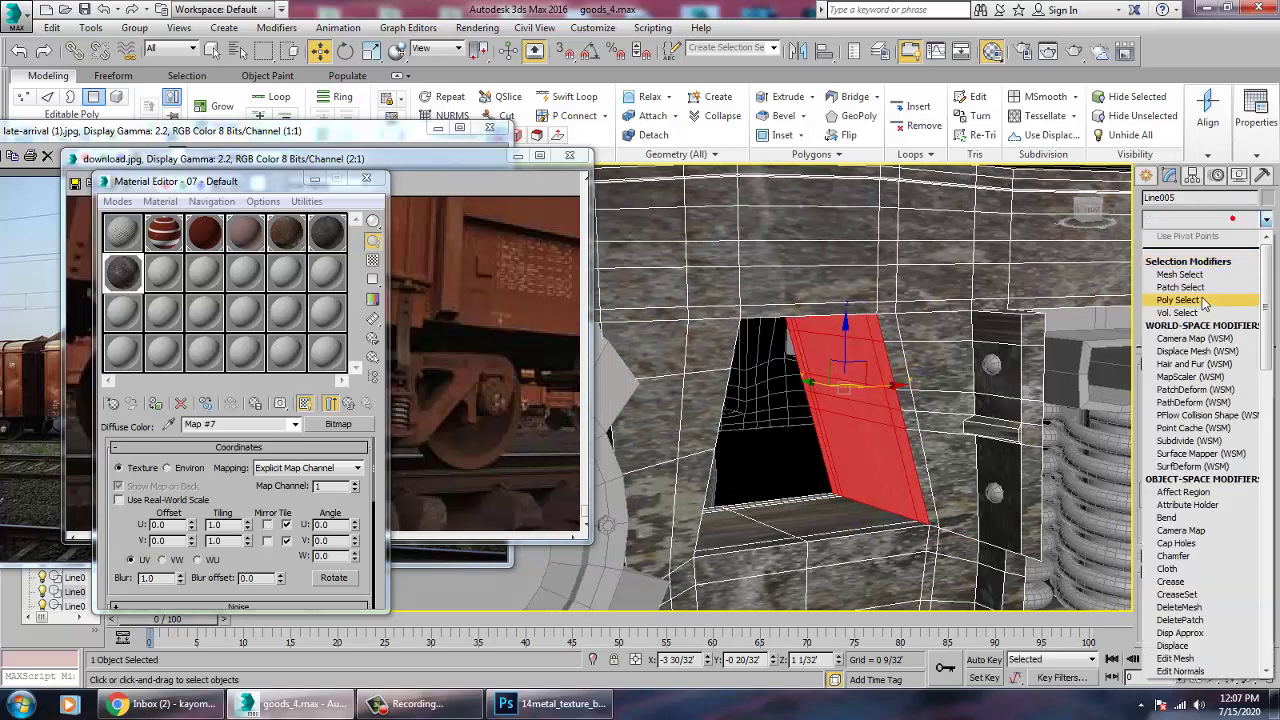
{"action": "left_click", "coordinate": [1210, 219]}
{"action": "key", "text": "z"}
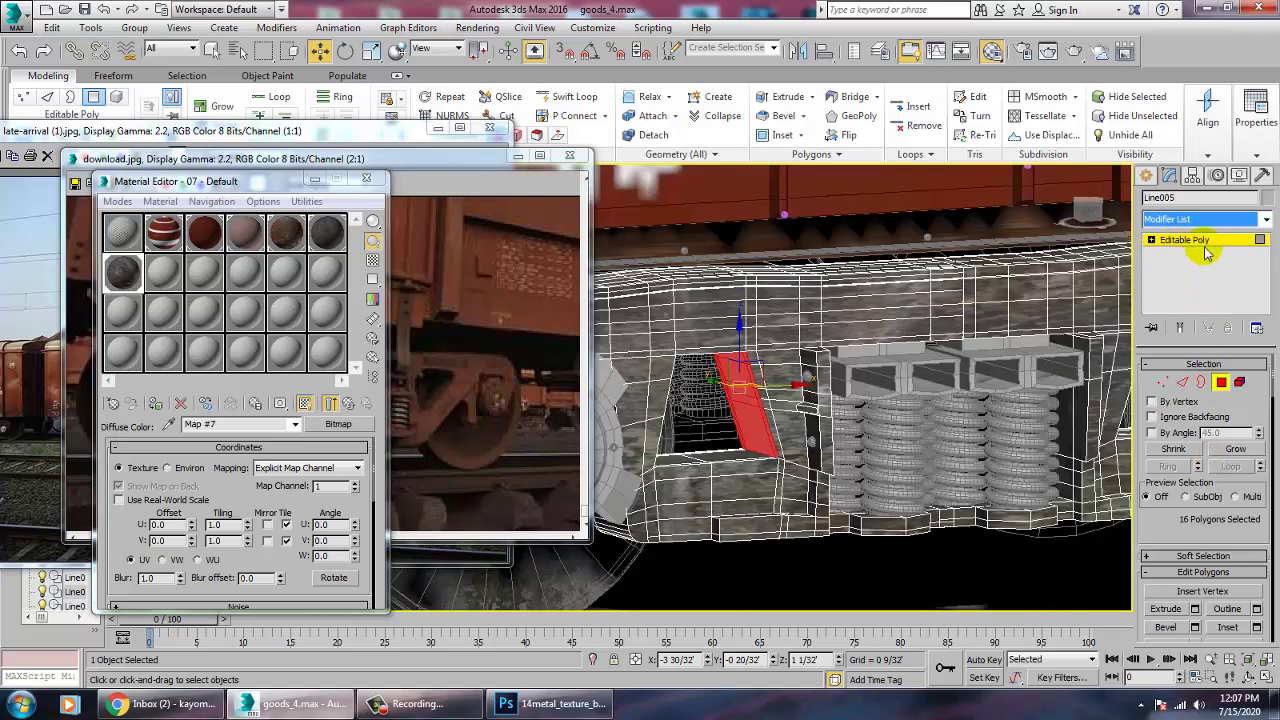
{"action": "left_click", "coordinate": [1212, 222]}
{"action": "scroll", "coordinate": [1200, 400], "scroll_direction": "down", "scroll_amount": 10}
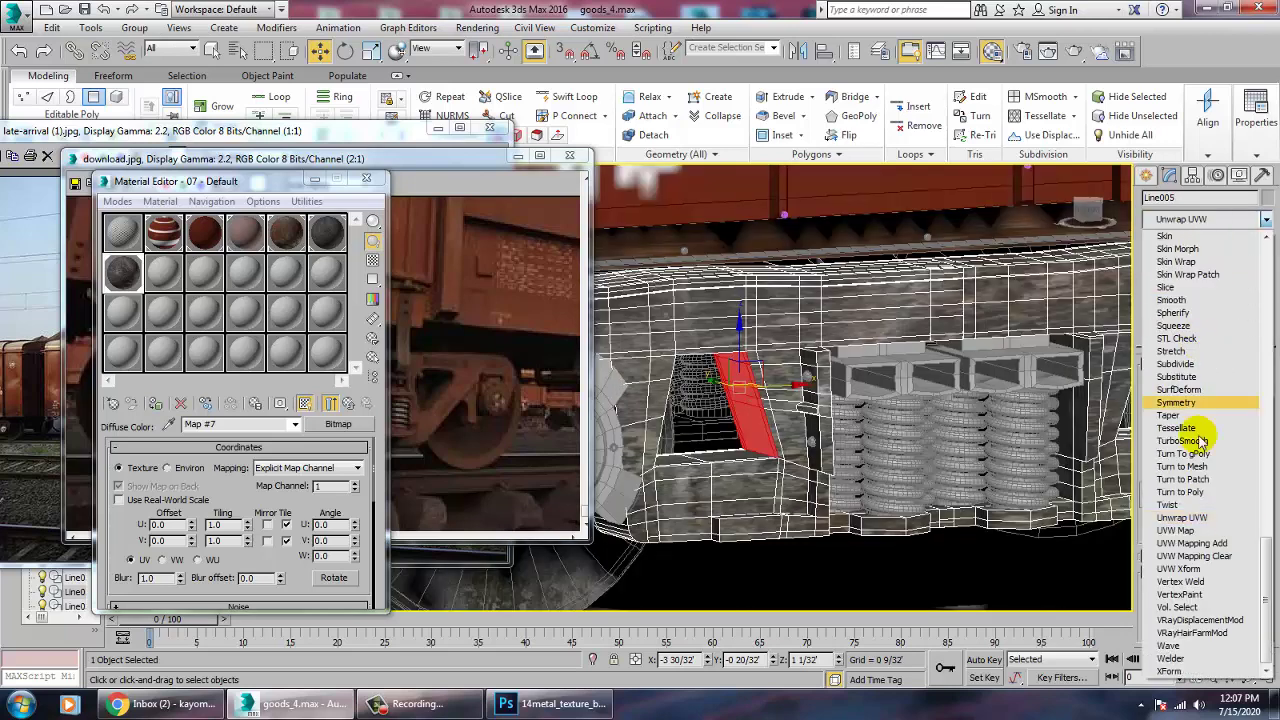
{"action": "left_click", "coordinate": [1180, 530]}
{"action": "scroll", "coordinate": [845, 453], "scroll_direction": "up", "scroll_amount": 4}
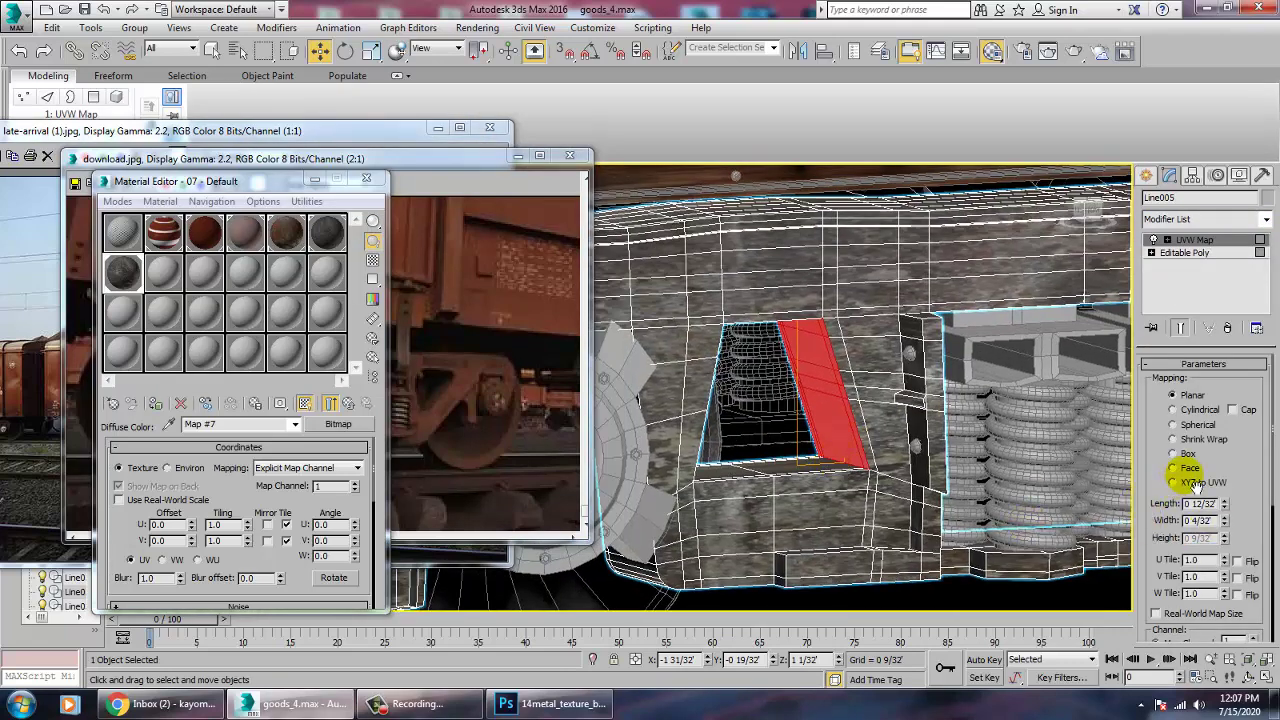
{"action": "left_click", "coordinate": [1174, 453]}
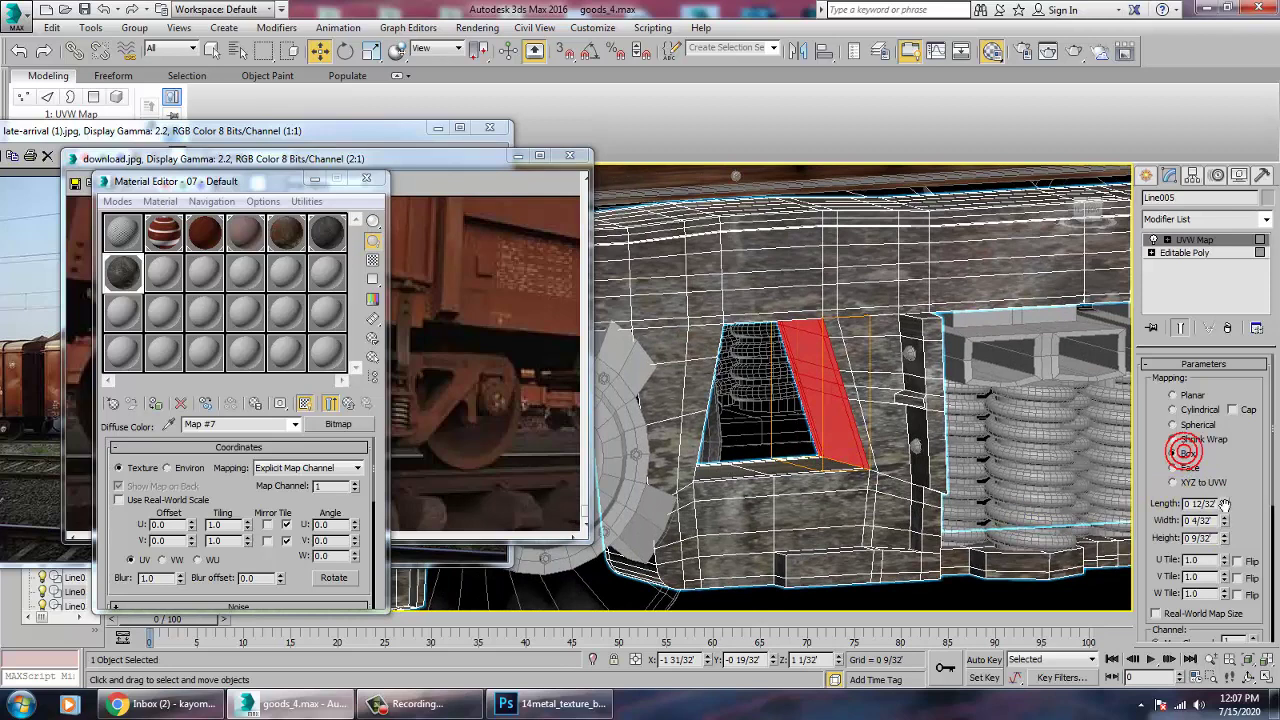
{"action": "left_click", "coordinate": [1196, 394]}
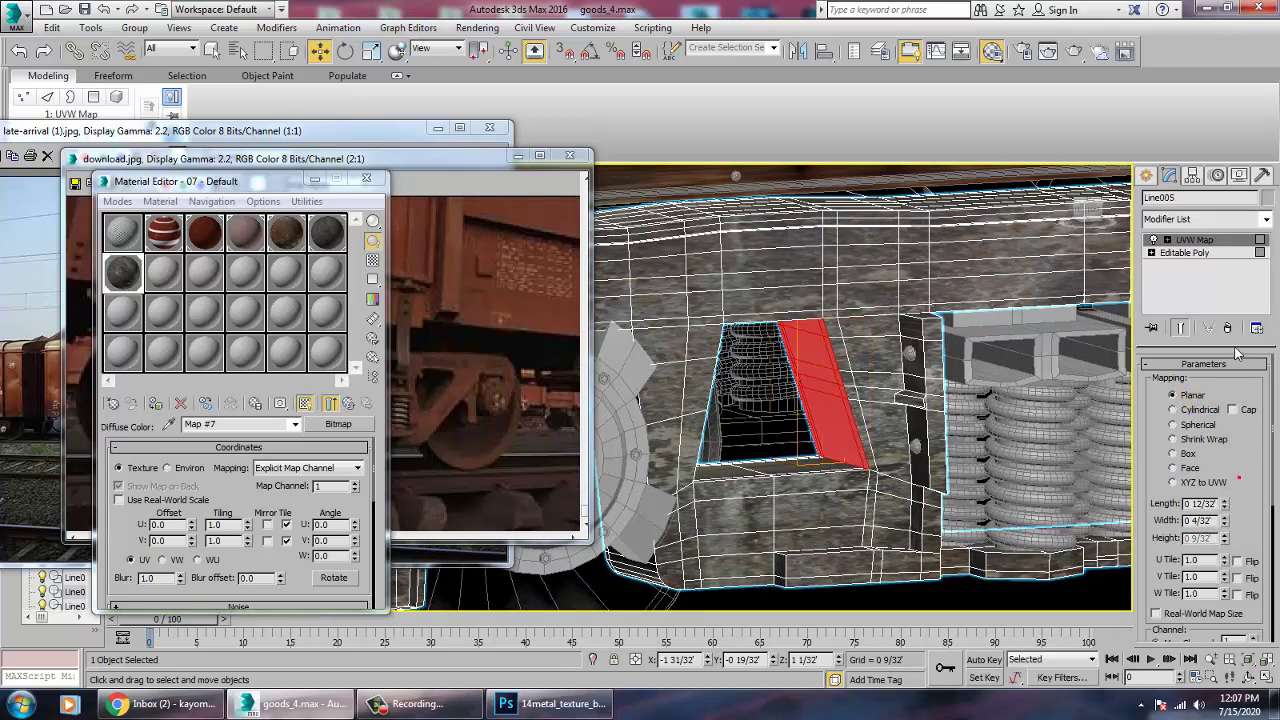
{"action": "left_click_drag", "start_coordinate": [1251, 528], "coordinate": [1244, 285]}
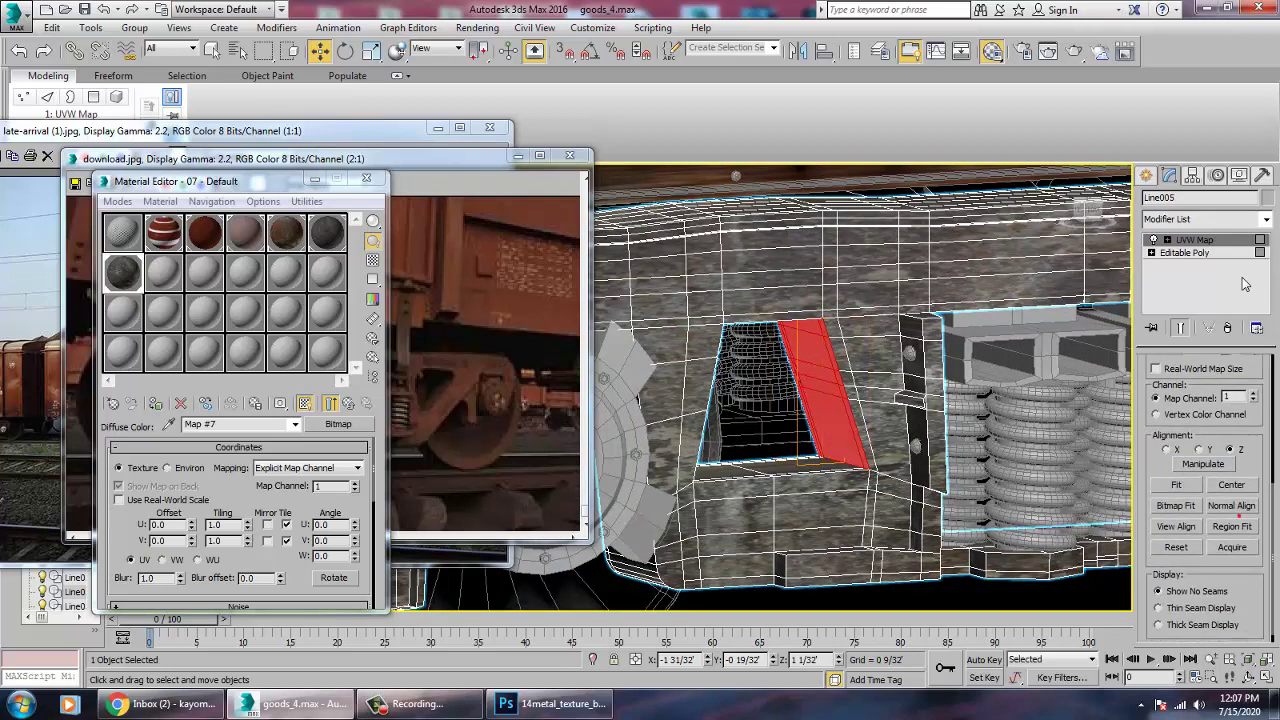
{"action": "left_click", "coordinate": [1176, 451]}
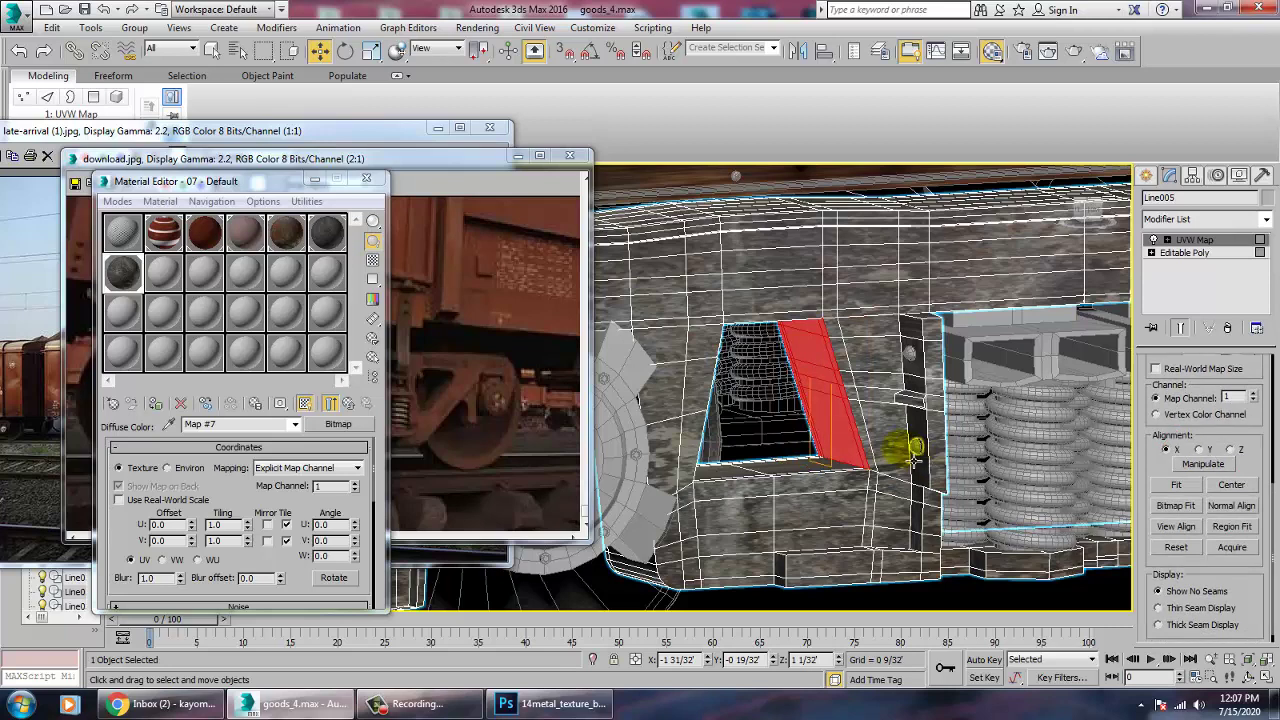
- Try adjusting the UVW Map gizmo on the inner wall, and collapse the bogie frame to an Editable Poly
{"action": "key", "text": "r"}
{"action": "left_click", "coordinate": [1153, 240]}
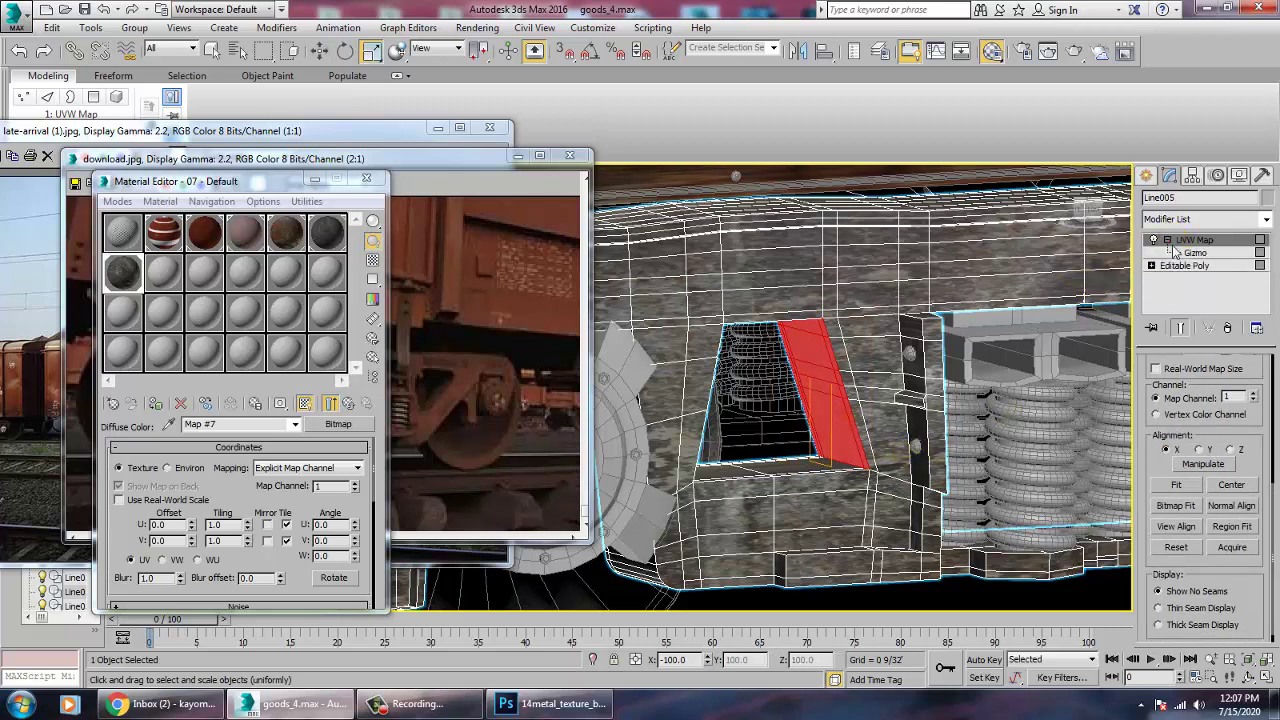
{"action": "left_click", "coordinate": [1186, 254]}
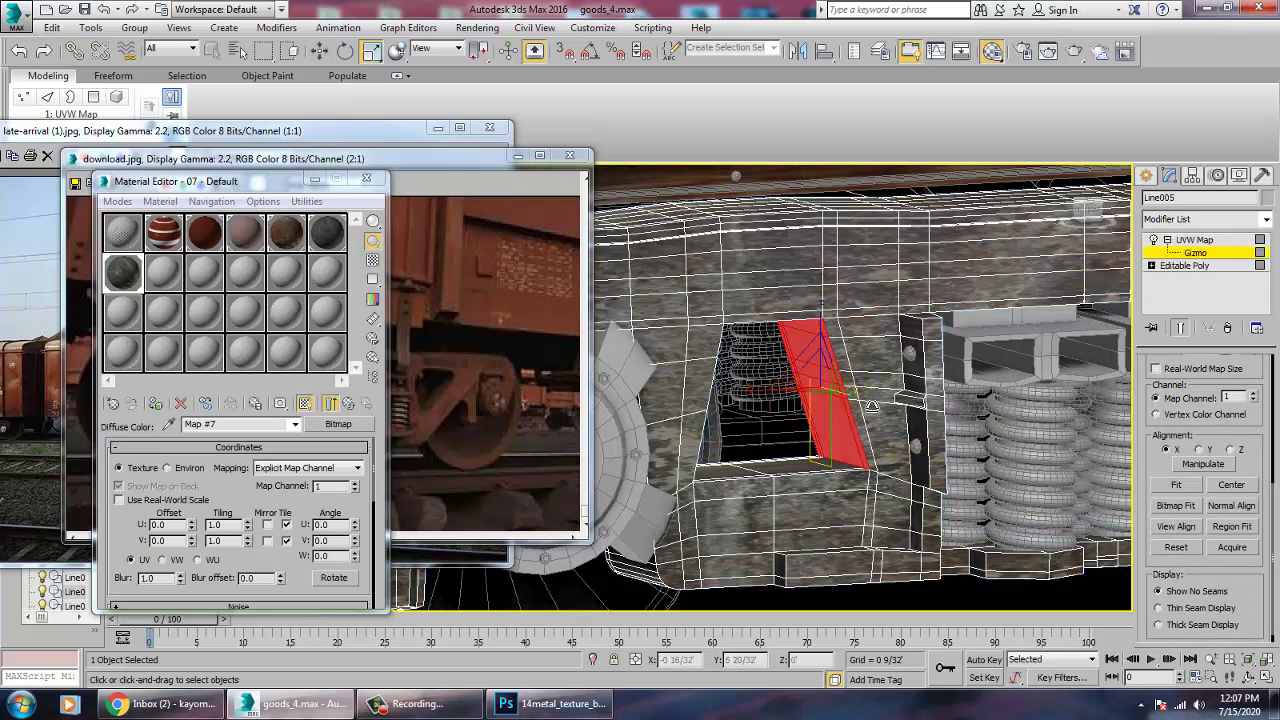
{"action": "key", "text": "w"}
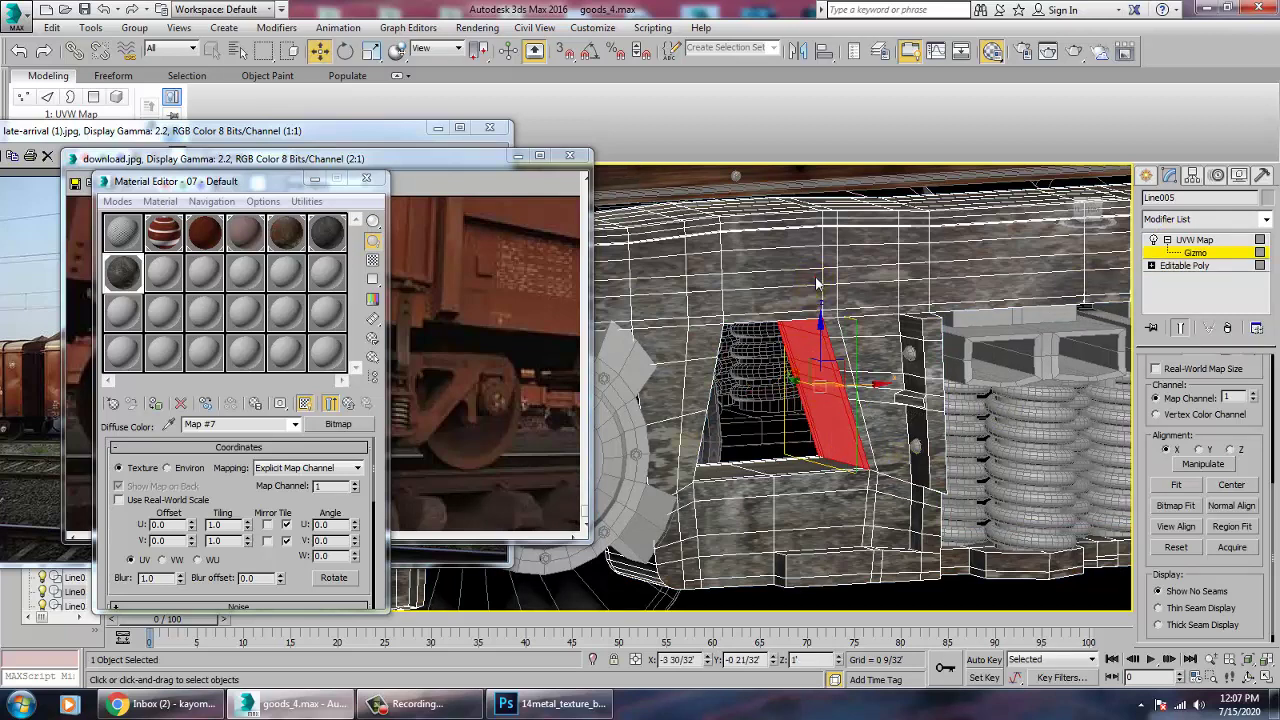
{"action": "key", "text": "ctrl+z"}
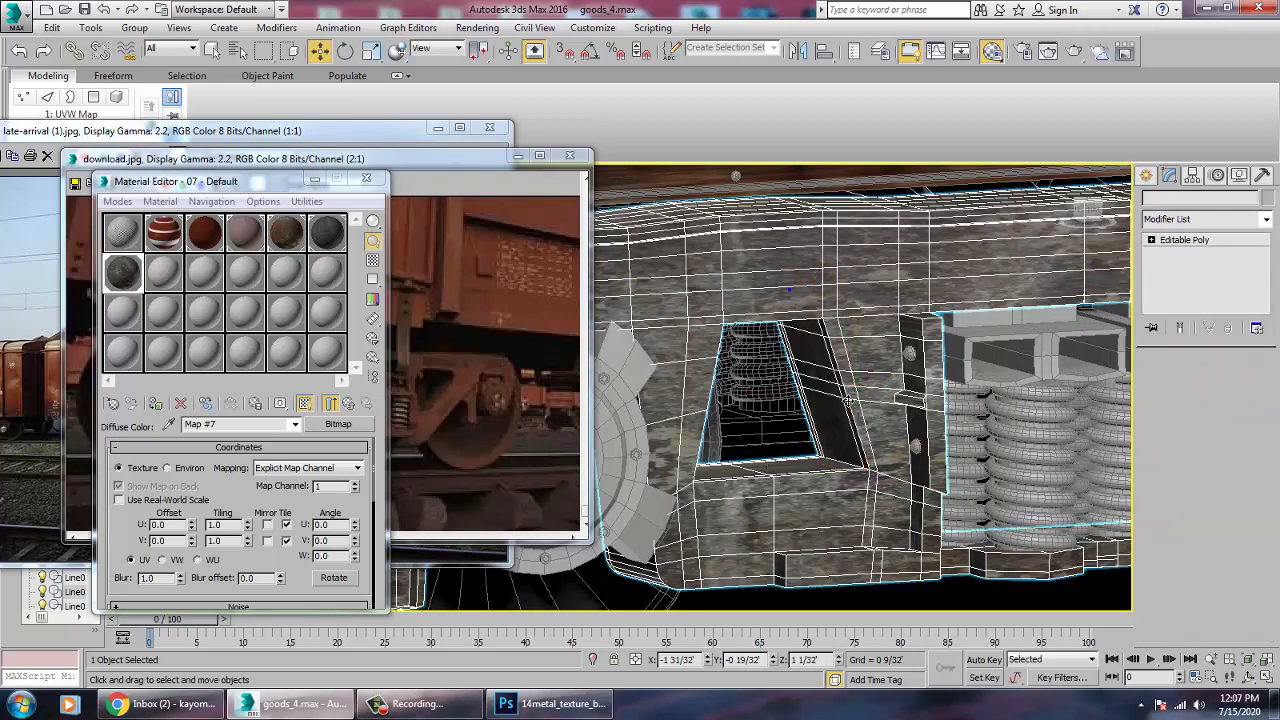
- Select all polygons of the lower inner face of the trapezoidal opening, including its front and back edge strips
{"action": "mouse_move", "coordinate": [857, 423]}
{"action": "middle_mouse_down", "text": "alt"}
{"action": "mouse_move", "coordinate": [917, 436]}
{"action": "mouse_move", "coordinate": [820, 405]}
{"action": "mouse_move", "coordinate": [912, 371]}
{"action": "mouse_move", "coordinate": [1017, 369]}
{"action": "mouse_move", "coordinate": [814, 369]}
{"action": "mouse_move", "coordinate": [775, 475]}
{"action": "mouse_move", "coordinate": [851, 563]}
{"action": "mouse_move", "coordinate": [869, 300]}
{"action": "middle_mouse_up", "text": "alt"}
{"action": "scroll", "coordinate": [912, 371], "scroll_direction": "up", "scroll_amount": 1}
{"action": "scroll", "coordinate": [803, 389], "scroll_direction": "down", "scroll_amount": 1}
{"action": "key", "text": "4"}
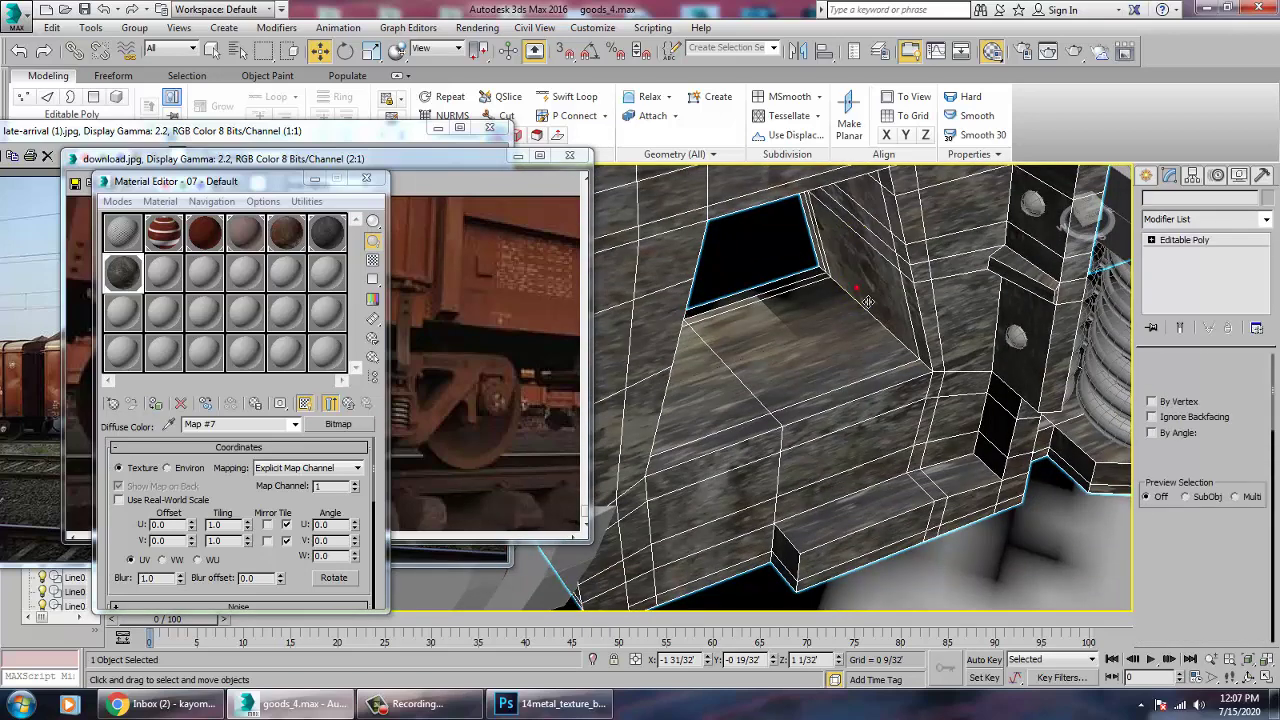
{"action": "left_click", "coordinate": [884, 397]}
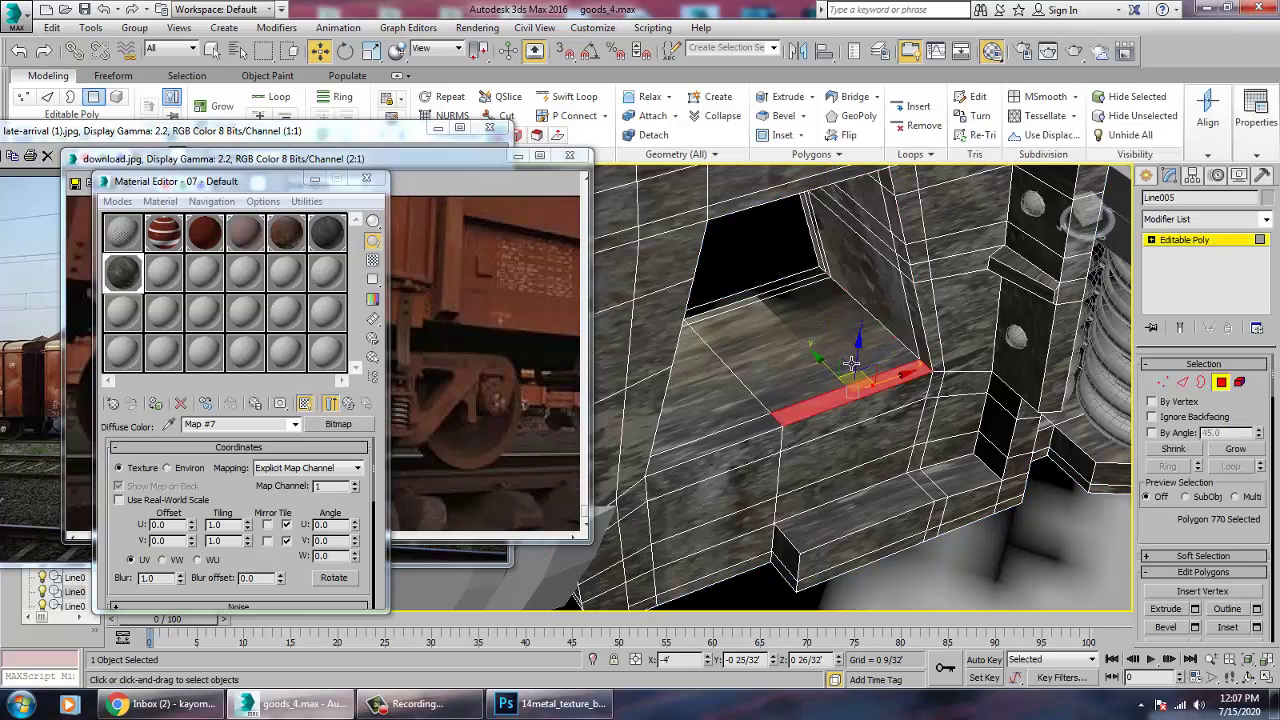
{"action": "left_click", "coordinate": [818, 340], "text": "ctrl"}
{"action": "left_click", "coordinate": [762, 311], "text": "ctrl"}
{"action": "left_click", "coordinate": [723, 393], "text": "ctrl"}
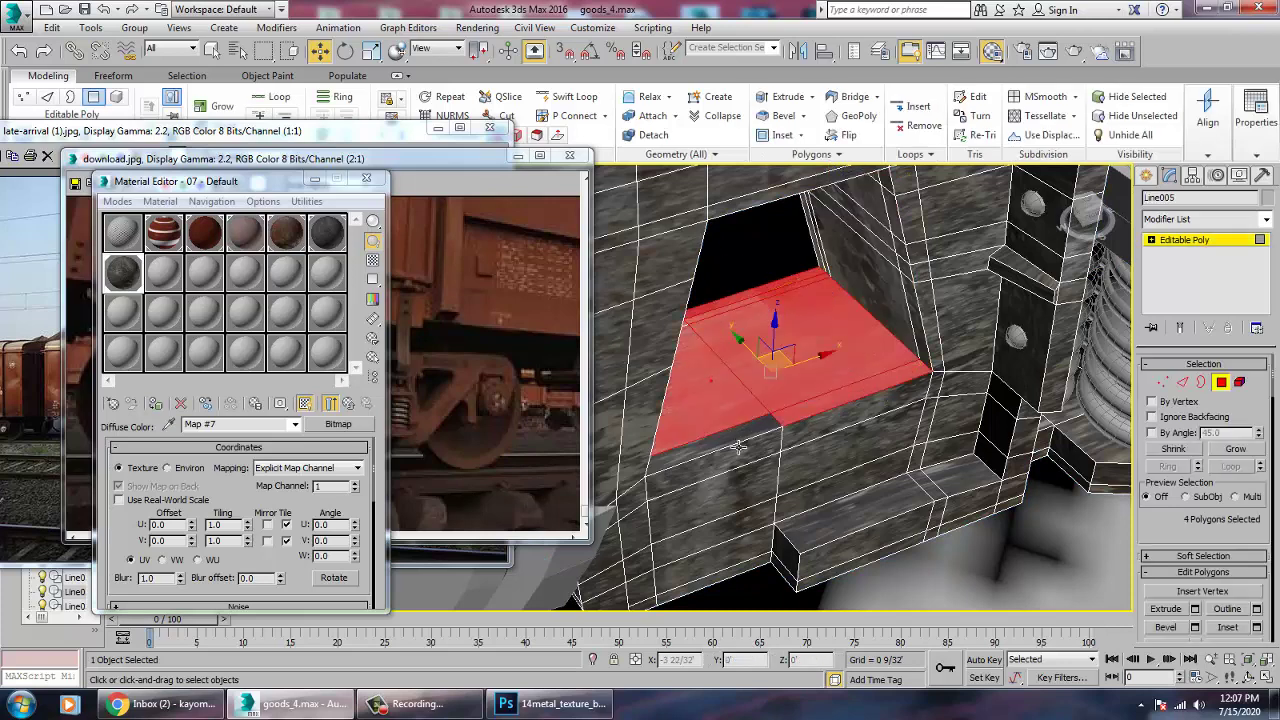
{"action": "left_click", "coordinate": [736, 442], "text": "ctrl"}
{"action": "middle_click_drag", "start_coordinate": [711, 345], "coordinate": [704, 343], "text": "alt"}
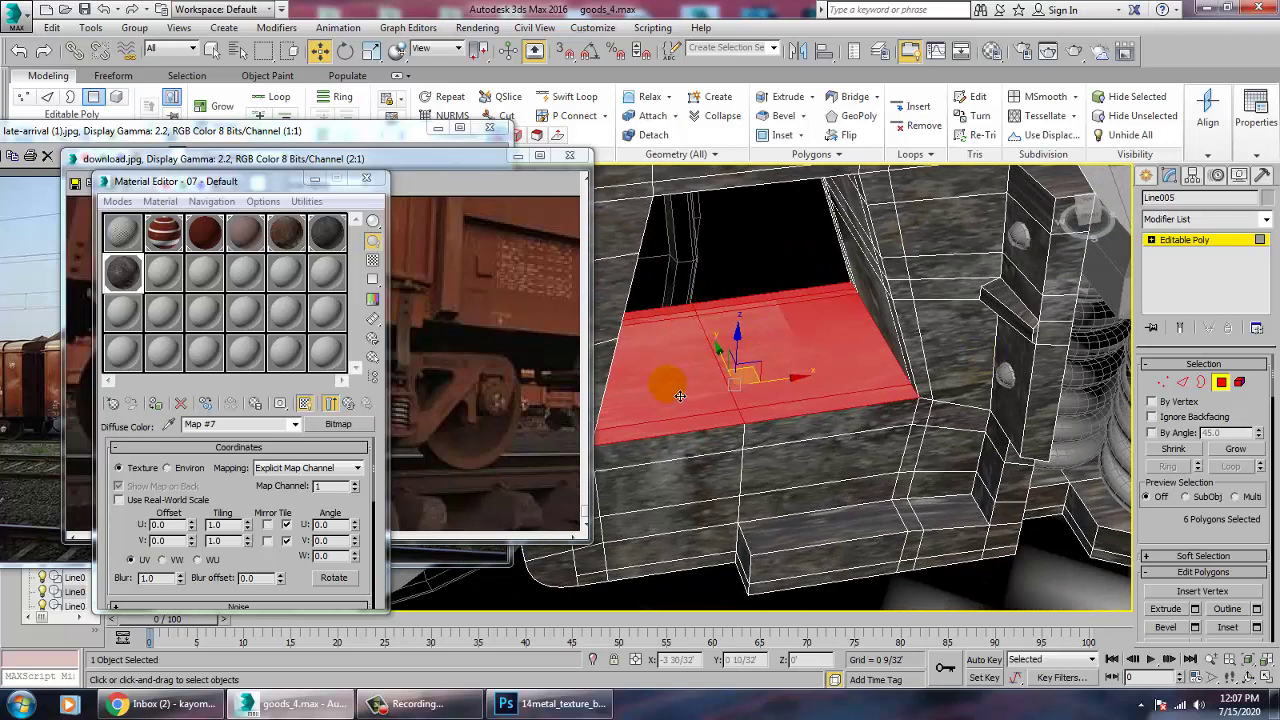
{"action": "key", "text": "m"}
{"action": "key", "text": "m"}
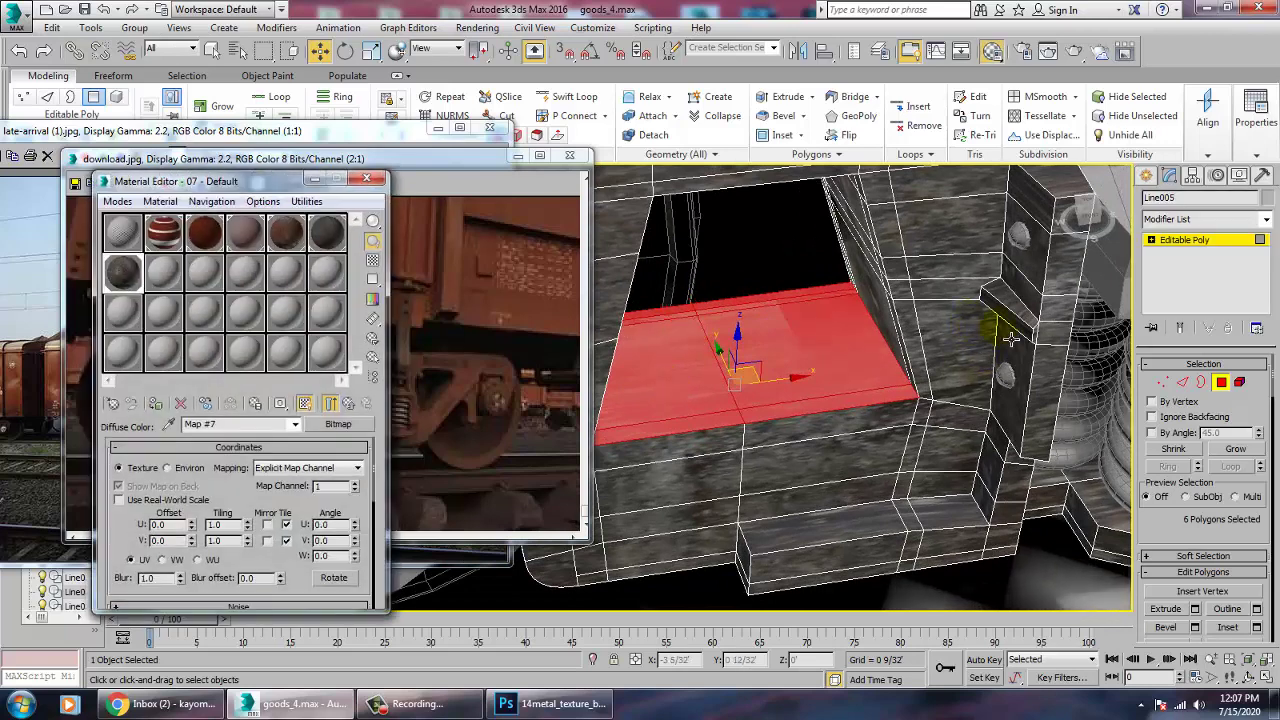
- Add a UVW Map modifier to the selected lower inner face polygons, using Planar mapping aligned to the Y axis
{"action": "left_click", "coordinate": [1265, 218]}
{"action": "scroll", "coordinate": [1240, 345], "scroll_direction": "down", "scroll_amount": 20}
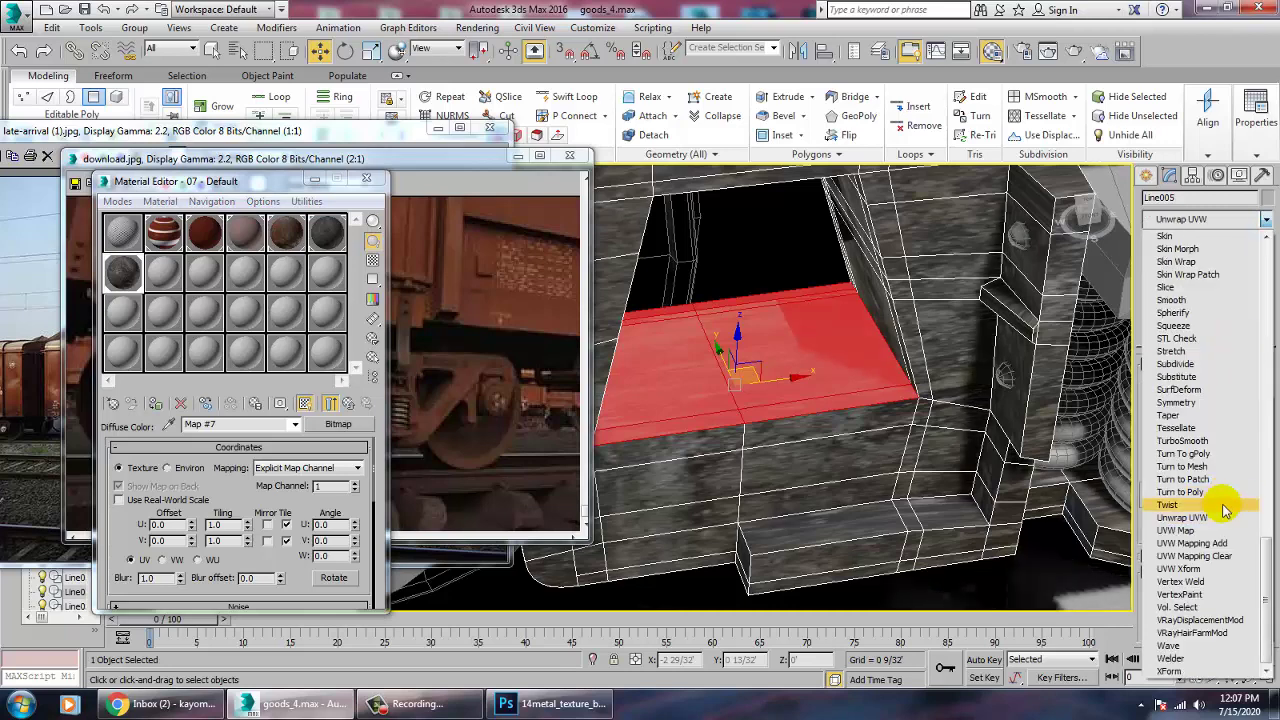
{"action": "left_click", "coordinate": [1183, 531]}
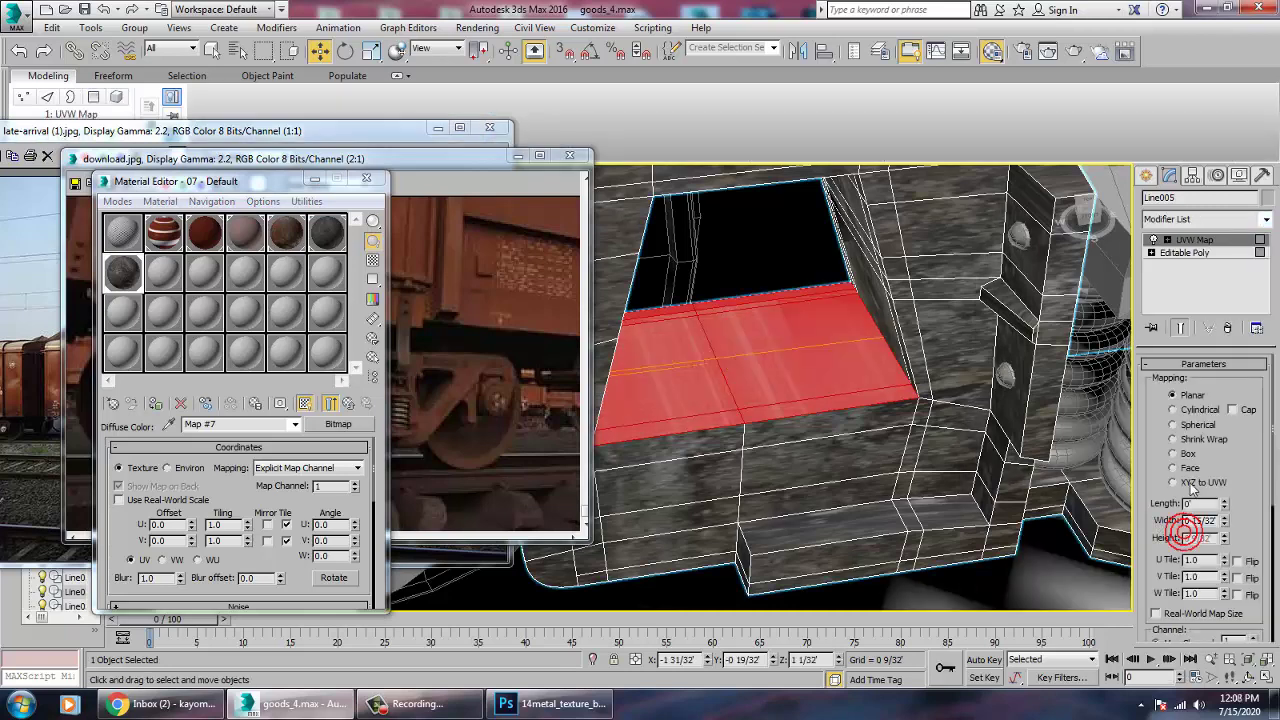
{"action": "left_click_drag", "start_coordinate": [1241, 480], "coordinate": [1243, 240]}
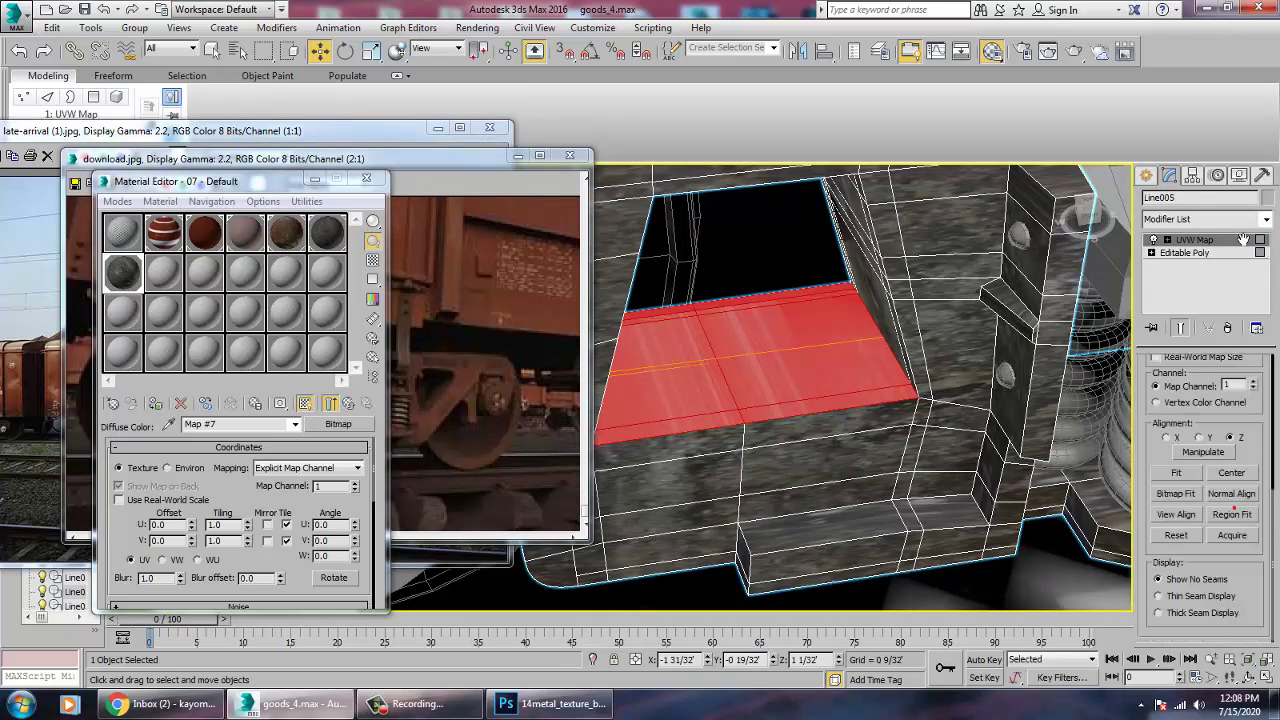
{"action": "left_click", "coordinate": [1165, 438]}
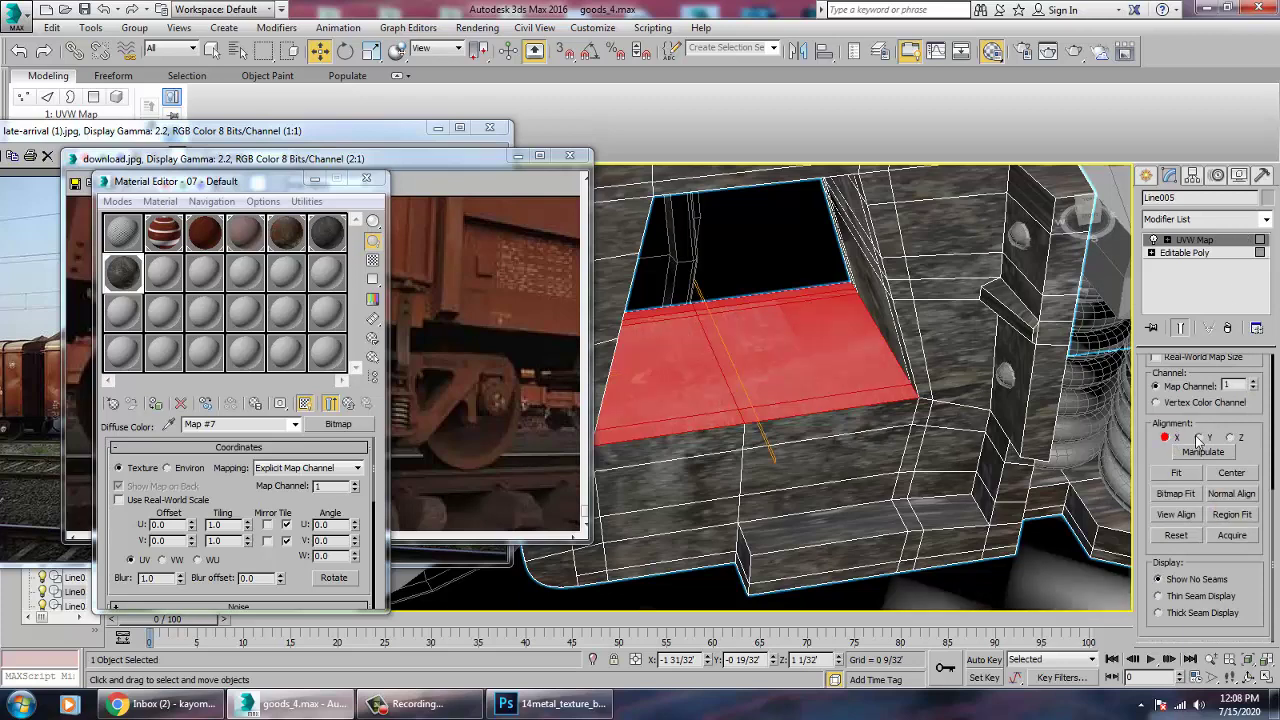
{"action": "left_click", "coordinate": [1199, 438]}
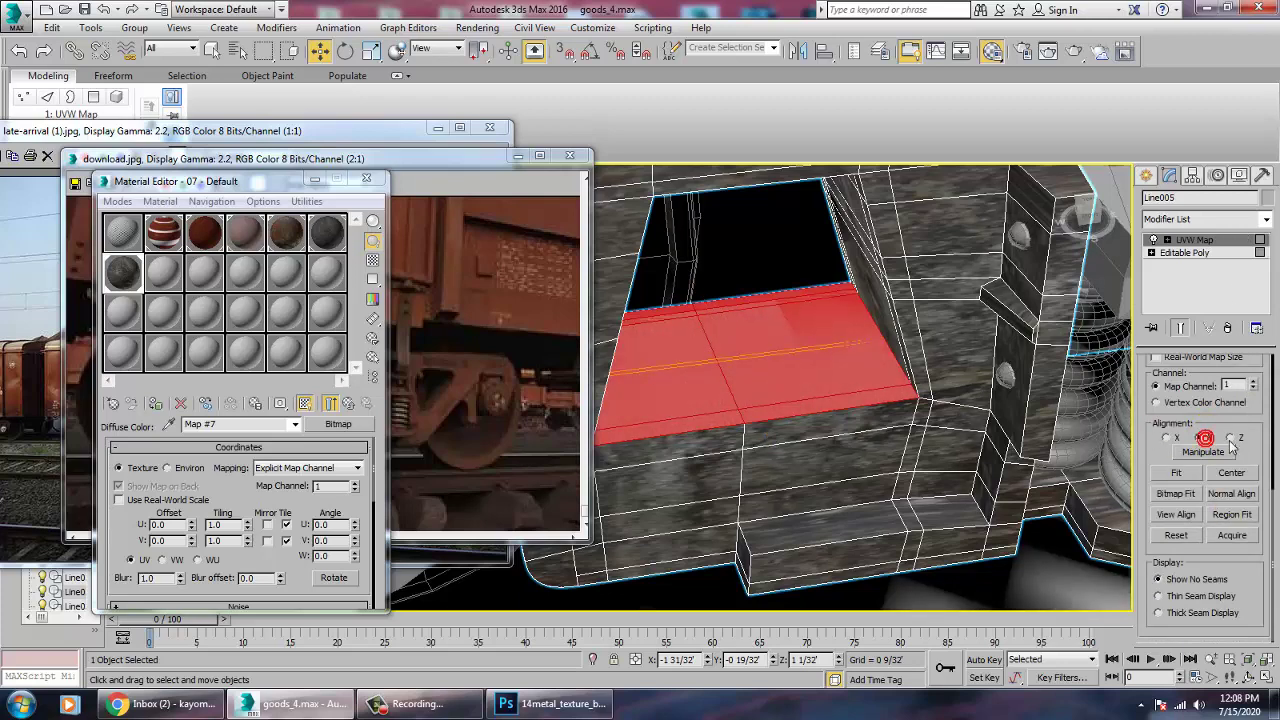
{"action": "left_click", "coordinate": [1231, 440]}
{"action": "left_click", "coordinate": [1167, 439]}
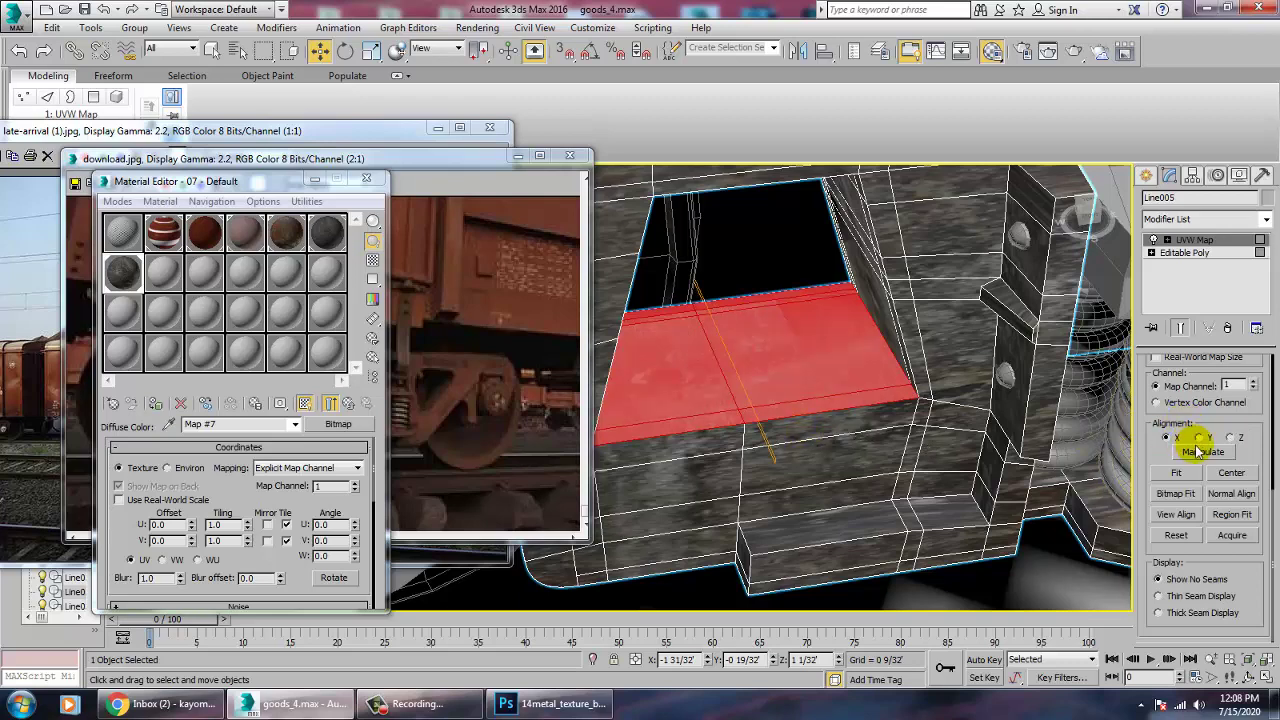
{"action": "left_click", "coordinate": [1200, 439]}
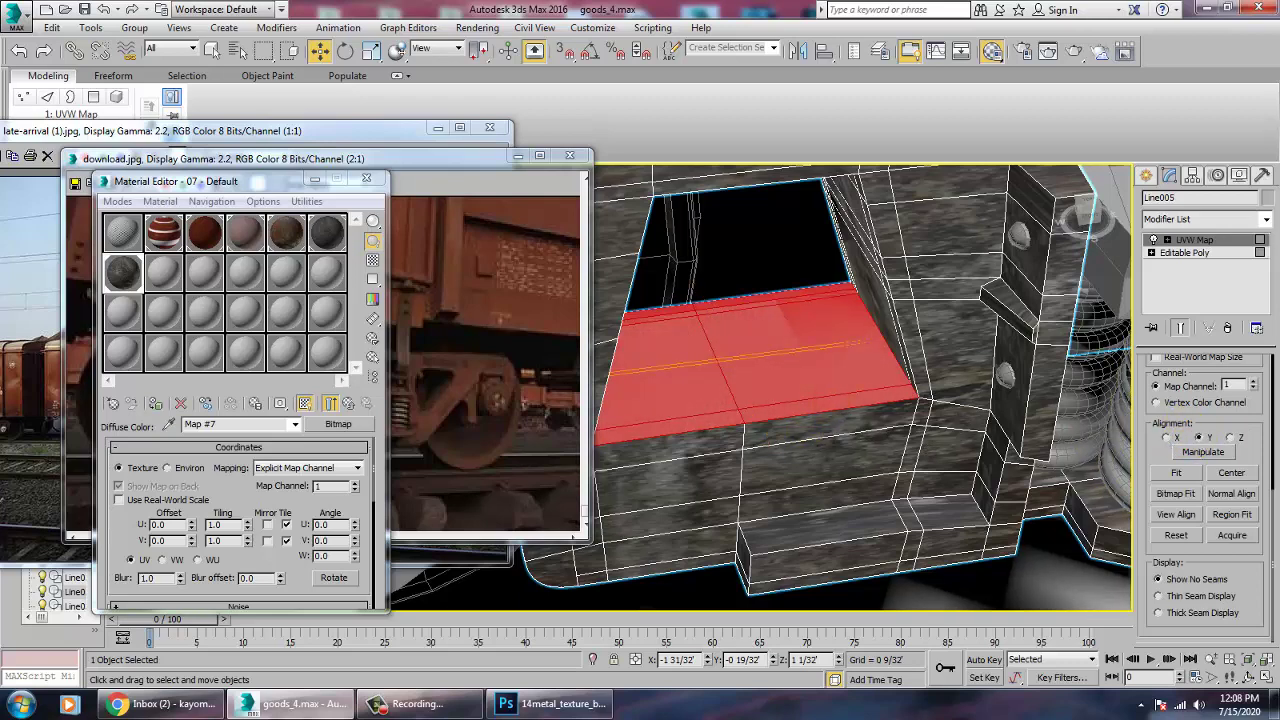
- Scale the UVW Map gizmo along its Y axis to span the lower inner face's depth, and collapse the bogie frame to an Editable Poly
{"action": "left_click", "coordinate": [1167, 240]}
{"action": "left_click", "coordinate": [1192, 254]}
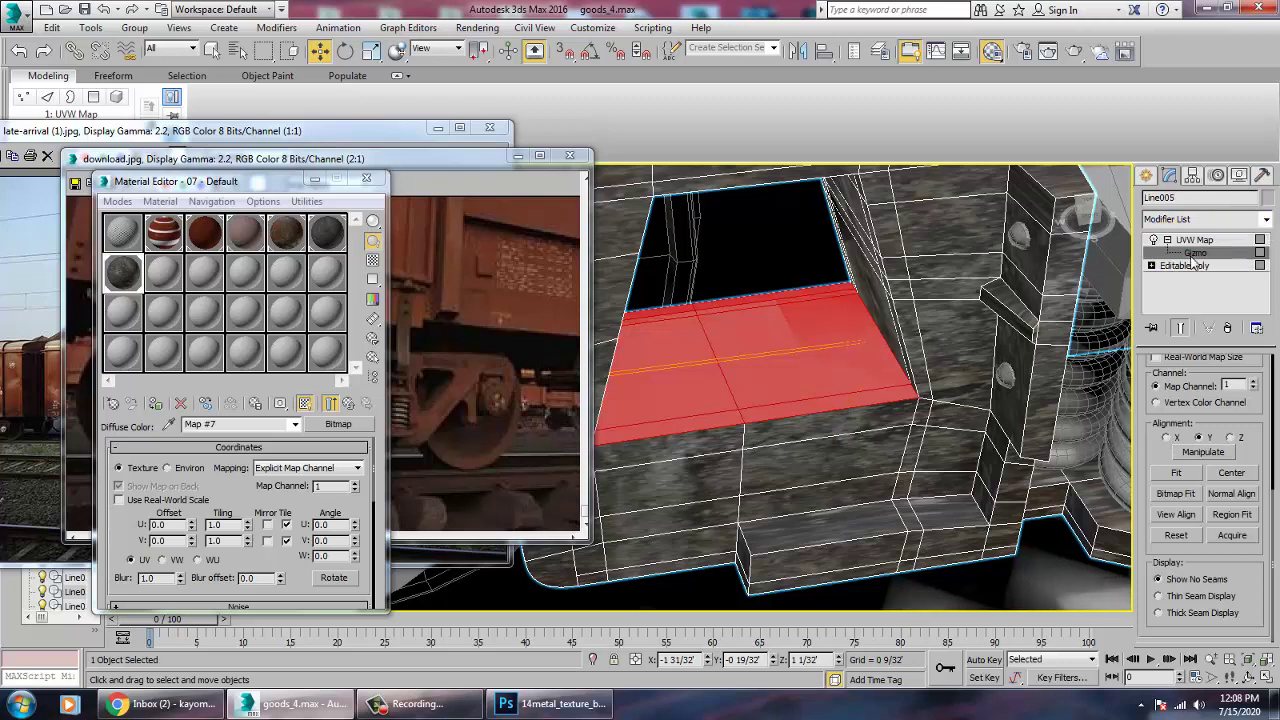
{"action": "key", "text": "r"}
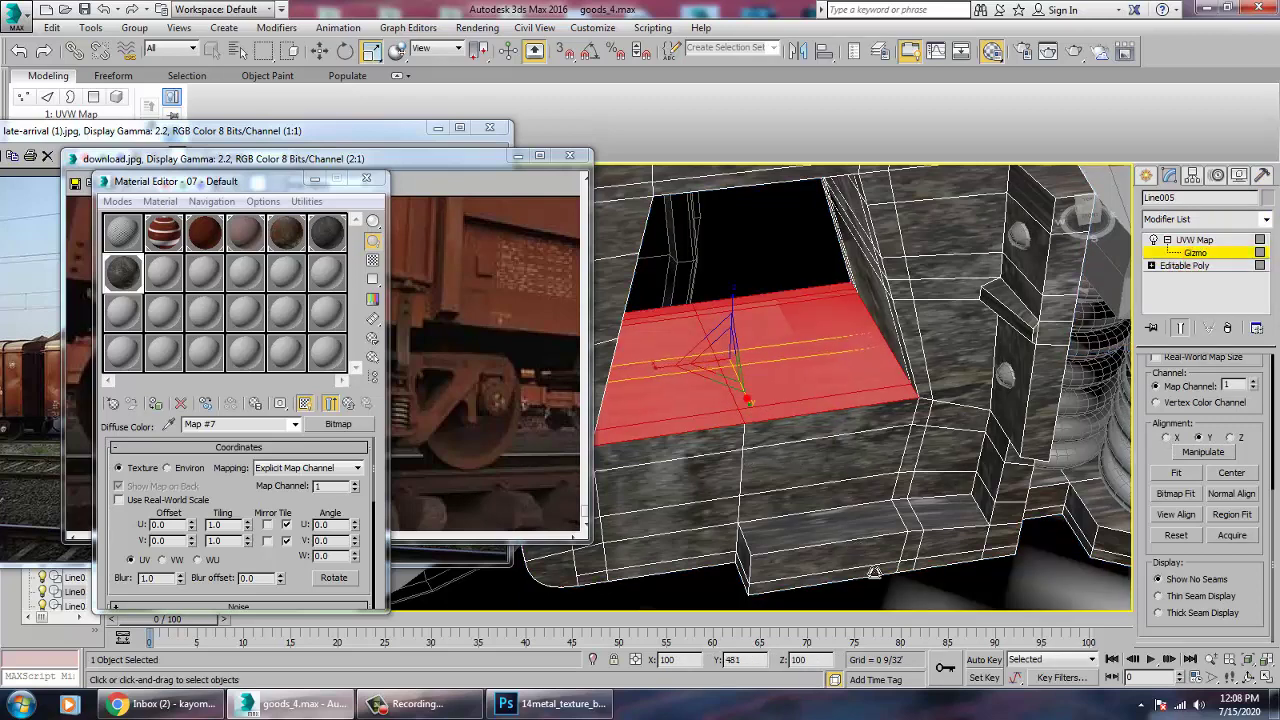
{"action": "left_click_drag", "start_coordinate": [873, 571], "coordinate": [873, 571]}
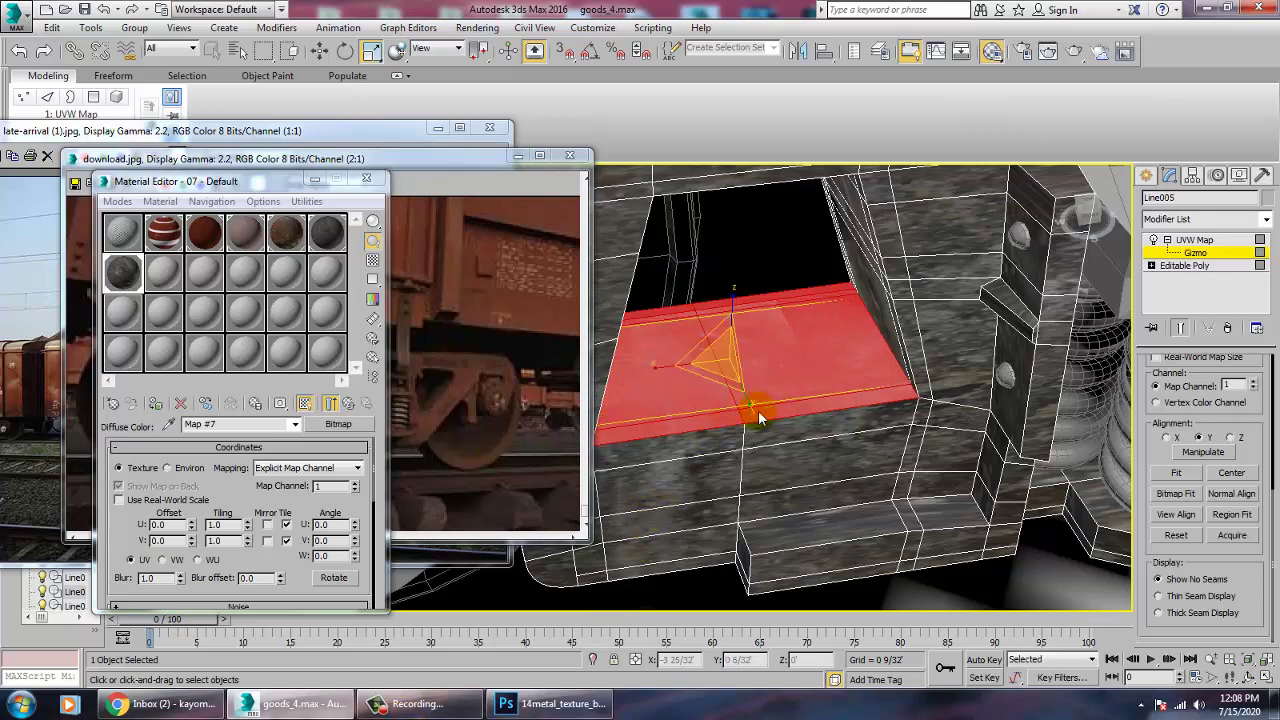
{"action": "key", "text": "w"}
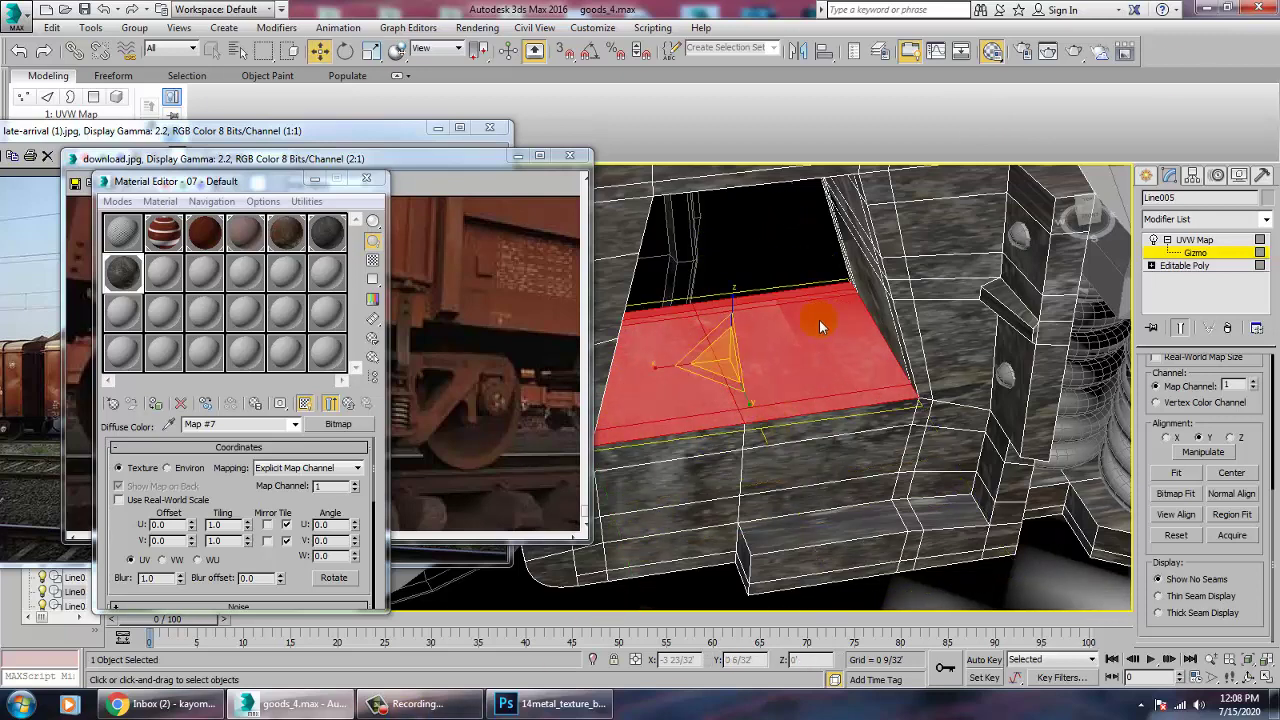
{"action": "right_click", "coordinate": [820, 320]}
{"action": "mouse_move", "coordinate": [850, 476]}
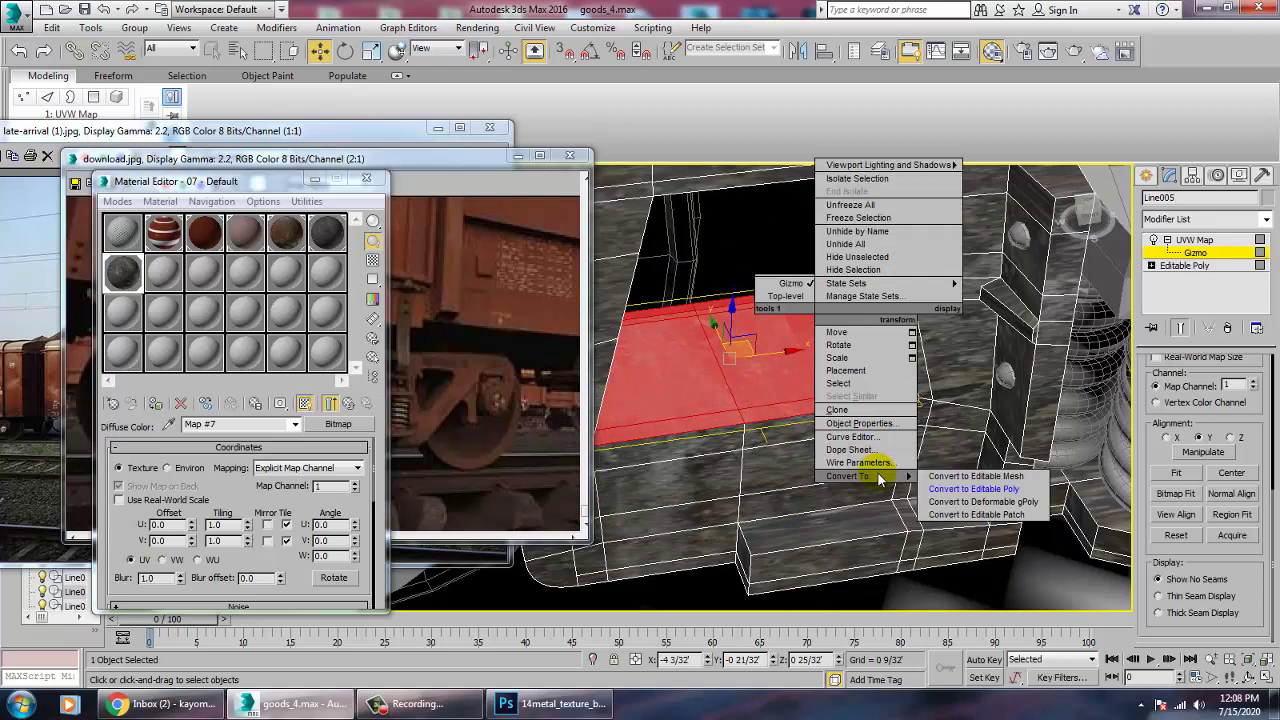
{"action": "left_click", "coordinate": [972, 490]}
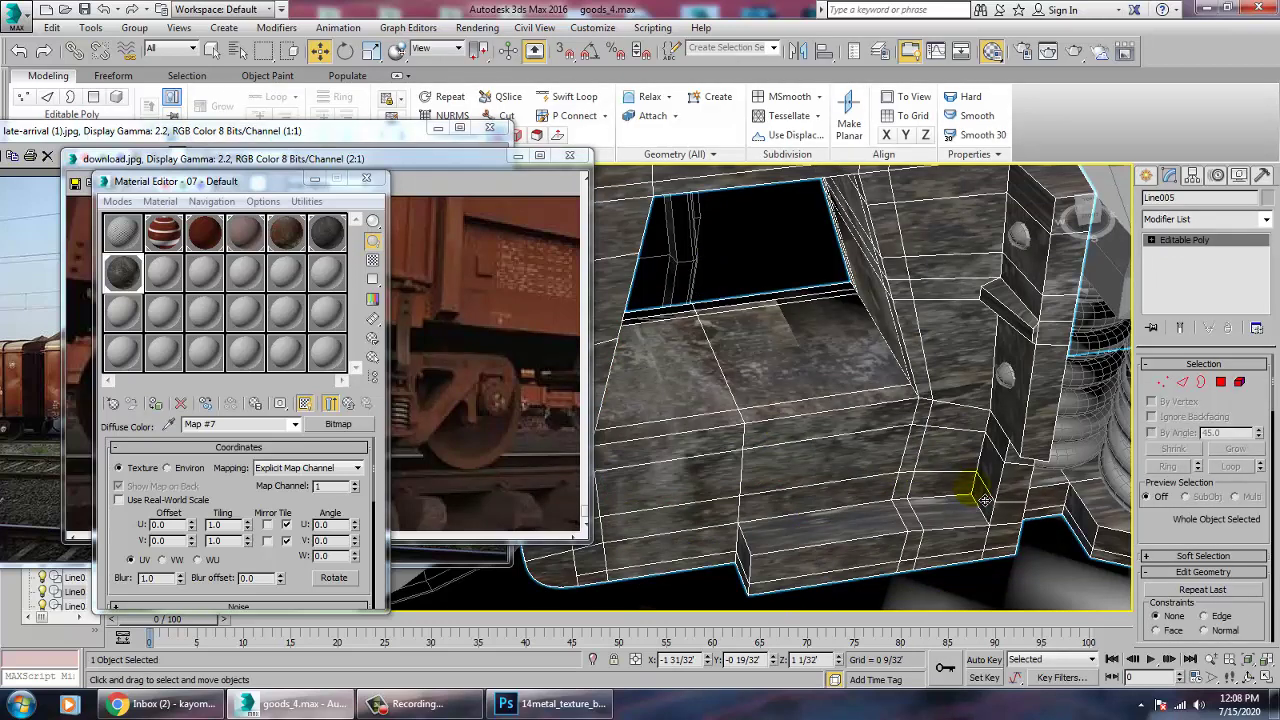
{"action": "scroll", "coordinate": [849, 390], "scroll_direction": "down", "scroll_amount": 6}
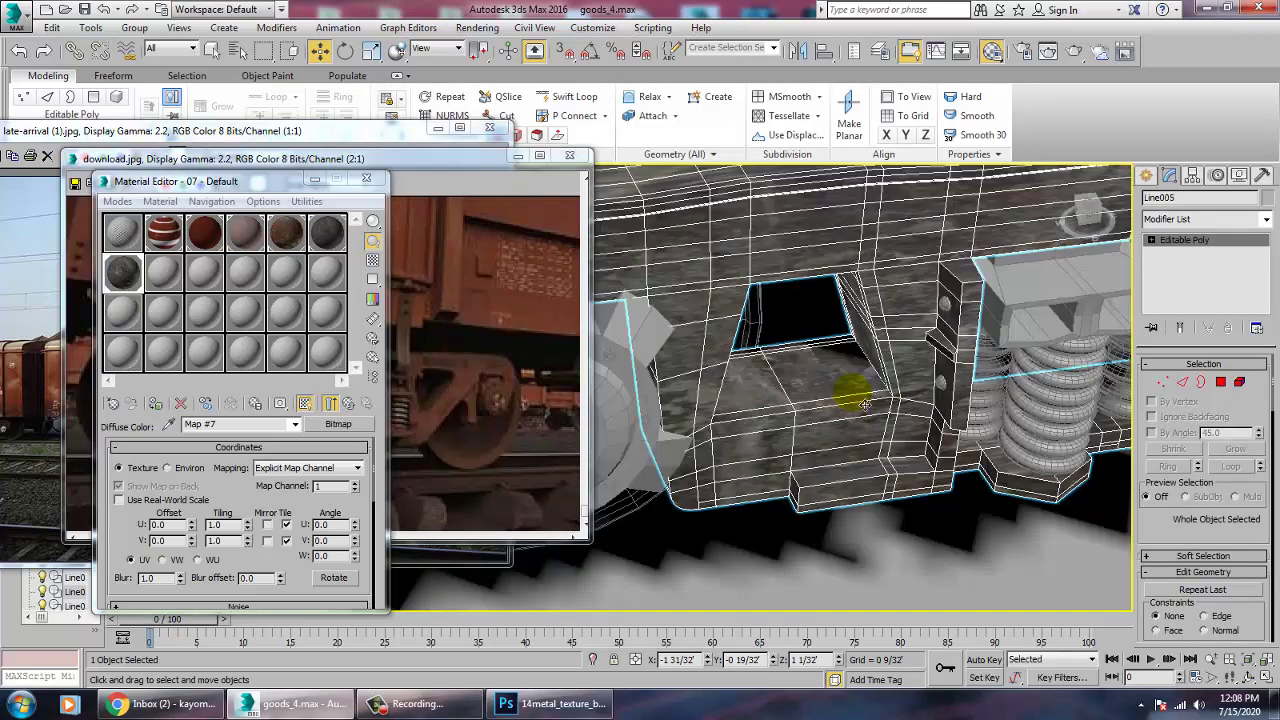
{"action": "scroll", "coordinate": [843, 468], "scroll_direction": "down", "scroll_amount": 8}
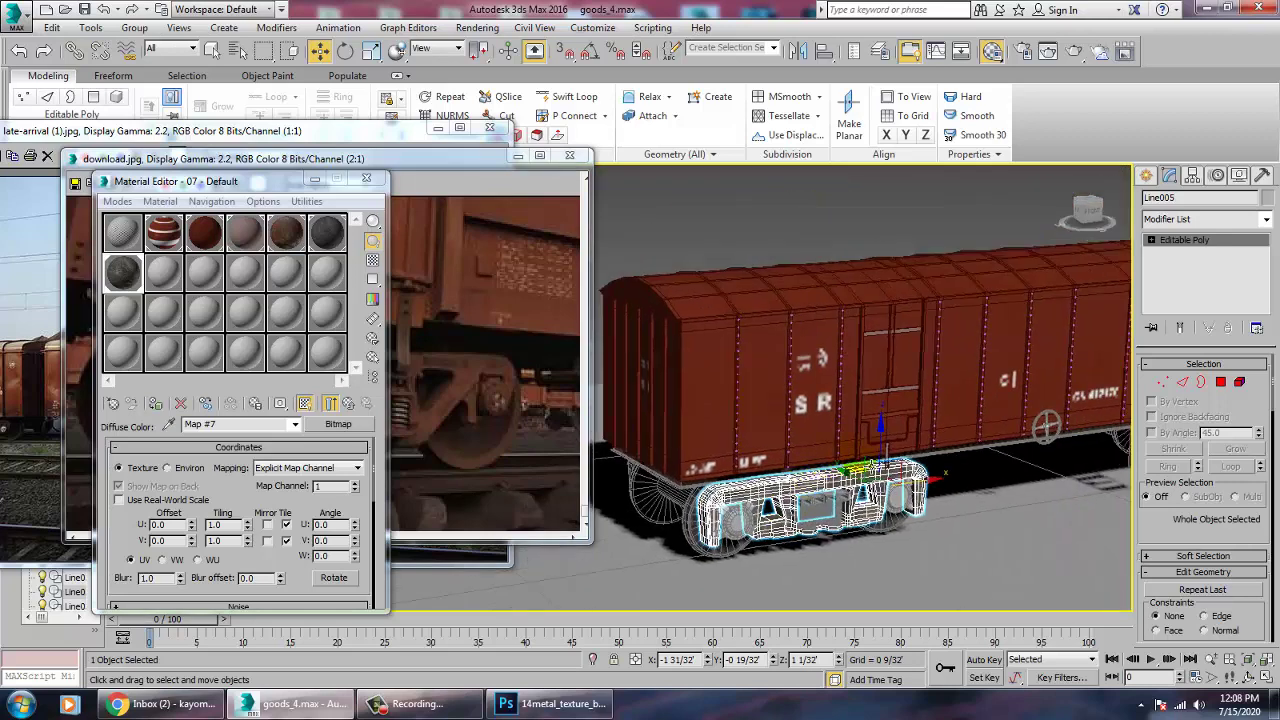
{"action": "scroll", "coordinate": [876, 444], "scroll_direction": "up", "scroll_amount": 5}
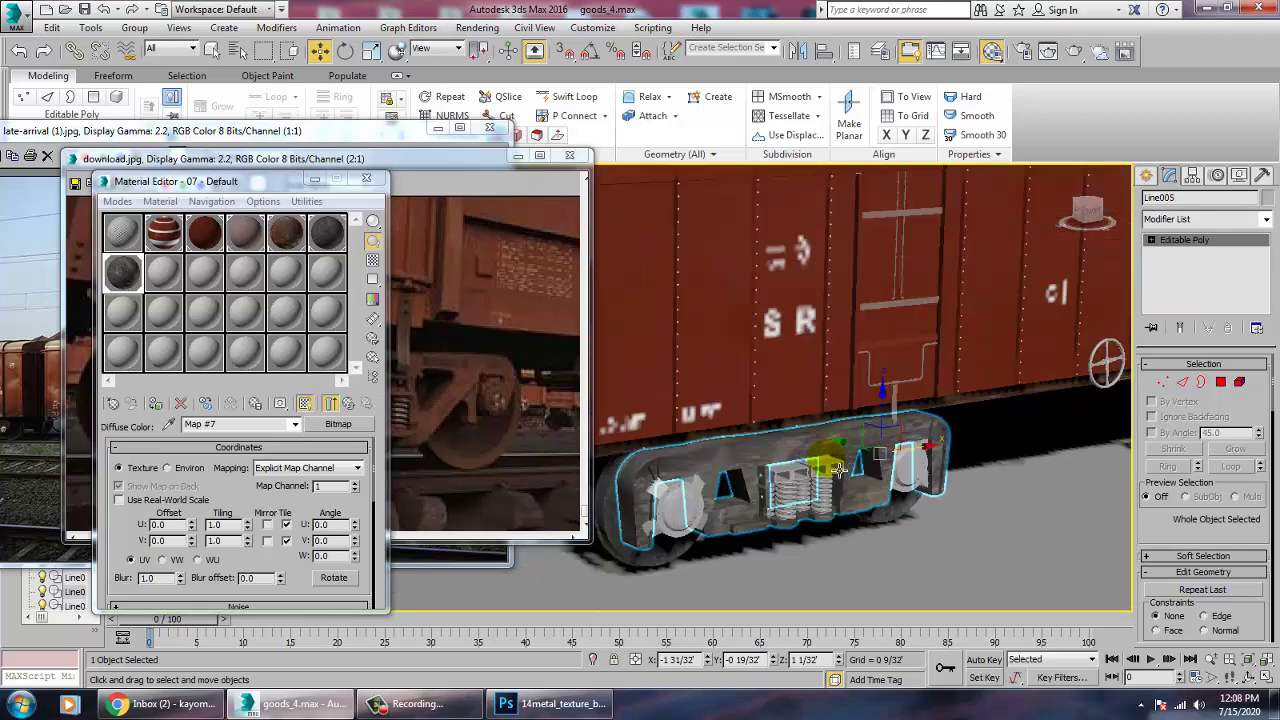